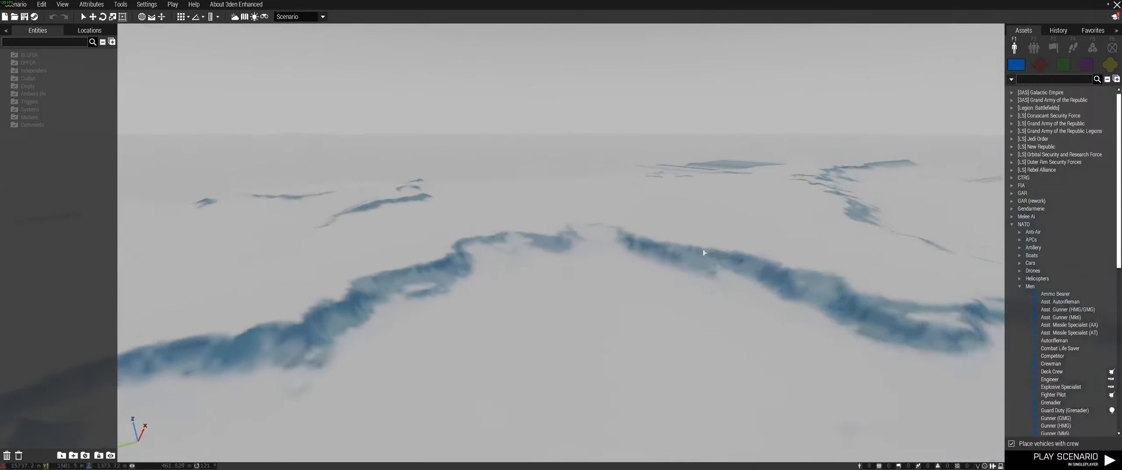
- Survey the snowfields and ridges around Eos Base in the 3D view for a suitable open mission area
{"action": "key", "text": "w"}
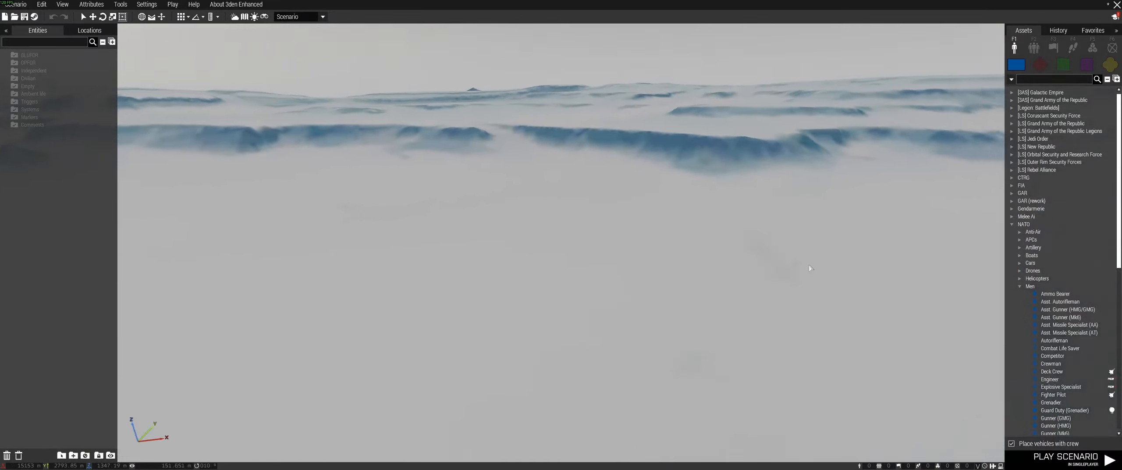
{"action": "scroll", "coordinate": [614, 252], "scroll_direction": "down", "scroll_amount": 4}
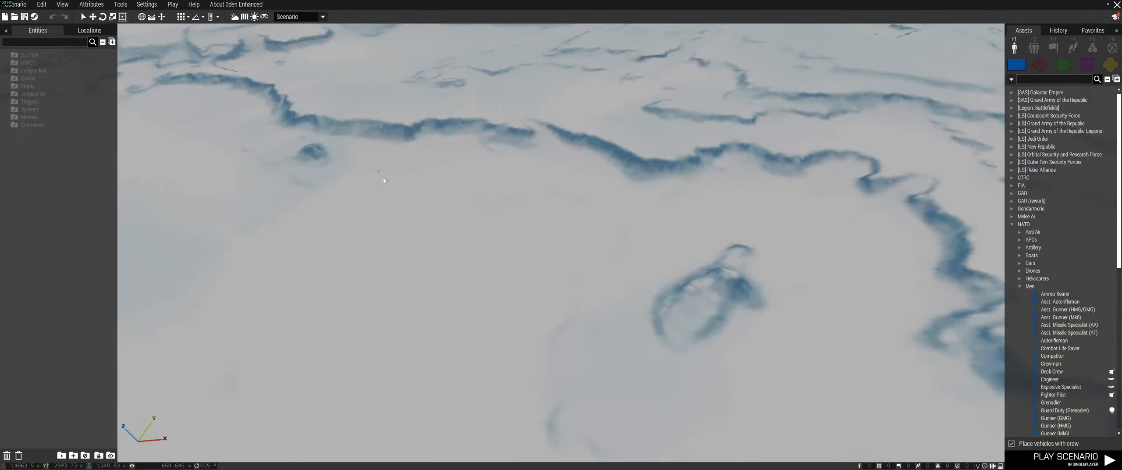
{"action": "key", "text": "alt+Tab"}
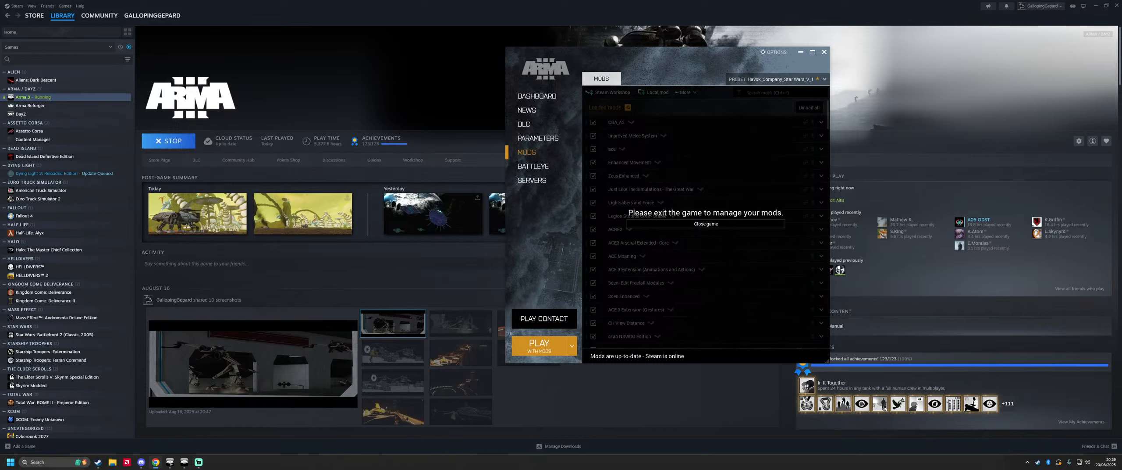
{"action": "key", "text": "alt+Tab"}
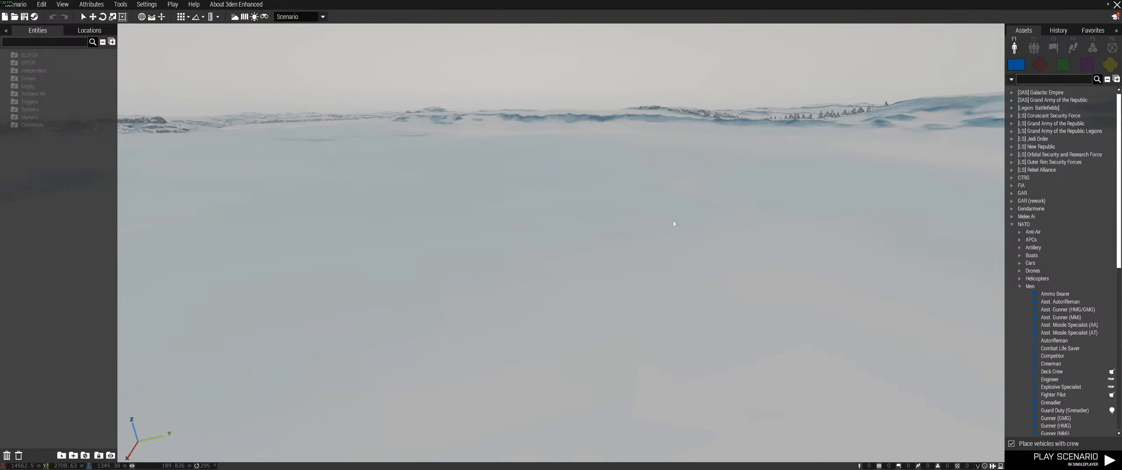
{"action": "key", "text": "w"}
{"action": "right_click_drag", "start_coordinate": [741, 233], "coordinate": [696, 216]}
{"action": "key", "text": "w"}
{"action": "key", "text": "w"}
{"action": "key", "text": "w"}
{"action": "key", "text": "d"}
{"action": "key", "text": "w"}
{"action": "key", "text": "a"}
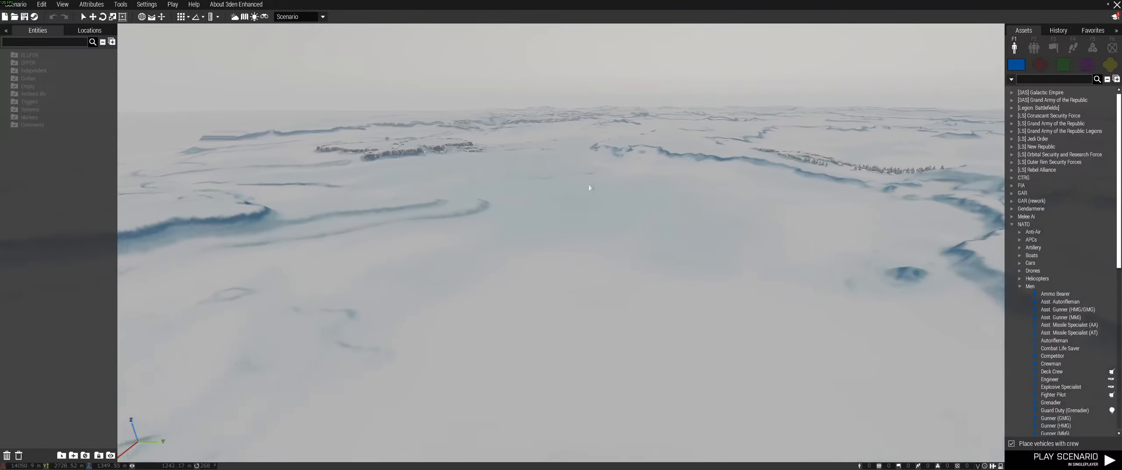
{"action": "key", "text": "s"}
{"action": "mouse_move", "coordinate": [535, 213]}
{"action": "right_mouse_down"}
{"action": "mouse_move", "coordinate": [613, 231]}
{"action": "mouse_move", "coordinate": [734, 235]}
{"action": "mouse_move", "coordinate": [585, 215]}
{"action": "mouse_move", "coordinate": [526, 235]}
{"action": "mouse_move", "coordinate": [343, 223]}
{"action": "mouse_move", "coordinate": [719, 241]}
{"action": "mouse_move", "coordinate": [536, 215]}
{"action": "right_mouse_up"}
{"action": "key", "text": "a"}
{"action": "key", "text": "w"}
{"action": "key", "text": "w"}
{"action": "key", "text": "w"}
{"action": "key", "text": "w"}
- Place a rectangle area marker on the snowfield plateau east of Eos Base
{"action": "key", "text": "m"}
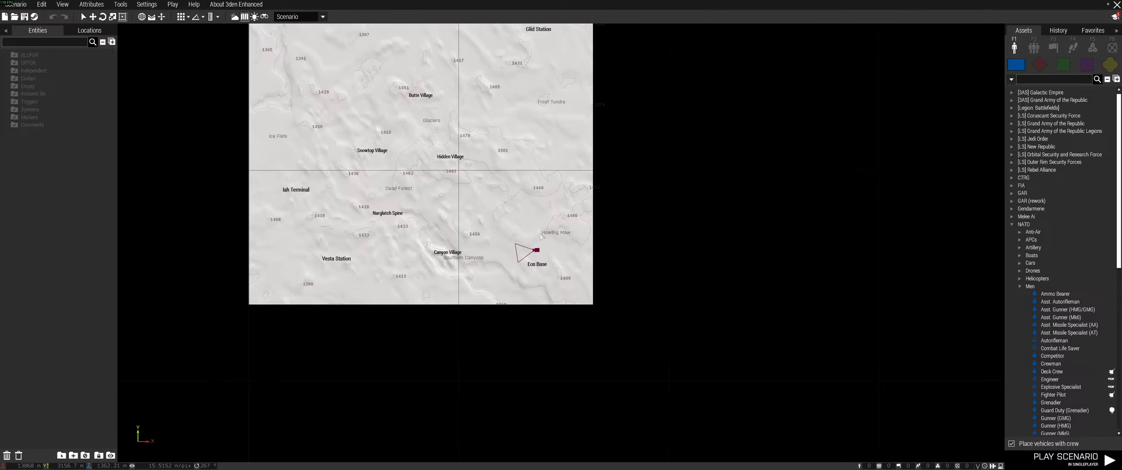
{"action": "scroll", "coordinate": [541, 237], "scroll_direction": "up", "scroll_amount": 3}
{"action": "scroll", "coordinate": [555, 244], "scroll_direction": "up", "scroll_amount": 4}
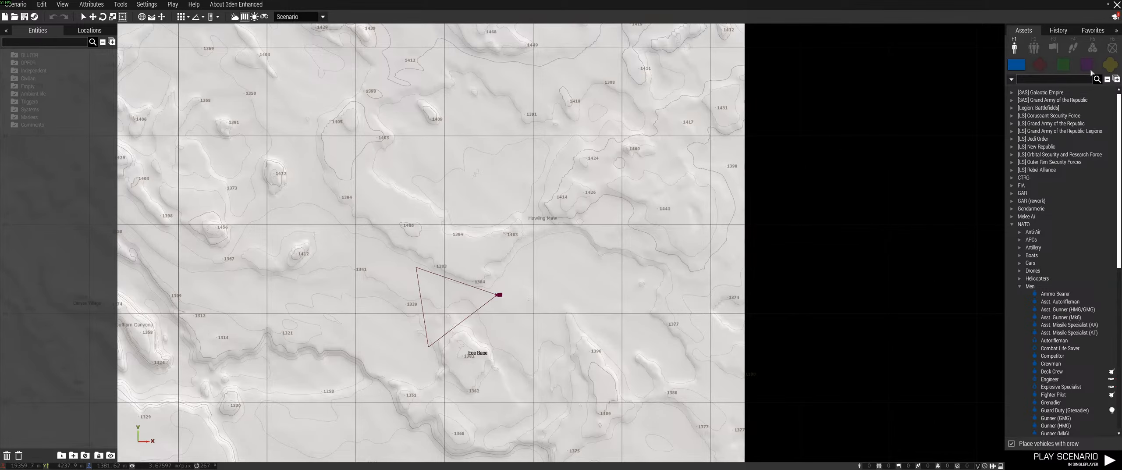
{"action": "scroll", "coordinate": [482, 267], "scroll_direction": "down", "scroll_amount": 3}
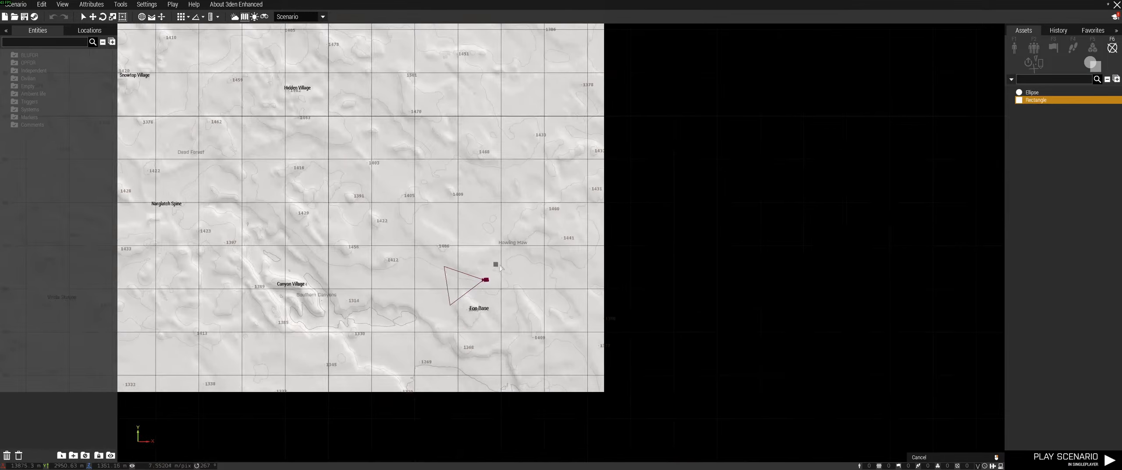
{"action": "scroll", "coordinate": [520, 278], "scroll_direction": "up", "scroll_amount": 4}
{"action": "scroll", "coordinate": [609, 288], "scroll_direction": "down", "scroll_amount": 1}
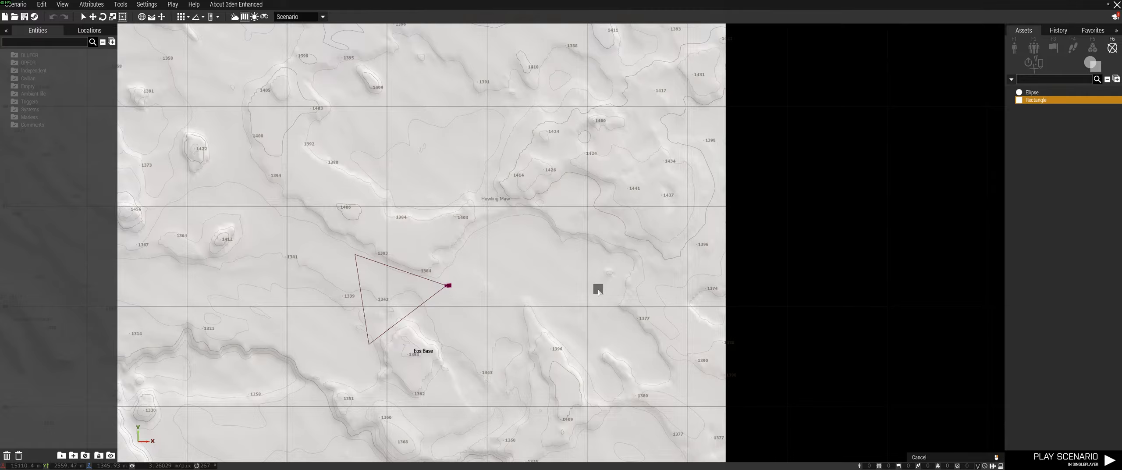
{"action": "key", "text": "m"}
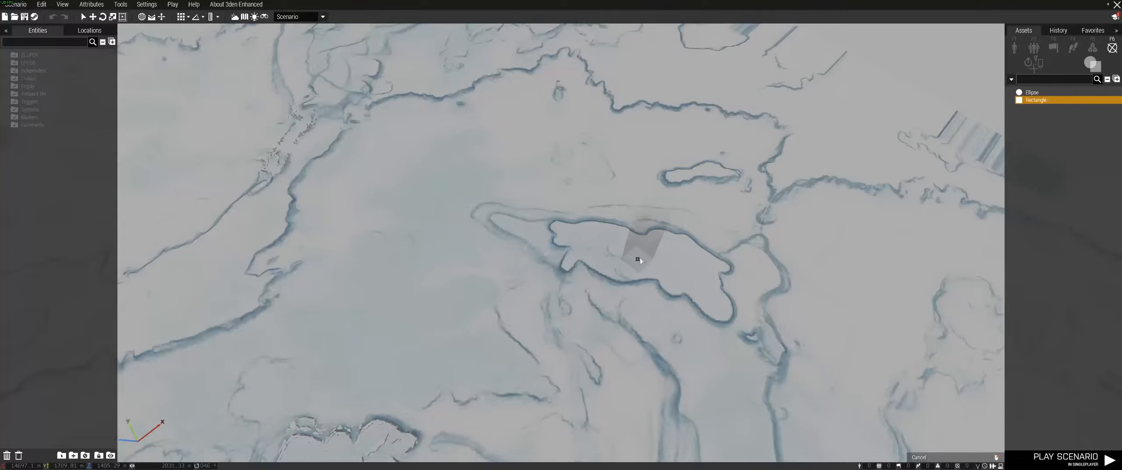
{"action": "left_click", "coordinate": [651, 238]}
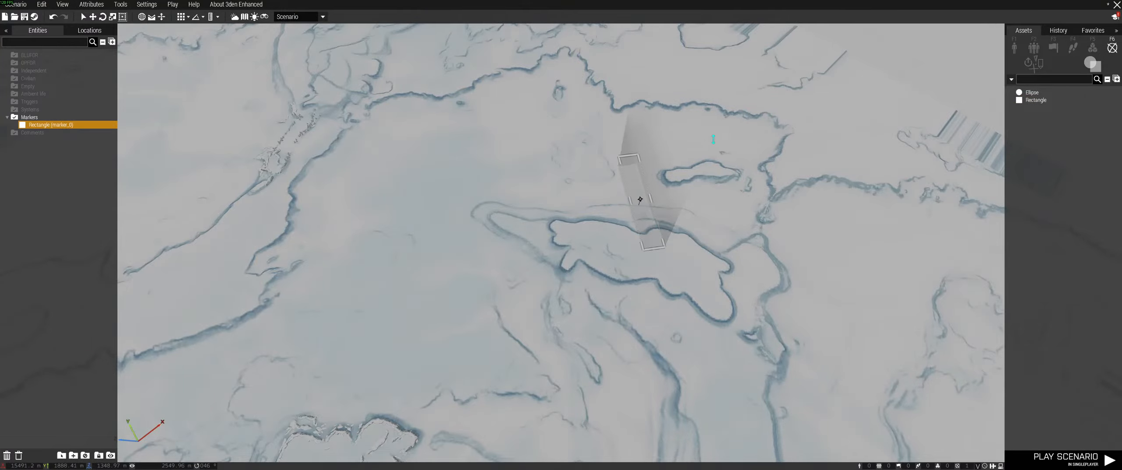
- Enlarge and reposition the rectangle marker so it spans the open snowfield and the plateau east of Eos Base
{"action": "left_click_drag", "start_coordinate": [669, 177], "coordinate": [801, 157]}
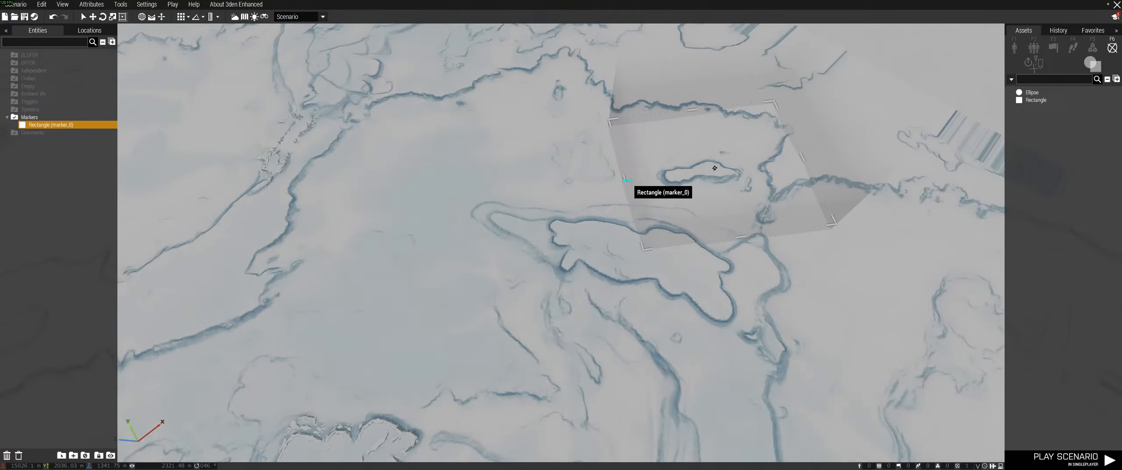
{"action": "left_click_drag", "start_coordinate": [627, 180], "coordinate": [372, 203]}
{"action": "left_click_drag", "start_coordinate": [590, 180], "coordinate": [542, 130]}
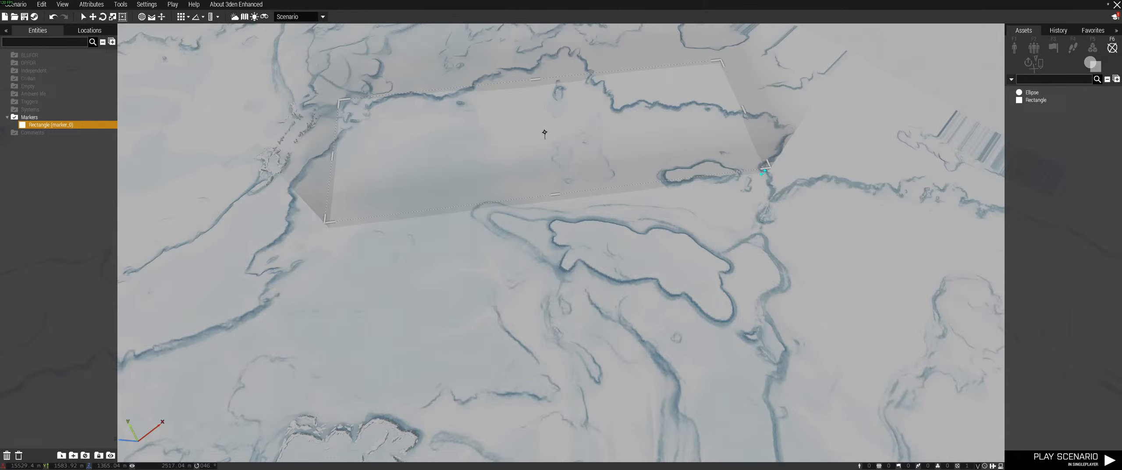
{"action": "left_click_drag", "start_coordinate": [763, 172], "coordinate": [759, 225]}
{"action": "left_click_drag", "start_coordinate": [538, 198], "coordinate": [495, 268]}
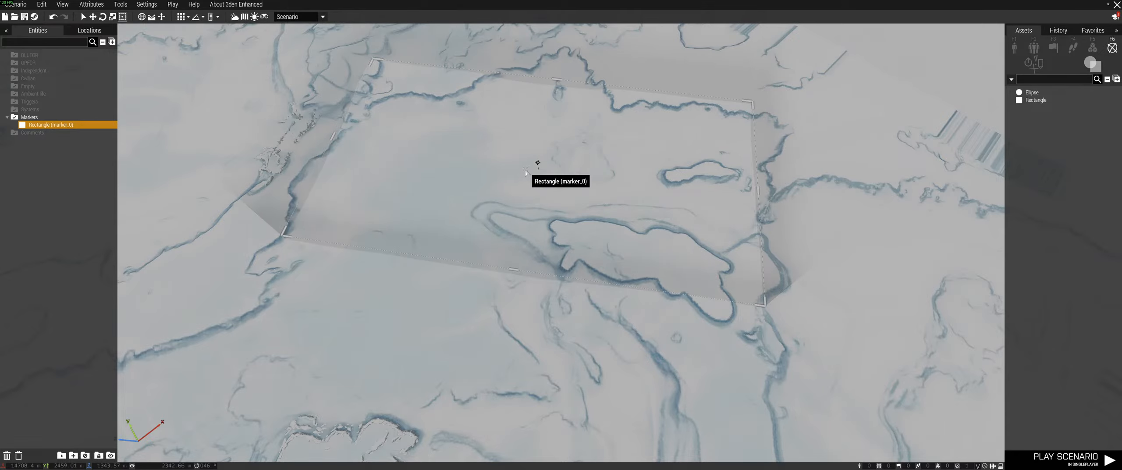
- Examine the map for other locations and survey the rocky canyon terrain around Canyon Village in the 3D view
{"action": "key", "text": "m"}
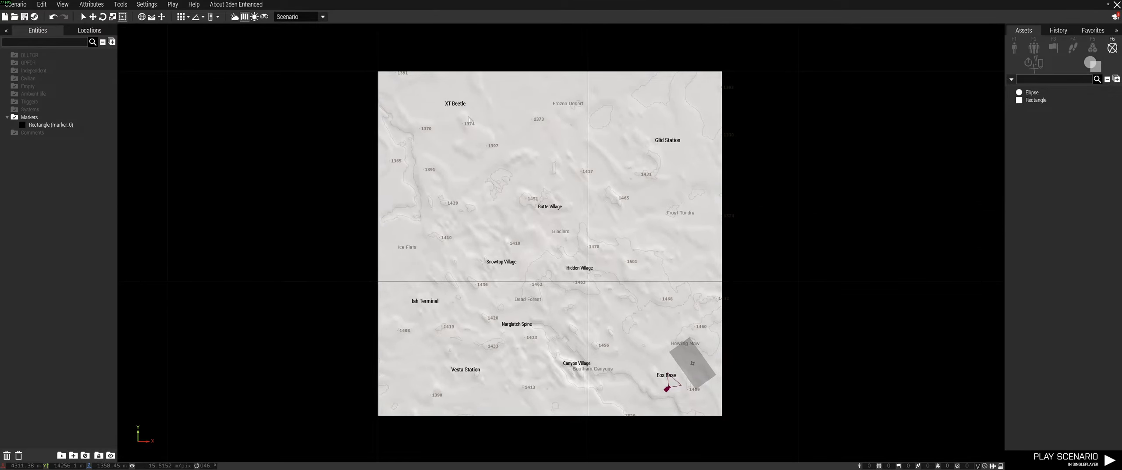
{"action": "key", "text": "m"}
{"action": "key", "text": "w"}
{"action": "right_click_drag", "start_coordinate": [532, 95], "coordinate": [36, 100]}
{"action": "key", "text": "w"}
{"action": "right_click_drag", "start_coordinate": [438, 118], "coordinate": [447, 138]}
{"action": "key", "text": "w"}
{"action": "key", "text": "w"}
{"action": "key", "text": "m"}
{"action": "key", "text": "m"}
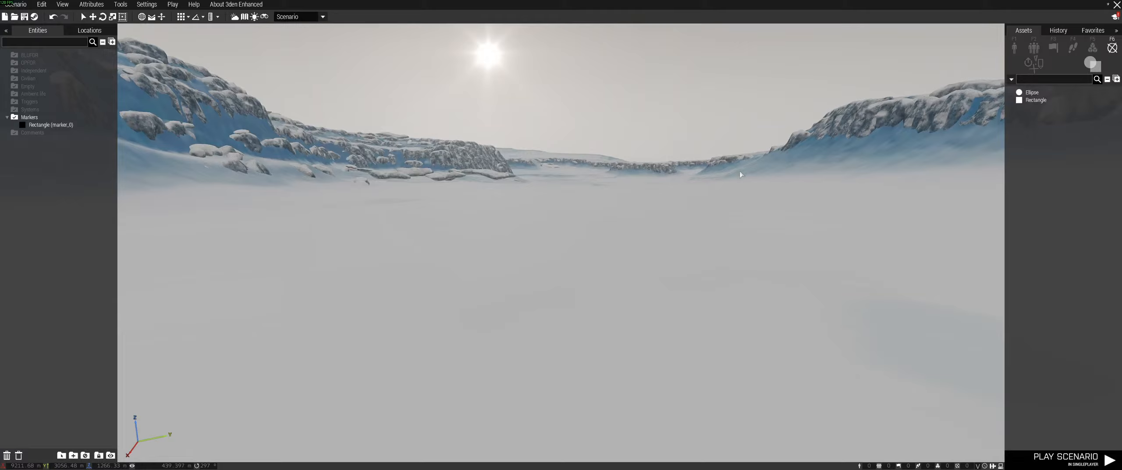
{"action": "key", "text": "w"}
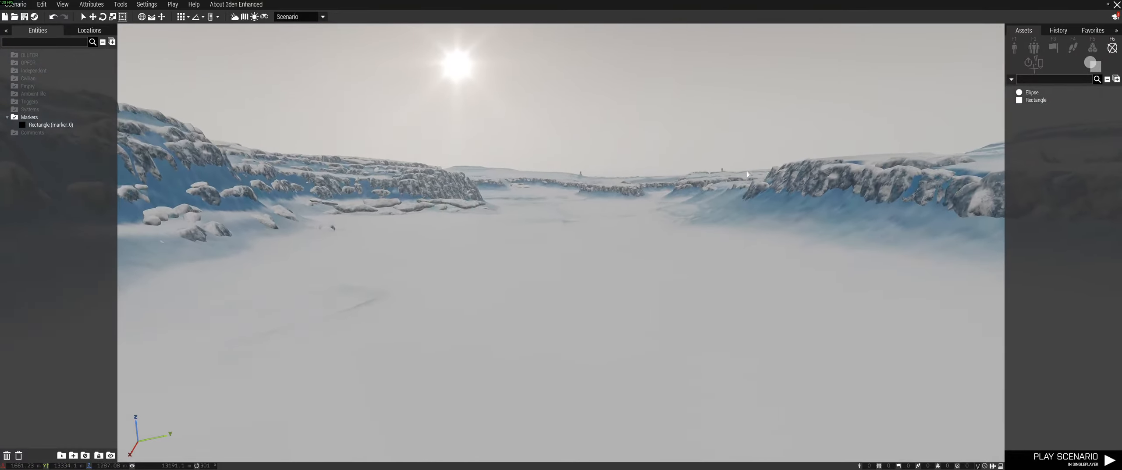
{"action": "key", "text": "w"}
{"action": "right_click_drag", "start_coordinate": [766, 193], "coordinate": [417, 182]}
{"action": "key", "text": "w"}
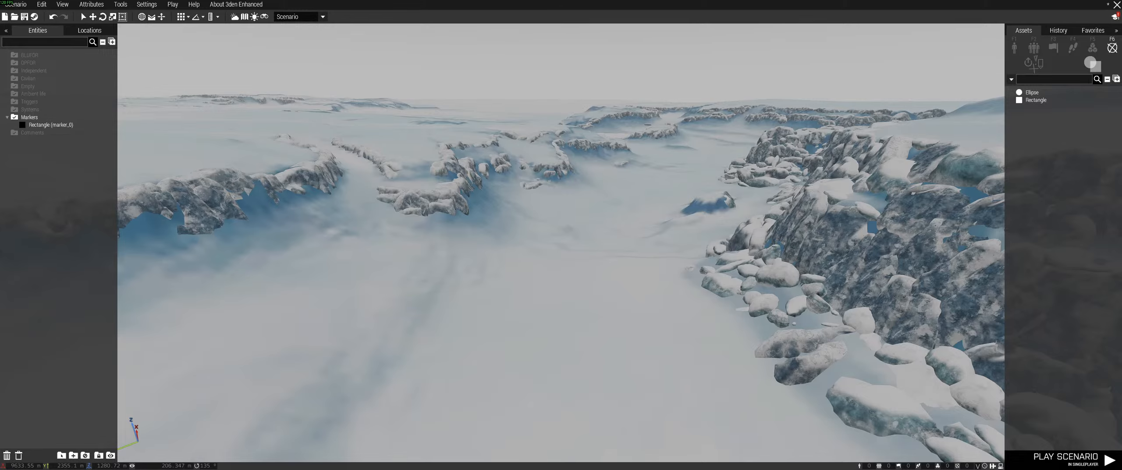
- Switch to the Chrome browser, search YouTube for "HOTH" and open the Empire Strikes Back Battle of Hoth Part 1 video
{"action": "key", "text": "alt+Tab"}
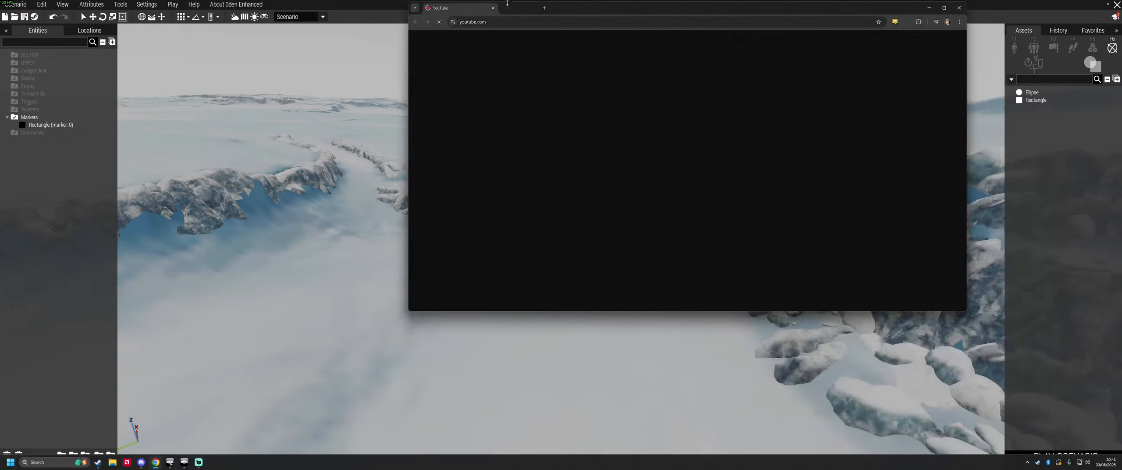
{"action": "left_click", "coordinate": [503, 8]}
{"action": "left_click", "coordinate": [571, 8]}
{"action": "double_click", "coordinate": [603, 10]}
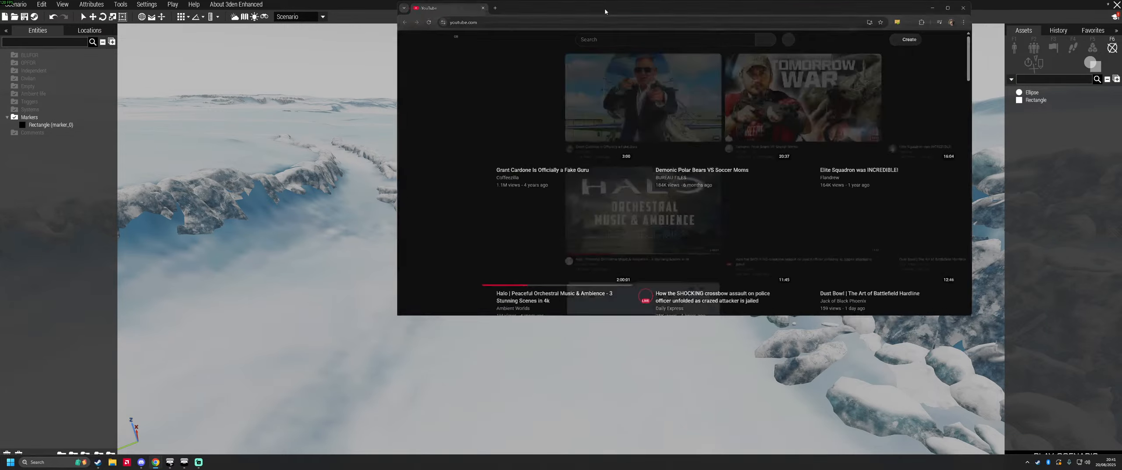
{"action": "left_click", "coordinate": [591, 39]}
{"action": "type", "text": "HOTH"}
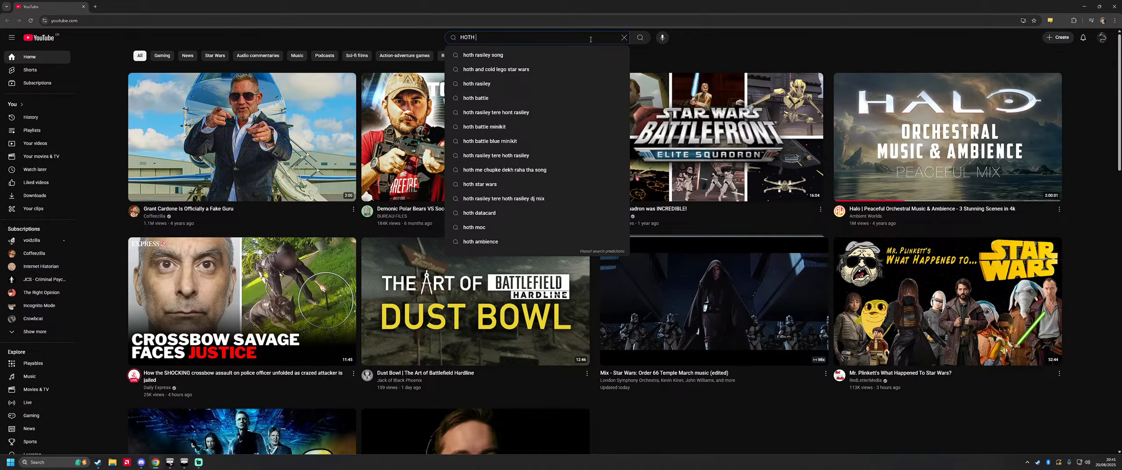
{"action": "key", "text": "Return"}
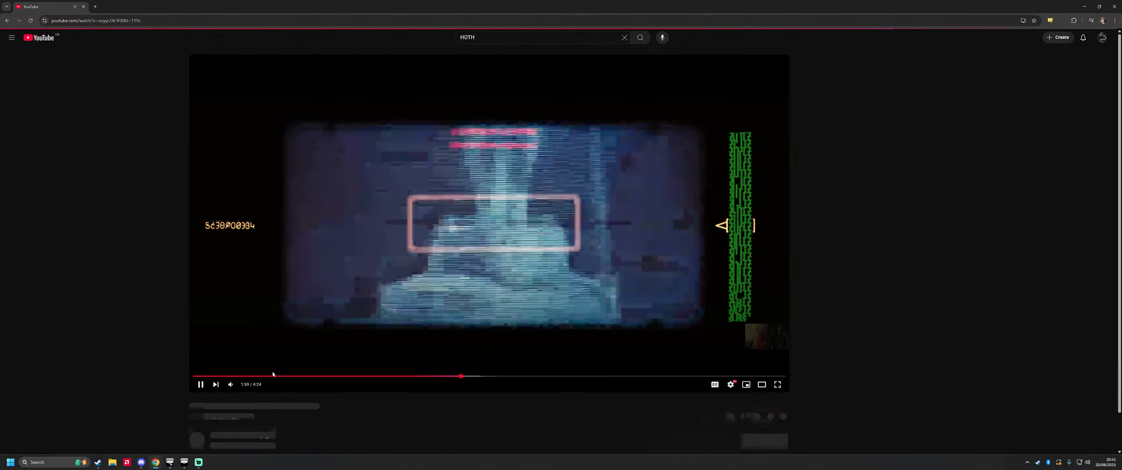
- Skim the Battle of Hoth video, examining the shots of the base entrance, trenches, gun turrets and surrounding terrain
{"action": "left_click_drag", "start_coordinate": [231, 376], "coordinate": [213, 376]}
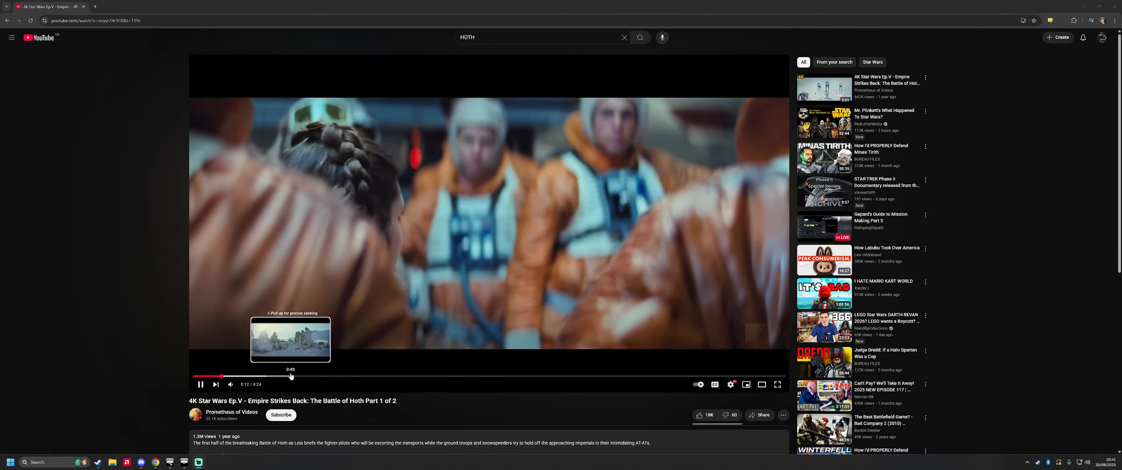
{"action": "left_click", "coordinate": [242, 376]}
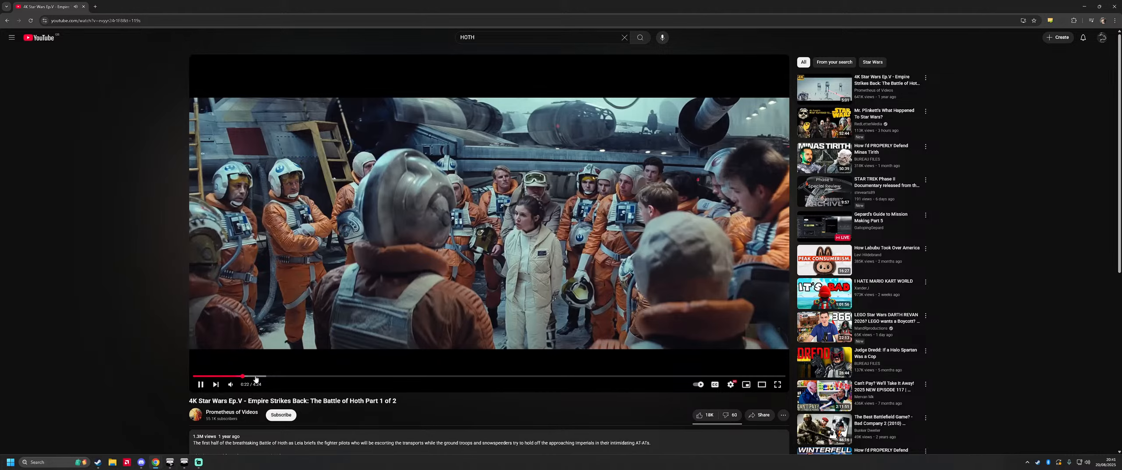
{"action": "left_click", "coordinate": [270, 376]}
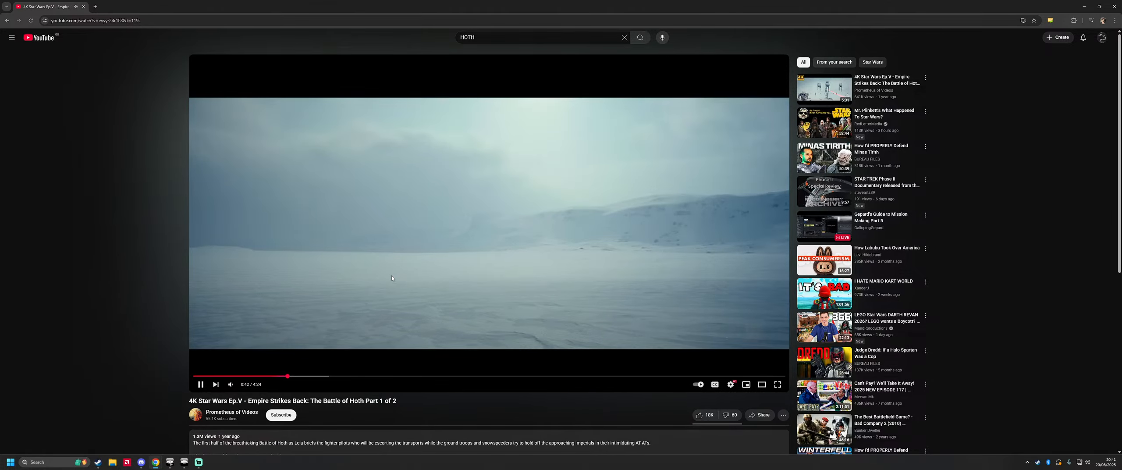
{"action": "left_click_drag", "start_coordinate": [301, 376], "coordinate": [299, 376]}
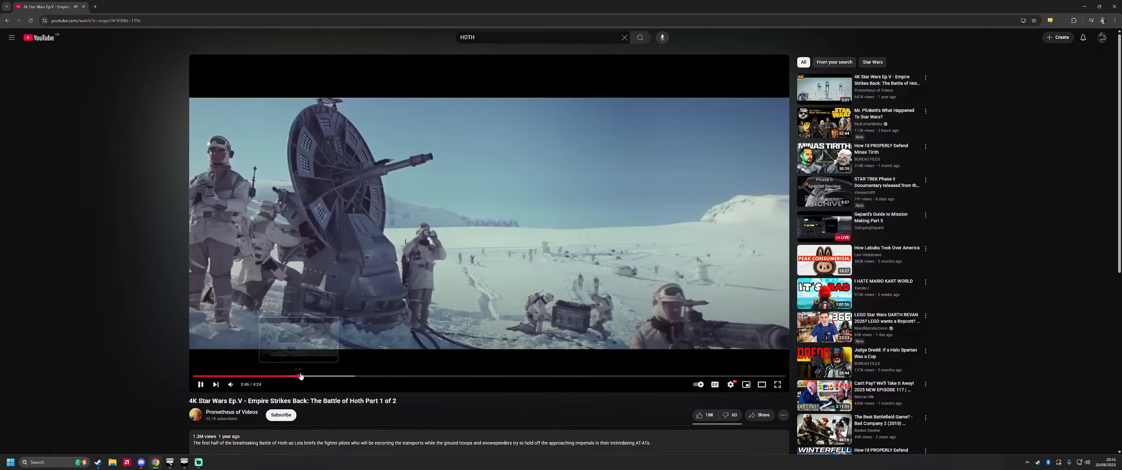
{"action": "left_click", "coordinate": [403, 307]}
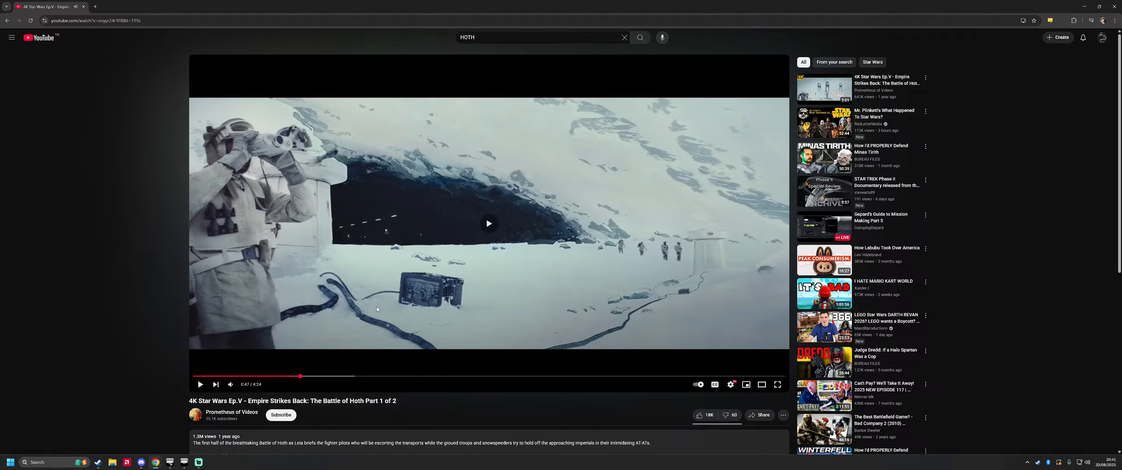
{"action": "left_click_drag", "start_coordinate": [314, 378], "coordinate": [397, 376]}
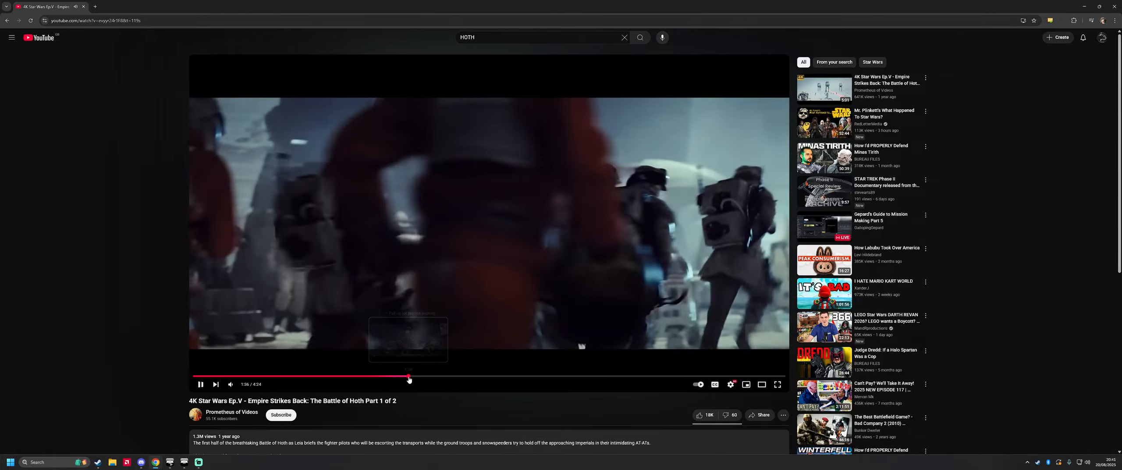
{"action": "left_click_drag", "start_coordinate": [409, 380], "coordinate": [538, 375]}
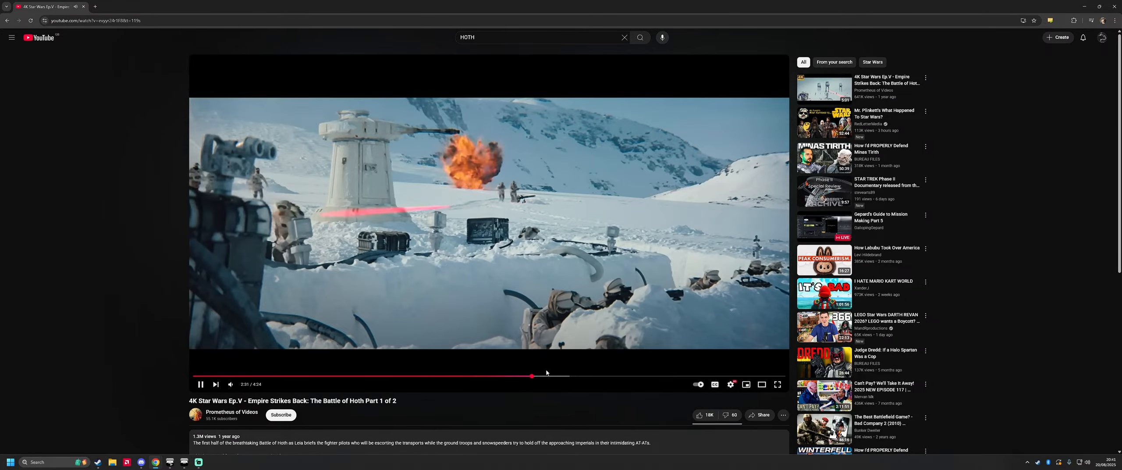
{"action": "left_click_drag", "start_coordinate": [550, 378], "coordinate": [590, 376]}
{"action": "left_click", "coordinate": [604, 376]}
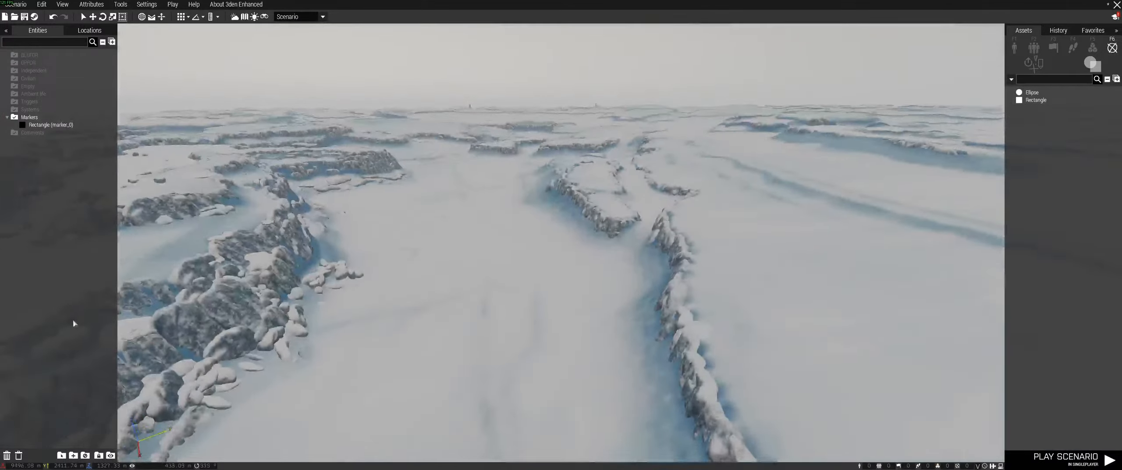
- Return to the Arma 3 scenario editor, check the rectangle marker's location on the map and survey the surrounding snowfields
{"action": "key", "text": "m"}
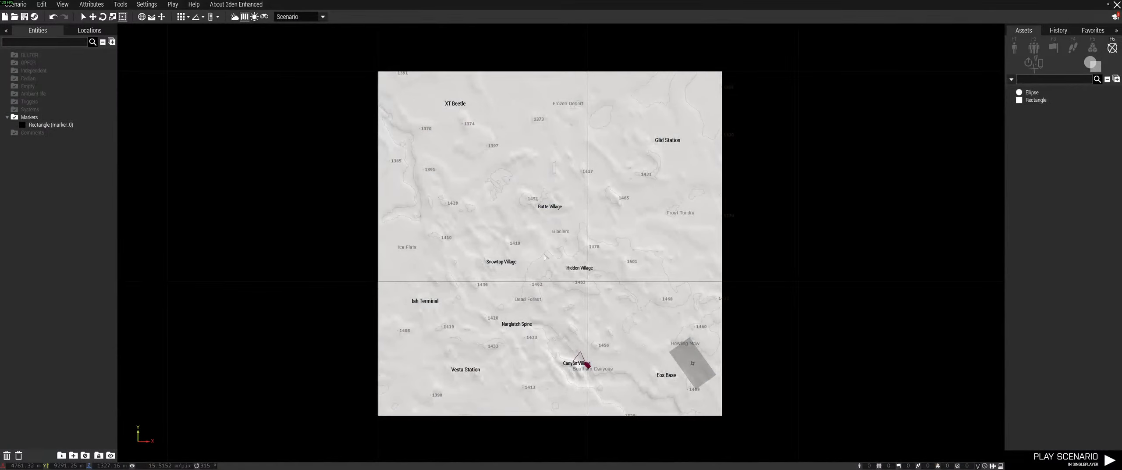
{"action": "scroll", "coordinate": [488, 249], "scroll_direction": "up", "scroll_amount": 5}
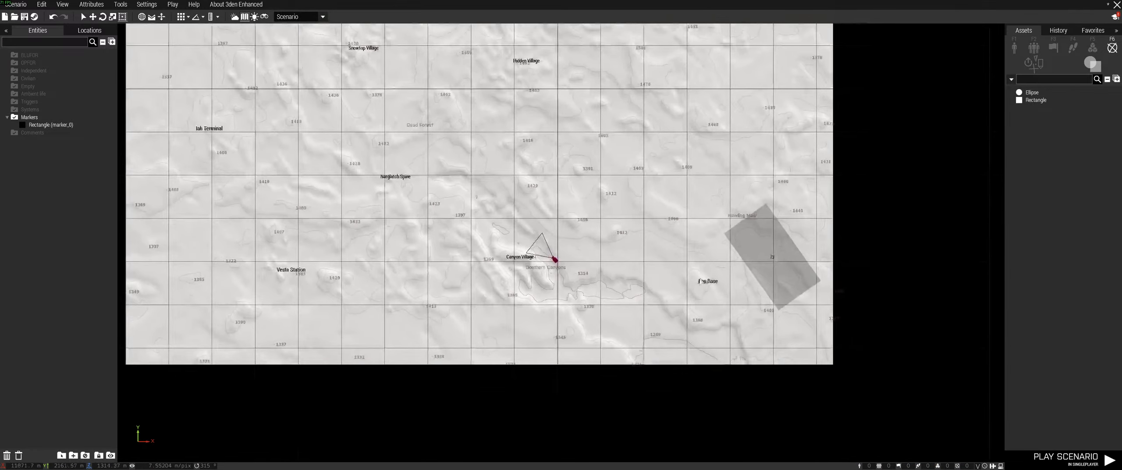
{"action": "key", "text": "m"}
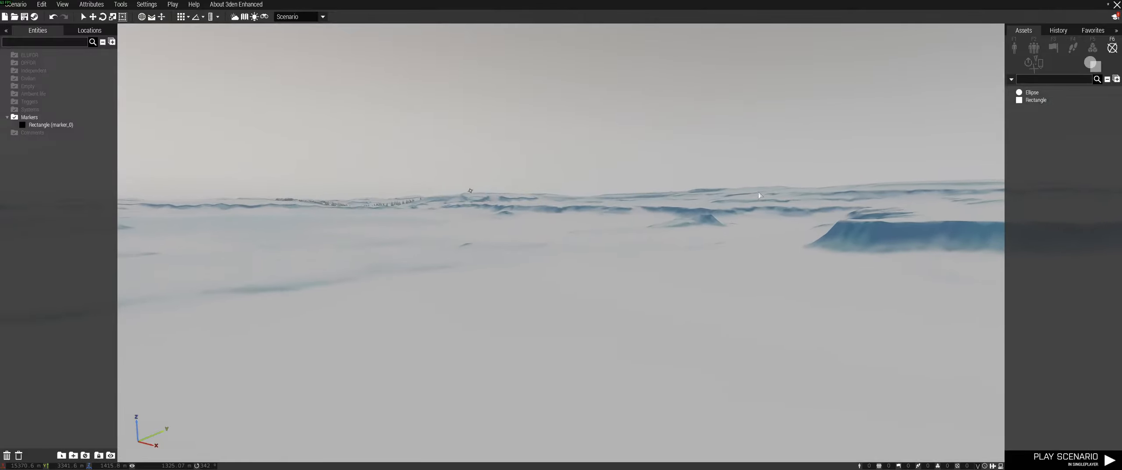
{"action": "key", "text": "s"}
{"action": "key", "text": "w"}
{"action": "right_click_drag", "start_coordinate": [590, 240], "coordinate": [461, 245]}
{"action": "key", "text": "w"}
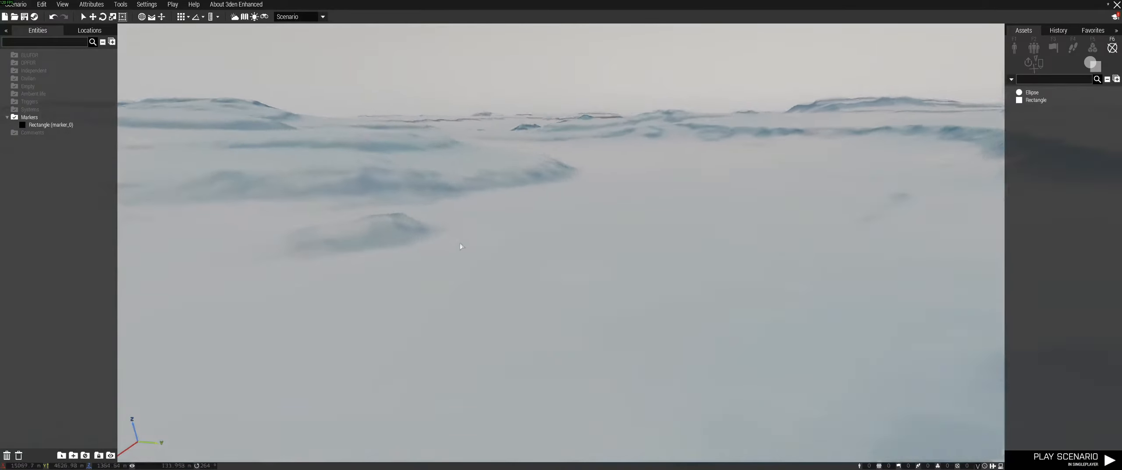
{"action": "key", "text": "w"}
{"action": "right_click_drag", "start_coordinate": [535, 246], "coordinate": [567, 264]}
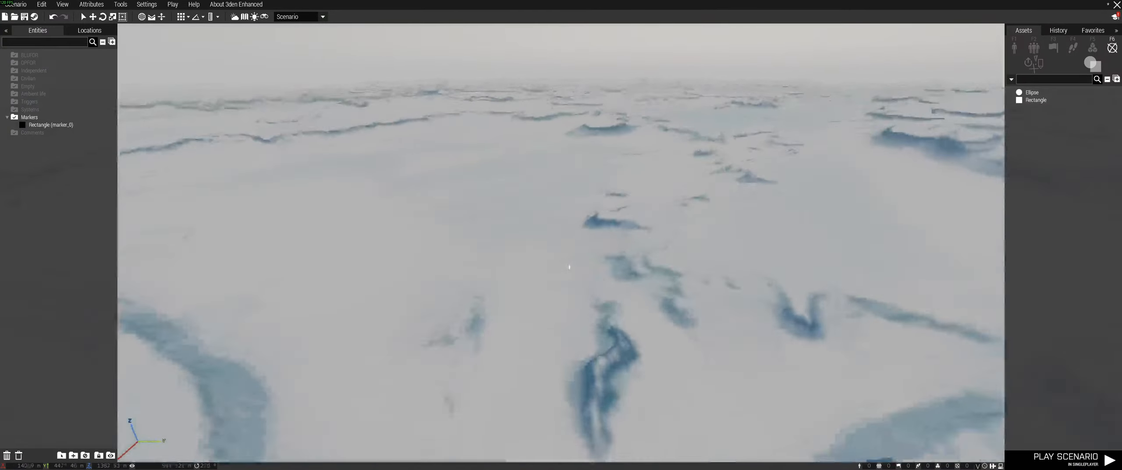
- Paste a copy of the rectangle marker onto the map and position it at a slight tilt over the snowfield north of Howling Maw
{"action": "key", "text": "m"}
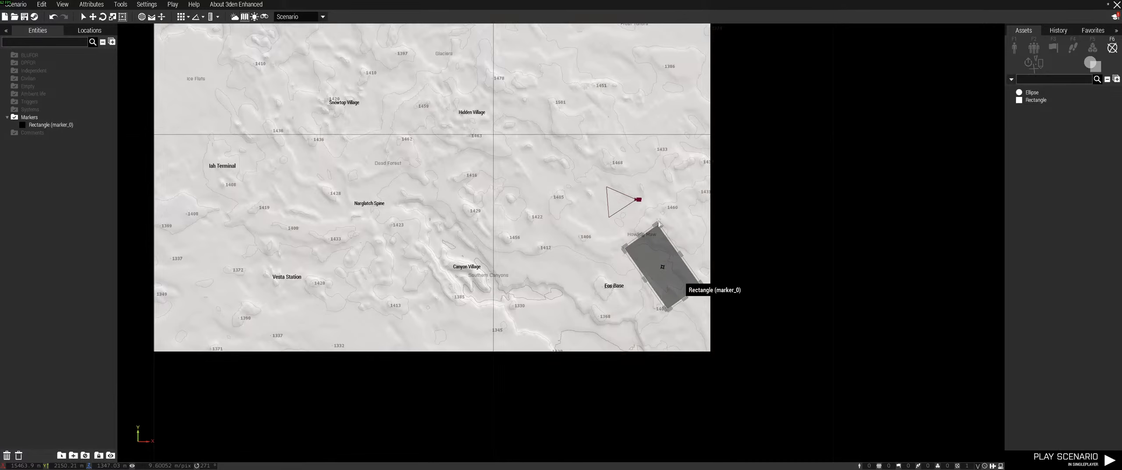
{"action": "scroll", "coordinate": [640, 212], "scroll_direction": "up", "scroll_amount": 5}
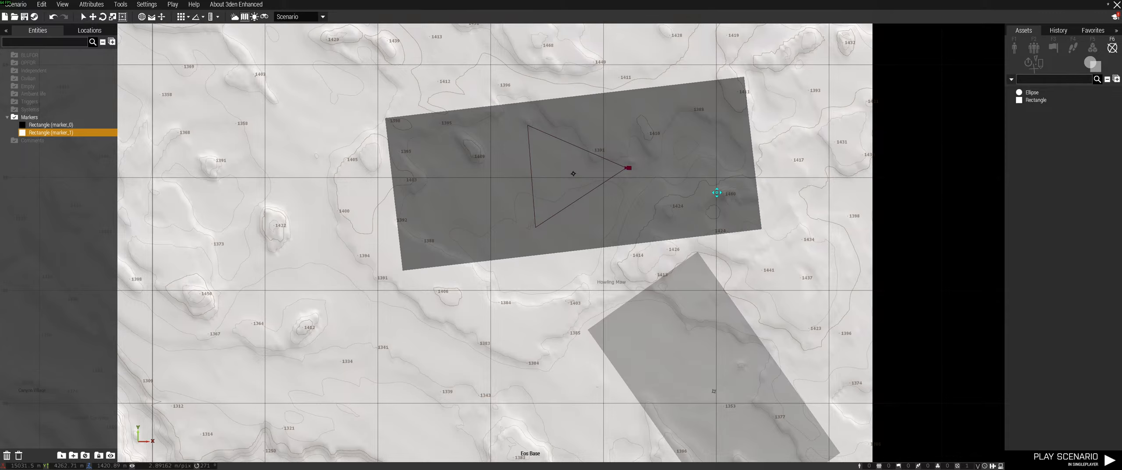
{"action": "left_click_drag", "start_coordinate": [807, 159], "coordinate": [705, 193]}
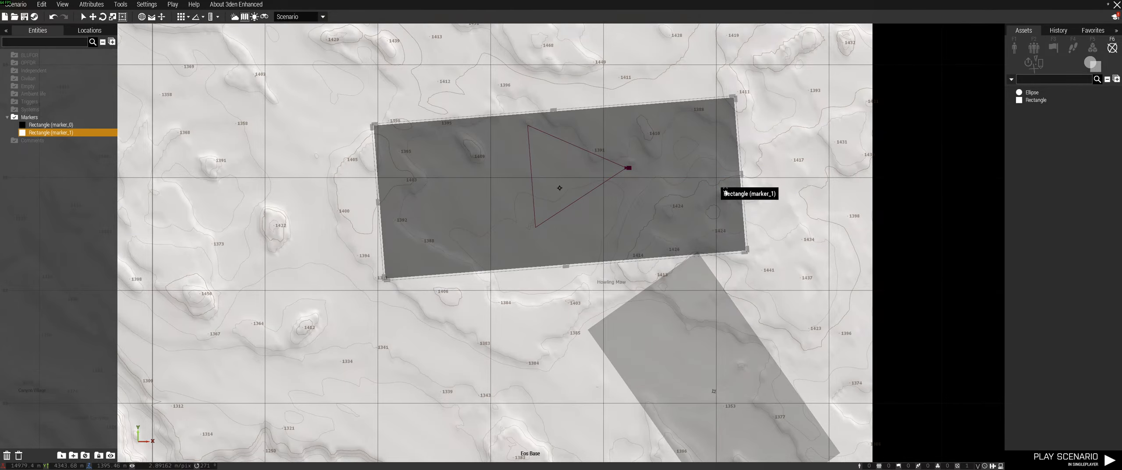
{"action": "right_click_drag", "start_coordinate": [712, 275], "coordinate": [595, 137]}
- Rotate the original rectangle marker beside Eos Base to a new angle and deselect it
{"action": "left_click", "coordinate": [551, 194]}
{"action": "left_click_drag", "start_coordinate": [637, 296], "coordinate": [598, 315], "text": "shift"}
{"action": "left_click", "coordinate": [759, 205]}
{"action": "scroll", "coordinate": [543, 152], "scroll_direction": "down", "scroll_amount": 5}
{"action": "right_click_drag", "start_coordinate": [514, 114], "coordinate": [541, 208]}
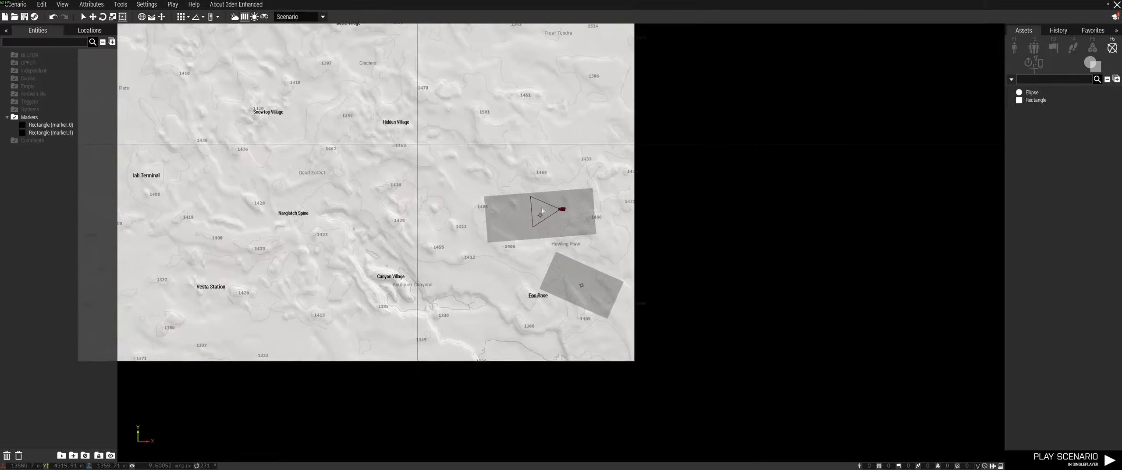
- Survey the open snowfield and surrounding ridges inside the rectangle marker north of Howling Maw in the 3D view
{"action": "right_click_drag", "start_coordinate": [546, 156], "coordinate": [668, 226]}
{"action": "key", "text": "m"}
{"action": "key", "text": "w"}
{"action": "key", "text": "w"}
{"action": "left_click_drag", "start_coordinate": [578, 192], "coordinate": [838, 358]}
{"action": "right_click_drag", "start_coordinate": [839, 360], "coordinate": [802, 340]}
{"action": "key", "text": "w"}
{"action": "right_click_drag", "start_coordinate": [398, 205], "coordinate": [236, 191]}
{"action": "key", "text": "s"}
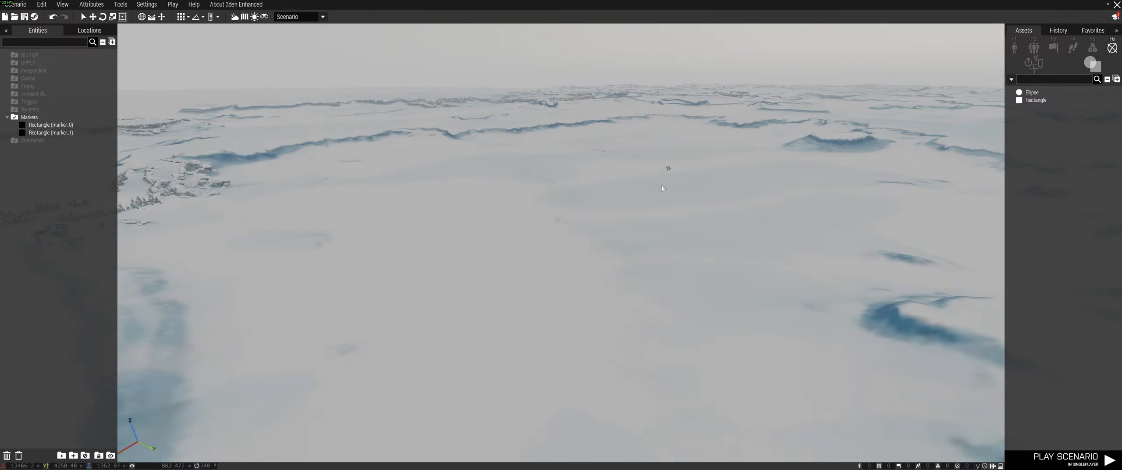
{"action": "left_click_drag", "start_coordinate": [907, 228], "coordinate": [907, 229]}
{"action": "right_click_drag", "start_coordinate": [907, 228], "coordinate": [606, 147]}
{"action": "key", "text": "w"}
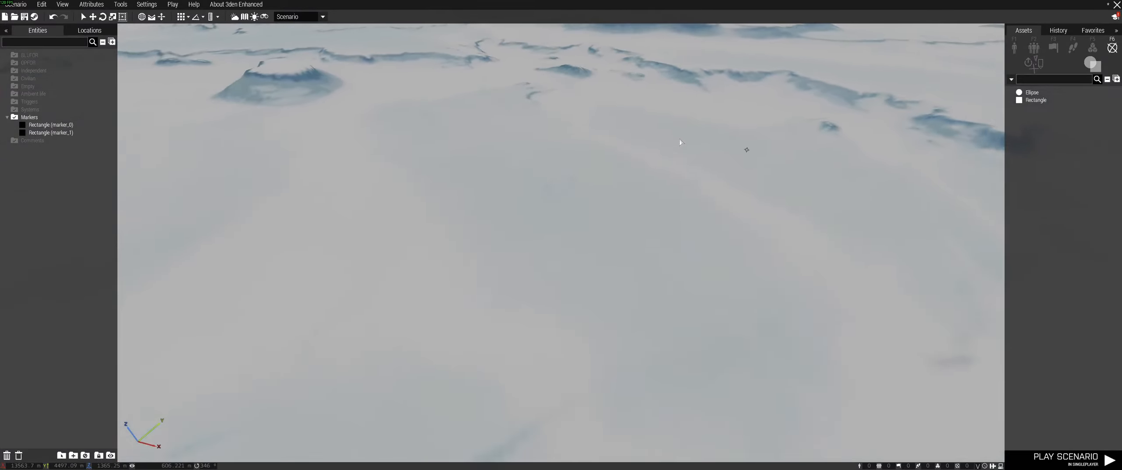
{"action": "right_click_drag", "start_coordinate": [614, 136], "coordinate": [520, 140]}
{"action": "key", "text": "w"}
{"action": "right_click_drag", "start_coordinate": [640, 151], "coordinate": [760, 136]}
- Place a NATO Asst. Gunner (HMG/GMG) on the snowfield, view the terrain from ground level, and undo the placement
{"action": "key", "text": "F1"}
{"action": "left_click", "coordinate": [1068, 309]}
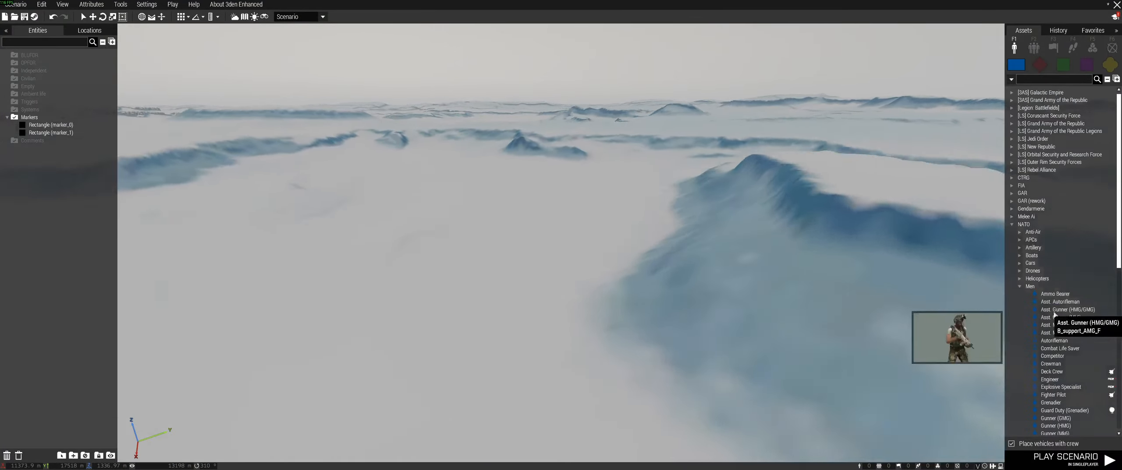
{"action": "left_click", "coordinate": [501, 257]}
{"action": "key", "text": "w"}
{"action": "key", "text": "z"}
{"action": "left_click", "coordinate": [567, 271]}
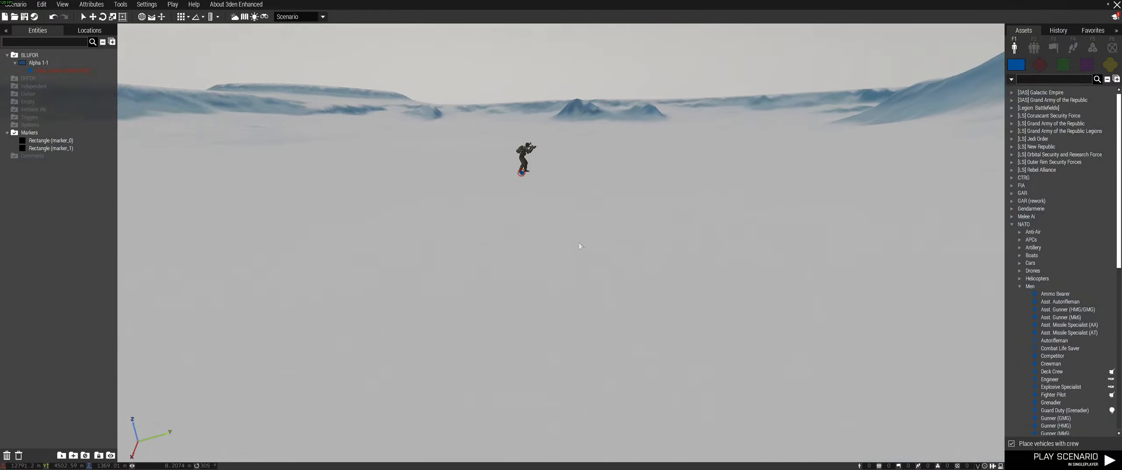
{"action": "key", "text": "ctrl+z"}
- Survey the snowfields between the second rectangle marker and Frost Tundra, checking the location on the map and viewing the terrain near ground level
{"action": "key", "text": "q"}
{"action": "key", "text": "w"}
{"action": "right_click_drag", "start_coordinate": [407, 257], "coordinate": [586, 253]}
{"action": "key", "text": "m"}
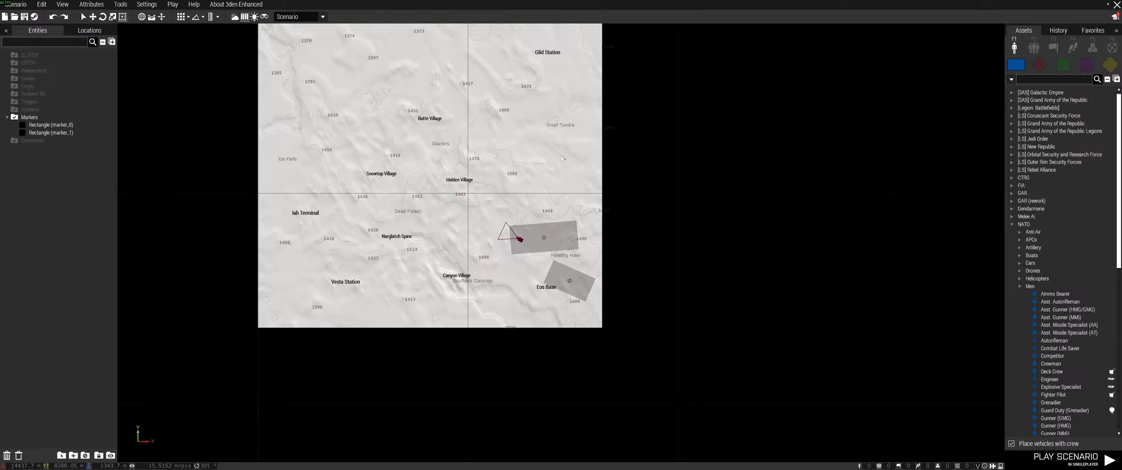
{"action": "key", "text": "m"}
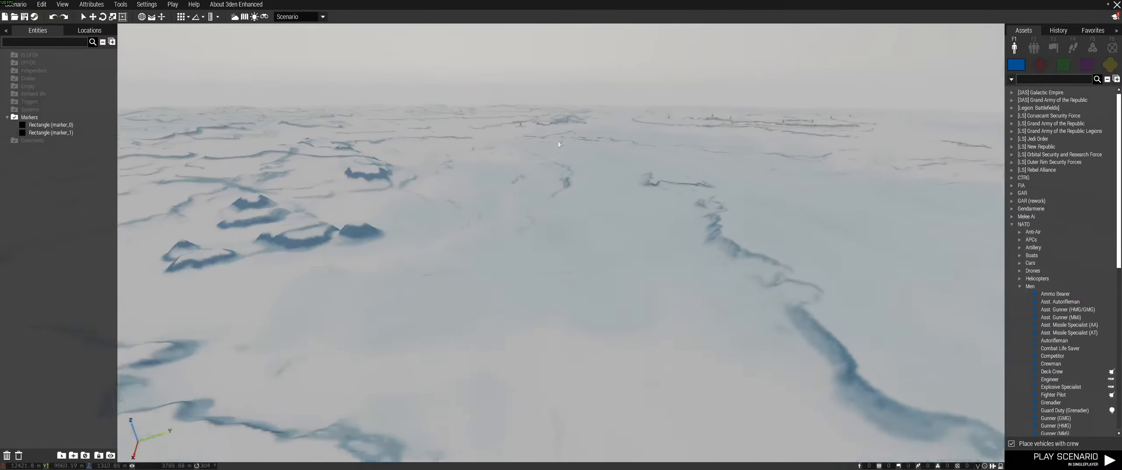
{"action": "key", "text": "w"}
{"action": "key", "text": "z"}
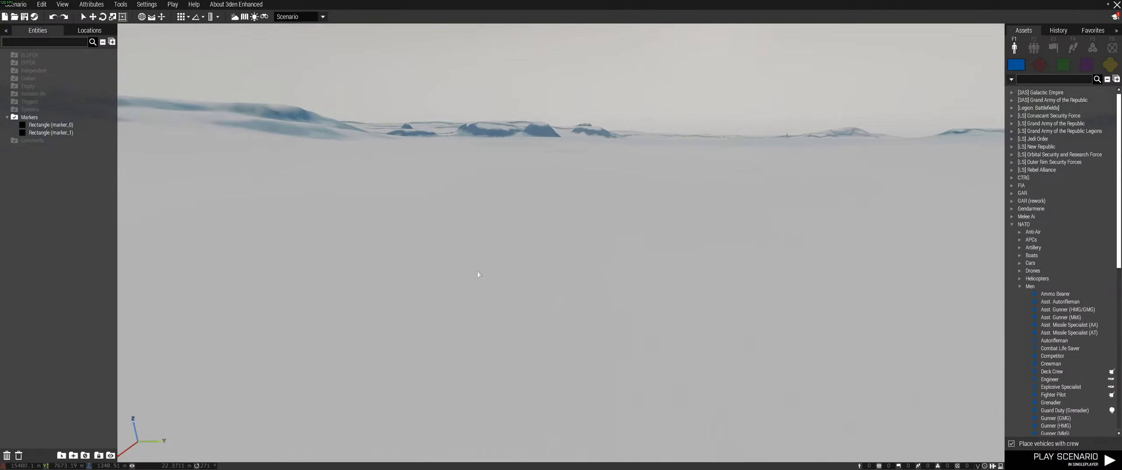
{"action": "right_click_drag", "start_coordinate": [589, 123], "coordinate": [317, 131]}
{"action": "left_click_drag", "start_coordinate": [652, 338], "coordinate": [575, 338]}
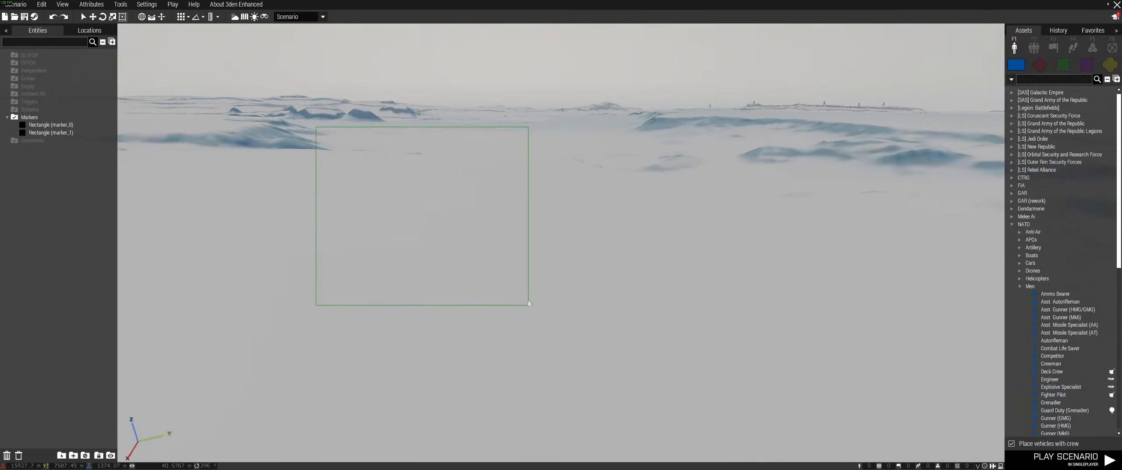
{"action": "left_click_drag", "start_coordinate": [528, 294], "coordinate": [519, 295]}
{"action": "key", "text": "w"}
{"action": "right_click_drag", "start_coordinate": [518, 295], "coordinate": [558, 250]}
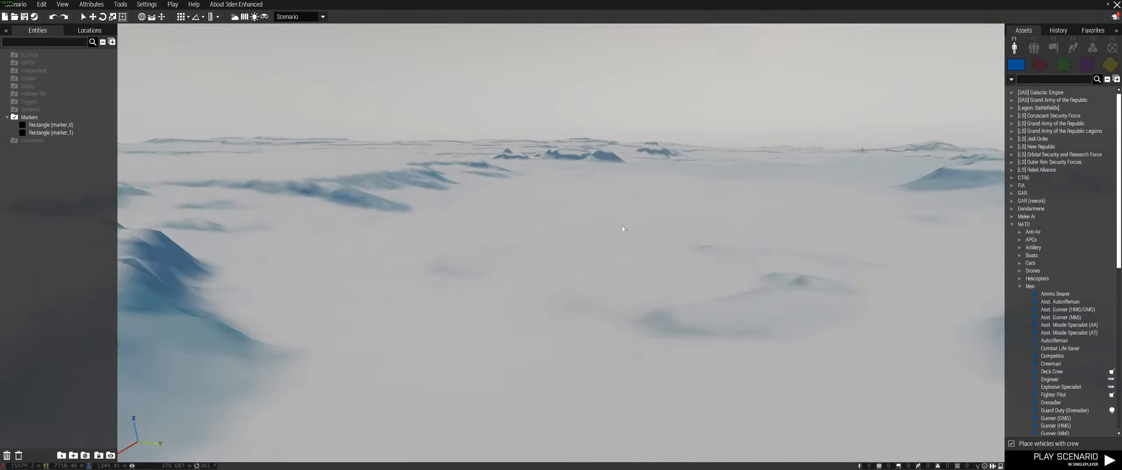
{"action": "key", "text": "w"}
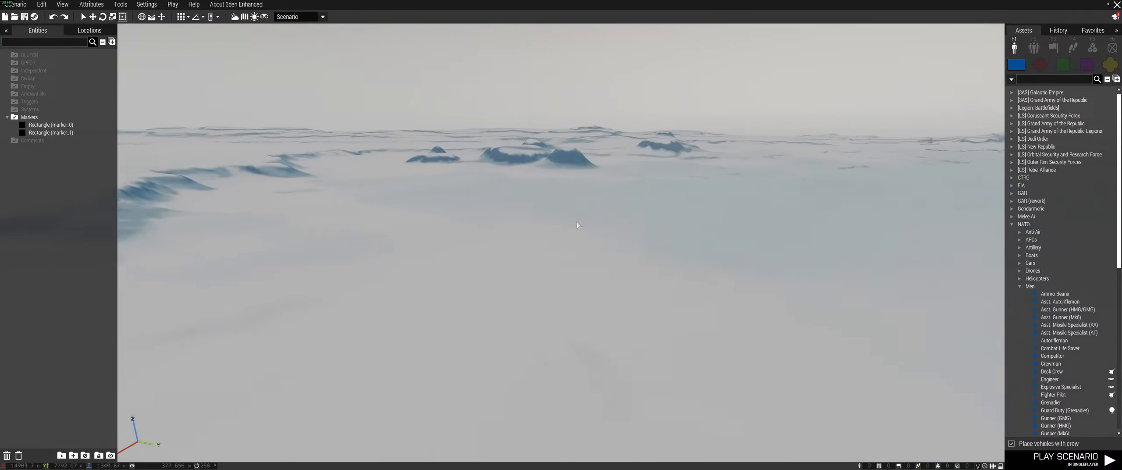
{"action": "key", "text": "w"}
{"action": "right_click_drag", "start_coordinate": [543, 226], "coordinate": [681, 235]}
{"action": "key", "text": "w"}
{"action": "key", "text": "w"}
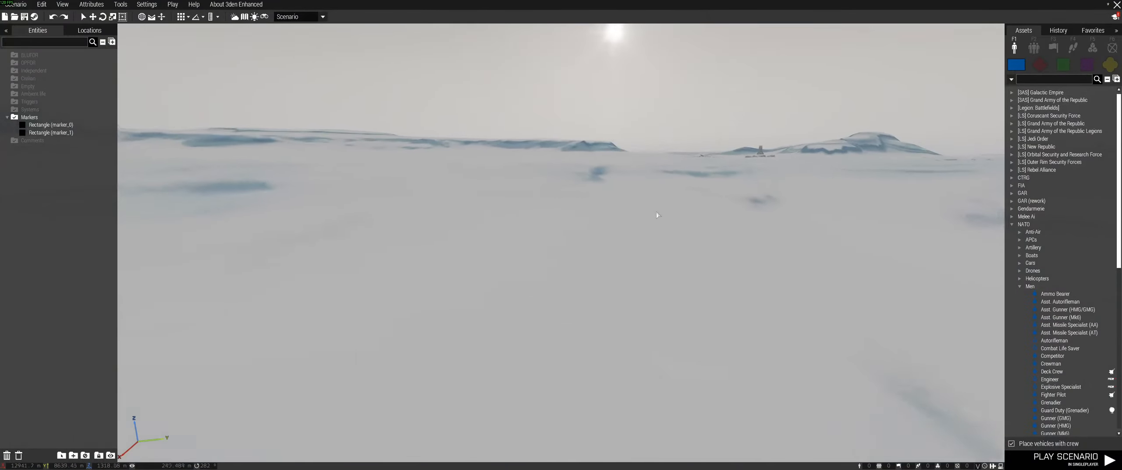
{"action": "key", "text": "w"}
{"action": "right_click_drag", "start_coordinate": [681, 218], "coordinate": [591, 240]}
- Paste another copy of the rectangle marker onto the map, angled across the snowfield just south of Frost Tundra
{"action": "key", "text": "m"}
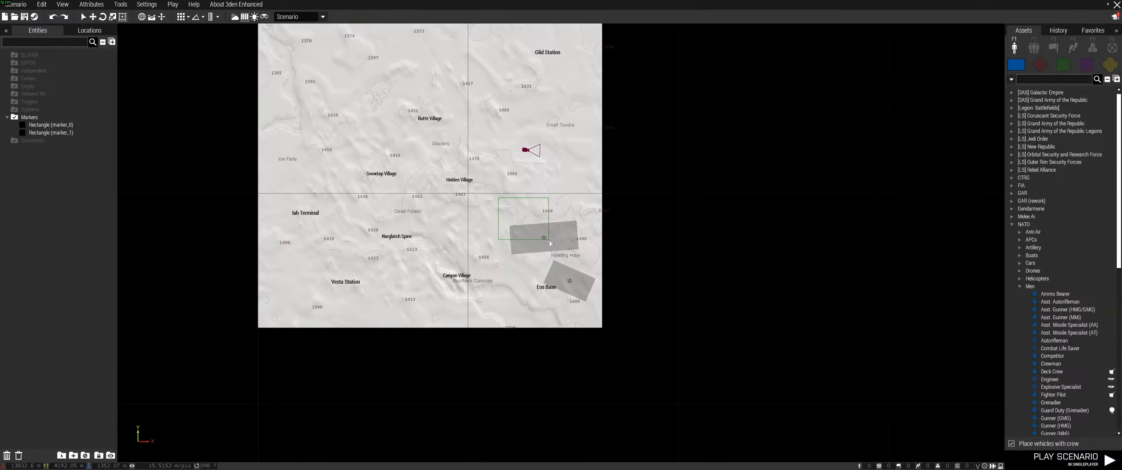
{"action": "key", "text": "ctrl+v"}
{"action": "scroll", "coordinate": [563, 144], "scroll_direction": "up", "scroll_amount": 6}
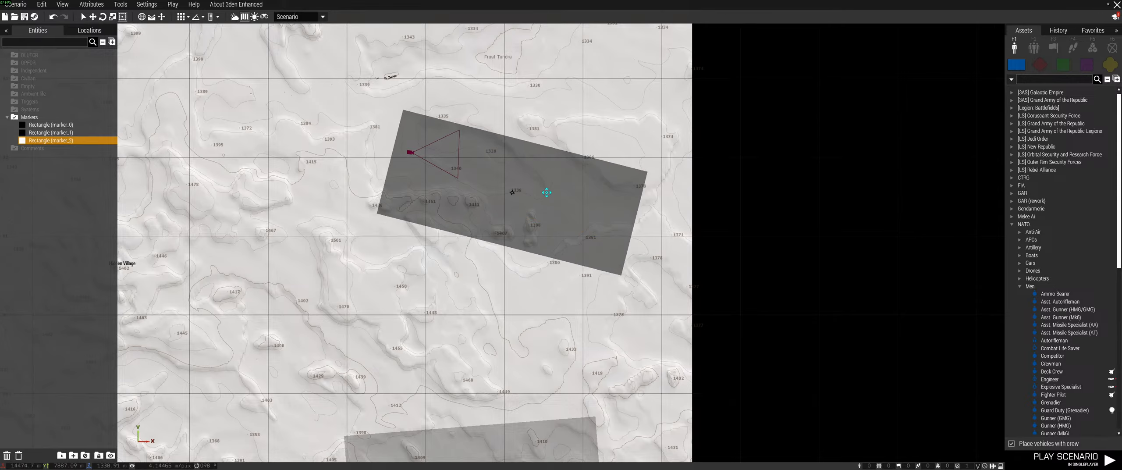
{"action": "key", "text": "m"}
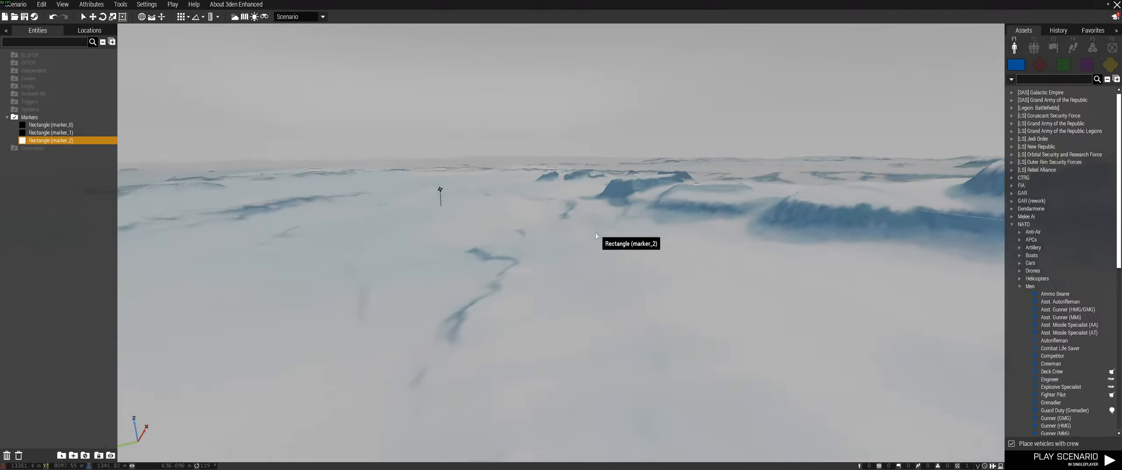
- Examine the terrain around the Frost Tundra marker in the 3D view, including the wreck, rocky cracks and ridges beside it
{"action": "right_click_drag", "start_coordinate": [423, 232], "coordinate": [519, 168]}
{"action": "key", "text": "q"}
{"action": "key", "text": "w"}
{"action": "right_click_drag", "start_coordinate": [515, 139], "coordinate": [508, 222]}
{"action": "key", "text": "s"}
{"action": "key", "text": "a"}
{"action": "key", "text": "w"}
{"action": "right_click_drag", "start_coordinate": [642, 334], "coordinate": [1026, 259]}
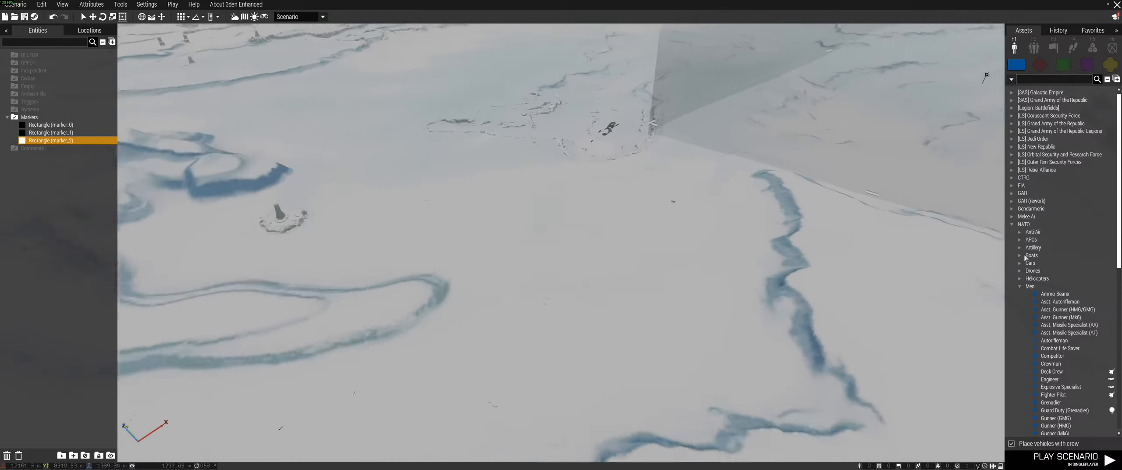
{"action": "key", "text": "w"}
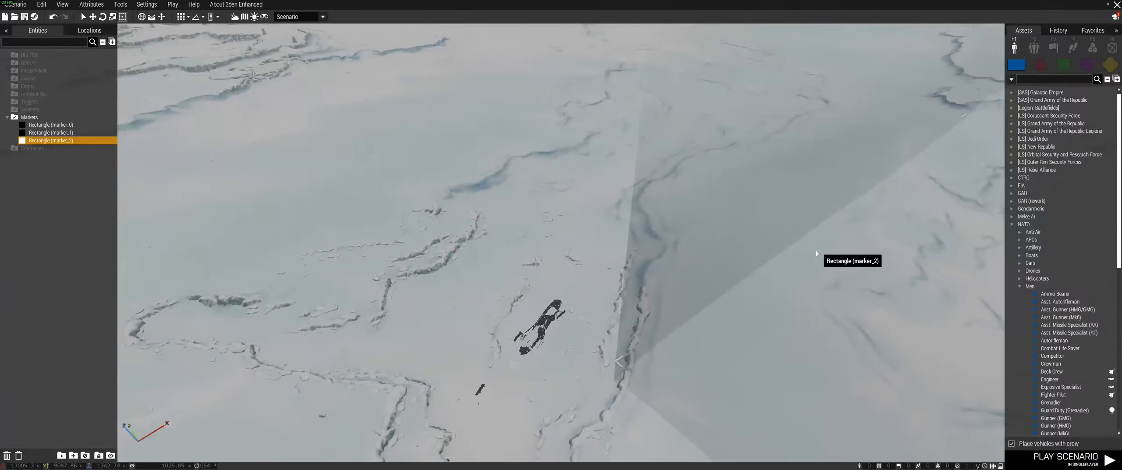
{"action": "key", "text": "w"}
{"action": "right_click_drag", "start_coordinate": [816, 250], "coordinate": [118, 204]}
{"action": "key", "text": "w"}
{"action": "key", "text": "w"}
{"action": "mouse_move", "coordinate": [547, 231]}
{"action": "right_mouse_down"}
{"action": "mouse_move", "coordinate": [692, 217]}
{"action": "mouse_move", "coordinate": [810, 182]}
{"action": "mouse_move", "coordinate": [659, 203]}
{"action": "mouse_move", "coordinate": [664, 224]}
{"action": "mouse_move", "coordinate": [682, 231]}
{"action": "mouse_move", "coordinate": [580, 258]}
{"action": "right_mouse_up"}
{"action": "key", "text": "w"}
{"action": "key", "text": "w"}
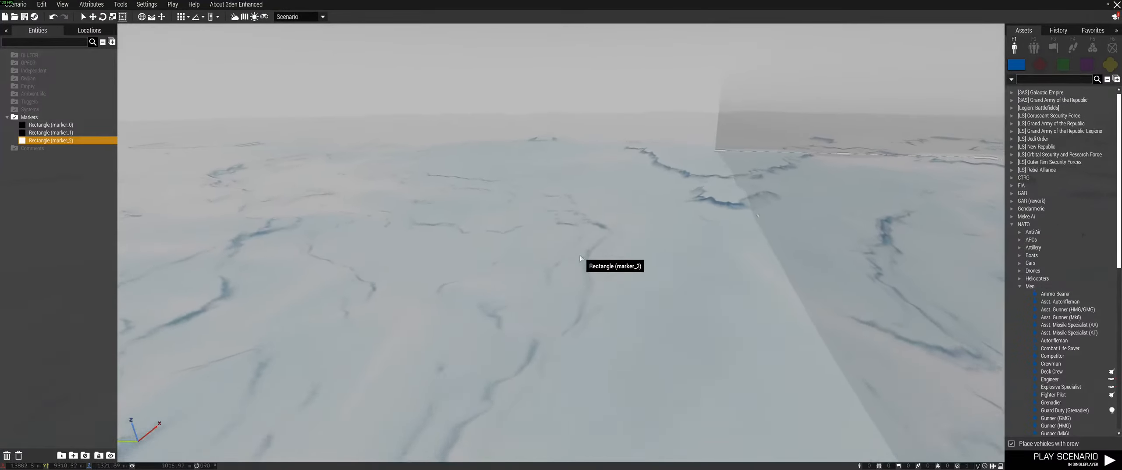
- Survey the snowfields and ridges beyond the Frost Tundra marker toward the north-east in the 3D view
{"action": "key", "text": "w"}
{"action": "right_click_drag", "start_coordinate": [535, 186], "coordinate": [488, 191]}
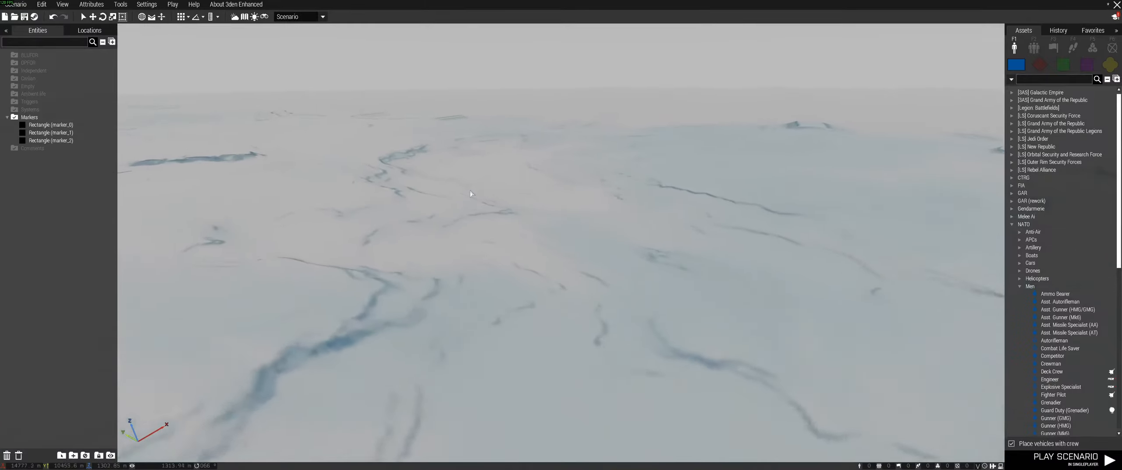
{"action": "key", "text": "w"}
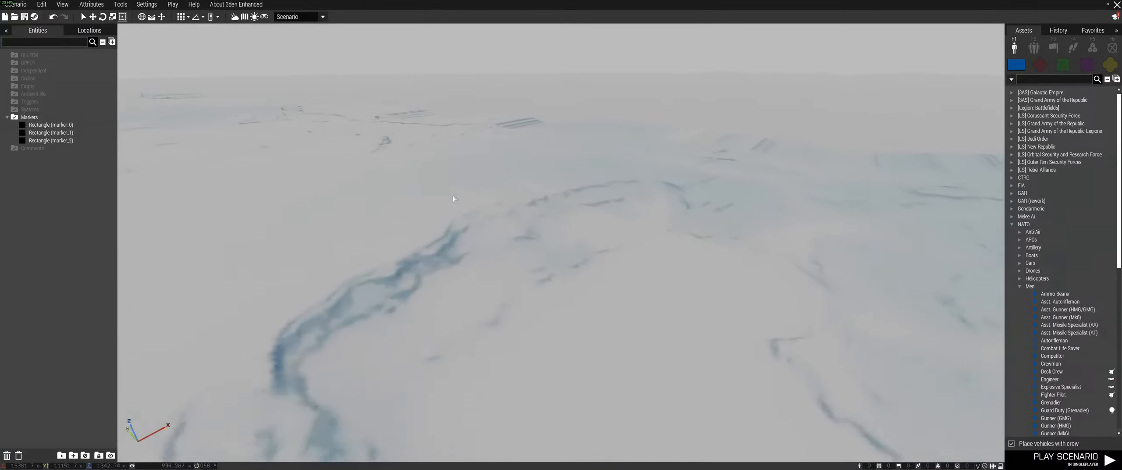
{"action": "key", "text": "w"}
{"action": "right_click_drag", "start_coordinate": [450, 199], "coordinate": [580, 243]}
{"action": "key", "text": "w"}
{"action": "key", "text": "w"}
{"action": "key", "text": "w"}
{"action": "key", "text": "w"}
{"action": "right_click_drag", "start_coordinate": [496, 247], "coordinate": [776, 258]}
{"action": "key", "text": "w"}
- Check the northern part of the map around Glid Station and survey the ridges, rock spires and plateaus near Frozen Desert
{"action": "key", "text": "m"}
{"action": "scroll", "coordinate": [591, 230], "scroll_direction": "down", "scroll_amount": 5}
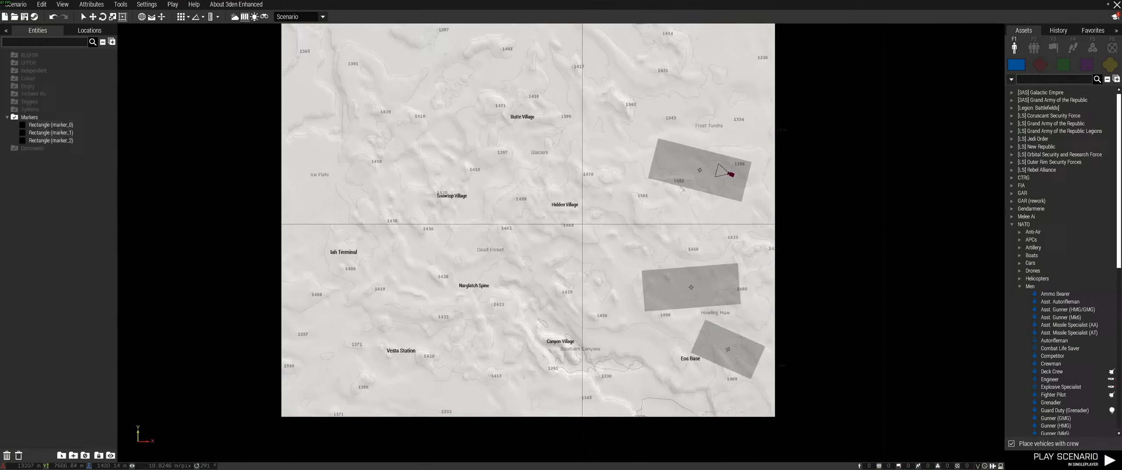
{"action": "right_click_drag", "start_coordinate": [682, 189], "coordinate": [637, 220]}
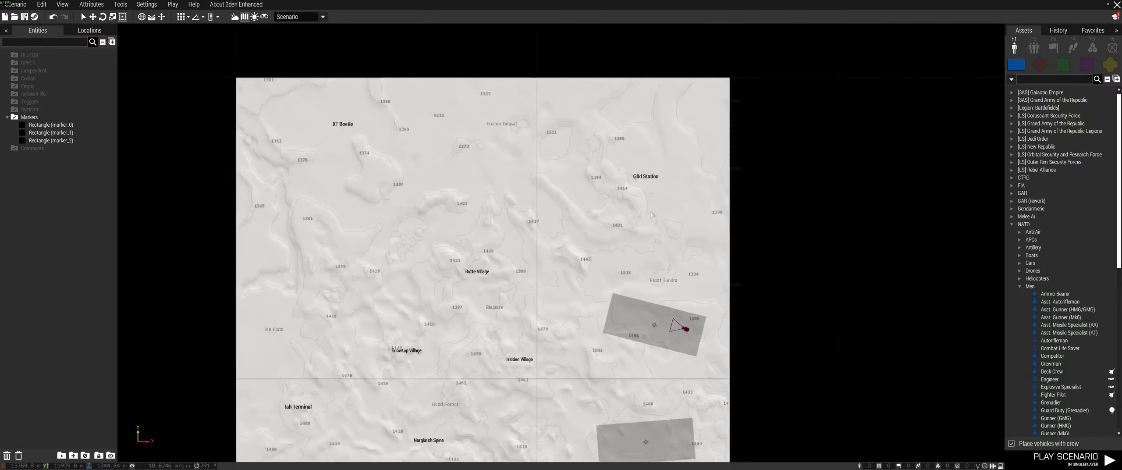
{"action": "key", "text": "m"}
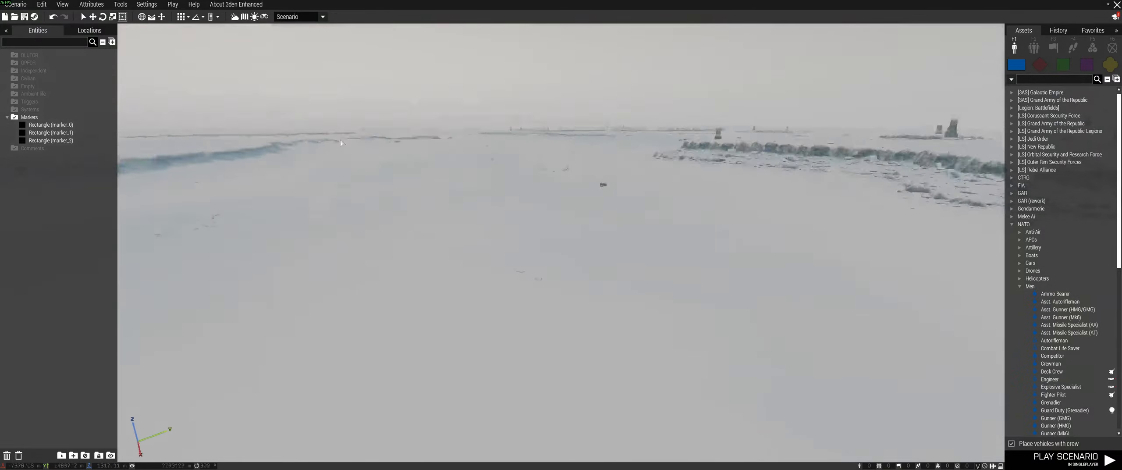
{"action": "key", "text": "w"}
{"action": "right_click_drag", "start_coordinate": [534, 159], "coordinate": [663, 93]}
{"action": "key", "text": "w"}
{"action": "right_click_drag", "start_coordinate": [635, 237], "coordinate": [671, 101]}
{"action": "left_click_drag", "start_coordinate": [706, 451], "coordinate": [706, 453]}
{"action": "key", "text": "w"}
{"action": "mouse_move", "coordinate": [486, 259]}
{"action": "right_mouse_down"}
{"action": "mouse_move", "coordinate": [548, 281]}
{"action": "mouse_move", "coordinate": [356, 300]}
{"action": "mouse_move", "coordinate": [458, 298]}
{"action": "right_mouse_up"}
{"action": "key", "text": "w"}
{"action": "left_click_drag", "start_coordinate": [557, 38], "coordinate": [715, 243]}
{"action": "key", "text": "w"}
{"action": "mouse_move", "coordinate": [614, 184]}
{"action": "right_mouse_down"}
{"action": "mouse_move", "coordinate": [529, 218]}
{"action": "mouse_move", "coordinate": [794, 185]}
{"action": "right_mouse_up"}
{"action": "key", "text": "w"}
{"action": "key", "text": "w"}
{"action": "right_click_drag", "start_coordinate": [657, 206], "coordinate": [566, 221]}
{"action": "key", "text": "w"}
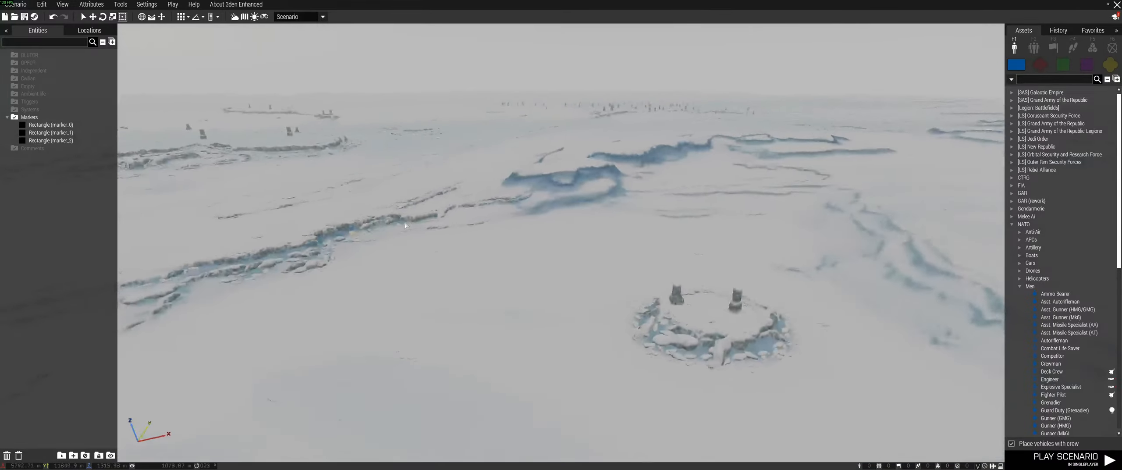
{"action": "key", "text": "w"}
{"action": "right_click_drag", "start_coordinate": [542, 210], "coordinate": [617, 215]}
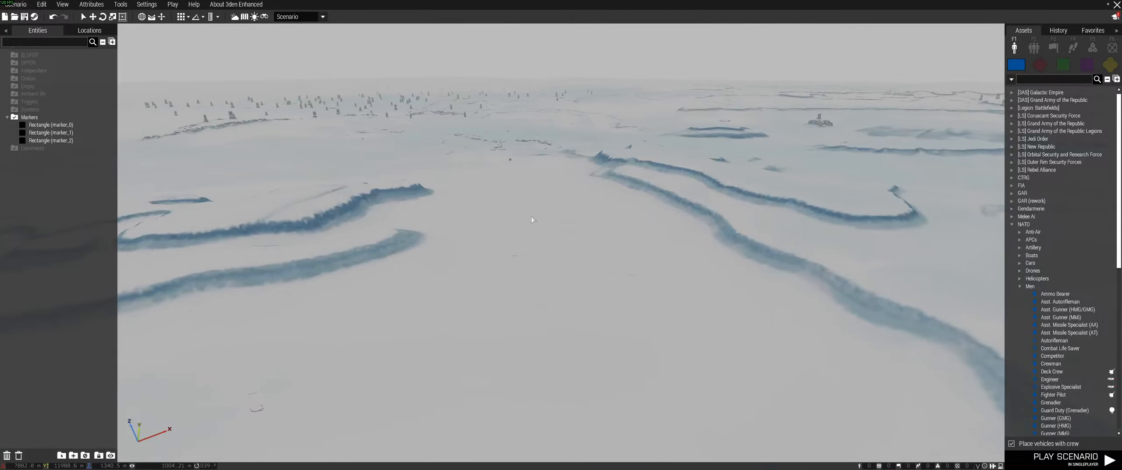
{"action": "key", "text": "w"}
{"action": "right_click_drag", "start_coordinate": [531, 219], "coordinate": [600, 166]}
{"action": "key", "text": "s"}
{"action": "key", "text": "w"}
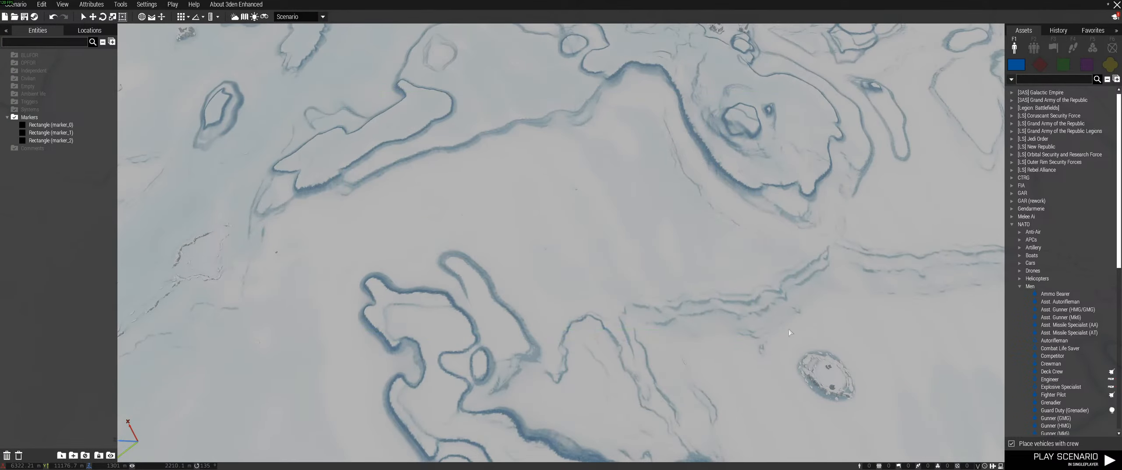
- Examine the map around Butte Village and the Frost Tundra marker, and survey the plateaus north of the village from above
{"action": "key", "text": "m"}
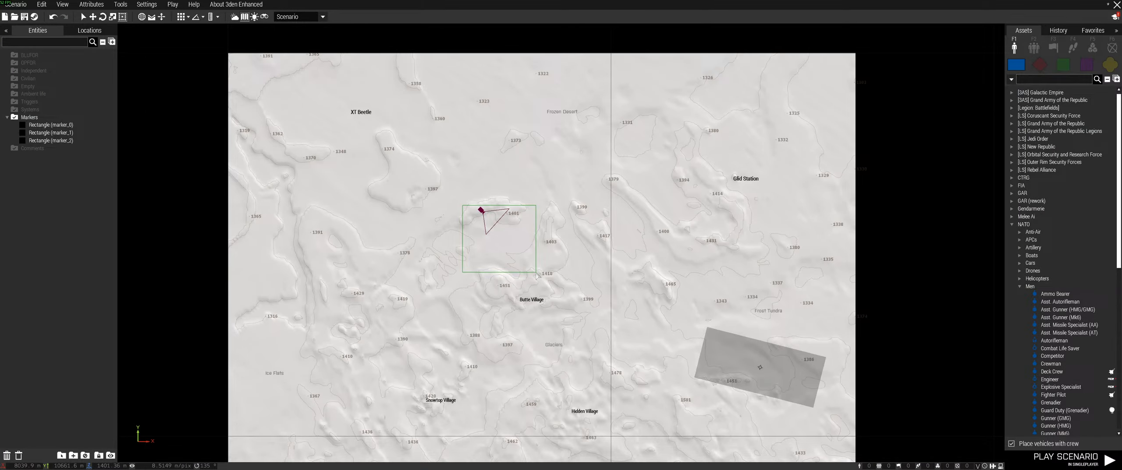
{"action": "left_click_drag", "start_coordinate": [535, 273], "coordinate": [533, 270]}
{"action": "scroll", "coordinate": [532, 259], "scroll_direction": "up", "scroll_amount": 5}
{"action": "scroll", "coordinate": [554, 265], "scroll_direction": "down", "scroll_amount": 4}
{"action": "right_click_drag", "start_coordinate": [565, 267], "coordinate": [411, 173]}
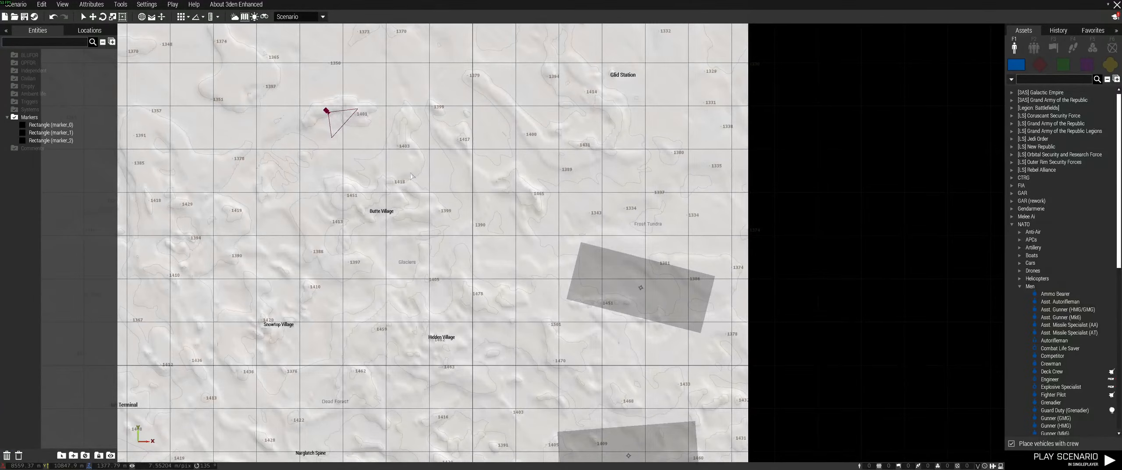
{"action": "right_click_drag", "start_coordinate": [660, 206], "coordinate": [627, 184]}
{"action": "key", "text": "m"}
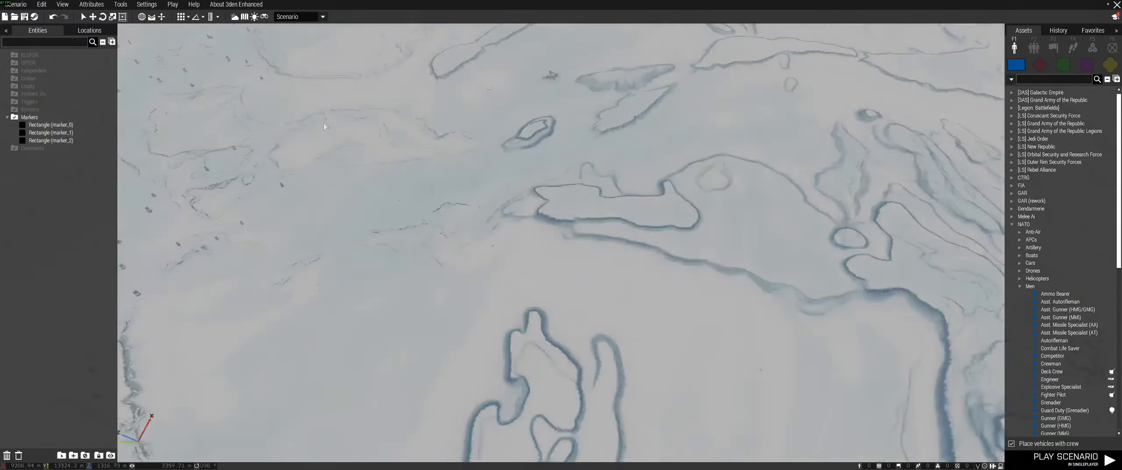
{"action": "key", "text": "w"}
{"action": "right_click_drag", "start_coordinate": [708, 105], "coordinate": [715, 275]}
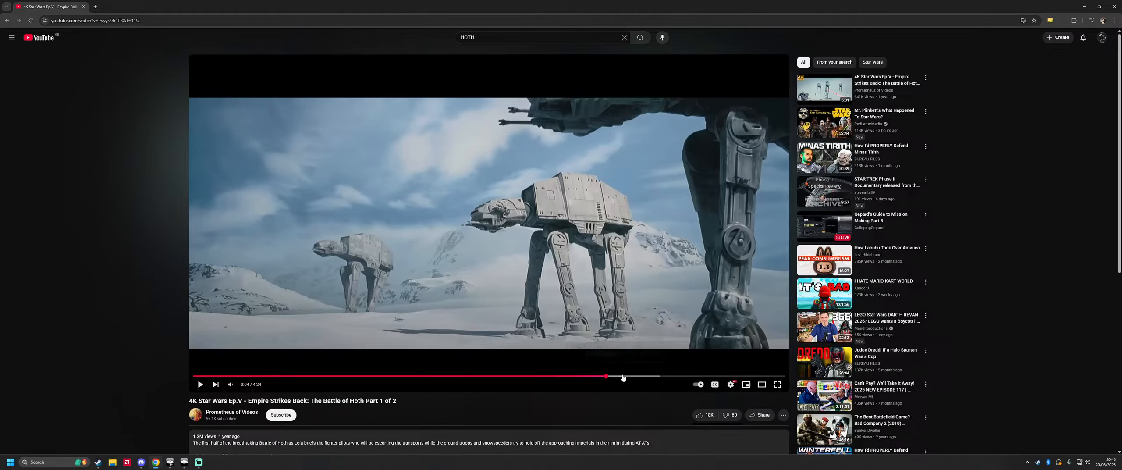
- Skim the Battle of Hoth clip on YouTube for shots of the AT-AT walkers and the snowy battlefield
{"action": "left_click", "coordinate": [623, 376]}
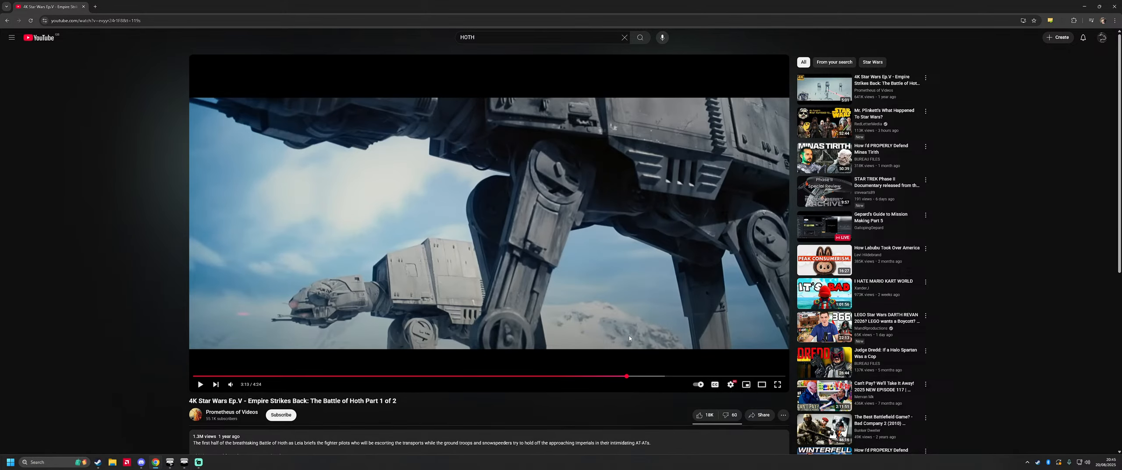
{"action": "left_click", "coordinate": [629, 338]}
{"action": "left_click", "coordinate": [664, 375]}
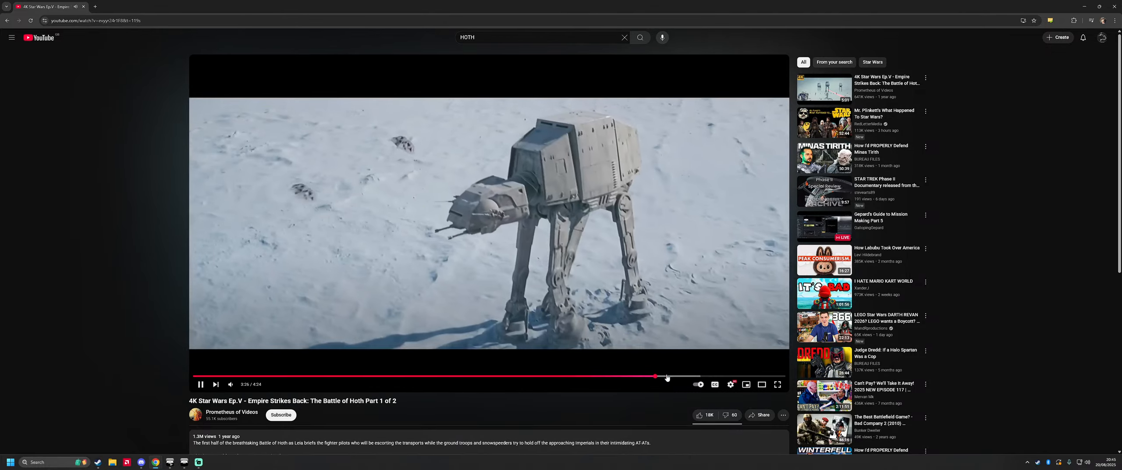
{"action": "left_click", "coordinate": [691, 376]}
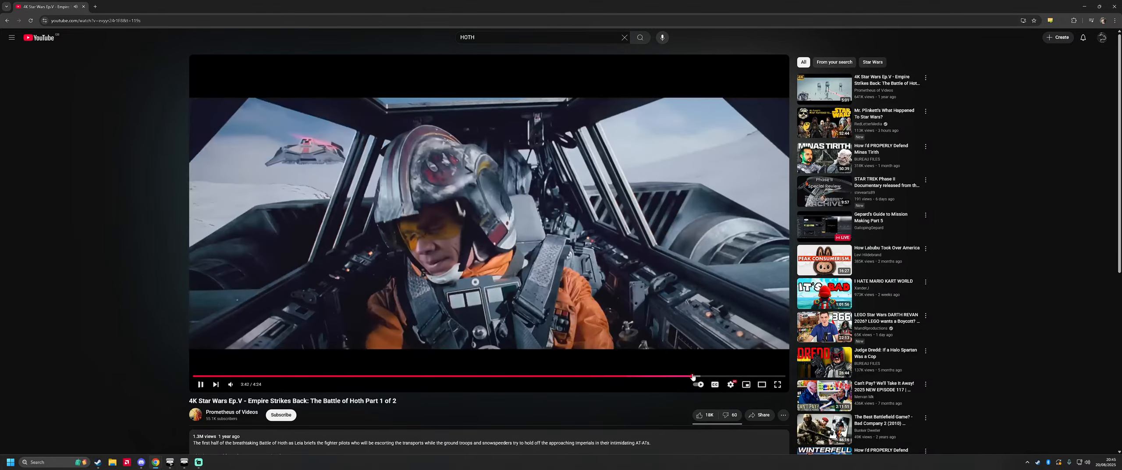
{"action": "left_click", "coordinate": [721, 377]}
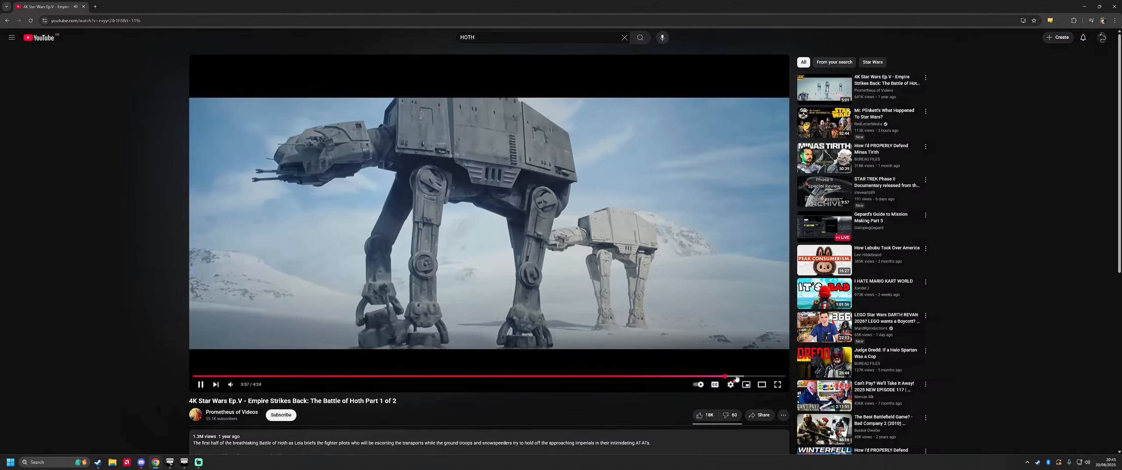
{"action": "left_click", "coordinate": [740, 376]}
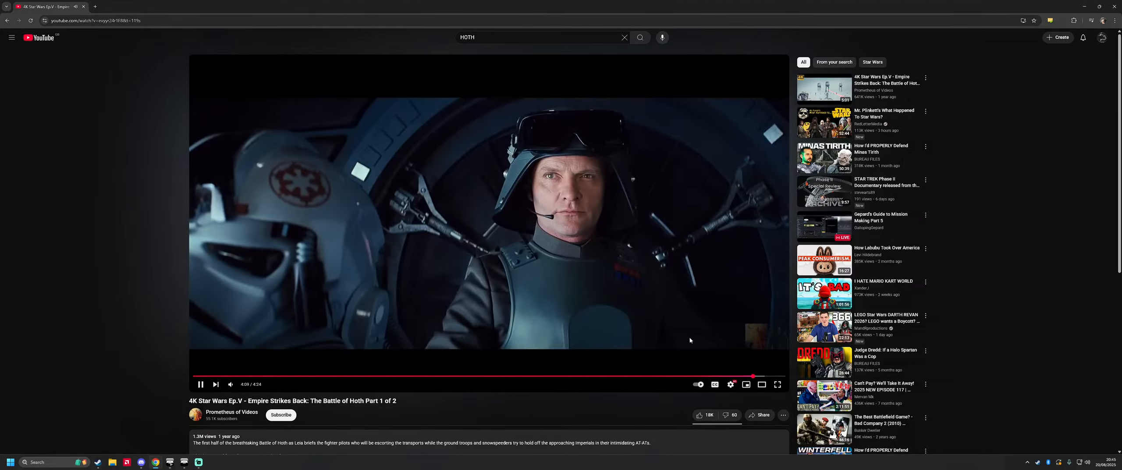
- Switch to the Arma 3 editor, check the marked areas on the map and survey the snowfield near Eon Base in 3D
{"action": "left_click", "coordinate": [195, 462]}
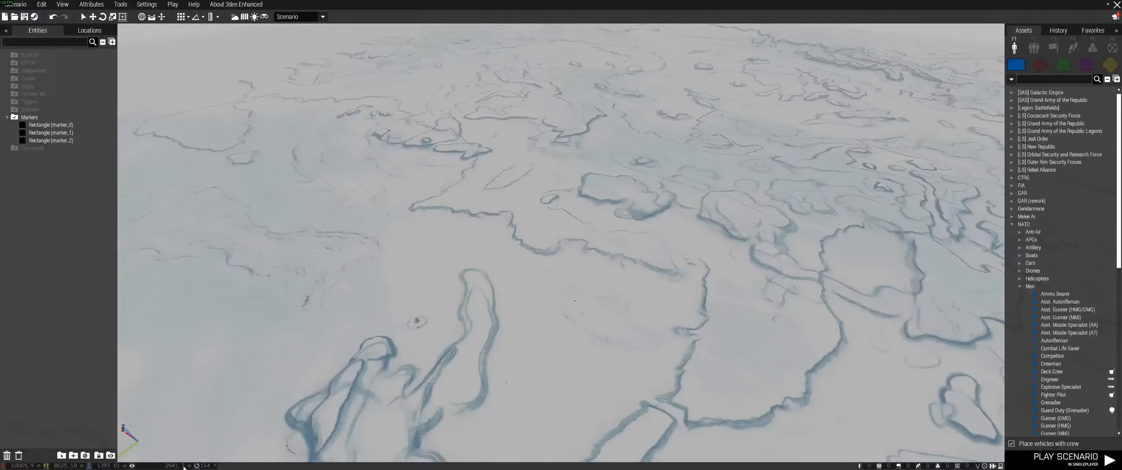
{"action": "key", "text": "m"}
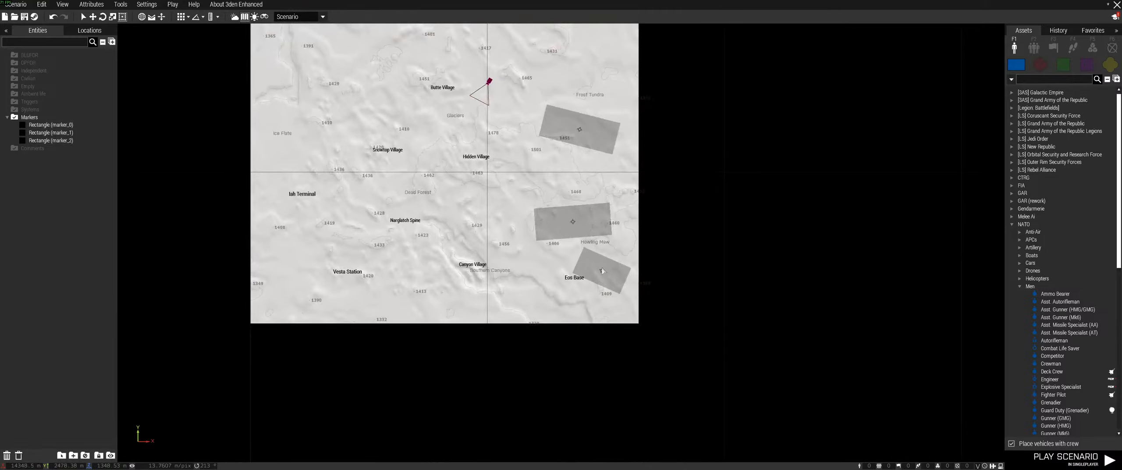
{"action": "key", "text": "m"}
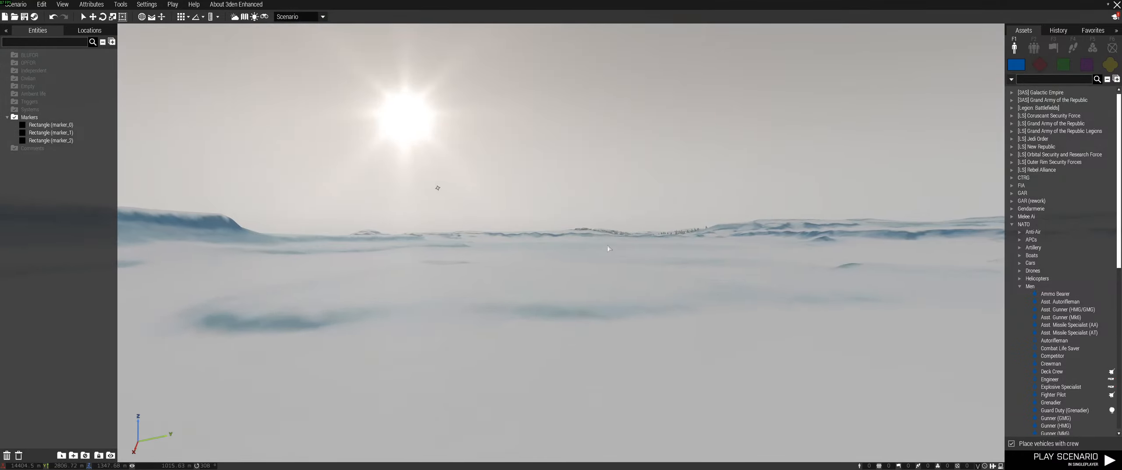
{"action": "key", "text": "w"}
{"action": "right_click_drag", "start_coordinate": [515, 249], "coordinate": [556, 253]}
{"action": "key", "text": "w"}
{"action": "right_click_drag", "start_coordinate": [641, 180], "coordinate": [776, 226]}
{"action": "key", "text": "w"}
{"action": "key", "text": "w"}
{"action": "key", "text": "w"}
{"action": "key", "text": "w"}
{"action": "key", "text": "w"}
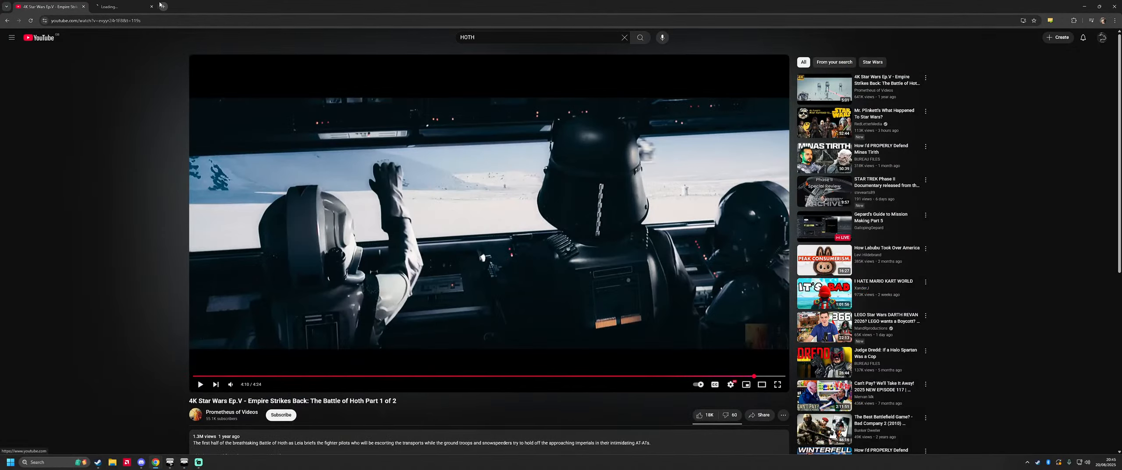
- Switch to the browser and search YouTube in a new tab for "501st journal hoth"
{"action": "left_click", "coordinate": [159, 5]}
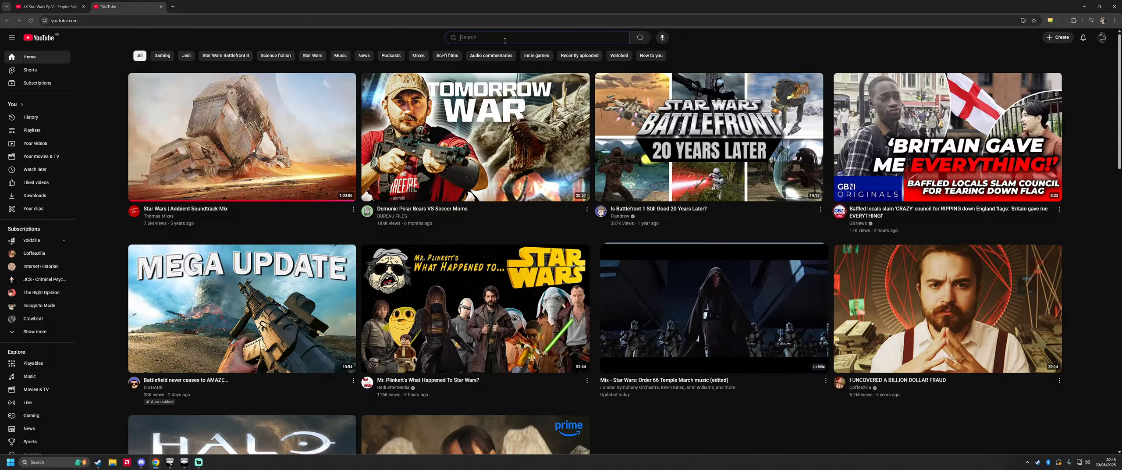
{"action": "type", "text": "501st joural hoth"}
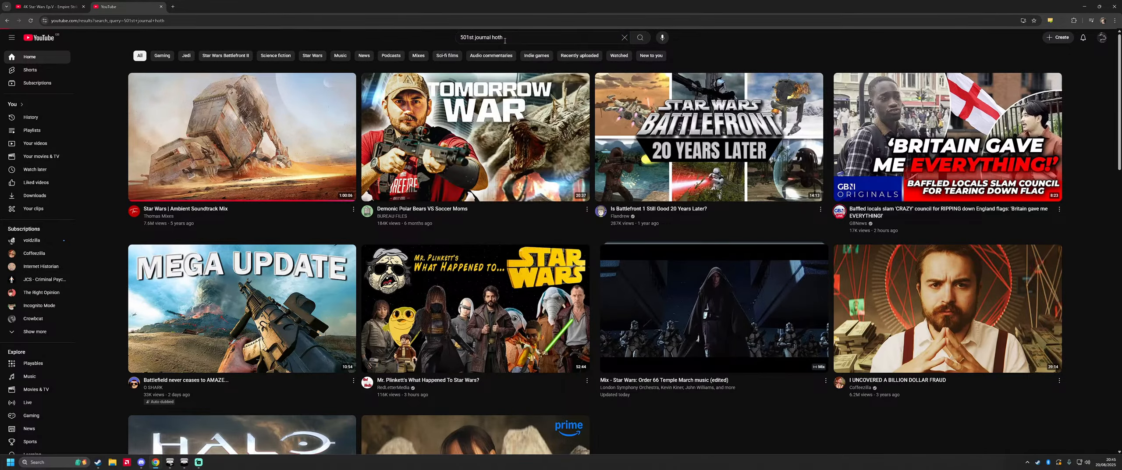
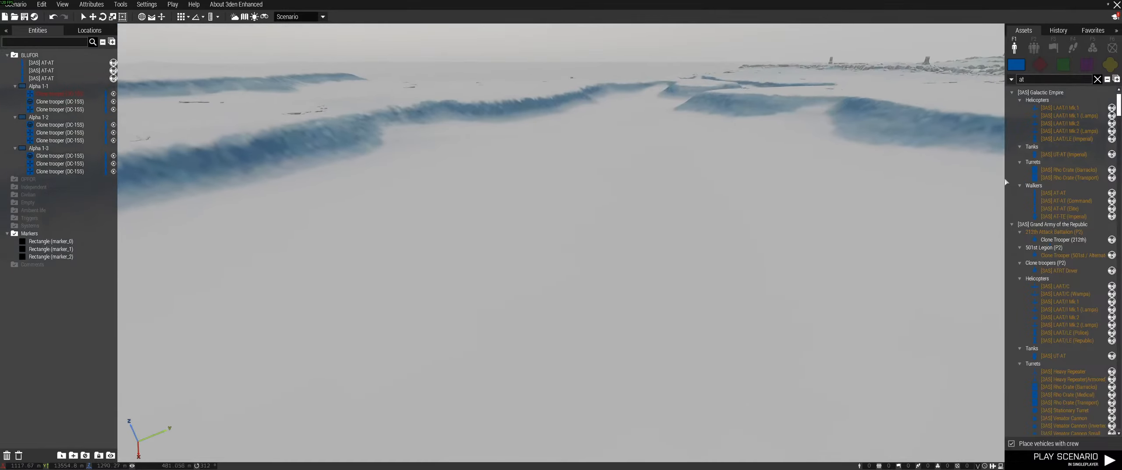
- Place a [3AS] AT-AT (Command) walker with its crew on the snowfield between the ridges
{"action": "left_click", "coordinate": [675, 258]}
{"action": "right_click_drag", "start_coordinate": [722, 270], "coordinate": [634, 239]}
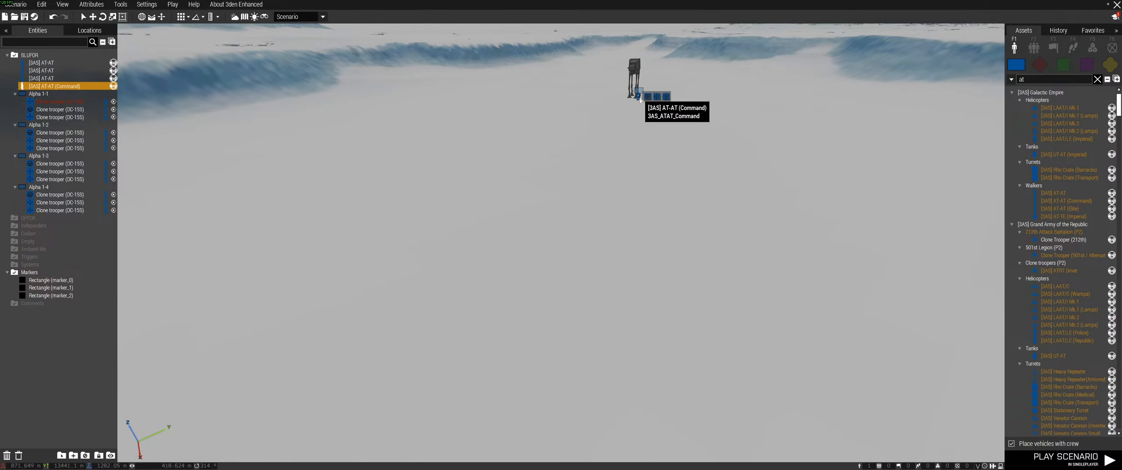
{"action": "key", "text": "w"}
{"action": "left_click", "coordinate": [706, 163]}
{"action": "right_click_drag", "start_coordinate": [706, 162], "coordinate": [557, 193]}
{"action": "left_click_drag", "start_coordinate": [504, 177], "coordinate": [653, 54]}
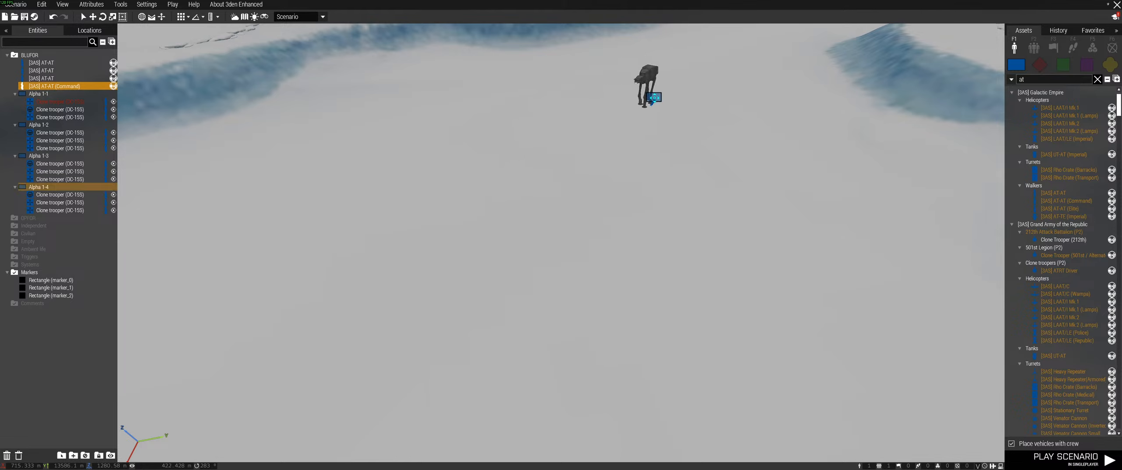
- Save the scenario as BATTLE_FOR_HOTH, overwriting the existing mission file
{"action": "key", "text": "ctrl+shift+s"}
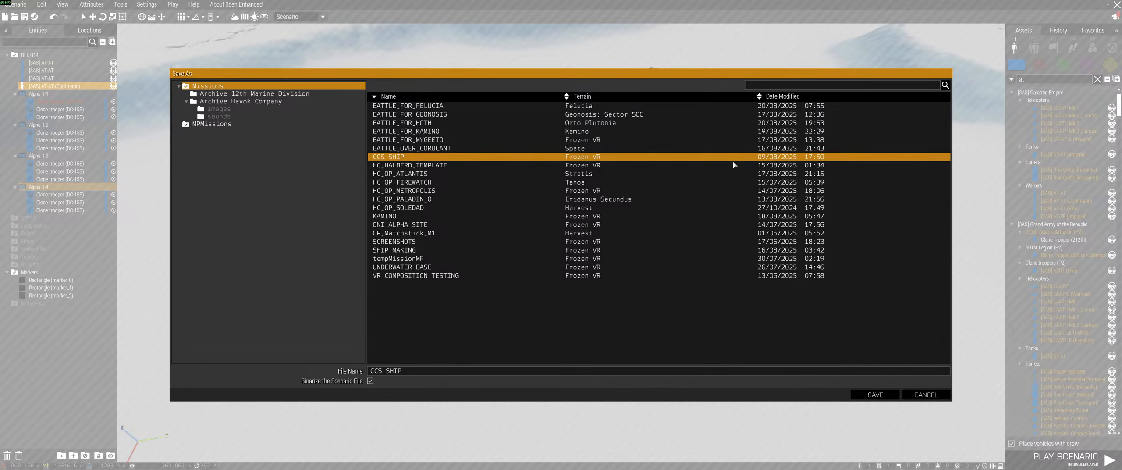
{"action": "left_click", "coordinate": [701, 123]}
{"action": "left_click", "coordinate": [874, 394]}
{"action": "left_click", "coordinate": [558, 250]}
- Examine the AT-AT (Command) from ground level and survey the valley and ridges around it
{"action": "right_click_drag", "start_coordinate": [784, 263], "coordinate": [298, 197]}
{"action": "key", "text": "s"}
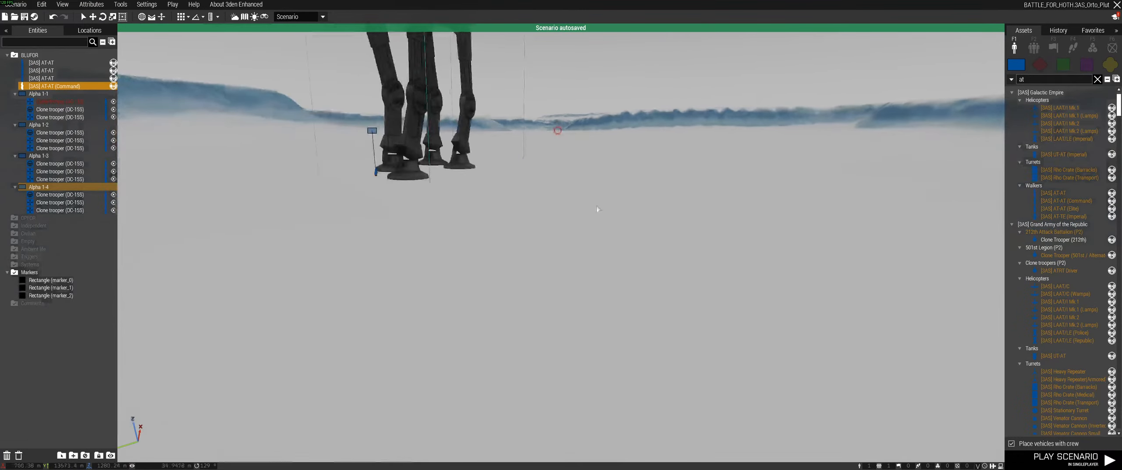
{"action": "right_click_drag", "start_coordinate": [596, 208], "coordinate": [298, 248]}
{"action": "right_click_drag", "start_coordinate": [596, 255], "coordinate": [368, 177]}
{"action": "key", "text": "w"}
{"action": "key", "text": "w"}
{"action": "right_click_drag", "start_coordinate": [785, 267], "coordinate": [832, 276]}
{"action": "key", "text": "w"}
- Reposition the AT-AT (Command) on the snow between the ridges and check its placement from above
{"action": "key", "text": "q"}
{"action": "key", "text": "q"}
{"action": "left_click_drag", "start_coordinate": [603, 226], "coordinate": [804, 361]}
{"action": "right_click_drag", "start_coordinate": [805, 361], "coordinate": [365, 114]}
{"action": "key", "text": "w"}
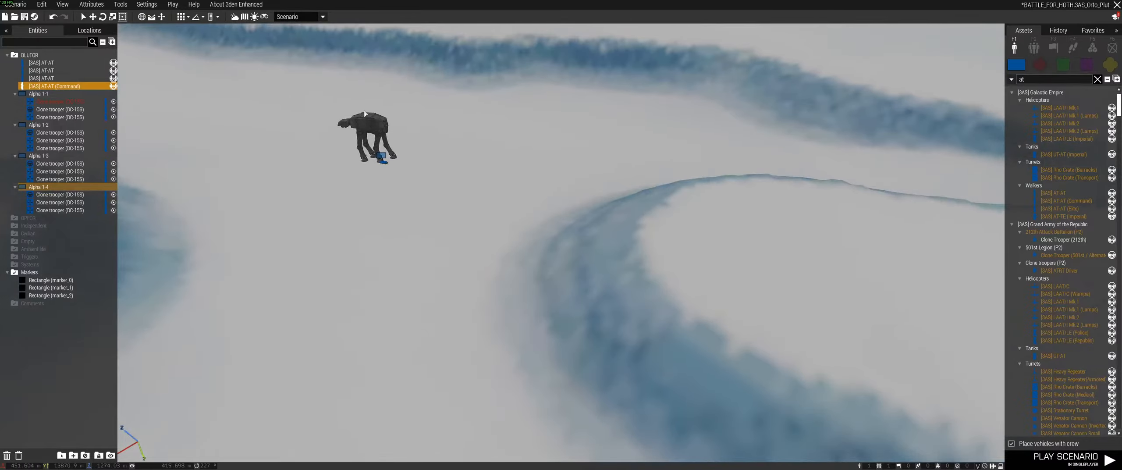
{"action": "left_click_drag", "start_coordinate": [613, 99], "coordinate": [621, 101]}
{"action": "right_click_drag", "start_coordinate": [621, 101], "coordinate": [460, 103]}
- Place a second [3AS] AT-AT (Command) walker with its crew near the first one in the valley
{"action": "left_click", "coordinate": [764, 232]}
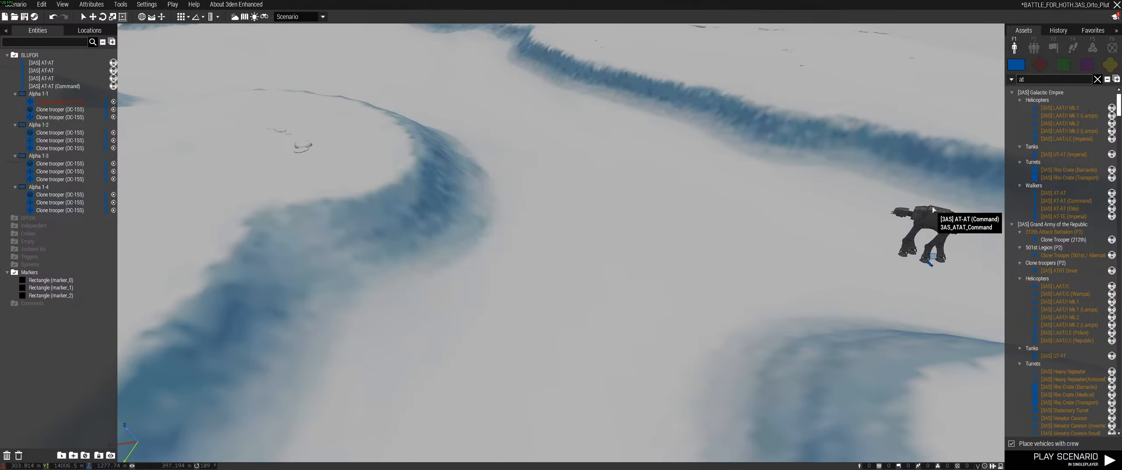
{"action": "left_click", "coordinate": [709, 205]}
{"action": "left_click", "coordinate": [699, 262]}
{"action": "key", "text": "w"}
{"action": "right_click_drag", "start_coordinate": [700, 262], "coordinate": [596, 216]}
{"action": "right_click_drag", "start_coordinate": [638, 183], "coordinate": [703, 227]}
- Check on the map where the walkers stand relative to XT Beetle and the Frost Tundra rectangle marker
{"action": "key", "text": "m"}
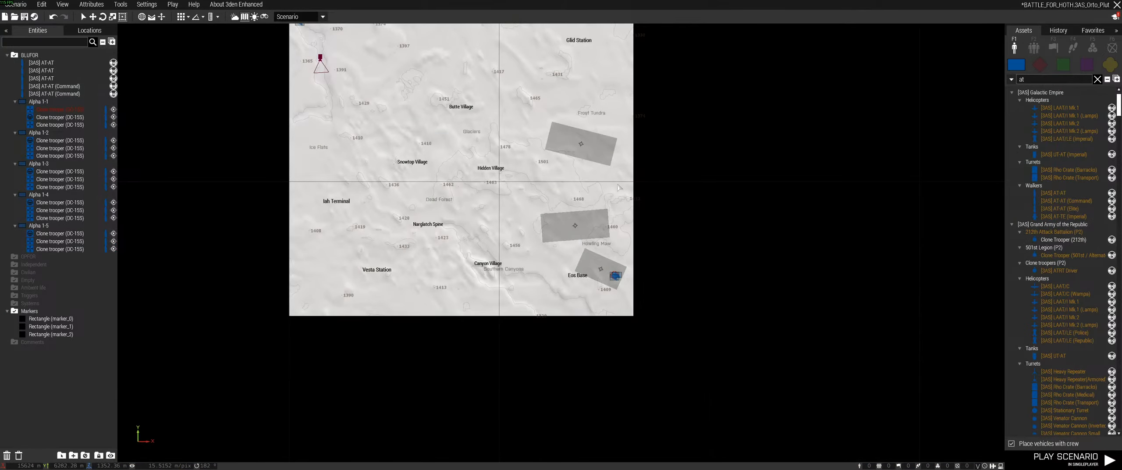
{"action": "right_click_drag", "start_coordinate": [617, 185], "coordinate": [675, 285]}
{"action": "scroll", "coordinate": [675, 285], "scroll_direction": "up", "scroll_amount": 1}
{"action": "right_click_drag", "start_coordinate": [614, 269], "coordinate": [784, 283]}
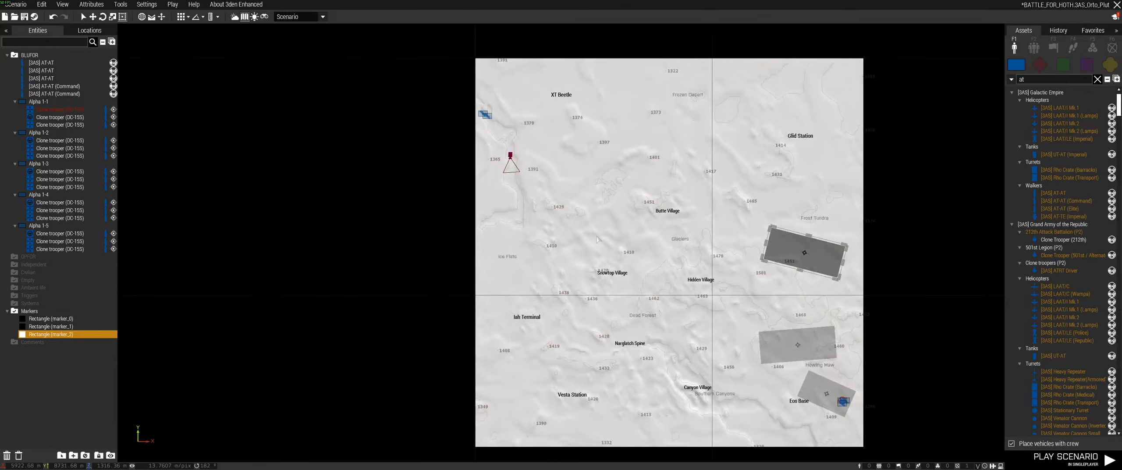
{"action": "scroll", "coordinate": [507, 223], "scroll_direction": "up", "scroll_amount": 4}
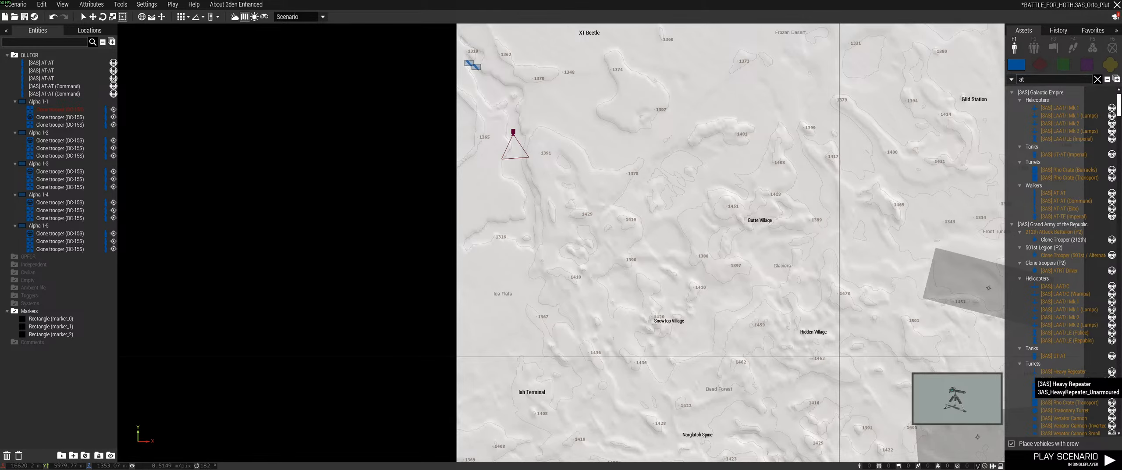
- Play a moment of the "501st Journal #17 - Hoth: Our Finest Hour" video in the browser and return to the Arma 3 editor
{"action": "key", "text": "alt+Tab"}
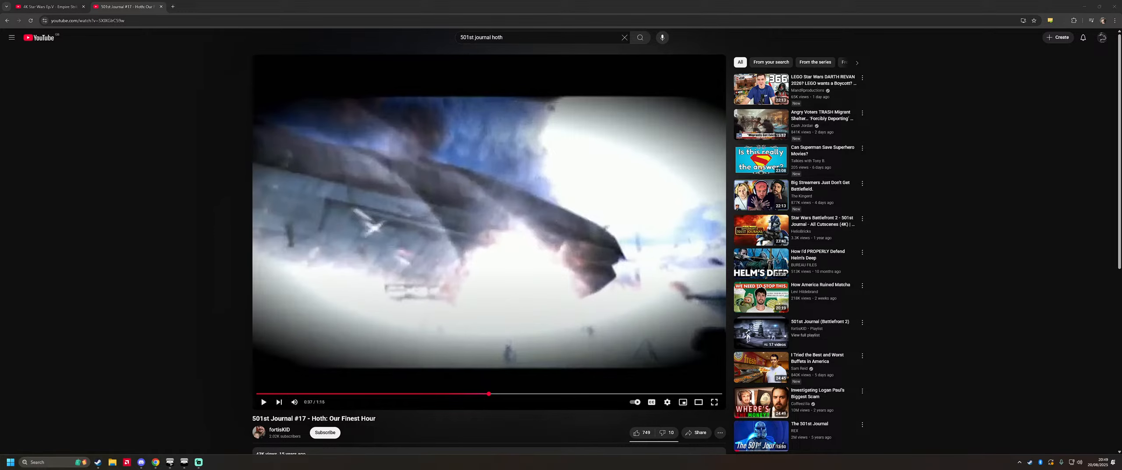
{"action": "key", "text": "space"}
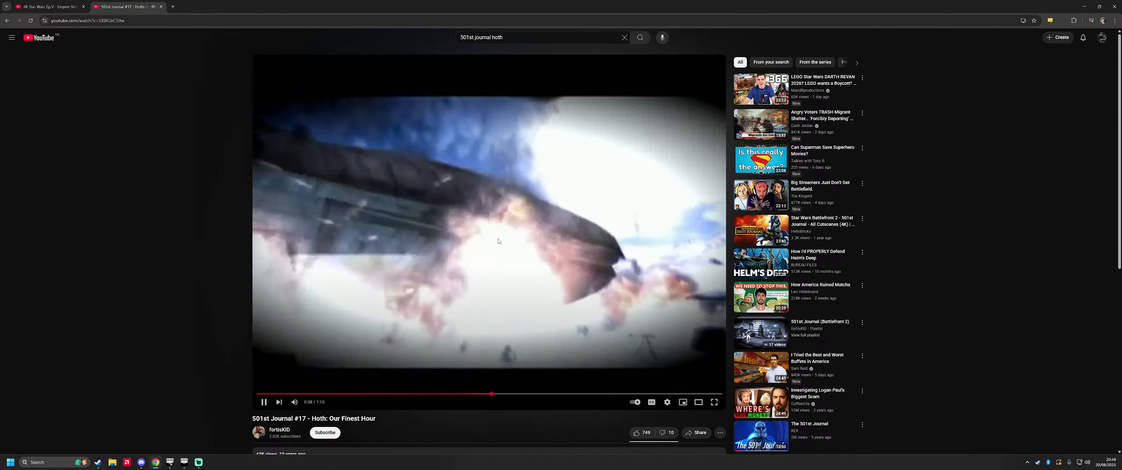
{"action": "key", "text": "alt+Tab"}
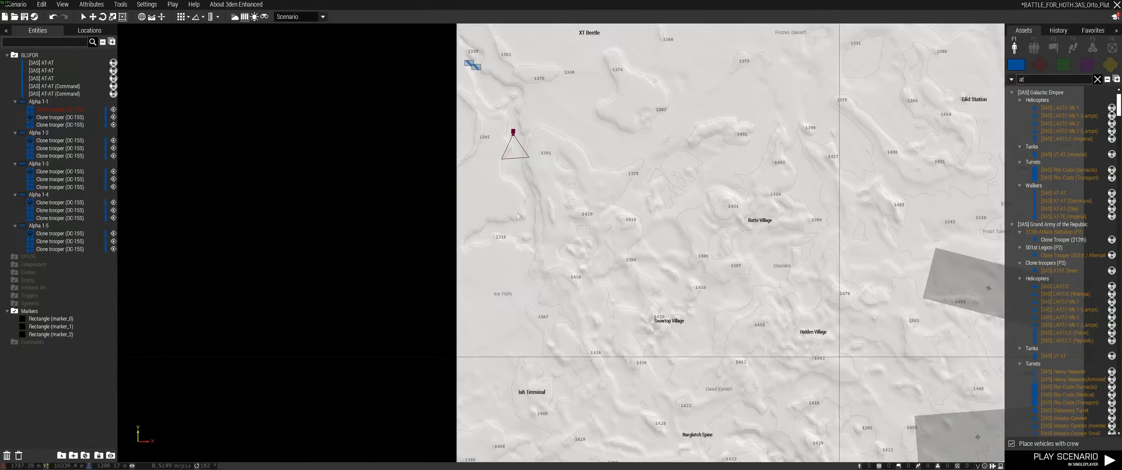
- Mark the valley west of XT Beetle with a tall rectangle marker around the walkers, and widen it to cover the ridges
{"action": "right_click_drag", "start_coordinate": [544, 133], "coordinate": [552, 208]}
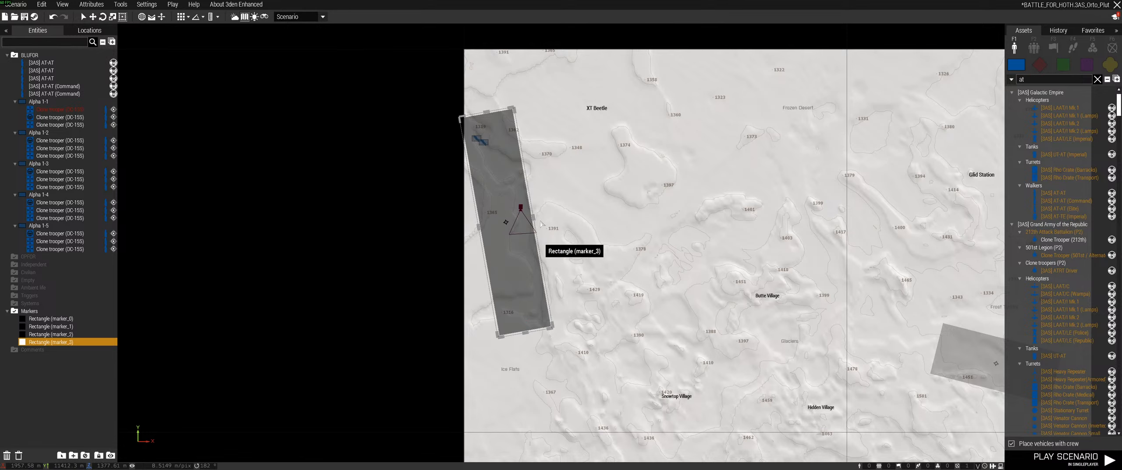
{"action": "left_click", "coordinate": [473, 229]}
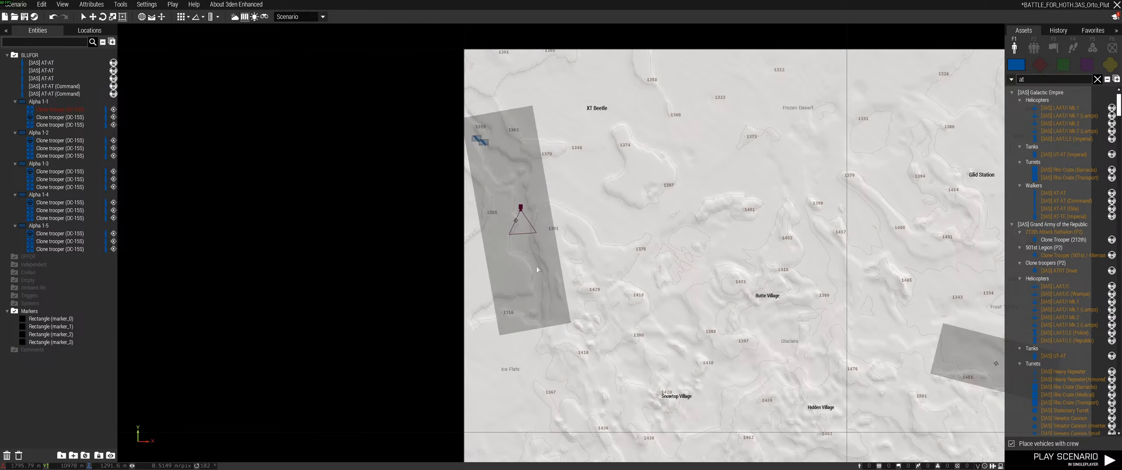
{"action": "scroll", "coordinate": [520, 232], "scroll_direction": "up", "scroll_amount": 4}
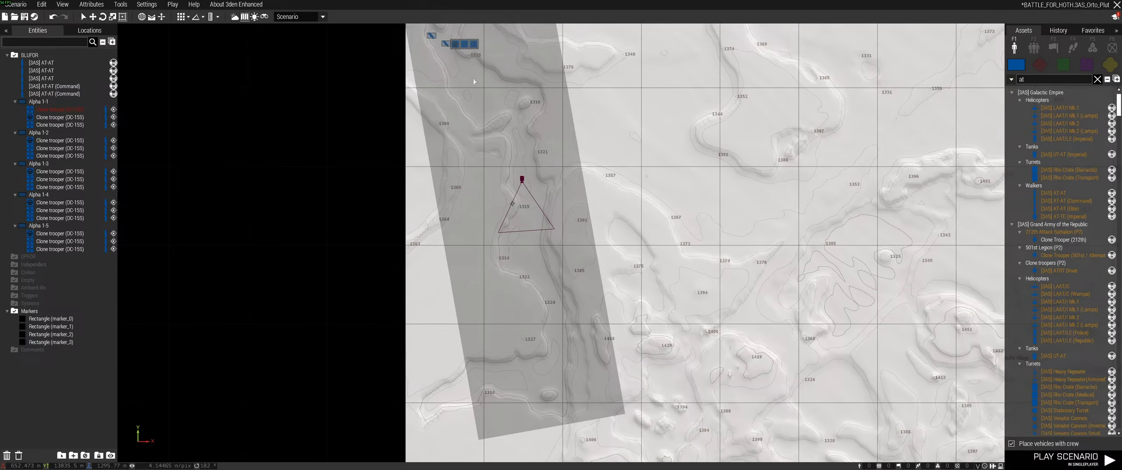
{"action": "scroll", "coordinate": [624, 295], "scroll_direction": "down", "scroll_amount": 3}
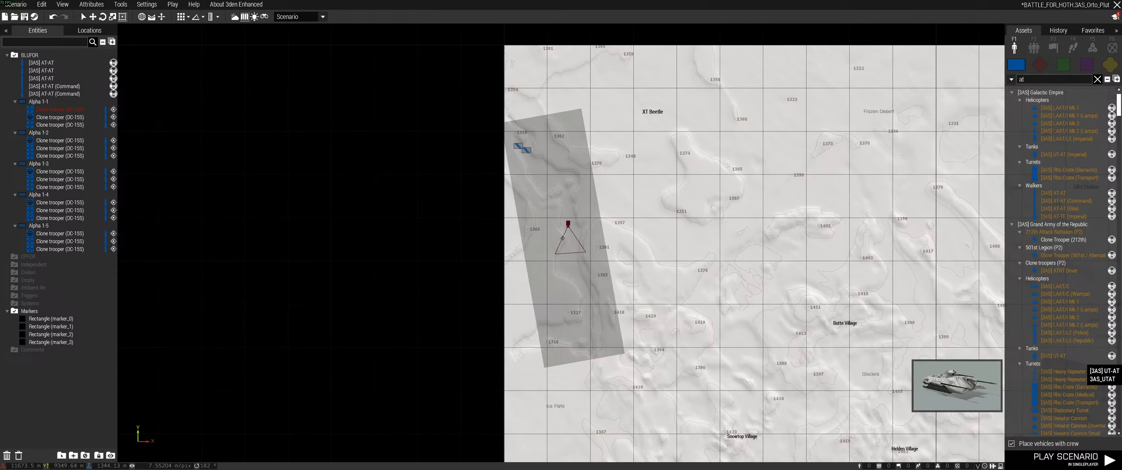
- Survey the newly marked valley and its winding ridges from above in the 3D view
{"action": "key", "text": "m"}
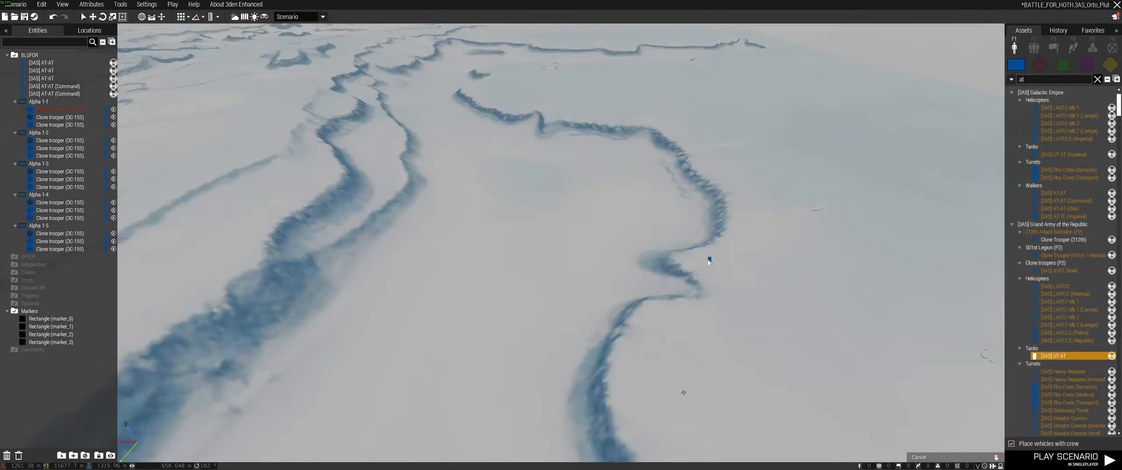
{"action": "right_click_drag", "start_coordinate": [691, 252], "coordinate": [755, 318]}
{"action": "key", "text": "w"}
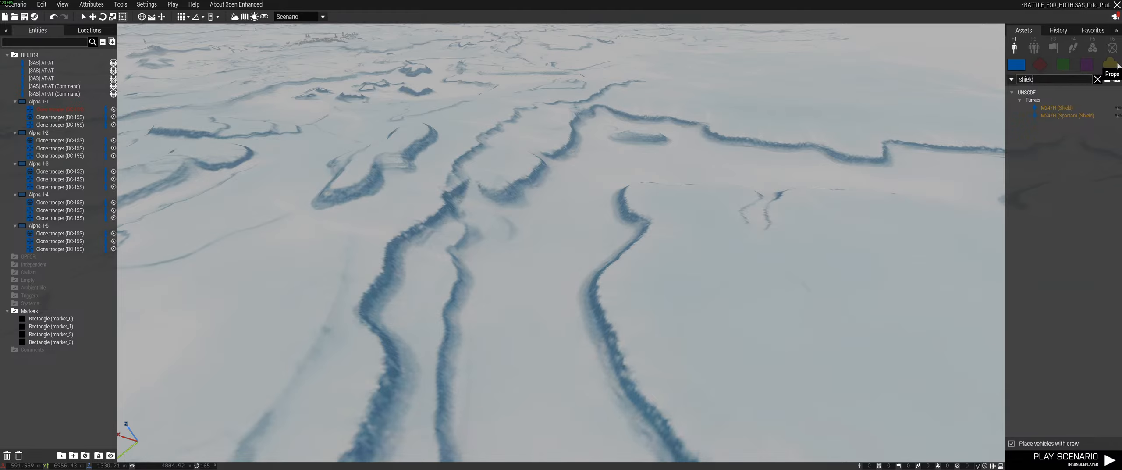
- Try a Portable shield generator (GAR) from the "shield" props on the valley snow, and undo its placement
{"action": "left_click", "coordinate": [1110, 65]}
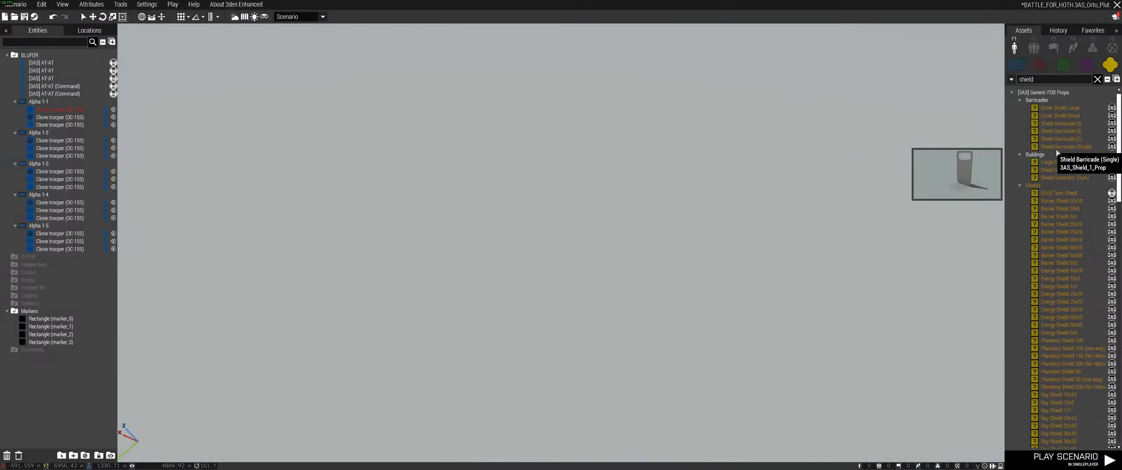
{"action": "scroll", "coordinate": [1056, 161], "scroll_direction": "down", "scroll_amount": 10}
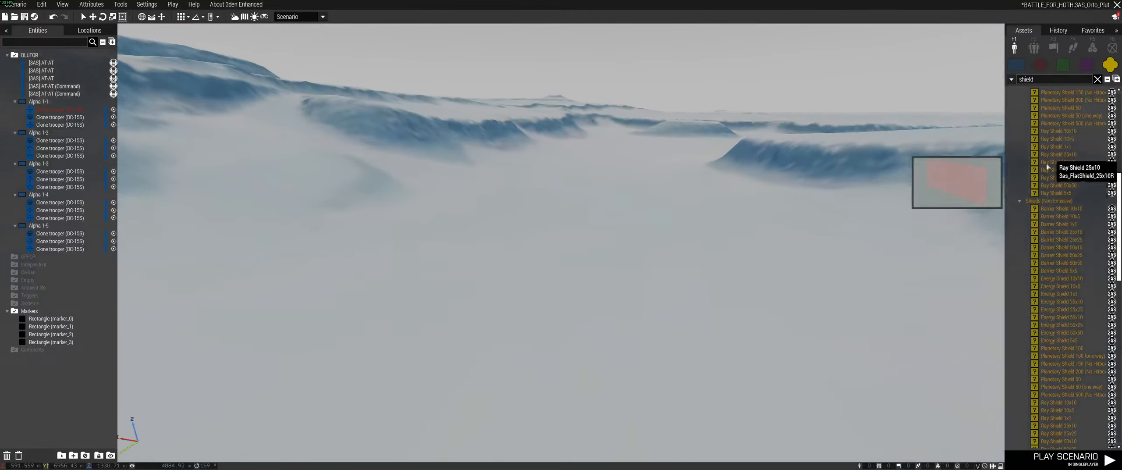
{"action": "scroll", "coordinate": [1045, 220], "scroll_direction": "down", "scroll_amount": 10}
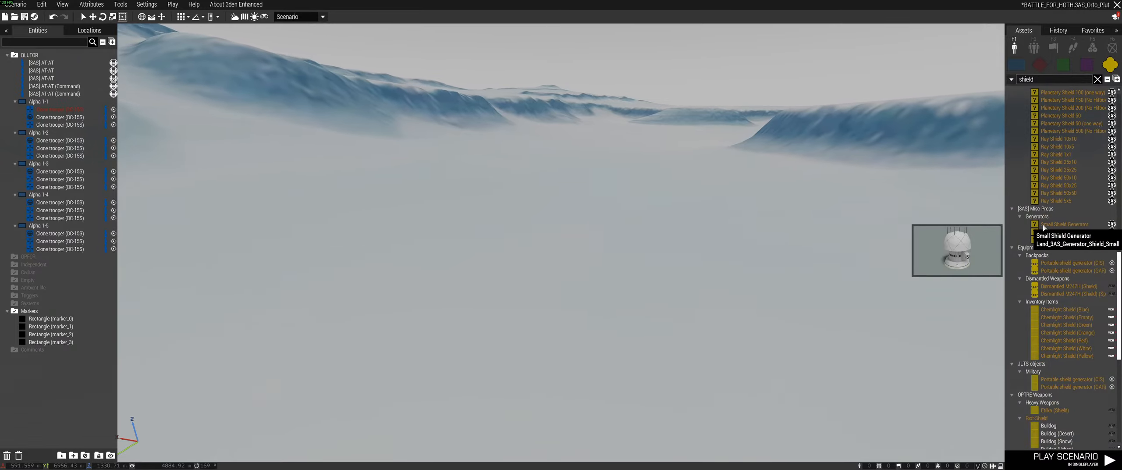
{"action": "scroll", "coordinate": [1044, 232], "scroll_direction": "down", "scroll_amount": 3}
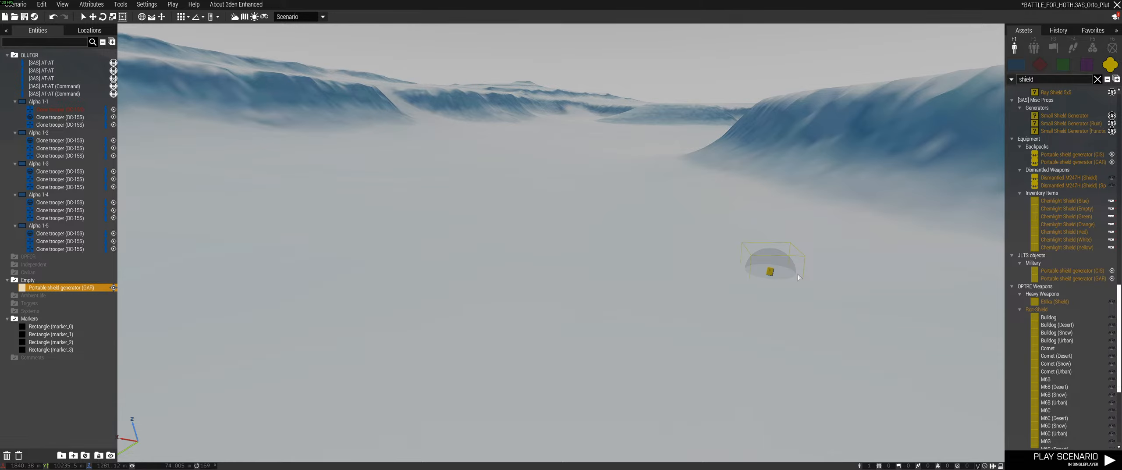
{"action": "key", "text": "ctrl+z"}
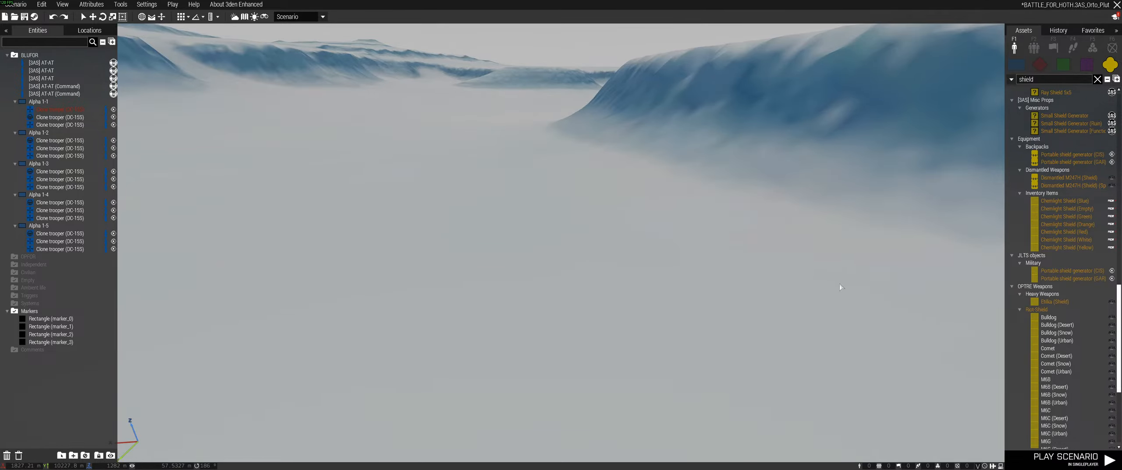
- Try props from the "shield" results on the valley snow, including Shield Generator from the Generic FOB Props
{"action": "right_click_drag", "start_coordinate": [839, 285], "coordinate": [801, 283]}
{"action": "scroll", "coordinate": [1015, 177], "scroll_direction": "up", "scroll_amount": 3}
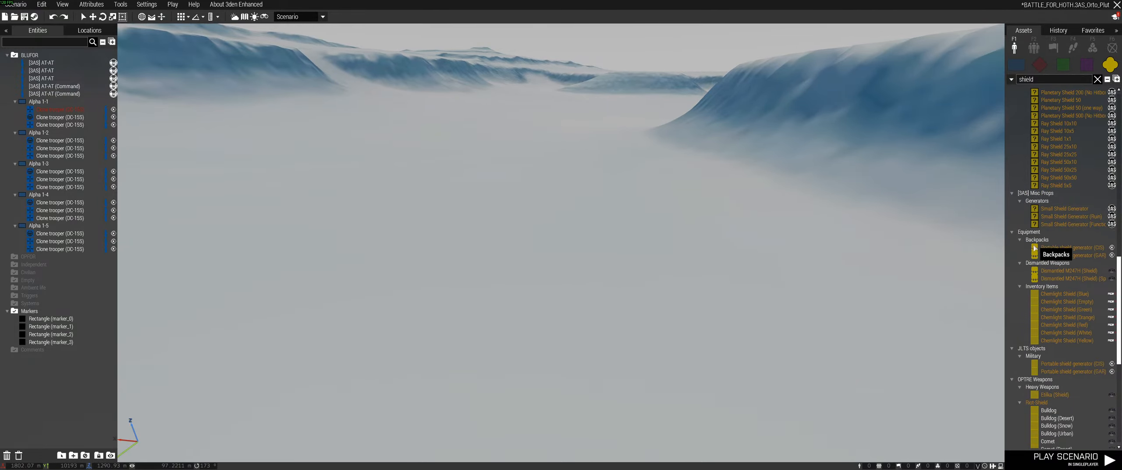
{"action": "left_click", "coordinate": [637, 278]}
{"action": "key", "text": "w"}
{"action": "right_click_drag", "start_coordinate": [811, 293], "coordinate": [826, 315]}
{"action": "key", "text": "Delete"}
{"action": "scroll", "coordinate": [1065, 265], "scroll_direction": "up", "scroll_amount": 5}
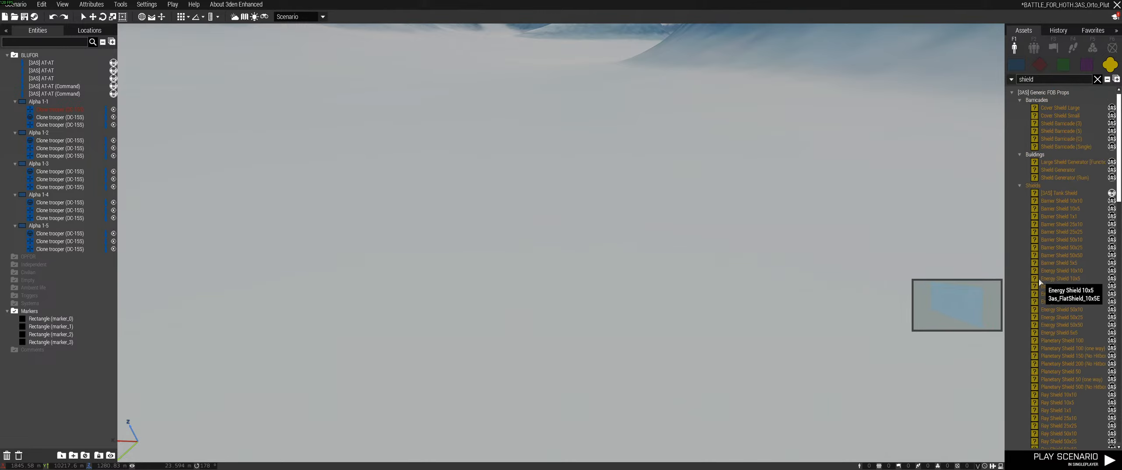
{"action": "left_click", "coordinate": [671, 247]}
{"action": "scroll", "coordinate": [778, 275], "scroll_direction": "down", "scroll_amount": 6}
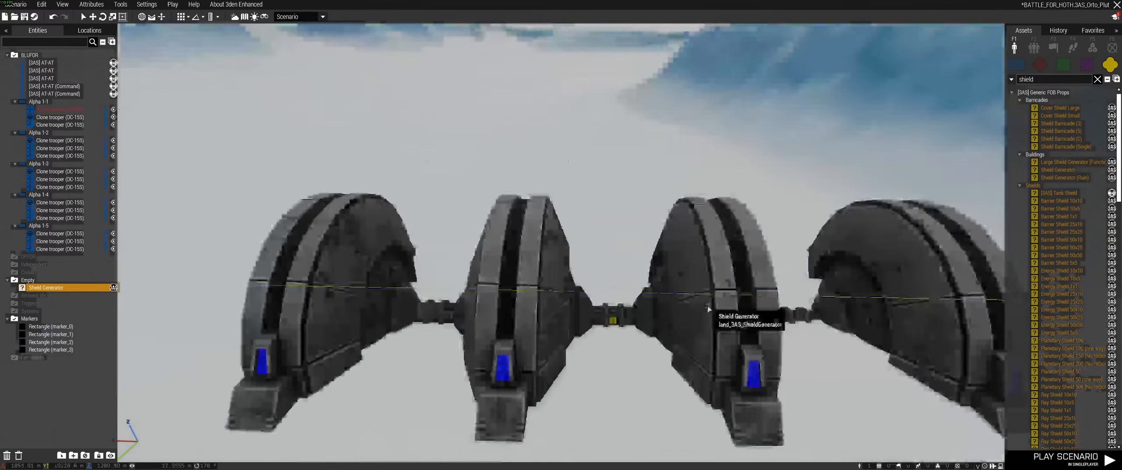
{"action": "right_click_drag", "start_coordinate": [722, 305], "coordinate": [686, 303]}
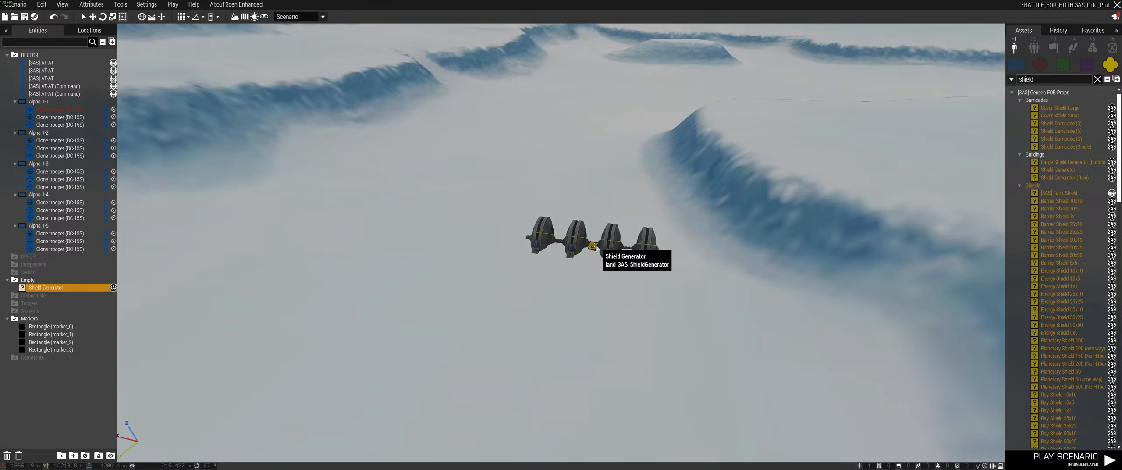
- Survey the winding ridges and the snow-covered rock formations beyond them from the 3D view
{"action": "right_click_drag", "start_coordinate": [596, 249], "coordinate": [902, 192]}
{"action": "key", "text": "w"}
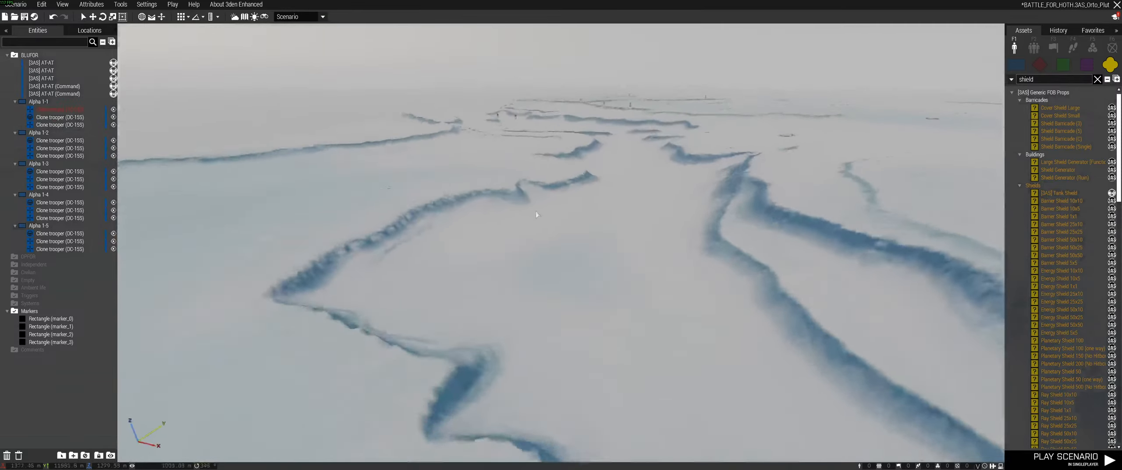
{"action": "key", "text": "w"}
{"action": "right_click_drag", "start_coordinate": [537, 224], "coordinate": [656, 233]}
{"action": "key", "text": "w"}
{"action": "key", "text": "a"}
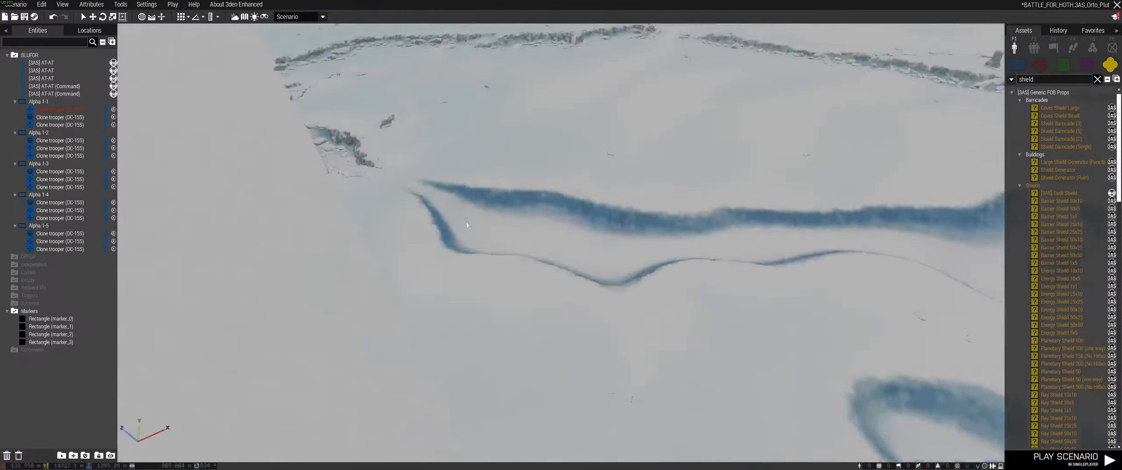
{"action": "key", "text": "w"}
{"action": "right_click_drag", "start_coordinate": [491, 244], "coordinate": [1111, 262]}
{"action": "key", "text": "s"}
{"action": "right_click_drag", "start_coordinate": [401, 206], "coordinate": [371, 201]}
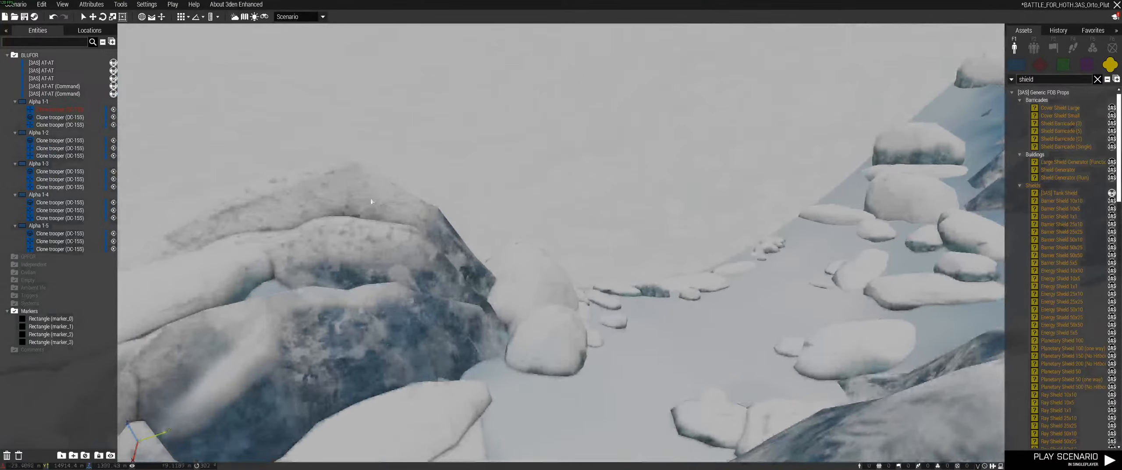
- Return to the AT-AT walkers in the valley and examine them against the surrounding ridges from low above the snow
{"action": "key", "text": "w"}
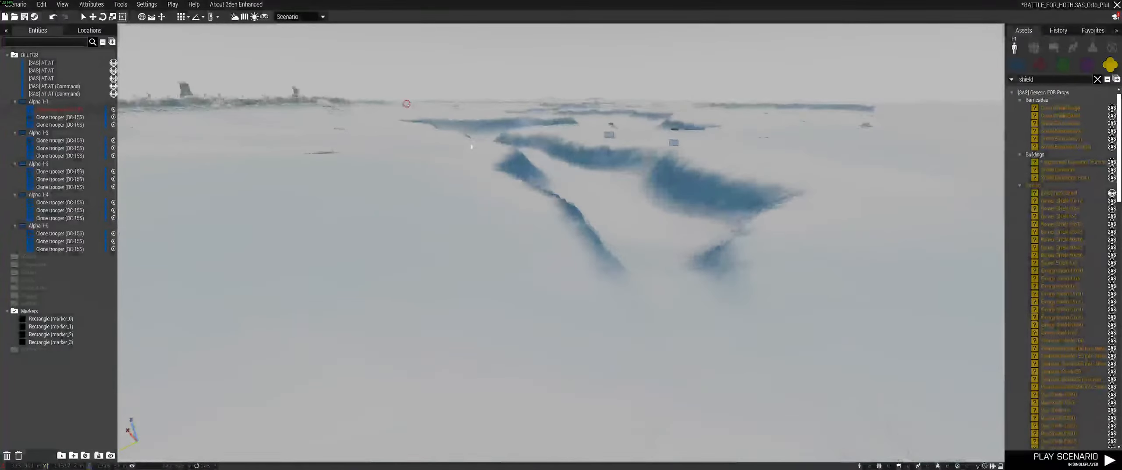
{"action": "key", "text": "w"}
{"action": "right_click_drag", "start_coordinate": [471, 146], "coordinate": [576, 183]}
{"action": "key", "text": "w"}
{"action": "key", "text": "q"}
{"action": "key", "text": "w"}
{"action": "key", "text": "w"}
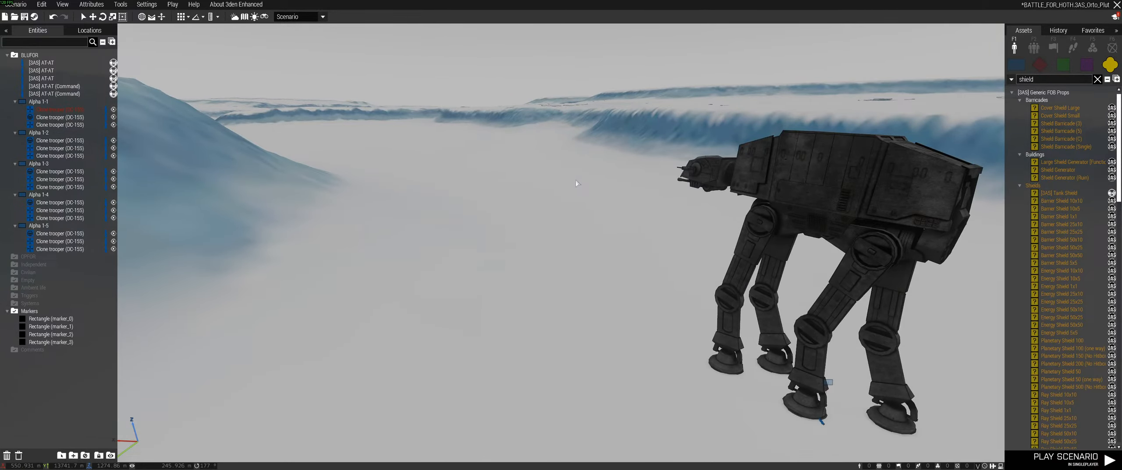
{"action": "key", "text": "s"}
{"action": "right_click_drag", "start_coordinate": [577, 183], "coordinate": [501, 256]}
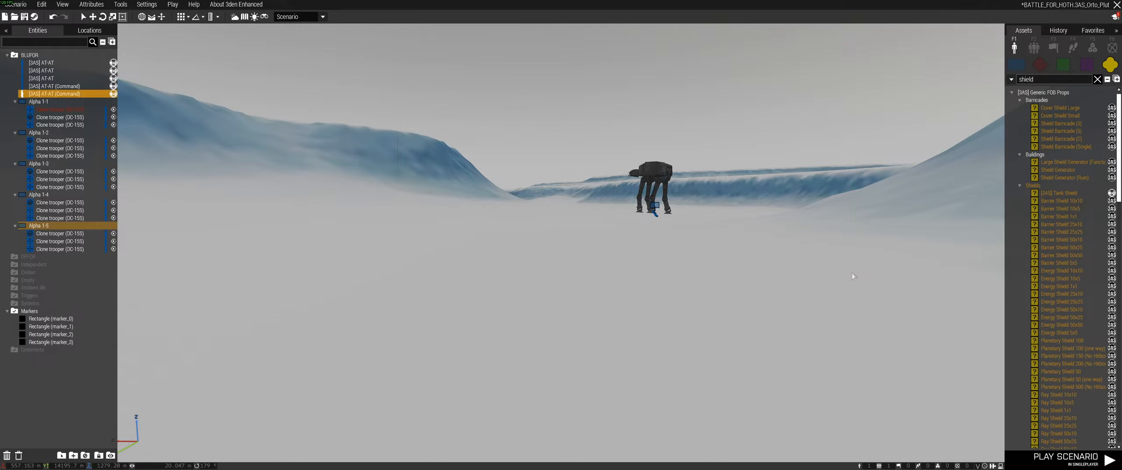
- Hide the editor interface and examine the walkers' valley and the open snow plain beyond its slopes
{"action": "key", "text": "BackSpace"}
{"action": "right_click_drag", "start_coordinate": [853, 275], "coordinate": [861, 255]}
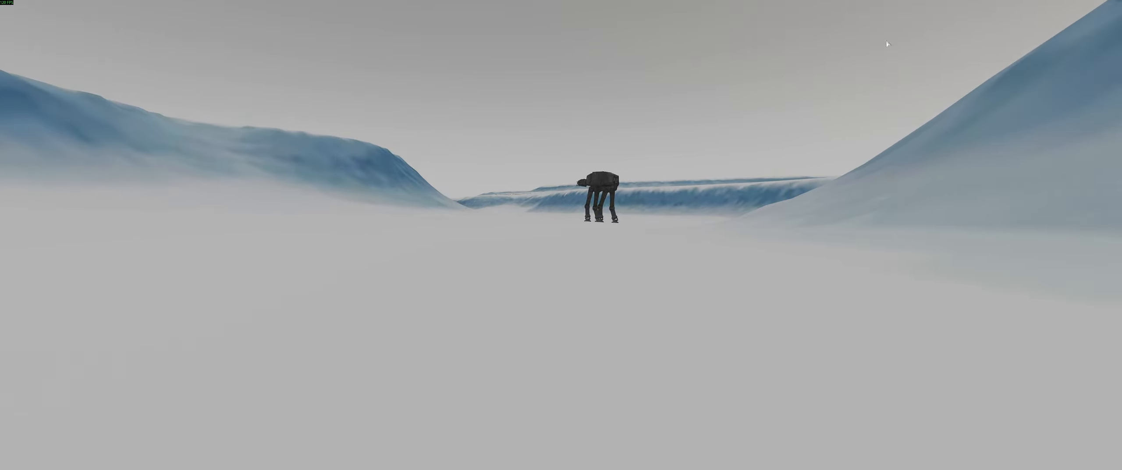
{"action": "key", "text": "w"}
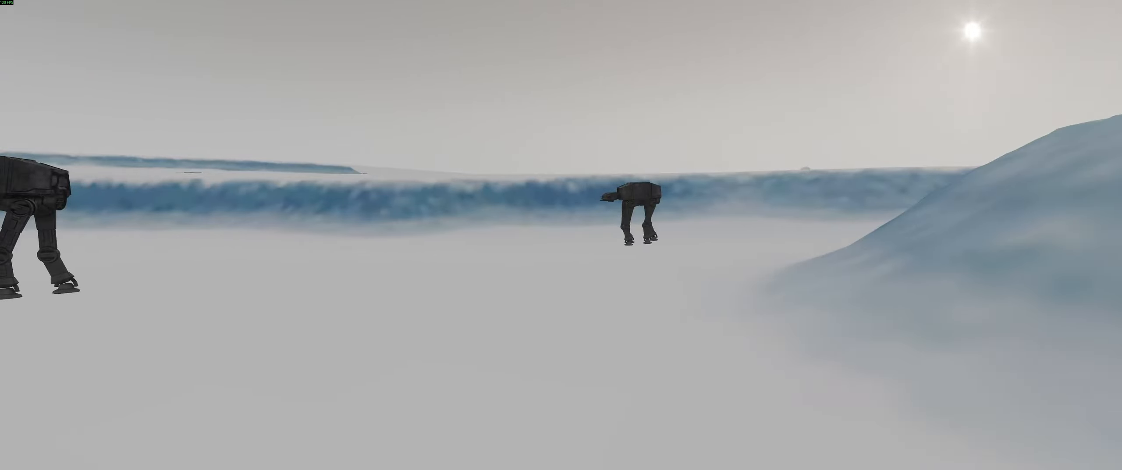
{"action": "right_click_drag", "start_coordinate": [977, 146], "coordinate": [565, 241]}
{"action": "key", "text": "w"}
{"action": "key", "text": "w"}
{"action": "key", "text": "w"}
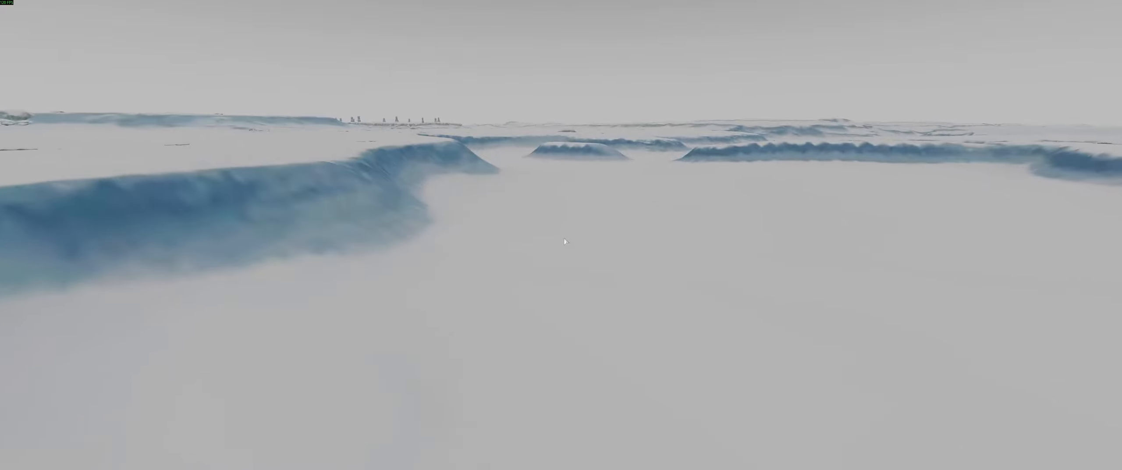
- Survey the wide snowfield and its bordering ridges from several angles as a possible battlefield
{"action": "left_click_drag", "start_coordinate": [518, 178], "coordinate": [868, 226]}
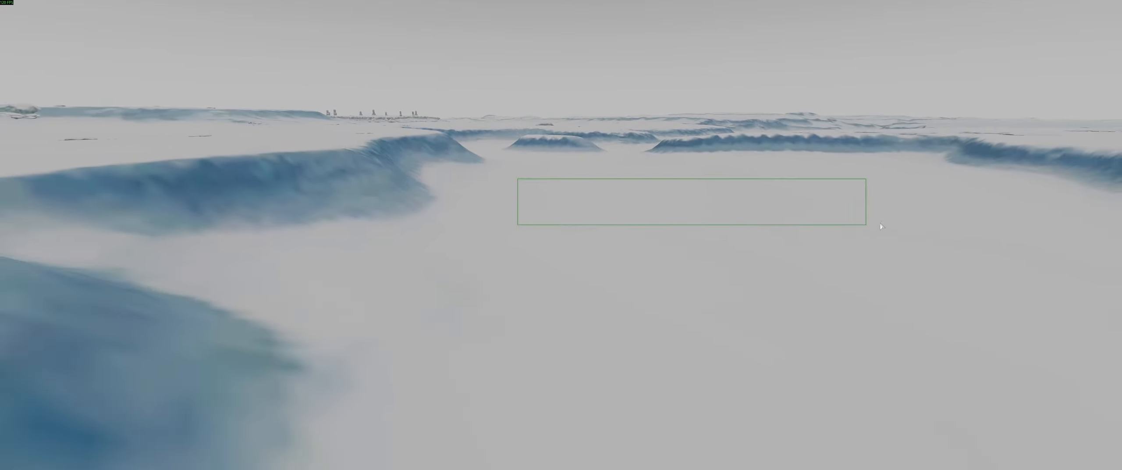
{"action": "key", "text": "s"}
{"action": "right_click_drag", "start_coordinate": [979, 200], "coordinate": [414, 213]}
{"action": "key", "text": "w"}
{"action": "key", "text": "w"}
{"action": "key", "text": "d"}
{"action": "key", "text": "s"}
{"action": "left_click_drag", "start_coordinate": [684, 246], "coordinate": [636, 265]}
{"action": "key", "text": "d"}
{"action": "key", "text": "w"}
{"action": "right_click_drag", "start_coordinate": [636, 265], "coordinate": [759, 171]}
{"action": "key", "text": "s"}
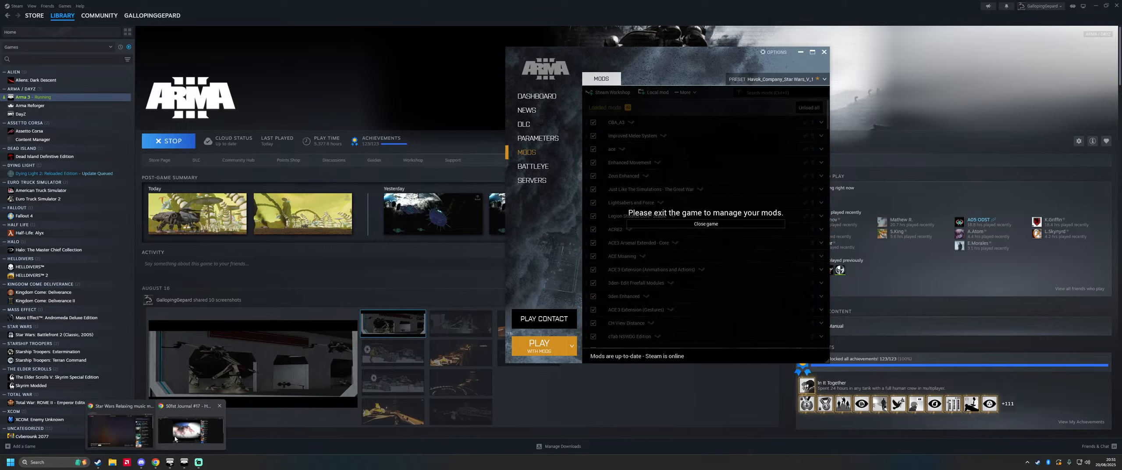
- Switch to the browser, pause the 501st Journal #17 video, and bring up "The Battle of Hoth Part 1 of 2"
{"action": "left_click", "coordinate": [173, 440]}
{"action": "key", "text": "alt+Left"}
{"action": "left_click", "coordinate": [64, 3]}
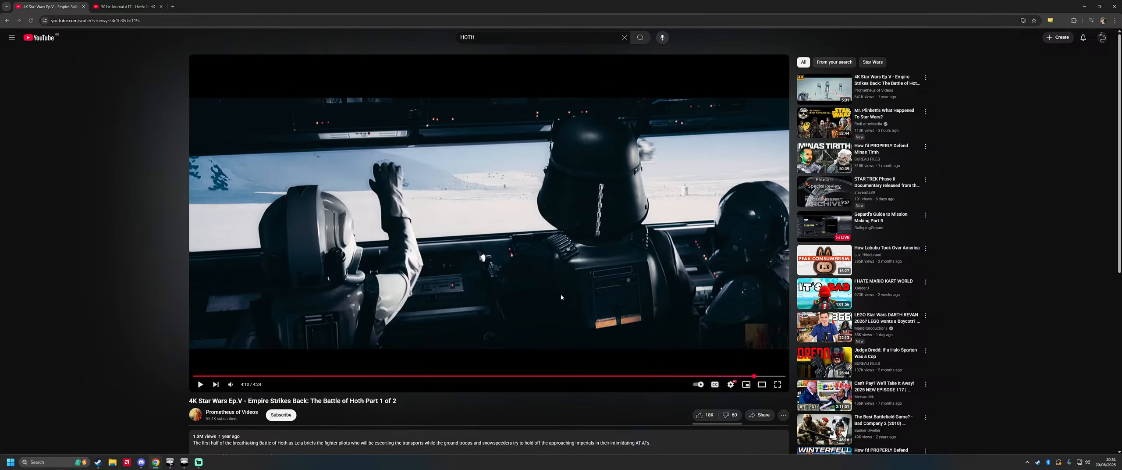
{"action": "left_click", "coordinate": [513, 376]}
{"action": "left_click", "coordinate": [126, 6]}
{"action": "left_click", "coordinate": [342, 212]}
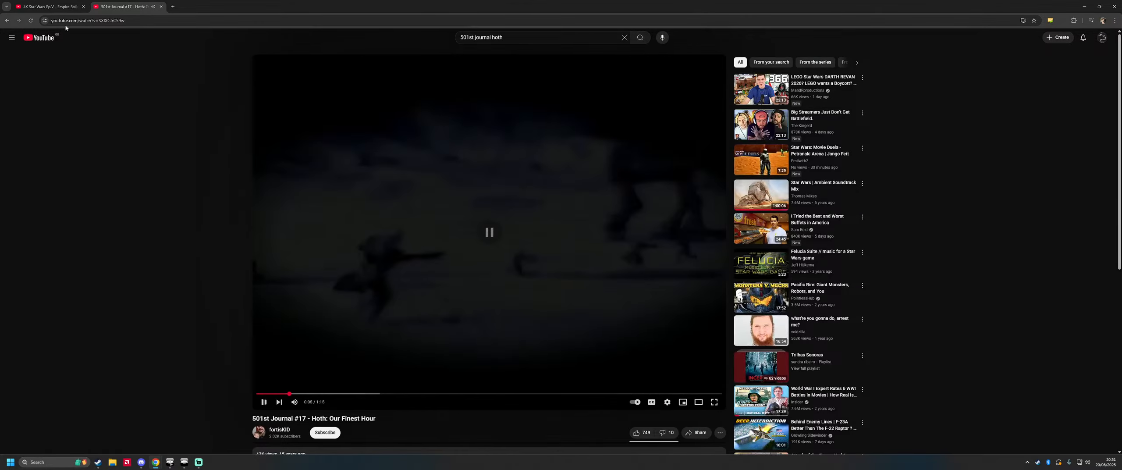
{"action": "left_click", "coordinate": [64, 12]}
- Skim the Battle of Hoth Part 1 video for reference scenes, and open the first suggested Battle of Hoth clip
{"action": "left_click_drag", "start_coordinate": [438, 377], "coordinate": [359, 377]}
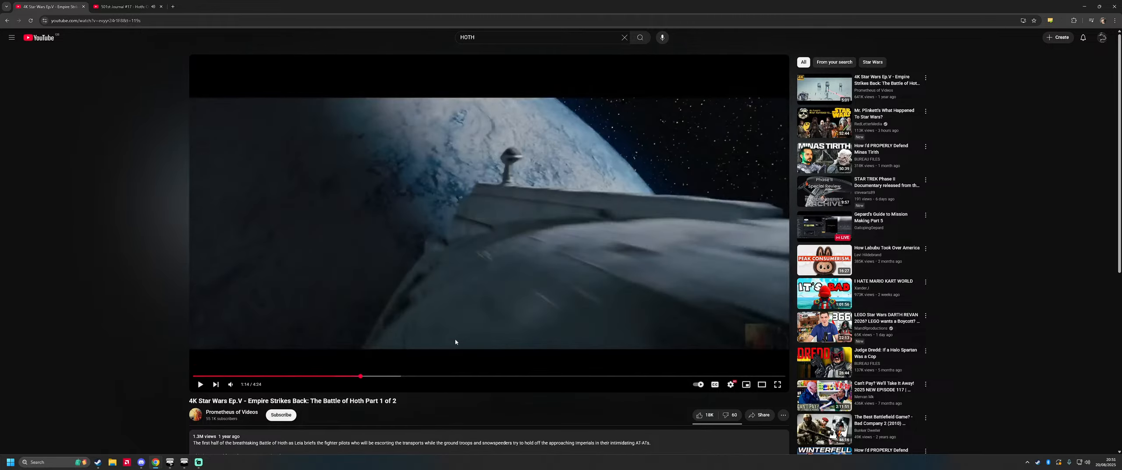
{"action": "left_click", "coordinate": [455, 343]}
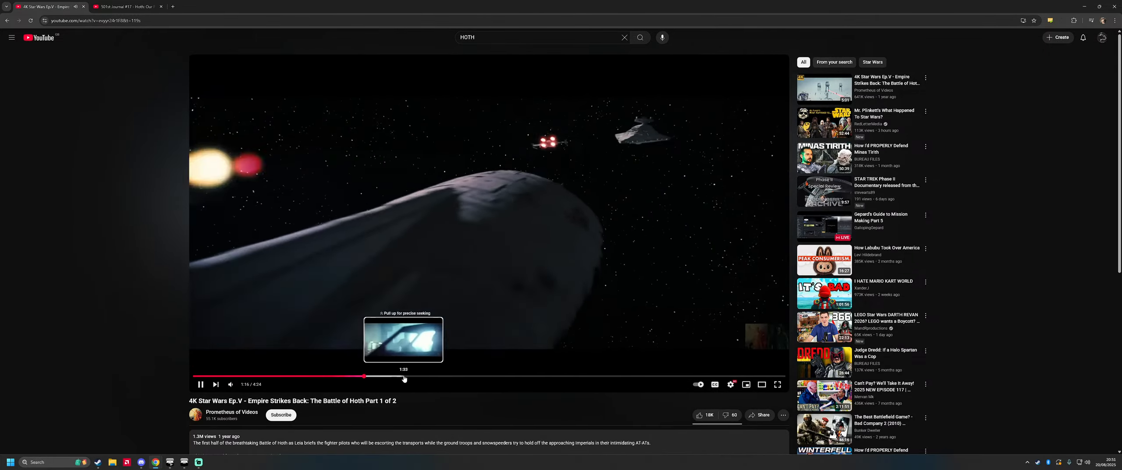
{"action": "left_click", "coordinate": [409, 377]}
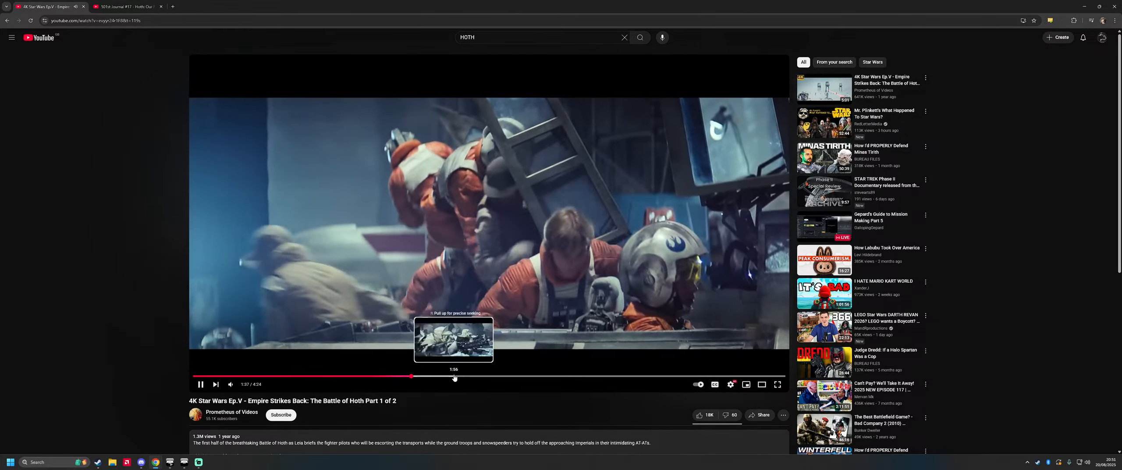
{"action": "left_click", "coordinate": [454, 377]}
{"action": "left_click", "coordinate": [487, 377]}
{"action": "left_click", "coordinate": [469, 376]}
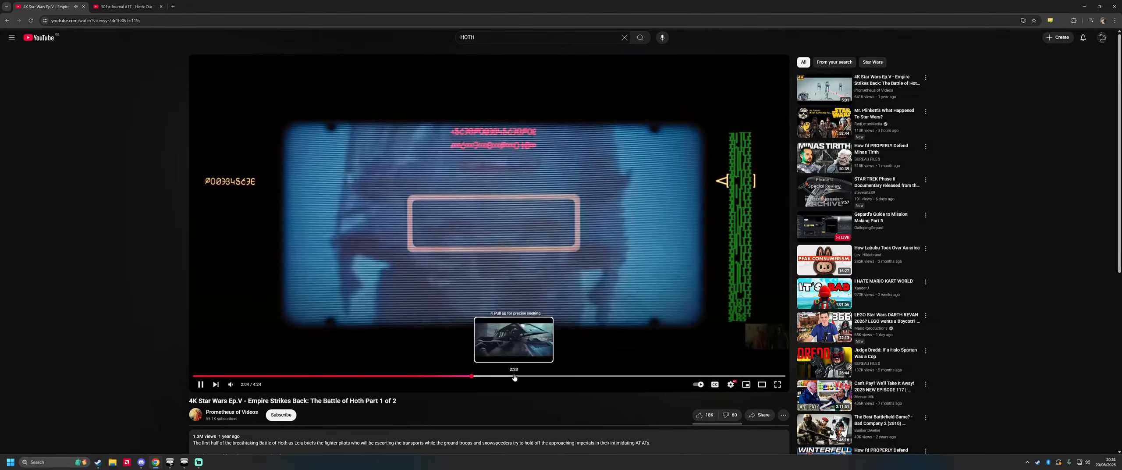
{"action": "left_click", "coordinate": [528, 377]}
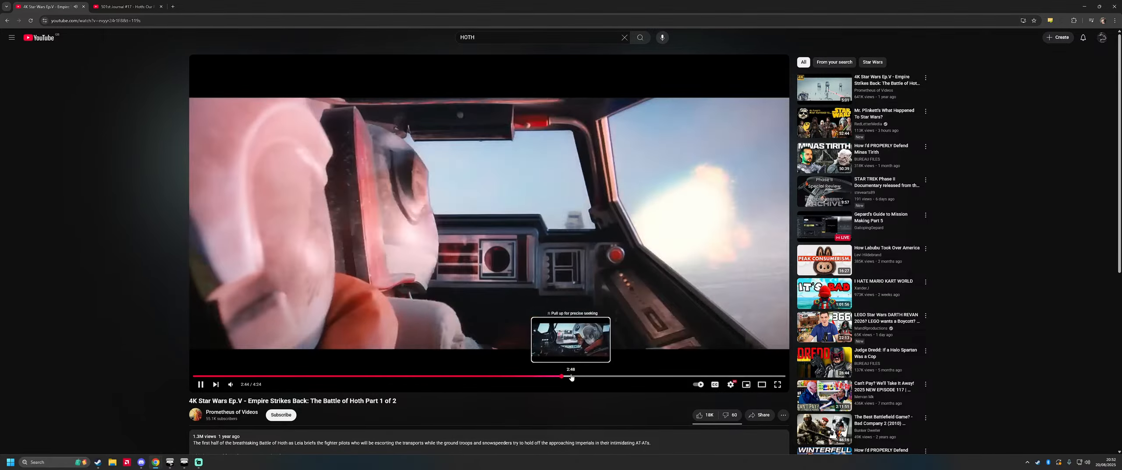
{"action": "left_click", "coordinate": [596, 376]}
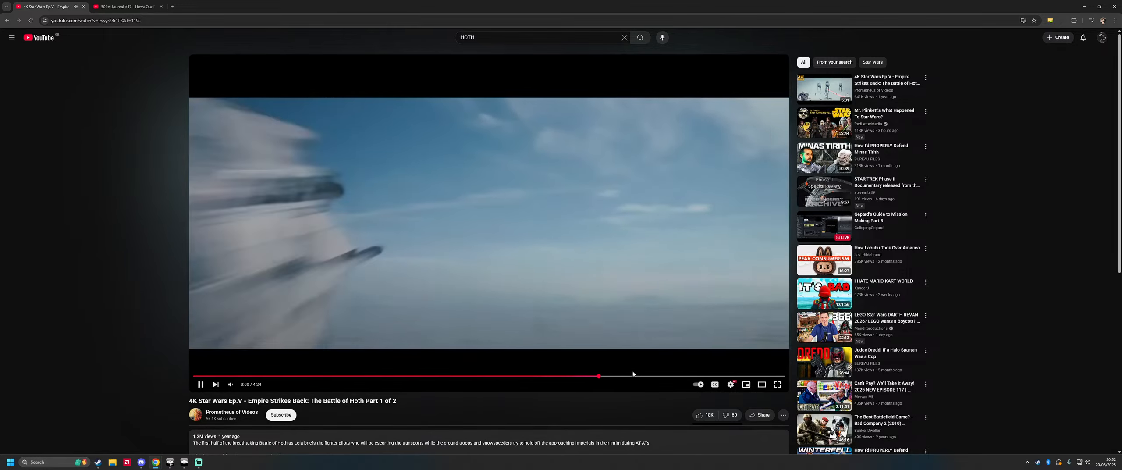
{"action": "left_click", "coordinate": [635, 376]}
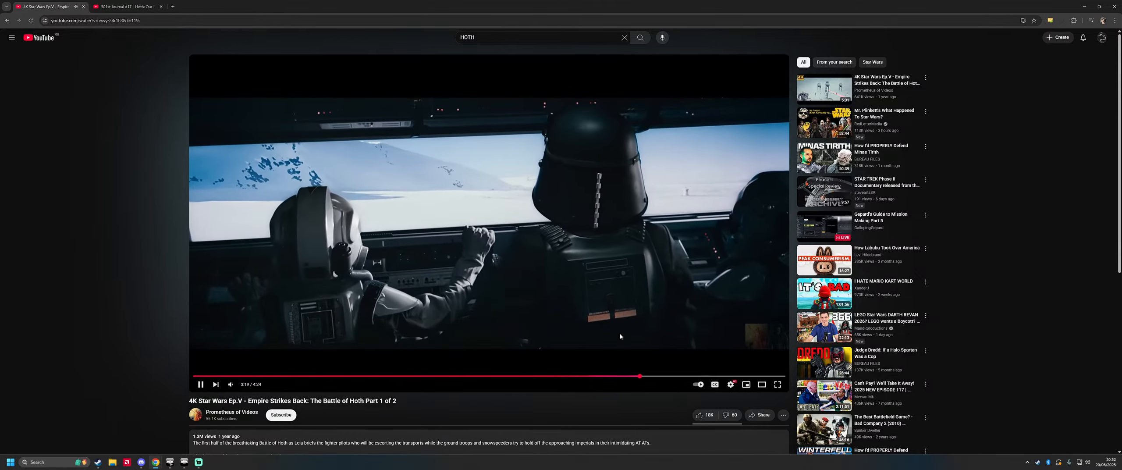
{"action": "left_click", "coordinate": [894, 85]}
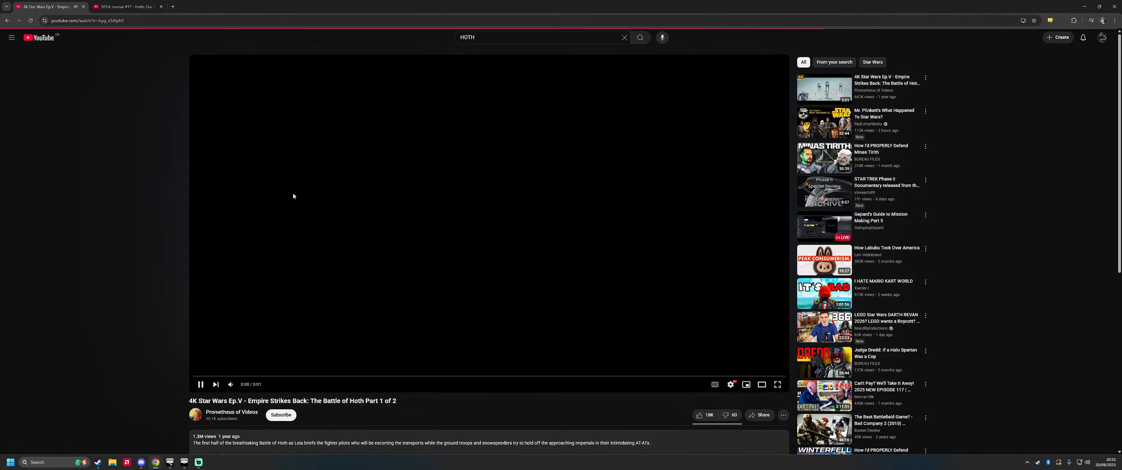
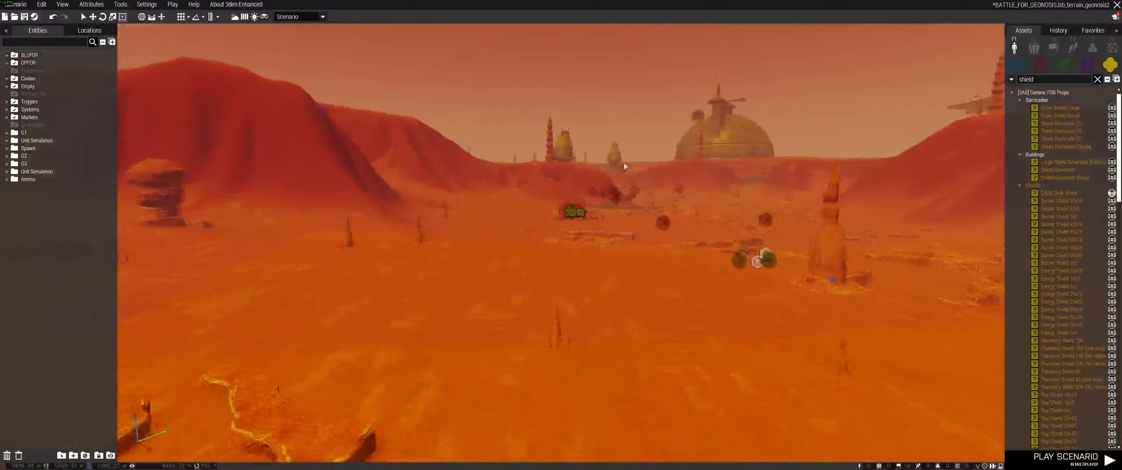
- Look over the BATTLE_FOR_GEONOSIS scenario with and without the interface, examining the domed building, ships and long curved barricade lines
{"action": "key", "text": "BackSpace"}
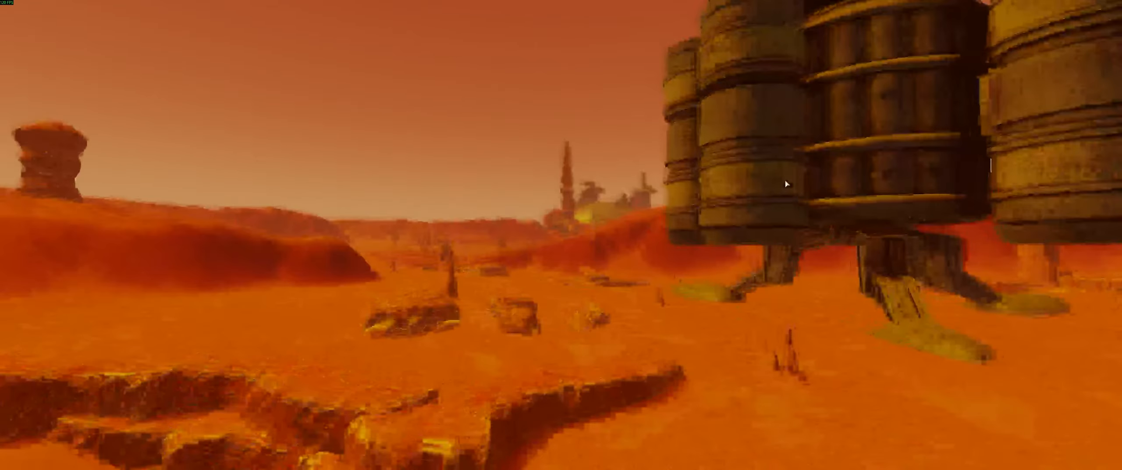
{"action": "right_click_drag", "start_coordinate": [314, 132], "coordinate": [1023, 191]}
{"action": "right_click_drag", "start_coordinate": [936, 168], "coordinate": [926, 186]}
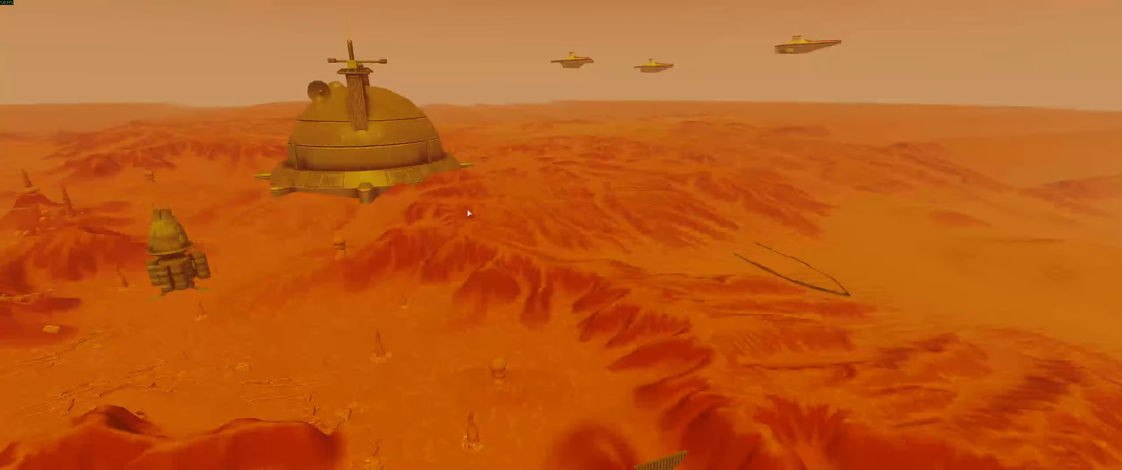
{"action": "key", "text": "BackSpace"}
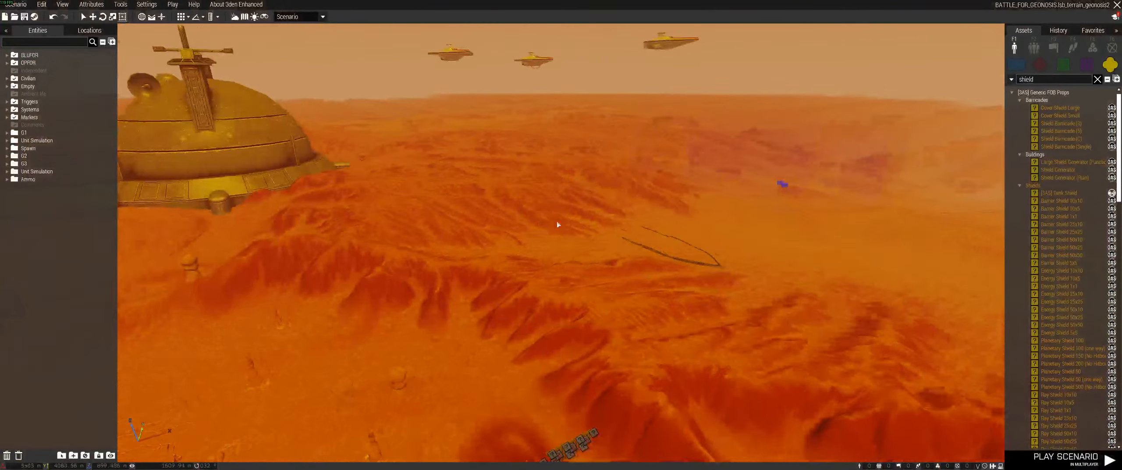
{"action": "right_click_drag", "start_coordinate": [550, 223], "coordinate": [591, 256]}
{"action": "key", "text": "w"}
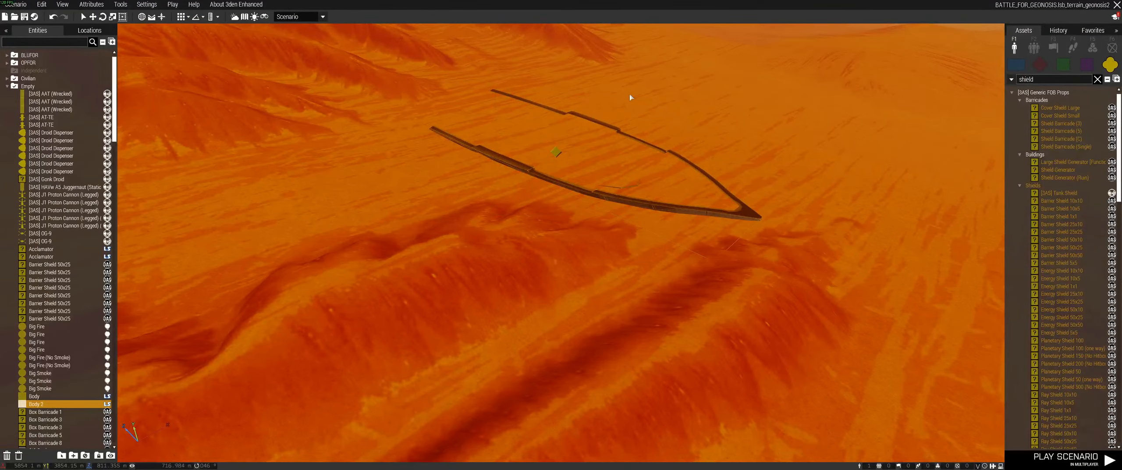
{"action": "right_click_drag", "start_coordinate": [459, 107], "coordinate": [666, 141]}
{"action": "key", "text": "w"}
{"action": "key", "text": "q"}
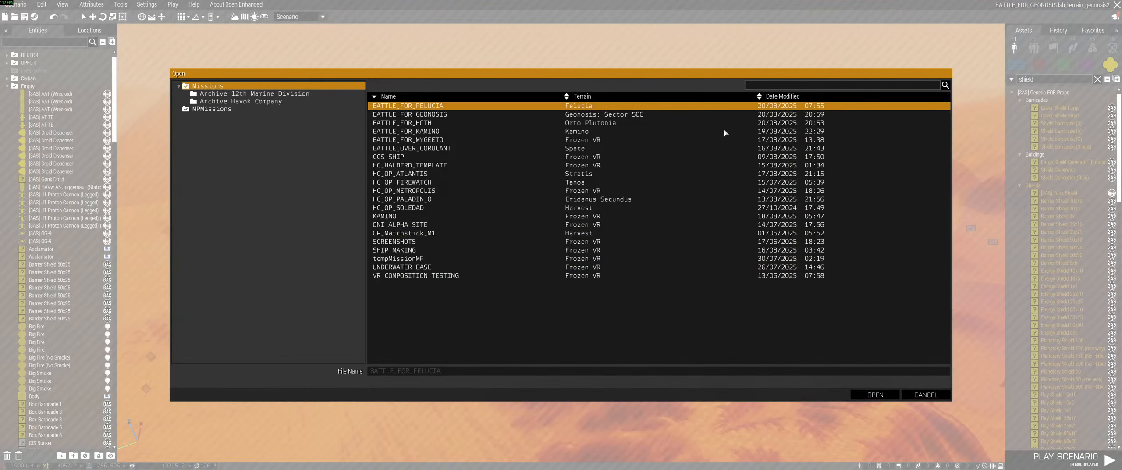
- Open the BATTLE_FOR_HOTH mission and bring the AT-AT walkers in the valley into view
{"action": "double_click", "coordinate": [442, 123]}
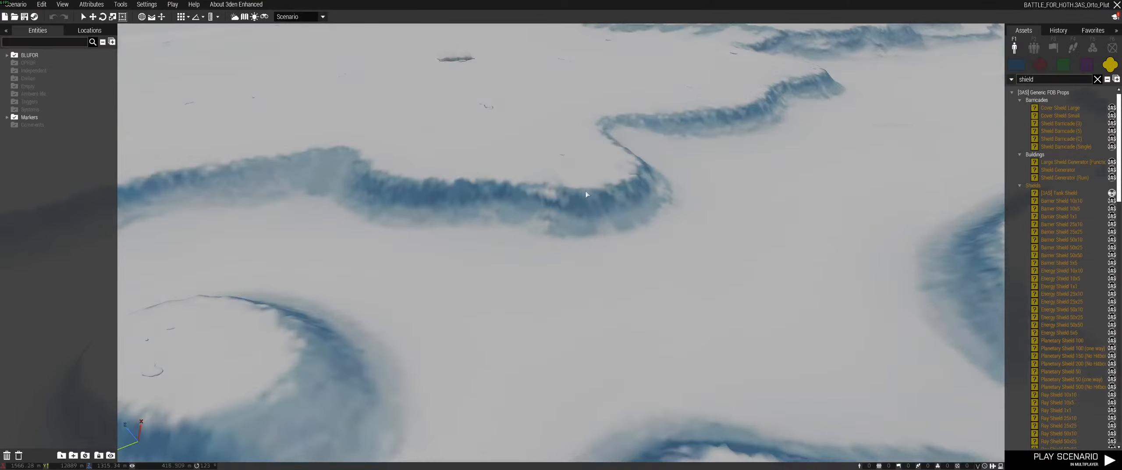
{"action": "right_click_drag", "start_coordinate": [589, 194], "coordinate": [463, 228]}
{"action": "key", "text": "w"}
{"action": "key", "text": "z"}
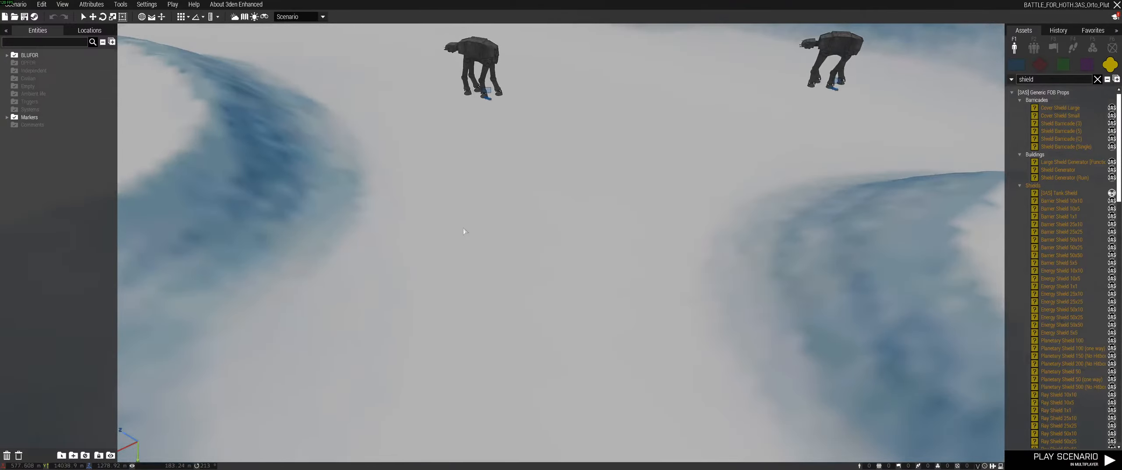
{"action": "right_click_drag", "start_coordinate": [787, 231], "coordinate": [786, 194]}
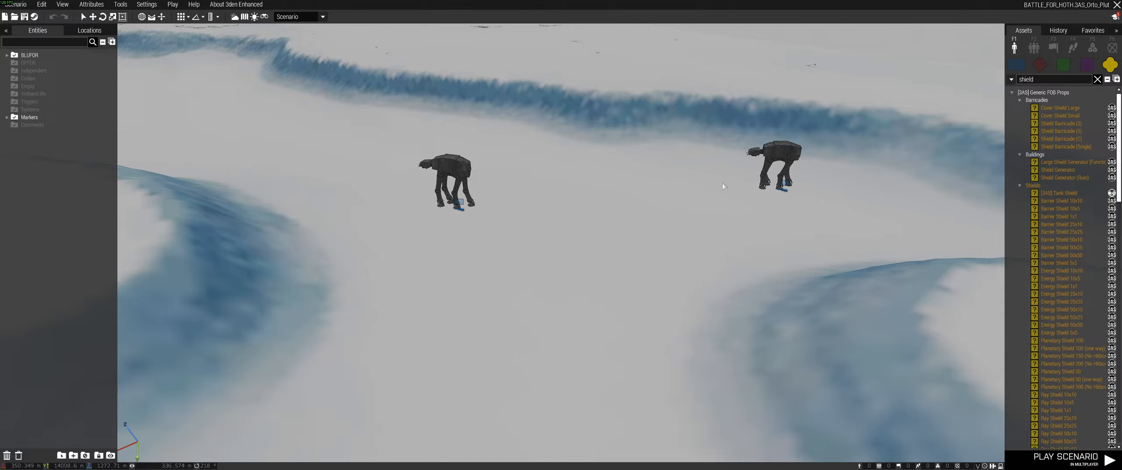
- Examine the AT-AT walkers' positions and the ridge behind them from different sides of the valley
{"action": "right_click_drag", "start_coordinate": [719, 189], "coordinate": [860, 244]}
{"action": "key", "text": "w"}
{"action": "key", "text": "w"}
{"action": "key", "text": "w"}
{"action": "key", "text": "s"}
{"action": "key", "text": "w"}
{"action": "key", "text": "w"}
{"action": "key", "text": "w"}
{"action": "key", "text": "w"}
{"action": "key", "text": "w"}
{"action": "key", "text": "w"}
{"action": "key", "text": "w"}
{"action": "right_click_drag", "start_coordinate": [587, 233], "coordinate": [761, 231]}
{"action": "key", "text": "w"}
{"action": "key", "text": "w"}
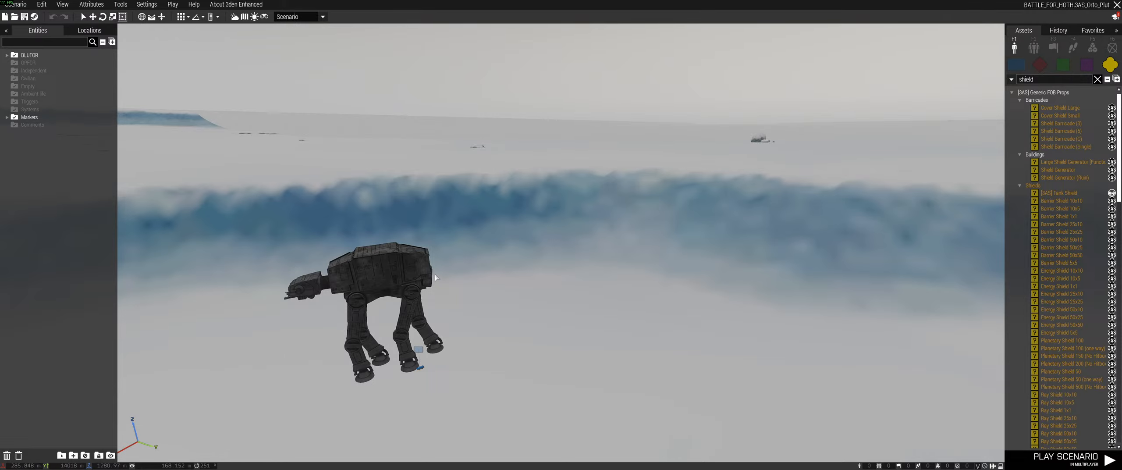
- Survey the open snowfield, plateaus and ridges beyond the AT-AT walkers from a low and then a higher viewpoint
{"action": "key", "text": "w"}
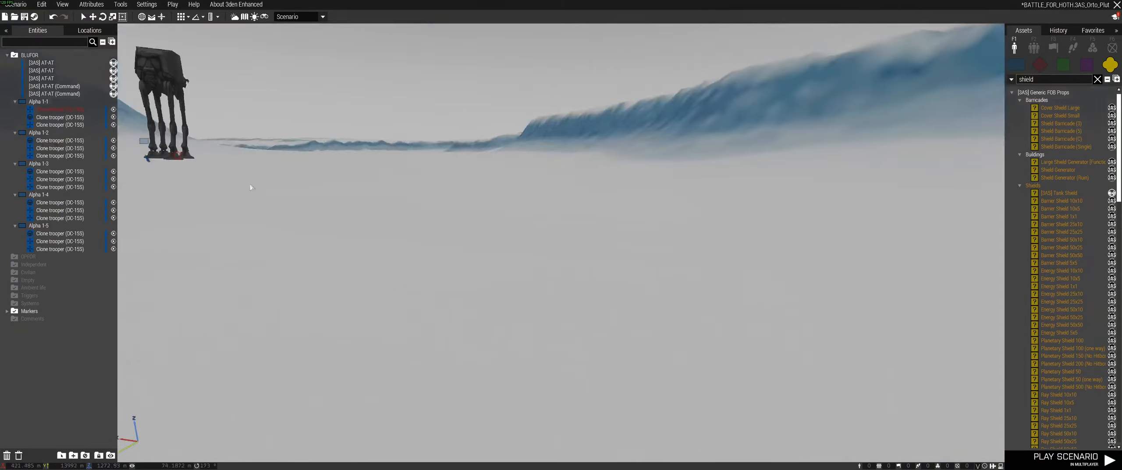
{"action": "right_click_drag", "start_coordinate": [477, 181], "coordinate": [430, 213]}
{"action": "key", "text": "w"}
{"action": "key", "text": "w"}
{"action": "key", "text": "s"}
{"action": "key", "text": "s"}
{"action": "right_click_drag", "start_coordinate": [541, 190], "coordinate": [434, 179]}
{"action": "key", "text": "w"}
{"action": "key", "text": "w"}
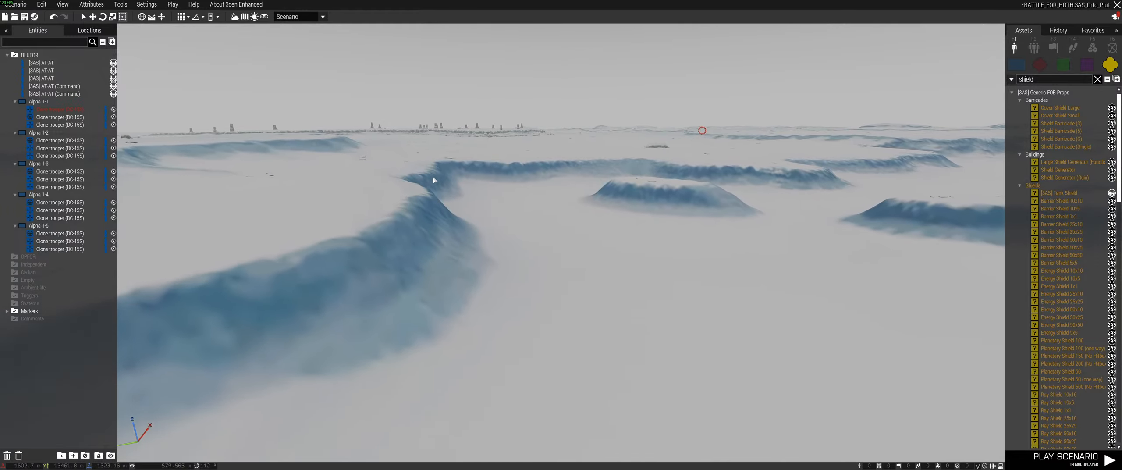
{"action": "key", "text": "w"}
{"action": "right_click_drag", "start_coordinate": [434, 180], "coordinate": [618, 176]}
{"action": "key", "text": "w"}
{"action": "key", "text": "w"}
{"action": "key", "text": "w"}
- Follow the winding ridges through the valley and examine how the AT-AT walkers sit between them
{"action": "right_click_drag", "start_coordinate": [534, 170], "coordinate": [469, 140]}
{"action": "key", "text": "w"}
{"action": "key", "text": "w"}
{"action": "key", "text": "w"}
{"action": "key", "text": "w"}
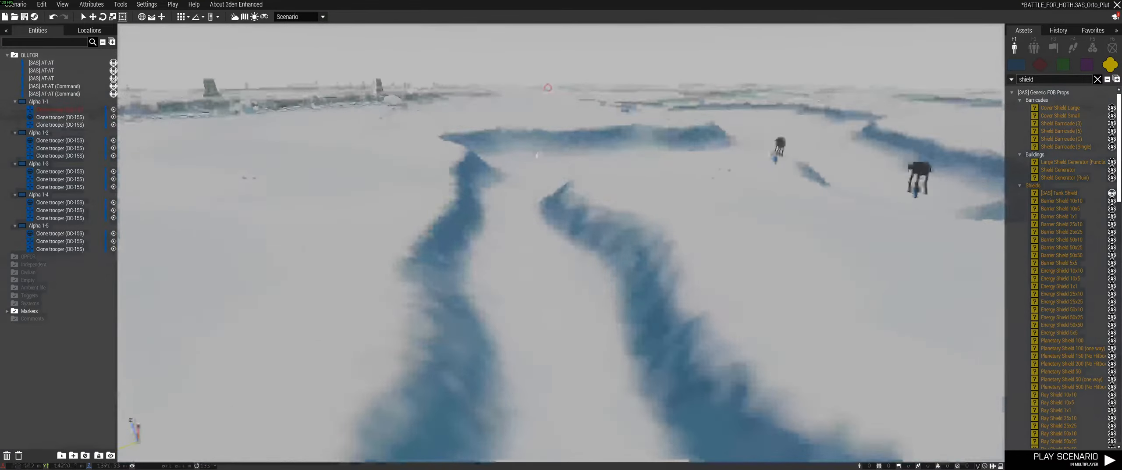
{"action": "key", "text": "w"}
{"action": "key", "text": "w"}
{"action": "right_click_drag", "start_coordinate": [395, 129], "coordinate": [555, 129]}
{"action": "key", "text": "w"}
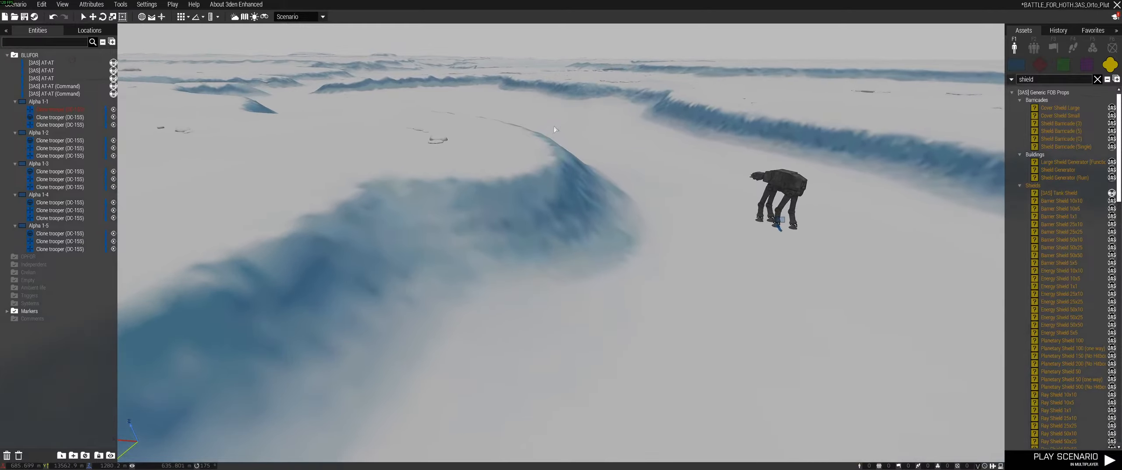
{"action": "right_click_drag", "start_coordinate": [556, 130], "coordinate": [653, 156]}
{"action": "key", "text": "w"}
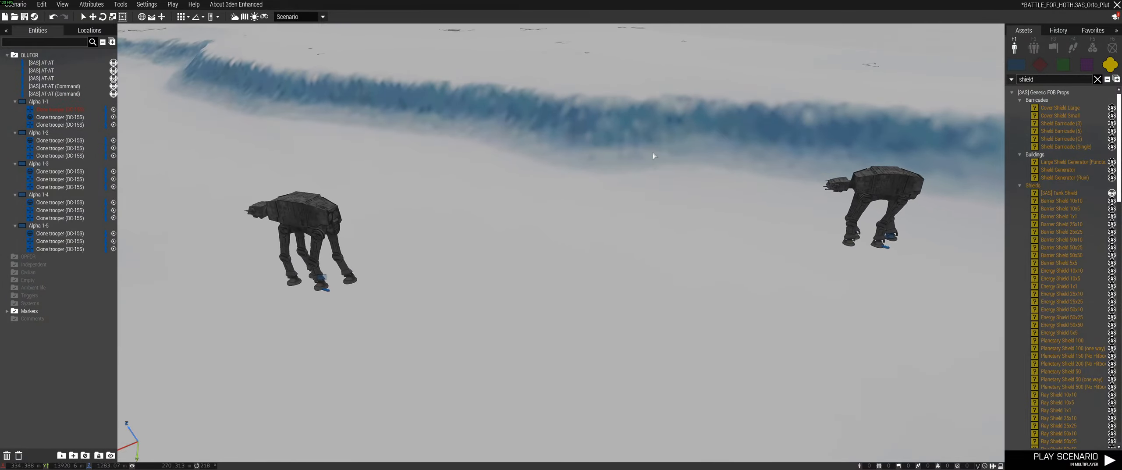
- Hide the entity list and inspect the AT-AT walkers up close and the valley in front of them
{"action": "right_click_drag", "start_coordinate": [650, 152], "coordinate": [651, 222]}
{"action": "key", "text": "w"}
{"action": "key", "text": "w"}
{"action": "key", "text": "w"}
{"action": "key", "text": "a"}
{"action": "left_click", "coordinate": [5, 31]}
{"action": "key", "text": "w"}
{"action": "right_click_drag", "start_coordinate": [658, 106], "coordinate": [509, 164]}
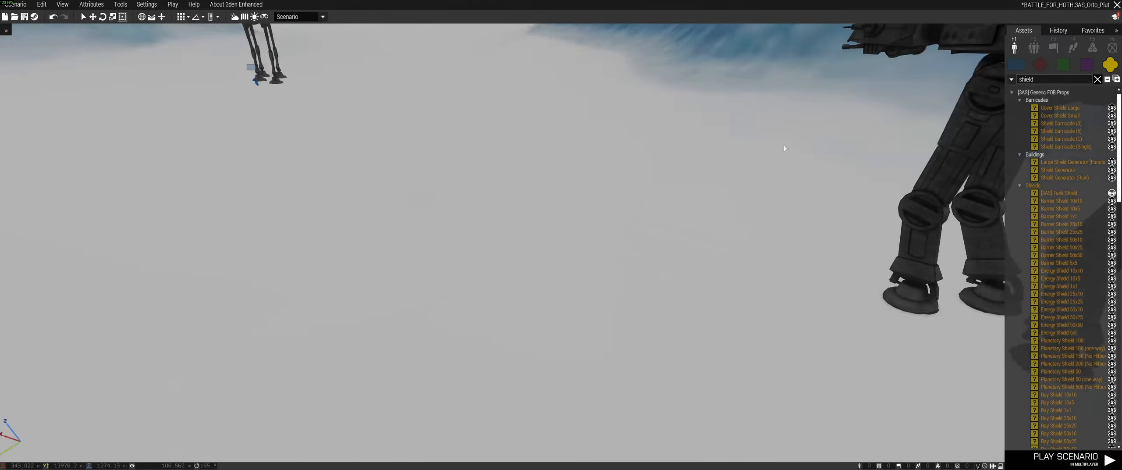
{"action": "right_click_drag", "start_coordinate": [774, 149], "coordinate": [741, 118]}
{"action": "key", "text": "w"}
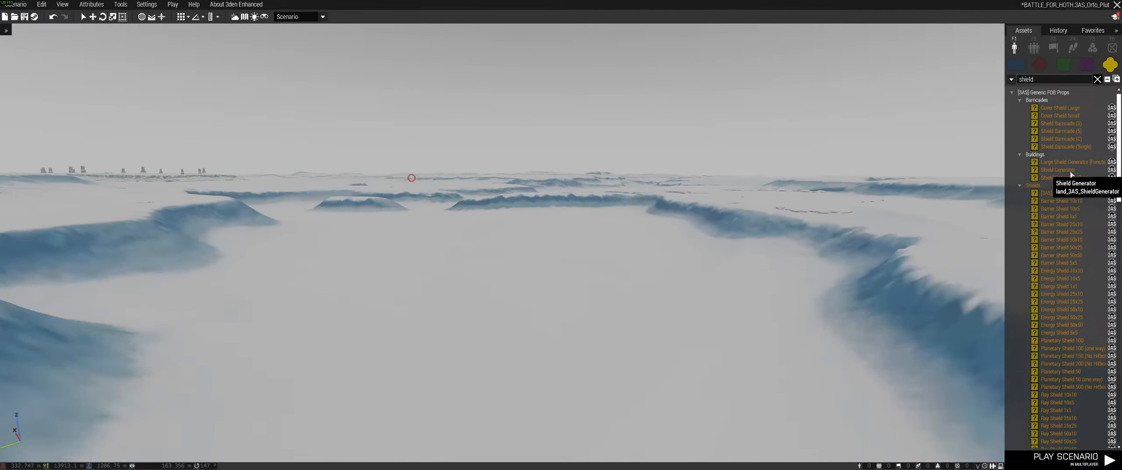
{"action": "left_click", "coordinate": [1058, 169]}
{"action": "key", "text": "w"}
{"action": "right_click_drag", "start_coordinate": [735, 226], "coordinate": [779, 248]}
{"action": "key", "text": "w"}
{"action": "right_click", "coordinate": [603, 275]}
{"action": "right_click_drag", "start_coordinate": [570, 277], "coordinate": [663, 292]}
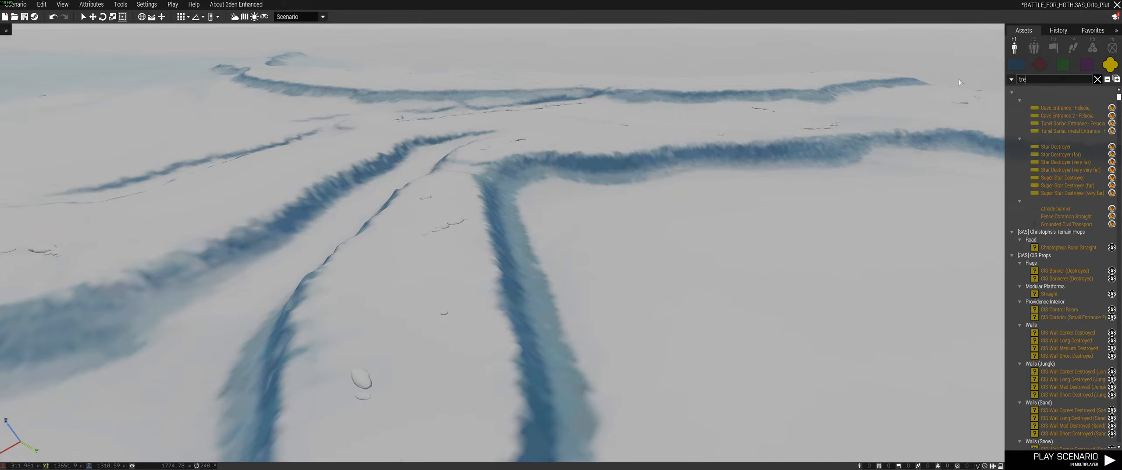
- Search the assets for "trench" and save the scenario
{"action": "key", "text": "ctrl+s"}
{"action": "key", "text": "w"}
{"action": "right_click_drag", "start_coordinate": [830, 158], "coordinate": [960, 193]}
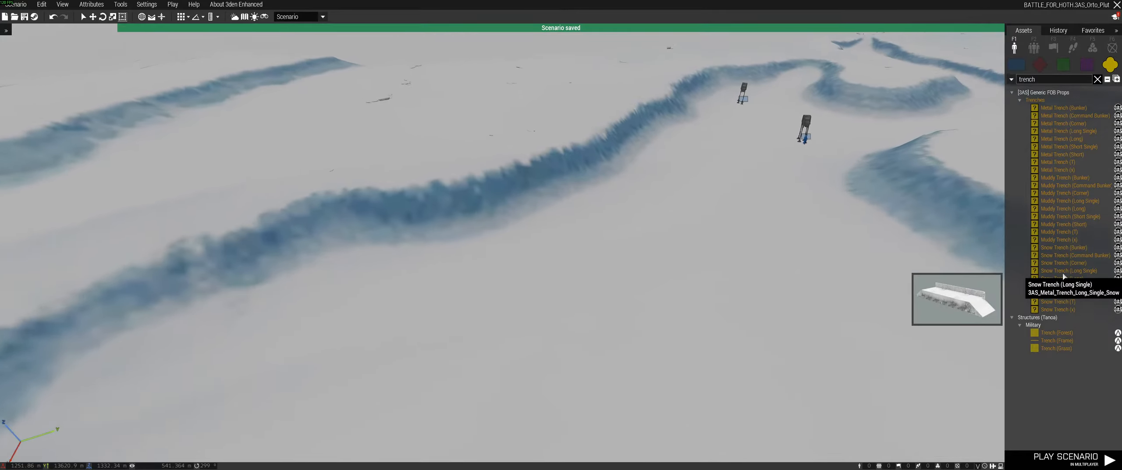
{"action": "left_click", "coordinate": [1065, 270]}
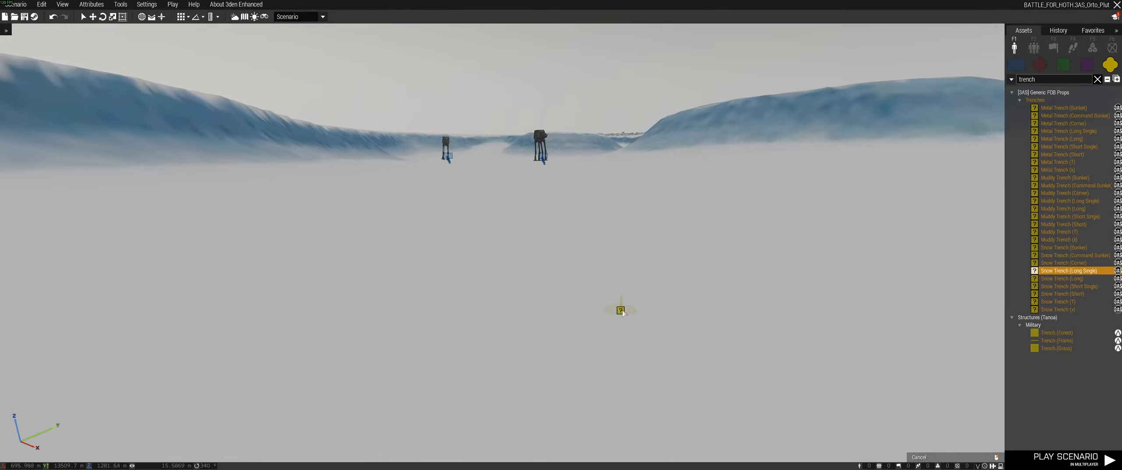
{"action": "key", "text": "w"}
{"action": "right_click_drag", "start_coordinate": [622, 311], "coordinate": [620, 217]}
{"action": "key", "text": "q"}
{"action": "key", "text": "q"}
{"action": "key", "text": "w"}
{"action": "right_click", "coordinate": [627, 213]}
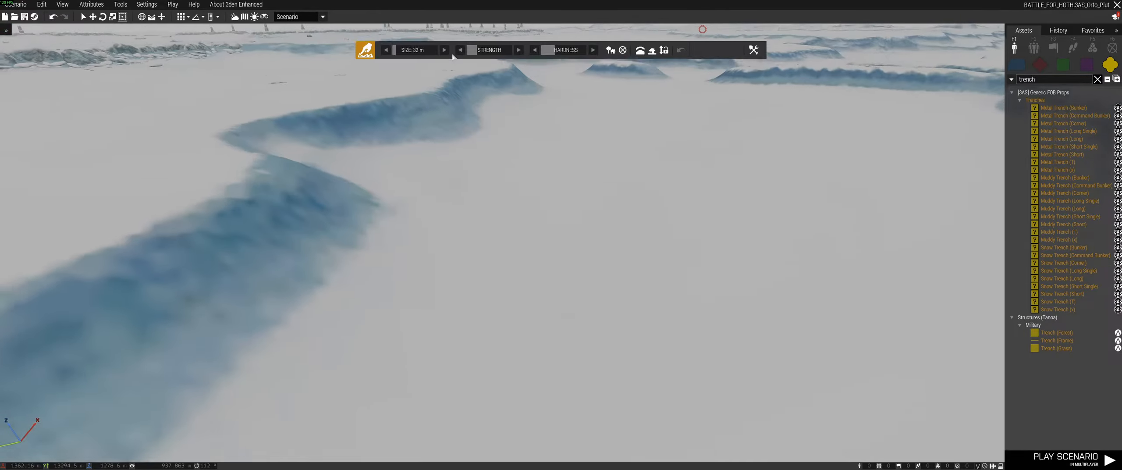
- Clear the asset search and choose a Rectangle area marker for placement in the valley
{"action": "key", "text": "w"}
{"action": "right_click_drag", "start_coordinate": [451, 127], "coordinate": [399, 145]}
{"action": "right_click", "coordinate": [581, 155]}
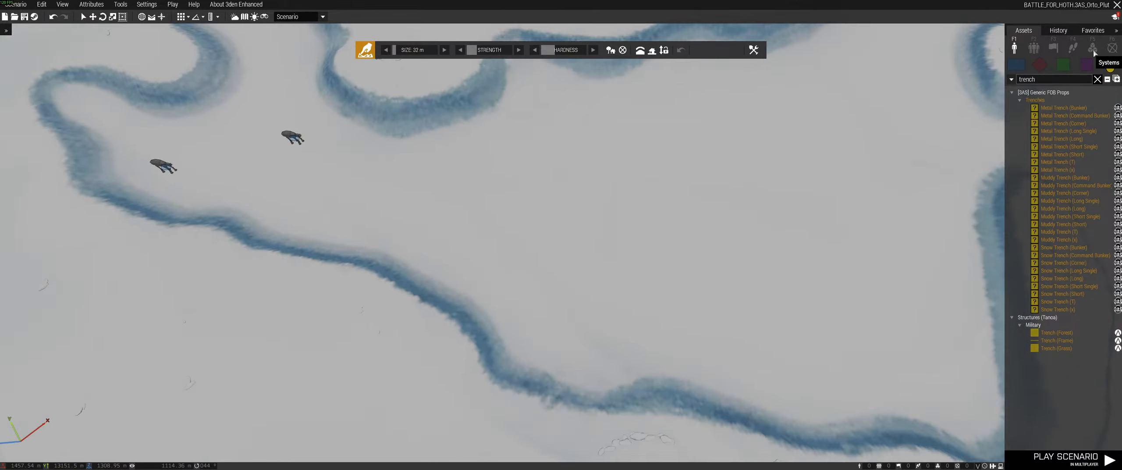
{"action": "left_click", "coordinate": [1107, 48]}
{"action": "left_click", "coordinate": [1097, 81]}
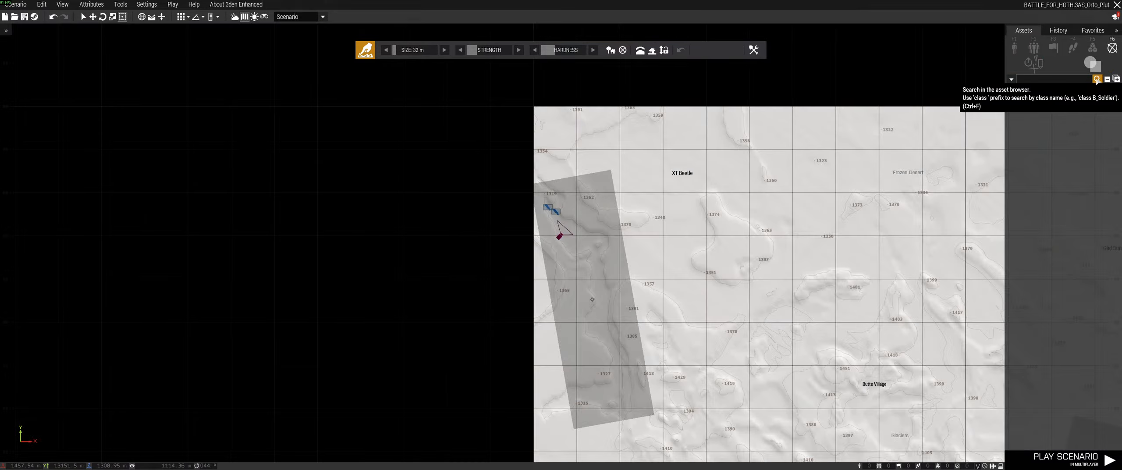
{"action": "key", "text": "m"}
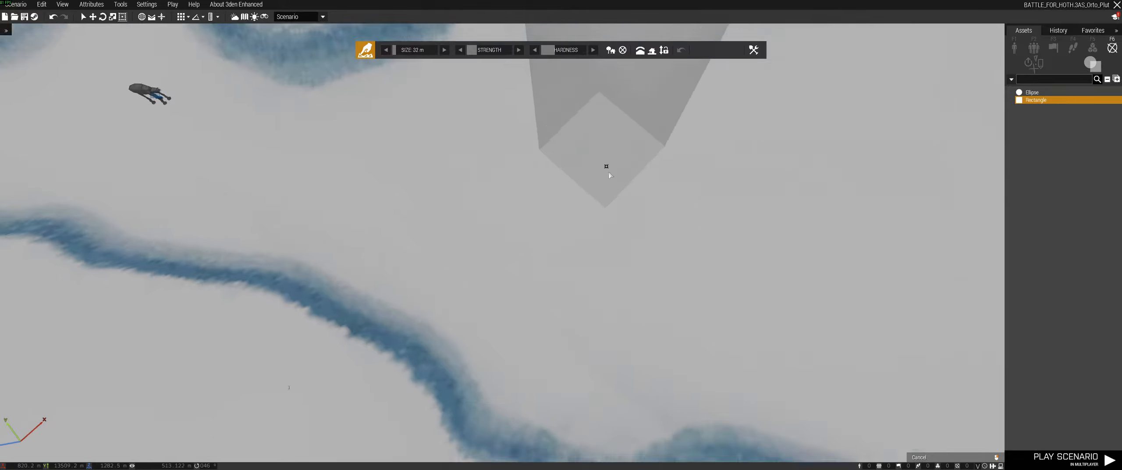
- Reposition the AT-AT (Command) walker between the ridges and adjust its facing direction
{"action": "right_click_drag", "start_coordinate": [549, 64], "coordinate": [578, 268]}
{"action": "key", "text": "w"}
{"action": "key", "text": "w"}
{"action": "key", "text": "w"}
{"action": "key", "text": "w"}
{"action": "key", "text": "w"}
{"action": "key", "text": "w"}
{"action": "right_click_drag", "start_coordinate": [576, 293], "coordinate": [562, 305]}
{"action": "key", "text": "w"}
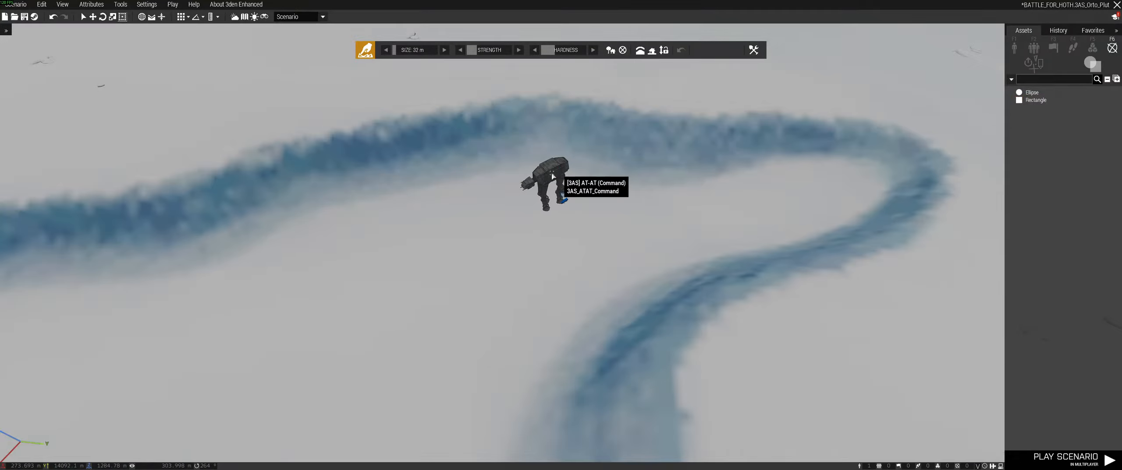
{"action": "left_click_drag", "start_coordinate": [585, 187], "coordinate": [585, 189]}
{"action": "left_click_drag", "start_coordinate": [556, 184], "coordinate": [435, 205]}
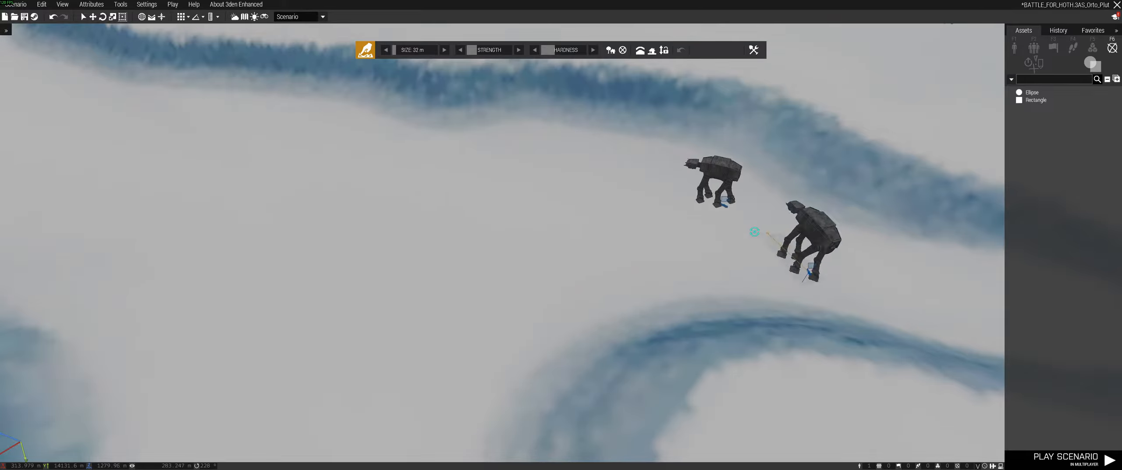
{"action": "scroll", "coordinate": [337, 188], "scroll_direction": "up", "scroll_amount": 2}
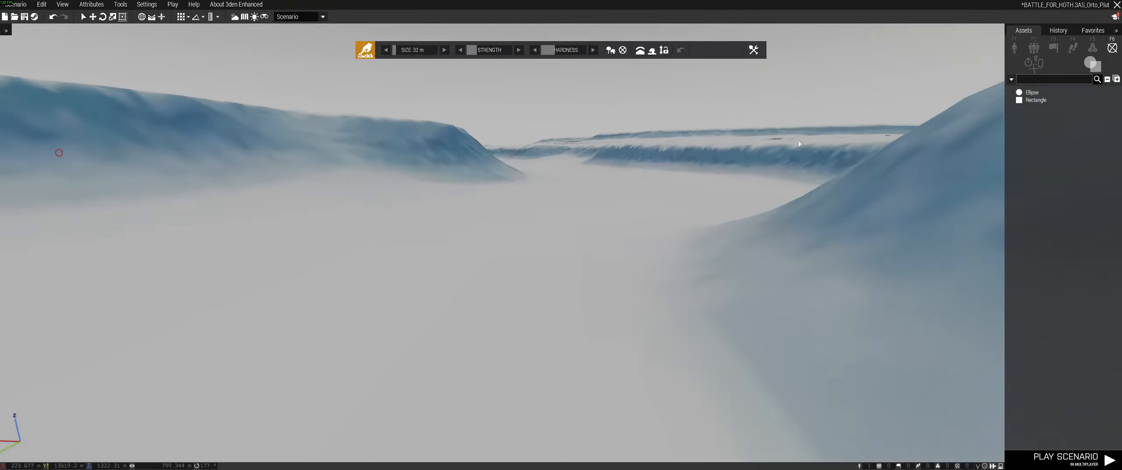
{"action": "key", "text": "w"}
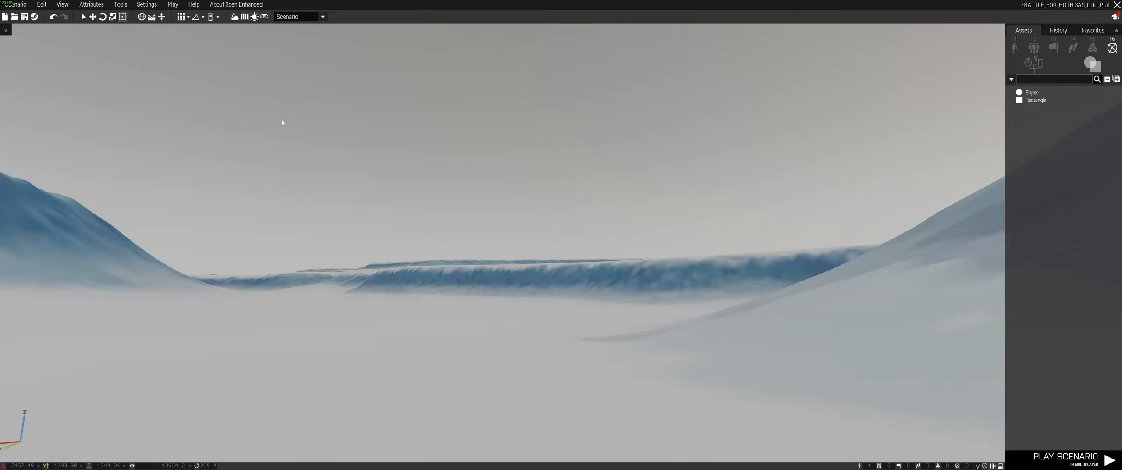
{"action": "key", "text": "w"}
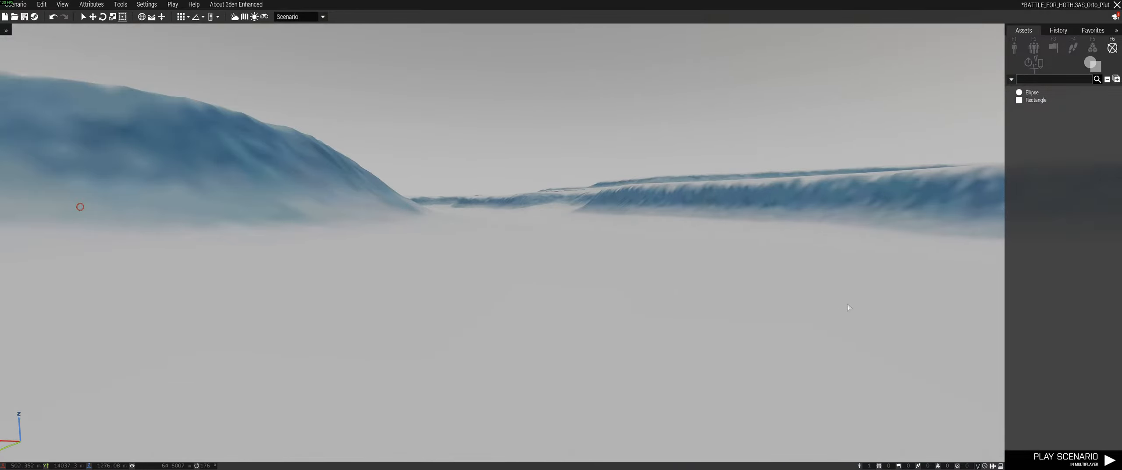
{"action": "mouse_move", "coordinate": [697, 272]}
{"action": "right_mouse_down"}
{"action": "mouse_move", "coordinate": [711, 269]}
{"action": "mouse_move", "coordinate": [695, 271]}
{"action": "right_mouse_up"}
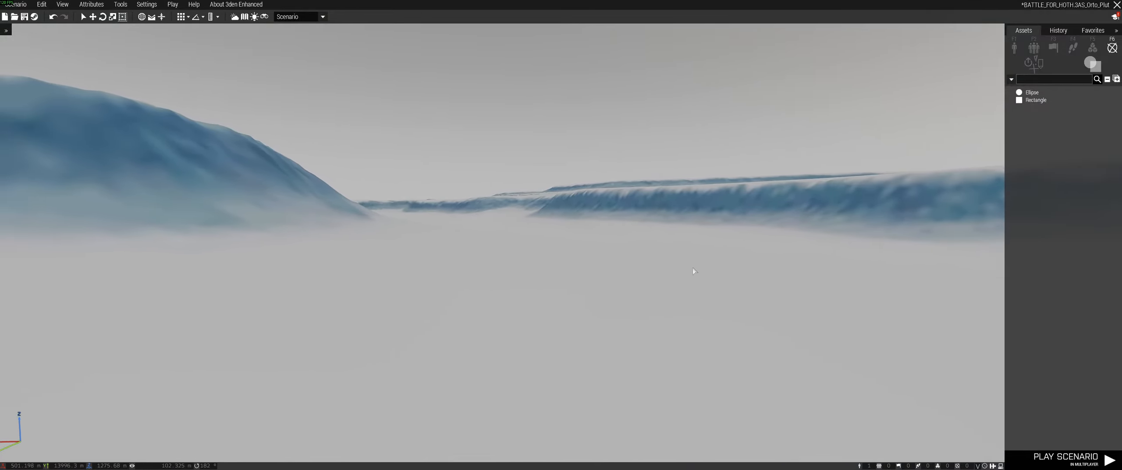
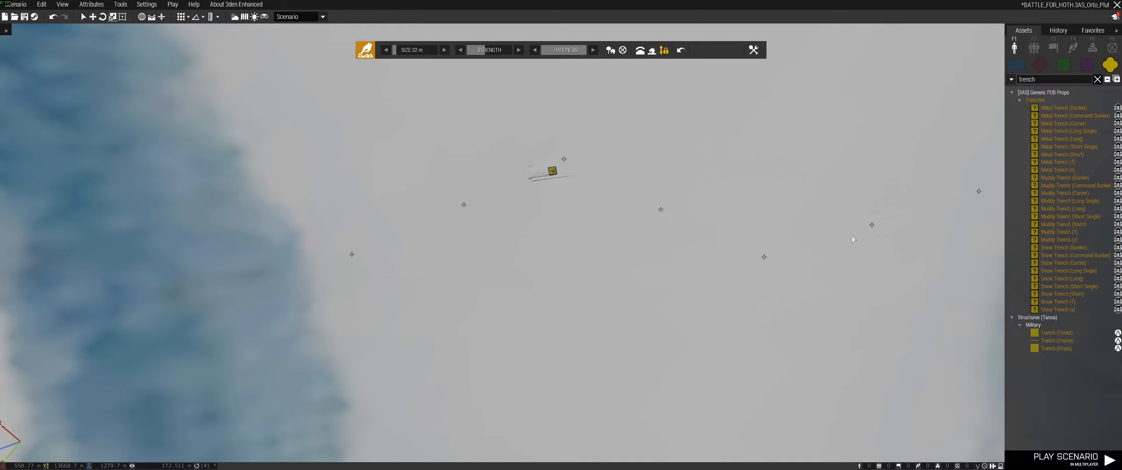
- Set the terrain deformation brush size to 40 m and save the scenario with its deformations
{"action": "key", "text": "d"}
{"action": "key", "text": "m"}
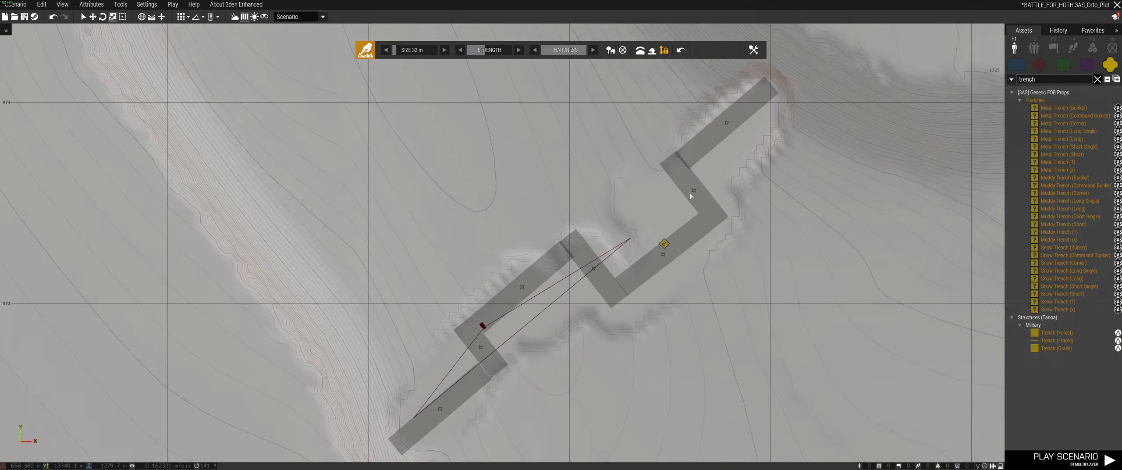
{"action": "right_click_drag", "start_coordinate": [612, 263], "coordinate": [518, 337]}
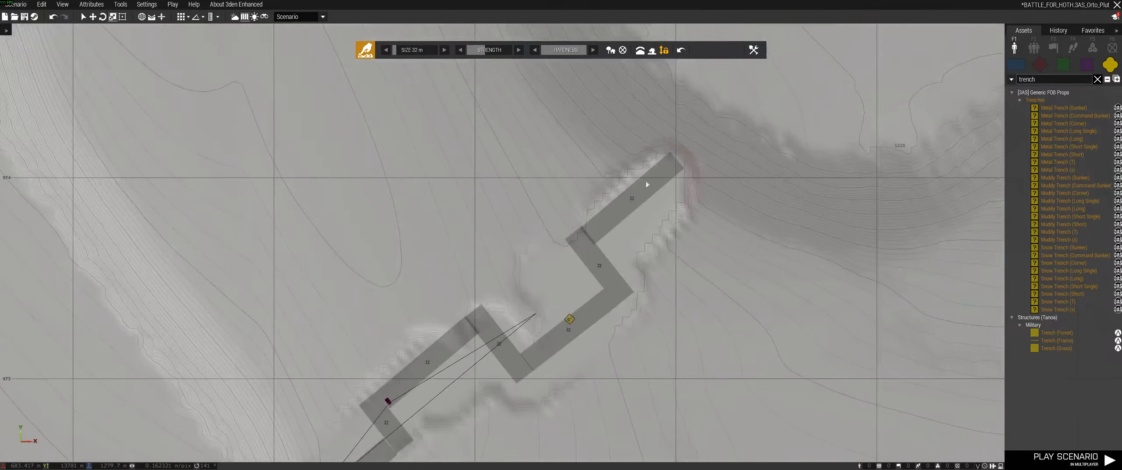
{"action": "right_click_drag", "start_coordinate": [605, 212], "coordinate": [657, 135]}
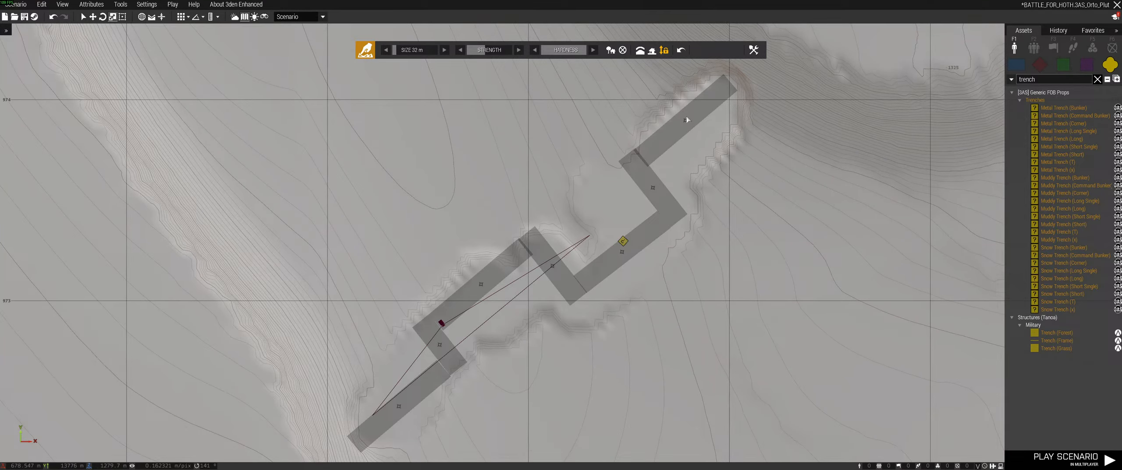
{"action": "key", "text": "m"}
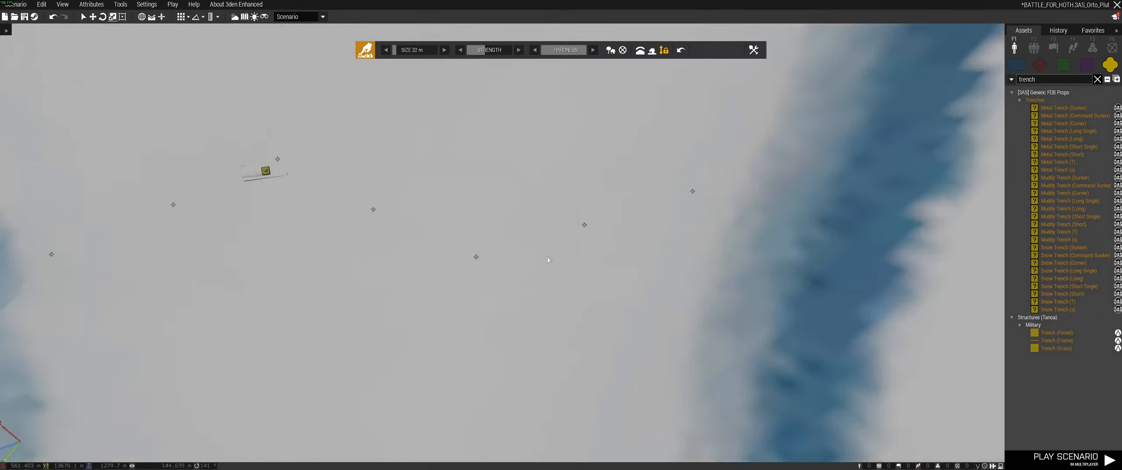
{"action": "left_click", "coordinate": [445, 50]}
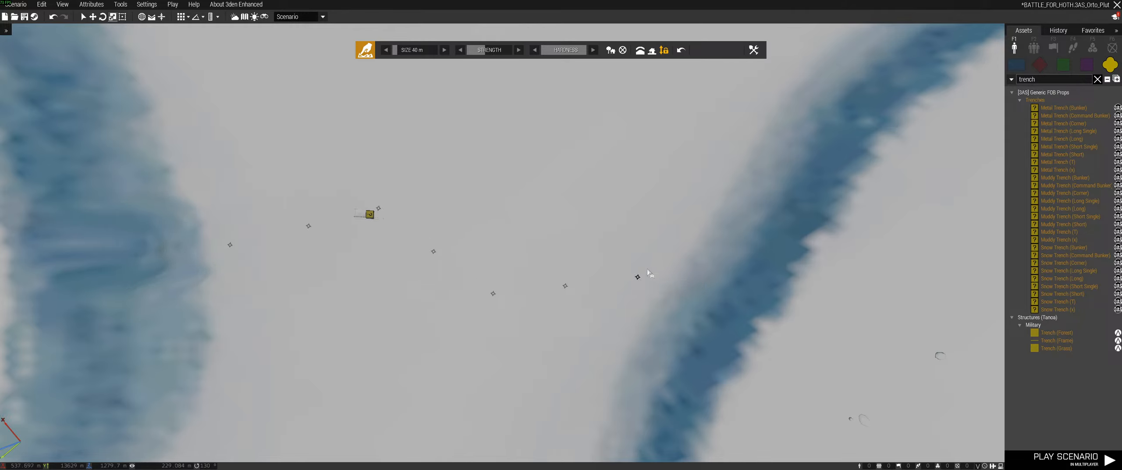
{"action": "scroll", "coordinate": [597, 233], "scroll_direction": "down", "scroll_amount": 1}
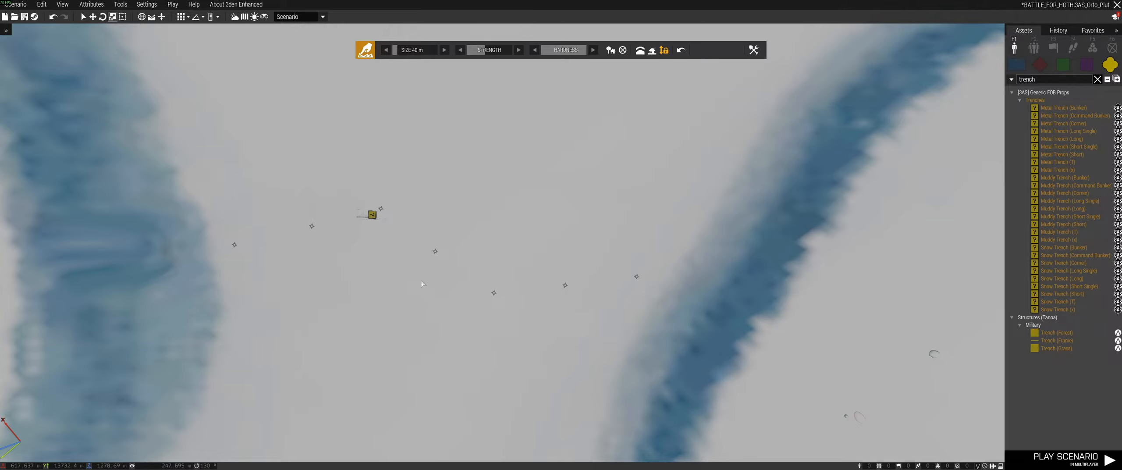
{"action": "key", "text": "ctrl+s"}
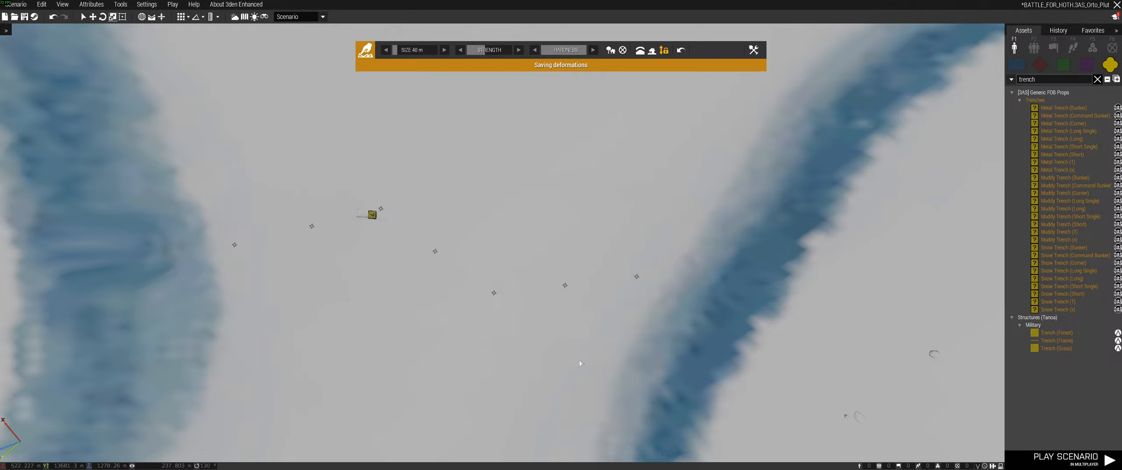
- Switch to the browser for a look at the Star Wars Battlefront 2 Hoth gameplay video, and return to Arma 3
{"action": "right_click_drag", "start_coordinate": [468, 312], "coordinate": [555, 74]}
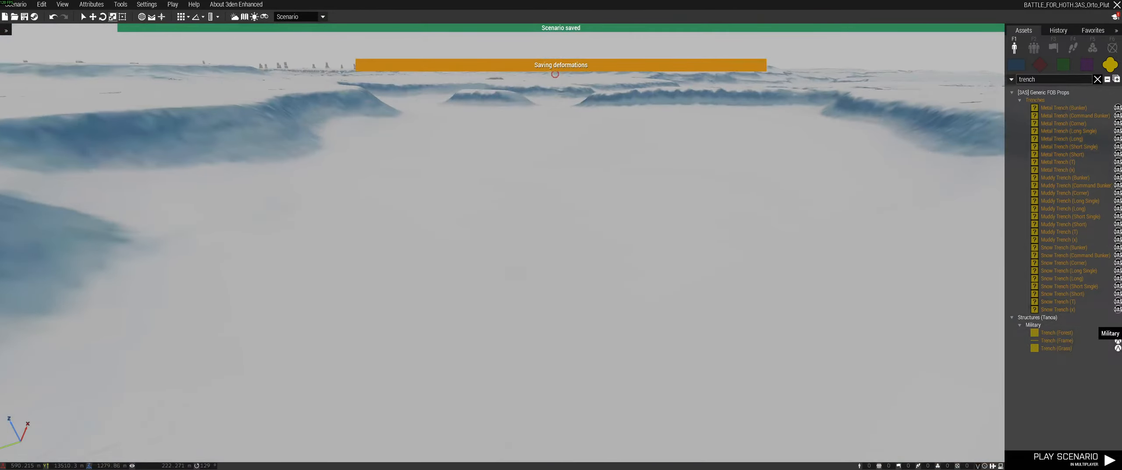
{"action": "key", "text": "alt+Tab"}
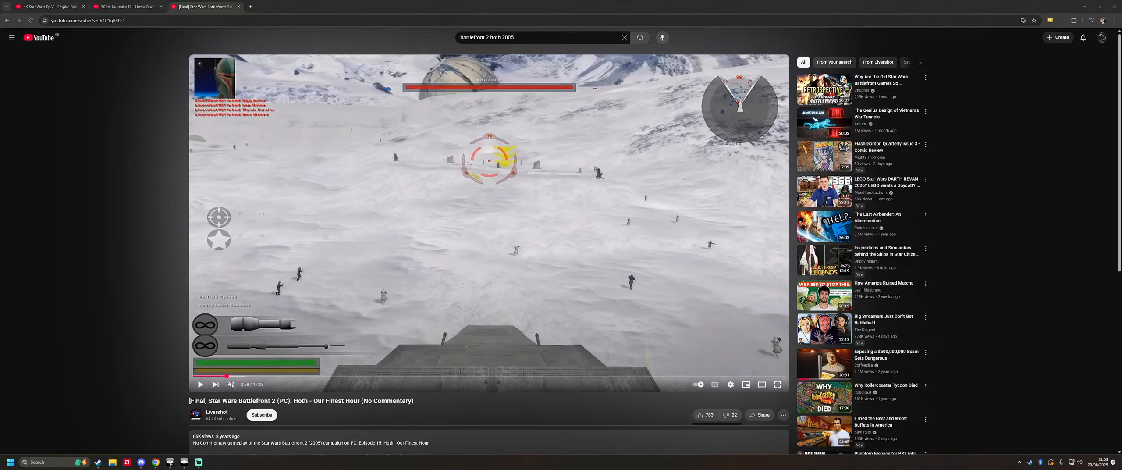
{"action": "key", "text": "alt+Tab"}
{"action": "left_click", "coordinate": [1084, 5]}
- Examine the zigzag chain of rectangle markers on the map and where its ends meet the surrounding ridges
{"action": "key", "text": "m"}
{"action": "right_click_drag", "start_coordinate": [670, 217], "coordinate": [683, 288]}
{"action": "scroll", "coordinate": [675, 287], "scroll_direction": "down", "scroll_amount": 1}
{"action": "scroll", "coordinate": [628, 295], "scroll_direction": "up", "scroll_amount": 3}
{"action": "right_click_drag", "start_coordinate": [613, 288], "coordinate": [320, 319]}
{"action": "scroll", "coordinate": [320, 319], "scroll_direction": "down", "scroll_amount": 2}
{"action": "right_click_drag", "start_coordinate": [452, 220], "coordinate": [750, 63]}
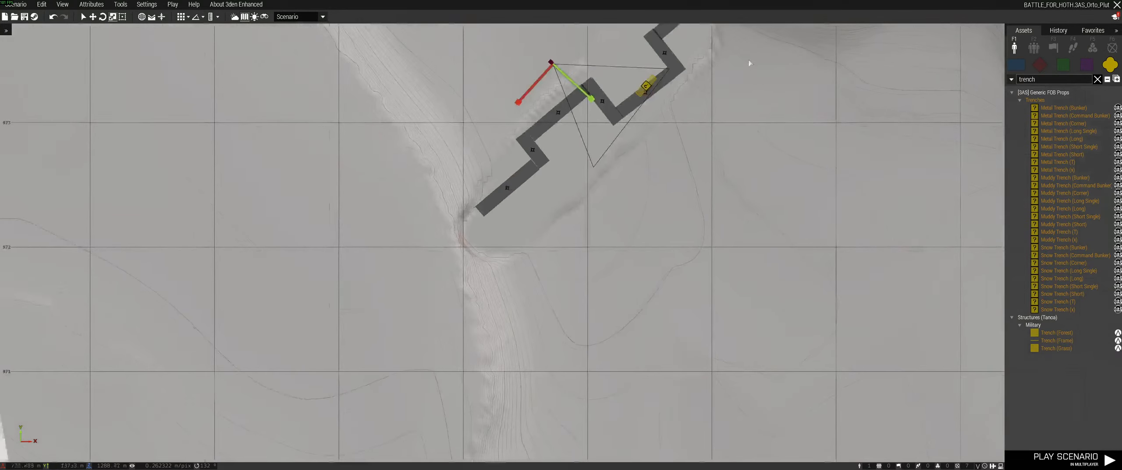
{"action": "right_click_drag", "start_coordinate": [568, 112], "coordinate": [567, 166]}
{"action": "left_click_drag", "start_coordinate": [558, 167], "coordinate": [456, 285]}
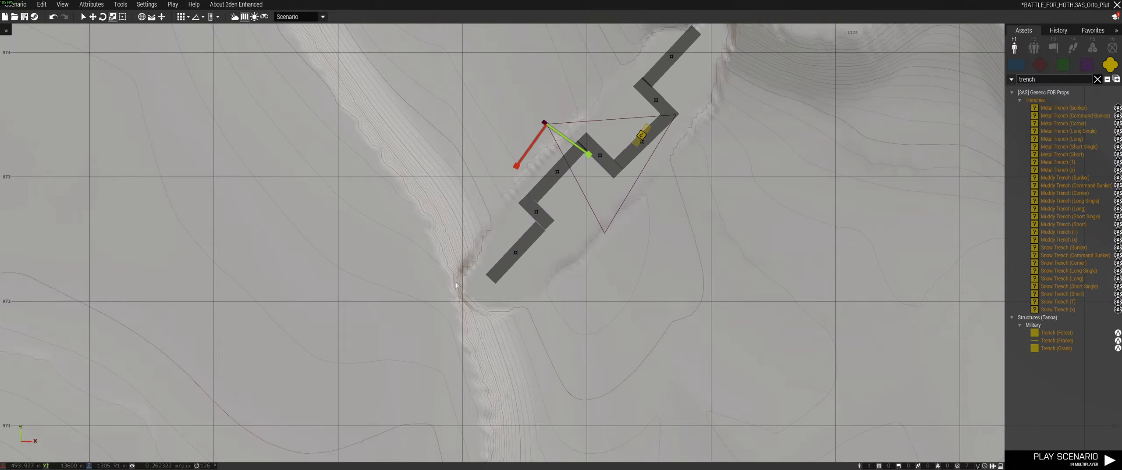
{"action": "left_click_drag", "start_coordinate": [514, 251], "coordinate": [514, 266]}
{"action": "scroll", "coordinate": [593, 306], "scroll_direction": "down", "scroll_amount": 3}
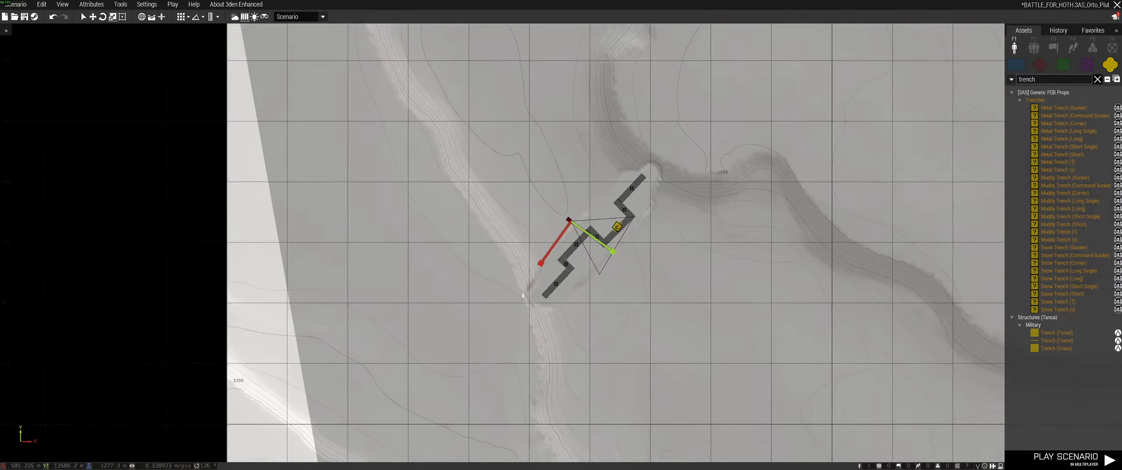
- Inspect the terrain at the cliff end of the zigzag marker line in the 3D view
{"action": "key", "text": "m"}
{"action": "right_click_drag", "start_coordinate": [726, 225], "coordinate": [551, 160]}
{"action": "key", "text": "s"}
{"action": "key", "text": "w"}
{"action": "right_click_drag", "start_coordinate": [564, 248], "coordinate": [528, 293]}
{"action": "key", "text": "s"}
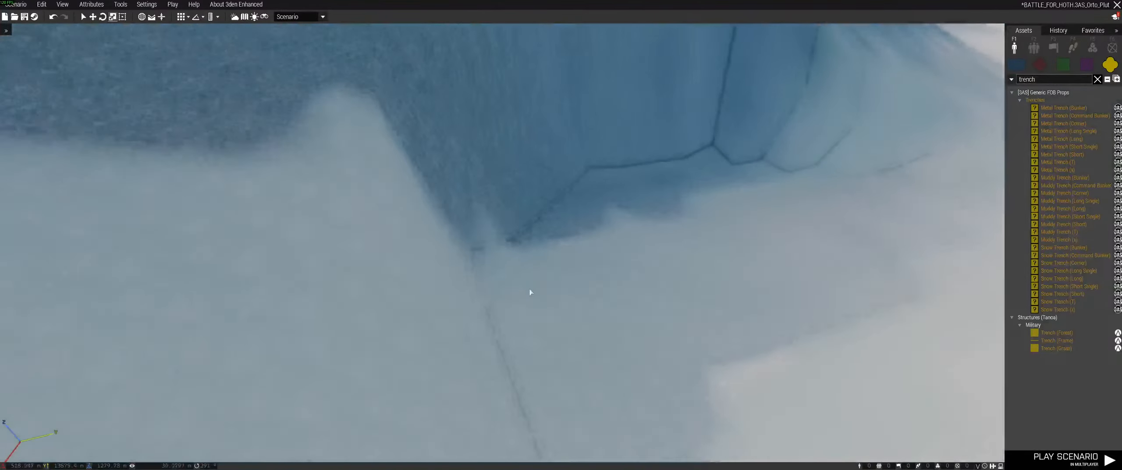
{"action": "right_click_drag", "start_coordinate": [682, 148], "coordinate": [520, 161]}
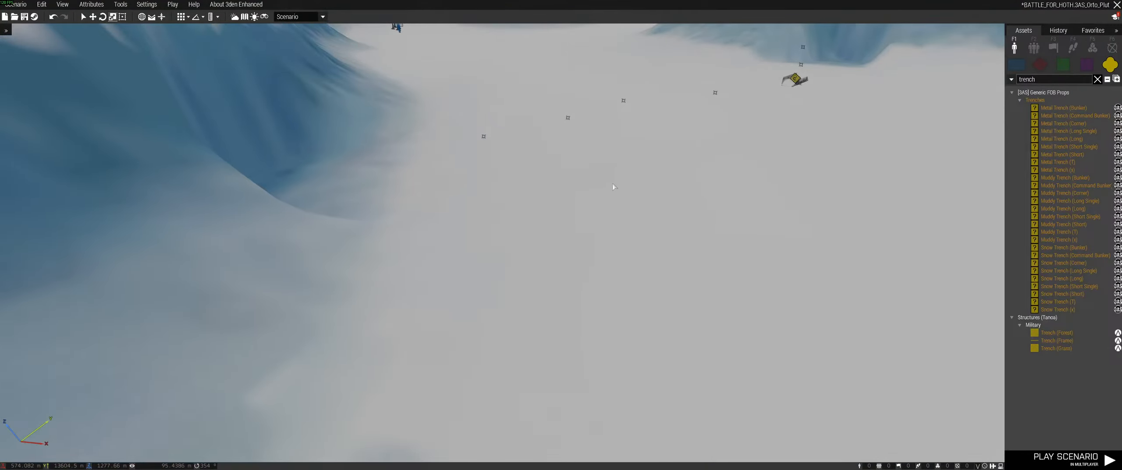
{"action": "key", "text": "d"}
{"action": "key", "text": "w"}
{"action": "right_click_drag", "start_coordinate": [716, 120], "coordinate": [607, 210]}
{"action": "key", "text": "q"}
{"action": "key", "text": "m"}
{"action": "scroll", "coordinate": [608, 250], "scroll_direction": "up", "scroll_amount": 5}
{"action": "key", "text": "m"}
{"action": "left_click_drag", "start_coordinate": [601, 169], "coordinate": [591, 196], "text": "shift"}
{"action": "left_click_drag", "start_coordinate": [627, 239], "coordinate": [646, 188], "text": "shift"}
{"action": "key", "text": "Delete"}
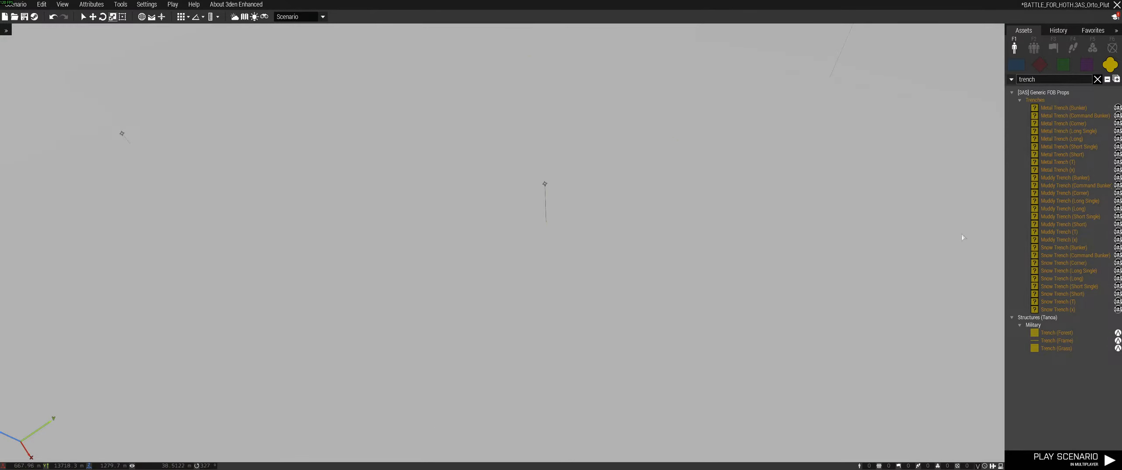
- Place a Snow Trench (Long Single) on the open snow beside a marker
{"action": "left_click", "coordinate": [1053, 271]}
{"action": "left_click", "coordinate": [597, 180]}
{"action": "key", "text": "d"}
{"action": "mouse_move", "coordinate": [598, 182]}
{"action": "right_mouse_down"}
{"action": "mouse_move", "coordinate": [629, 155]}
{"action": "mouse_move", "coordinate": [626, 135]}
{"action": "mouse_move", "coordinate": [590, 172]}
{"action": "right_mouse_up"}
{"action": "key", "text": "d"}
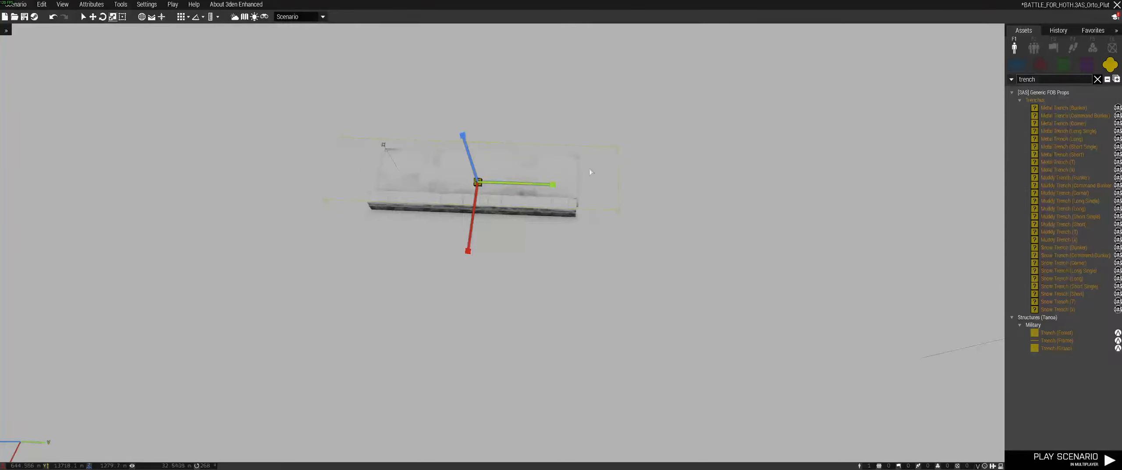
- Paste a second Snow Trench (Long Single) and join it end to end with the first to form one straight wall
{"action": "key", "text": "ctrl+v"}
{"action": "scroll", "coordinate": [679, 228], "scroll_direction": "up", "scroll_amount": 4}
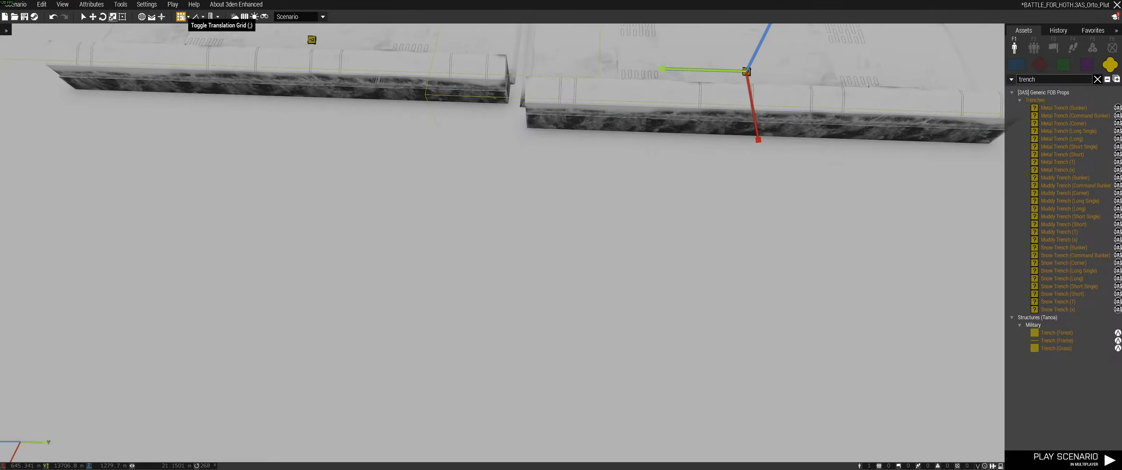
{"action": "key", "text": "w"}
{"action": "left_click_drag", "start_coordinate": [455, 172], "coordinate": [414, 167]}
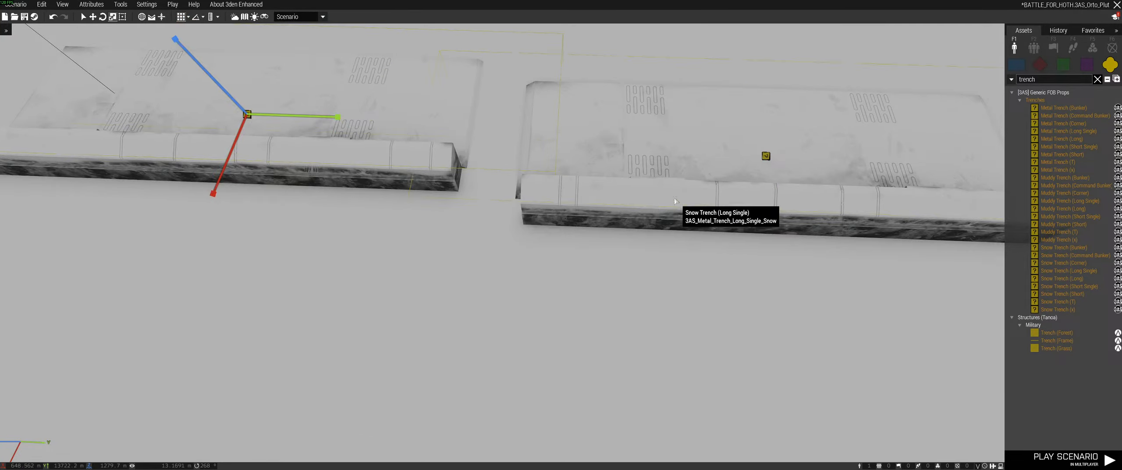
{"action": "left_click_drag", "start_coordinate": [678, 204], "coordinate": [587, 164]}
{"action": "right_click_drag", "start_coordinate": [635, 168], "coordinate": [604, 120]}
{"action": "key", "text": "d"}
{"action": "scroll", "coordinate": [604, 121], "scroll_direction": "down", "scroll_amount": 3}
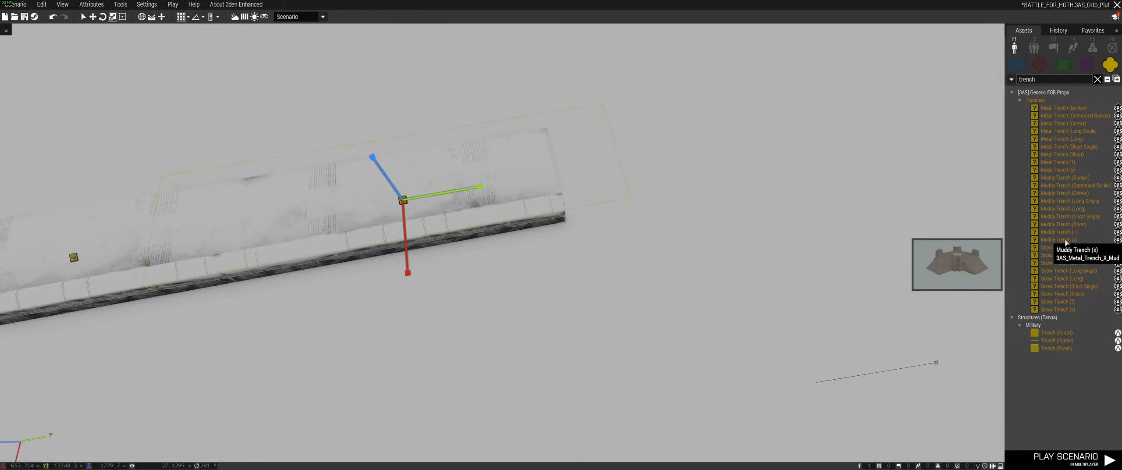
- Place a Snow Trench (Corner) beyond the free end of the straight trench and undo its trial rotation
{"action": "left_click", "coordinate": [1069, 264]}
{"action": "right_click_drag", "start_coordinate": [872, 255], "coordinate": [801, 240]}
{"action": "key", "text": "d"}
{"action": "key", "text": "w"}
{"action": "left_click", "coordinate": [614, 240]}
{"action": "left_click_drag", "start_coordinate": [683, 238], "coordinate": [625, 313], "text": "shift"}
{"action": "key", "text": "ctrl+z"}
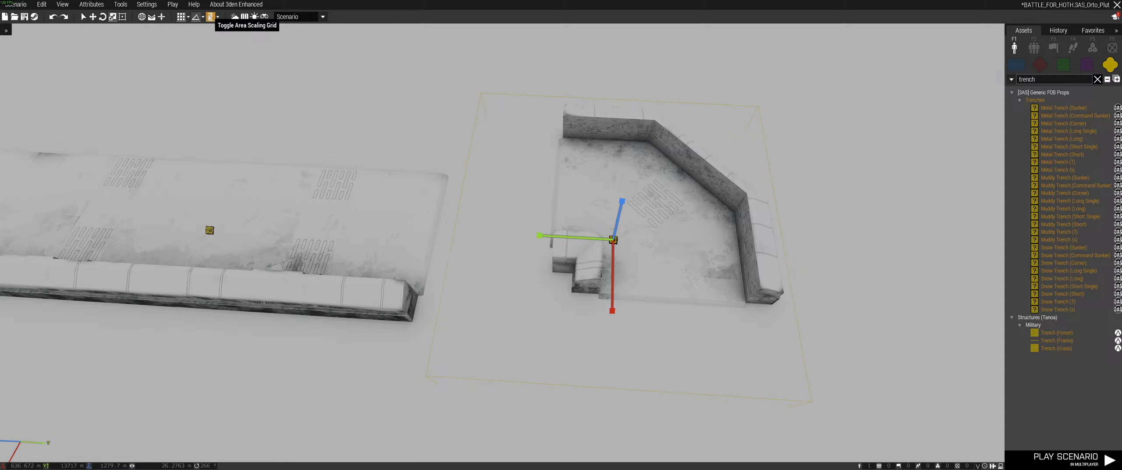
- Rotate the Snow Trench (Corner) to continue the parapet and join it to the end of the straight trench
{"action": "left_click_drag", "start_coordinate": [610, 250], "coordinate": [478, 307], "text": "shift"}
{"action": "key", "text": "a"}
{"action": "right_click_drag", "start_coordinate": [518, 320], "coordinate": [575, 277]}
{"action": "key", "text": "d"}
{"action": "key", "text": "s"}
{"action": "left_click_drag", "start_coordinate": [514, 268], "coordinate": [581, 279]}
{"action": "right_click_drag", "start_coordinate": [581, 278], "coordinate": [478, 228]}
{"action": "key", "text": "s"}
{"action": "left_click", "coordinate": [460, 219]}
{"action": "right_click_drag", "start_coordinate": [571, 190], "coordinate": [693, 221]}
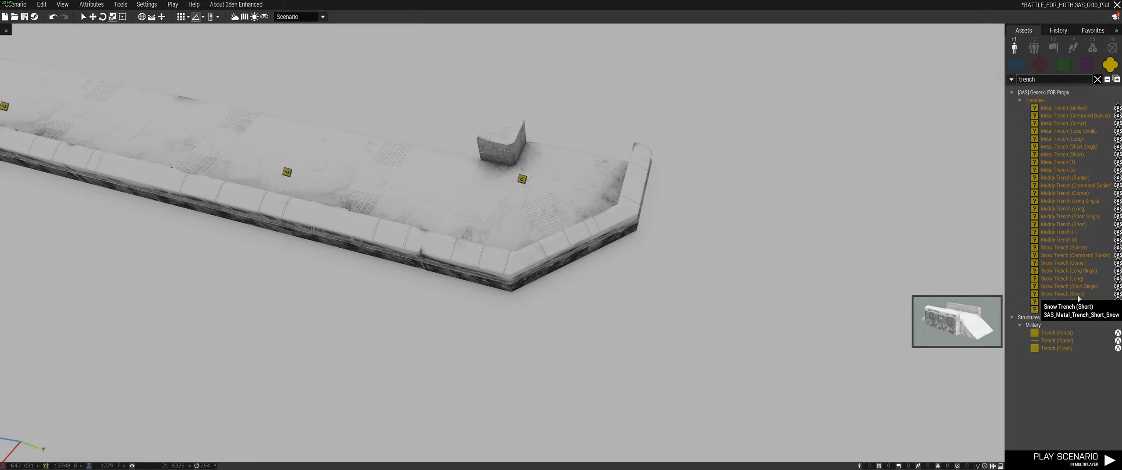
- Place a second Snow Trench (Corner), rotate it the opposite way and join it to the first corner as an S-bend
{"action": "left_click", "coordinate": [1082, 263]}
{"action": "key", "text": "d"}
{"action": "right_click_drag", "start_coordinate": [548, 175], "coordinate": [410, 151]}
{"action": "left_click", "coordinate": [410, 153]}
{"action": "left_click_drag", "start_coordinate": [416, 166], "coordinate": [446, 157], "text": "shift"}
{"action": "right_click_drag", "start_coordinate": [447, 156], "coordinate": [614, 196]}
{"action": "key", "text": "s"}
{"action": "key", "text": "w"}
{"action": "key", "text": "a"}
{"action": "key", "text": "s"}
{"action": "key", "text": "d"}
{"action": "key", "text": "w"}
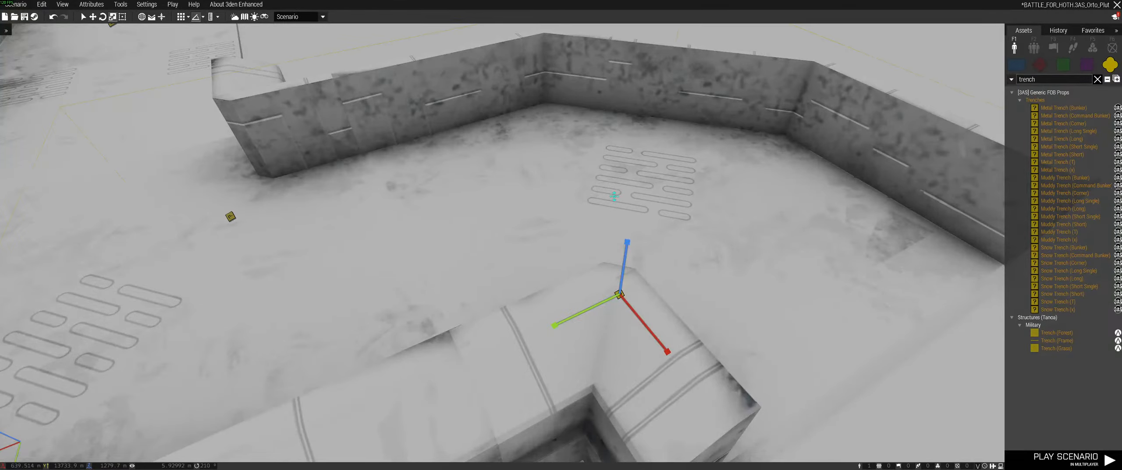
{"action": "key", "text": "s"}
{"action": "mouse_move", "coordinate": [728, 238]}
{"action": "right_mouse_down"}
{"action": "mouse_move", "coordinate": [753, 206]}
{"action": "mouse_move", "coordinate": [745, 245]}
{"action": "right_mouse_up"}
- Duplicate a Snow Trench (Long Single) and attach the copy to the open end of the second corner
{"action": "left_click", "coordinate": [297, 151]}
{"action": "key", "text": "ctrl+c"}
{"action": "key", "text": "ctrl+v"}
{"action": "right_click_drag", "start_coordinate": [725, 180], "coordinate": [771, 162]}
{"action": "key", "text": "w"}
{"action": "left_click_drag", "start_coordinate": [845, 158], "coordinate": [581, 235]}
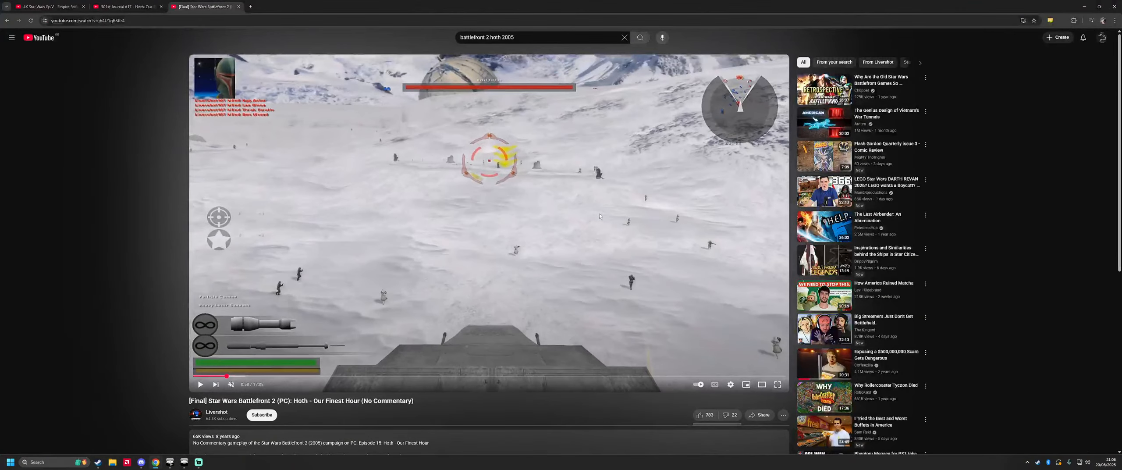
- Review the trench battle scenes in the Empire Strikes Back Battle of Hoth Part 2 video in the browser
{"action": "key", "text": "ctrl+shift+Tab"}
{"action": "key", "text": "ctrl+shift+Tab"}
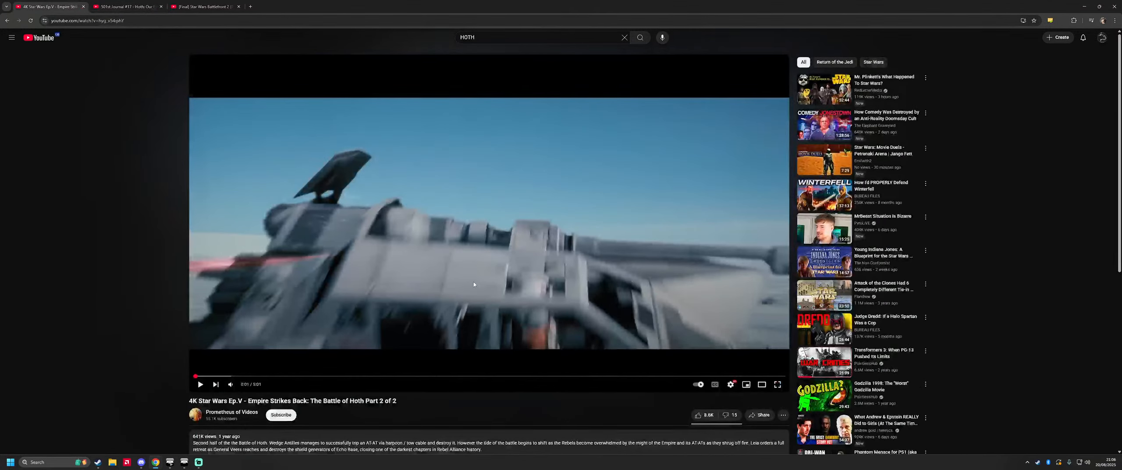
{"action": "left_click_drag", "start_coordinate": [215, 376], "coordinate": [282, 377]}
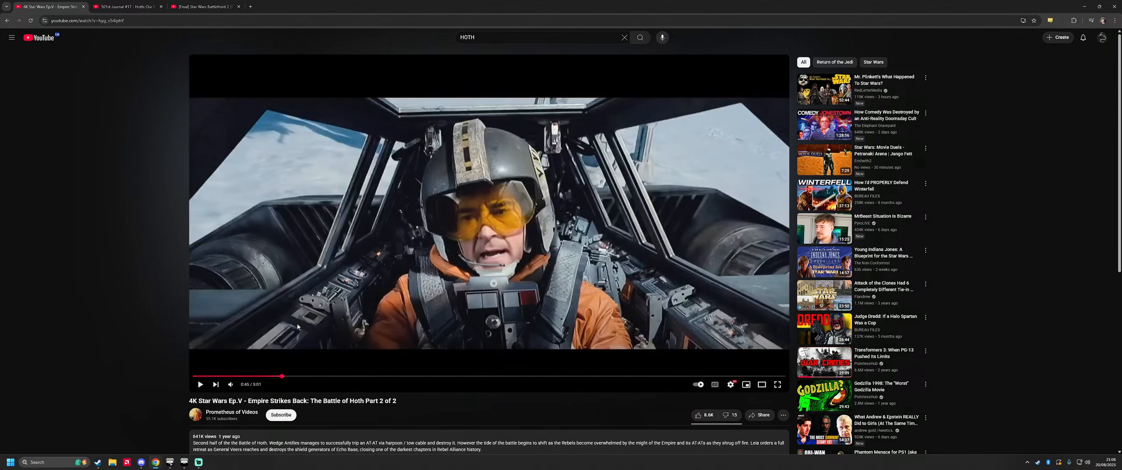
{"action": "left_click", "coordinate": [297, 376]}
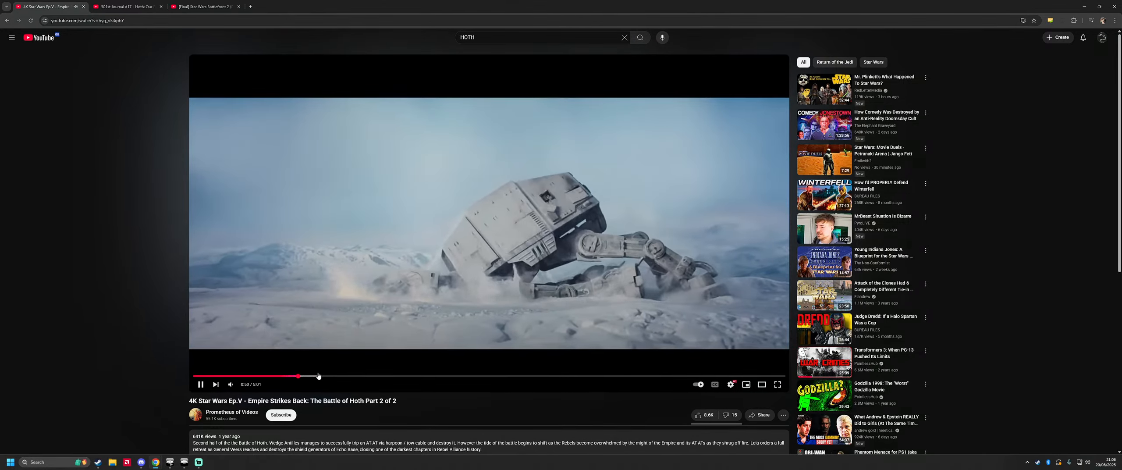
{"action": "left_click", "coordinate": [317, 377]}
{"action": "left_click", "coordinate": [337, 370]}
{"action": "left_click", "coordinate": [332, 377]}
{"action": "left_click", "coordinate": [382, 308]}
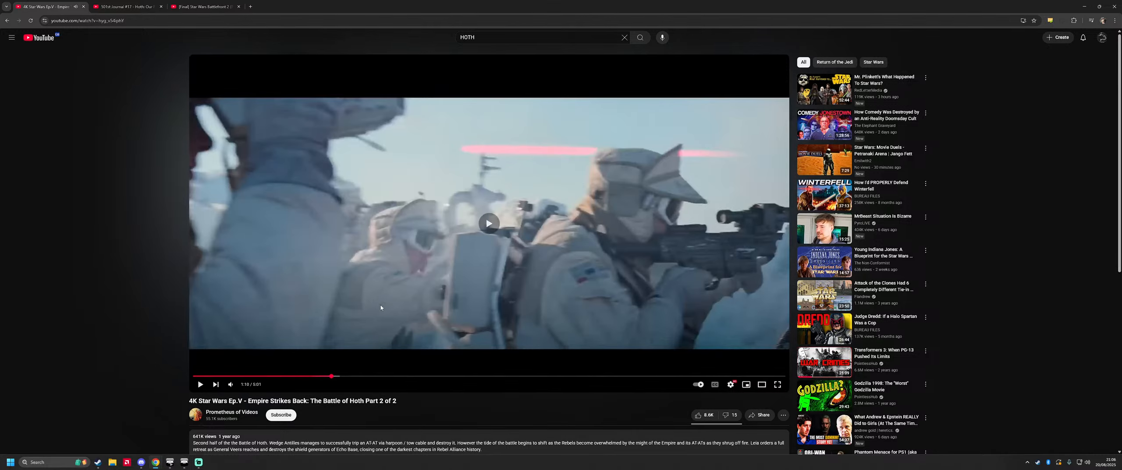
{"action": "left_click", "coordinate": [350, 377]}
{"action": "left_click", "coordinate": [333, 377]}
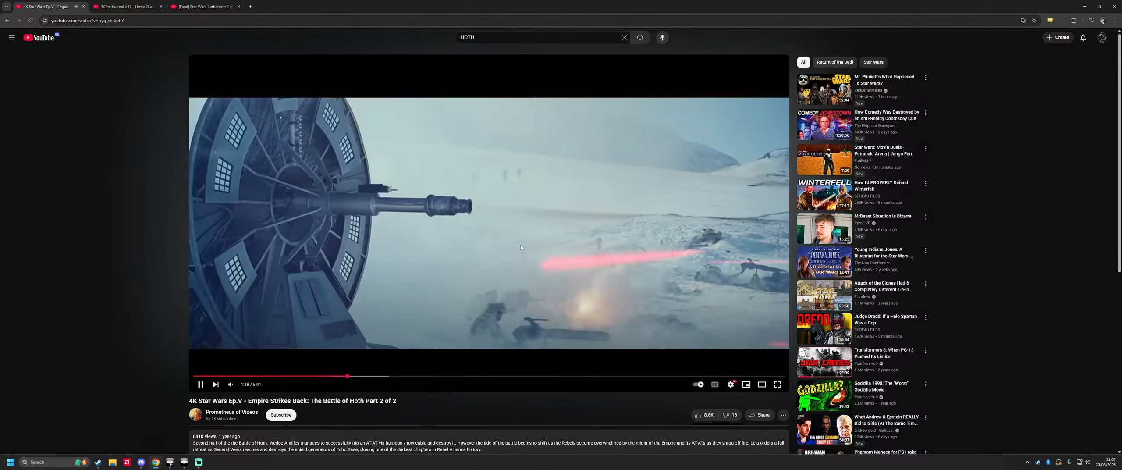
{"action": "key", "text": "space"}
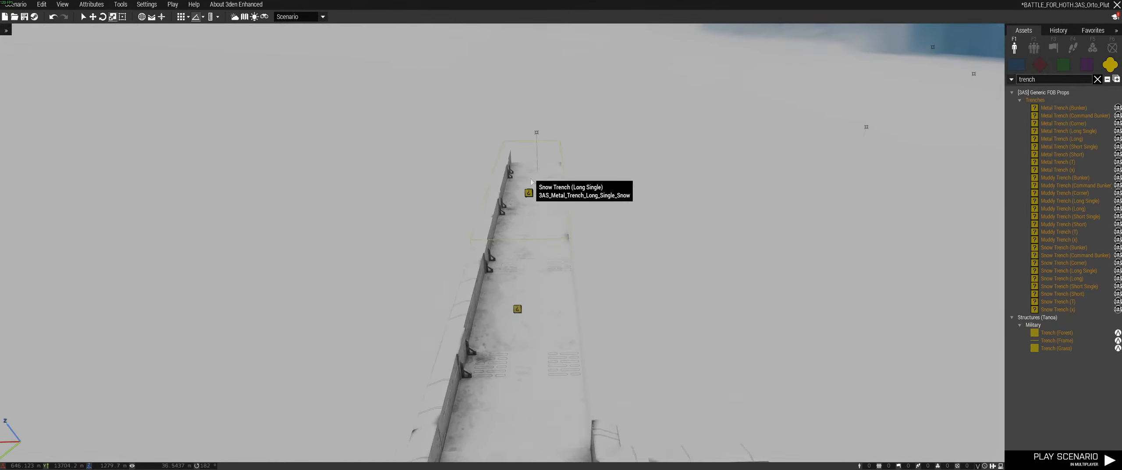
- Return to Arma 3 and compare the assembled trench's layout with the zigzag markers on the map and from above
{"action": "right_click_drag", "start_coordinate": [531, 181], "coordinate": [524, 253]}
{"action": "key", "text": "q"}
{"action": "key", "text": "m"}
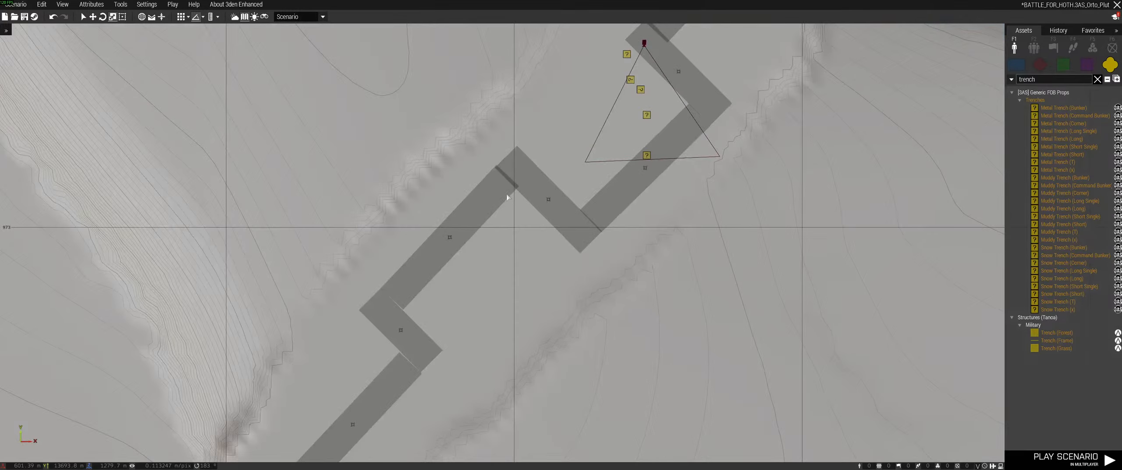
{"action": "scroll", "coordinate": [507, 197], "scroll_direction": "down", "scroll_amount": 3}
{"action": "key", "text": "m"}
{"action": "right_click_drag", "start_coordinate": [608, 142], "coordinate": [431, 238]}
{"action": "key", "text": "w"}
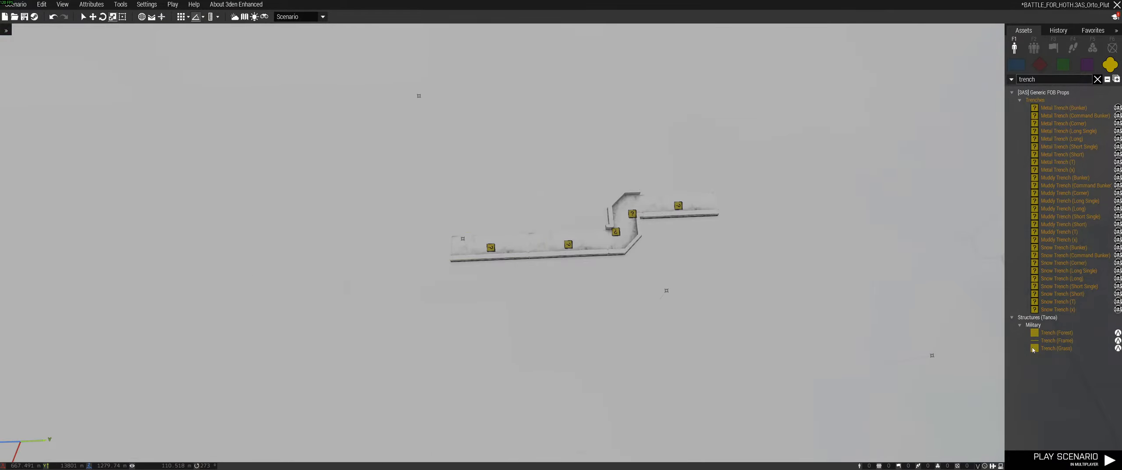
{"action": "right_click_drag", "start_coordinate": [905, 295], "coordinate": [674, 251]}
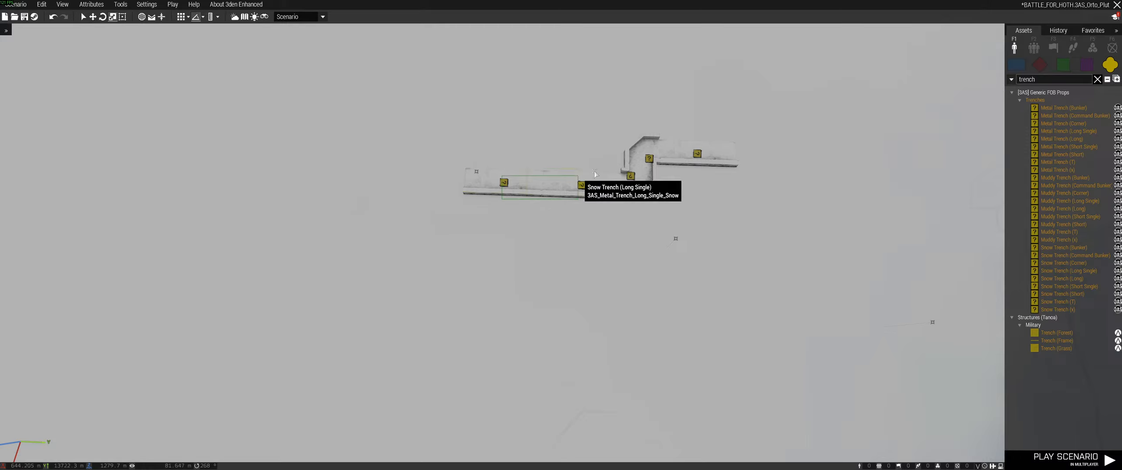
{"action": "right_click_drag", "start_coordinate": [603, 168], "coordinate": [515, 308]}
{"action": "left_click_drag", "start_coordinate": [689, 149], "coordinate": [691, 148]}
{"action": "key", "text": "ctrl+v"}
{"action": "key", "text": "ctrl+z"}
- Position and rotate the whole trench assembly so that it runs along the marker at the cliff end of the zigzag
{"action": "right_click_drag", "start_coordinate": [613, 226], "coordinate": [533, 147]}
{"action": "left_click", "coordinate": [531, 146]}
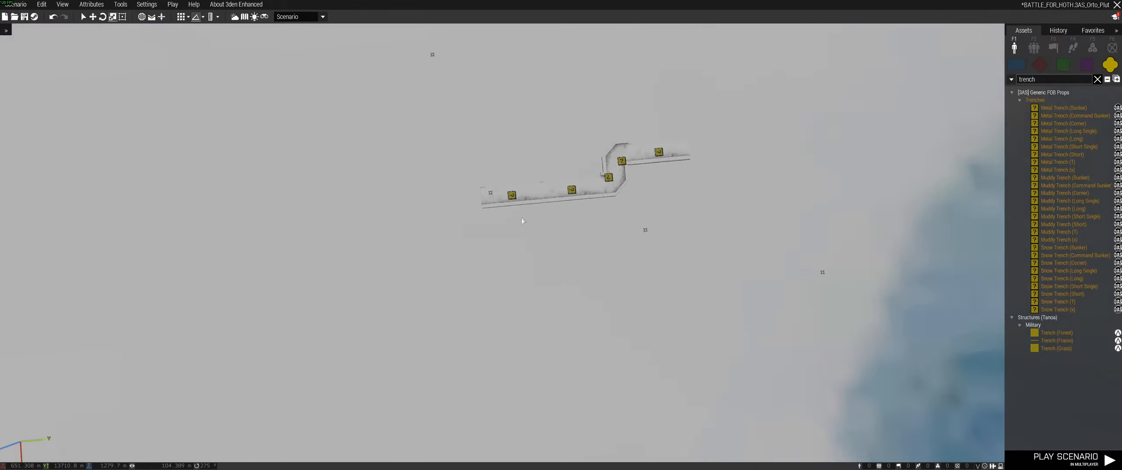
{"action": "scroll", "coordinate": [522, 220], "scroll_direction": "up", "scroll_amount": 2}
{"action": "left_click_drag", "start_coordinate": [652, 166], "coordinate": [591, 223], "text": "shift"}
{"action": "right_click_drag", "start_coordinate": [591, 223], "coordinate": [747, 225]}
{"action": "key", "text": "m"}
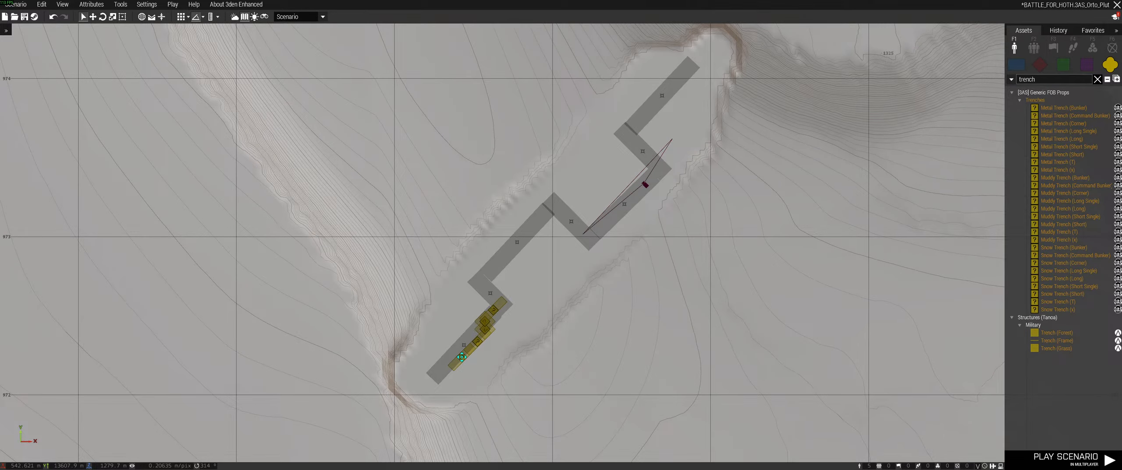
{"action": "key", "text": "m"}
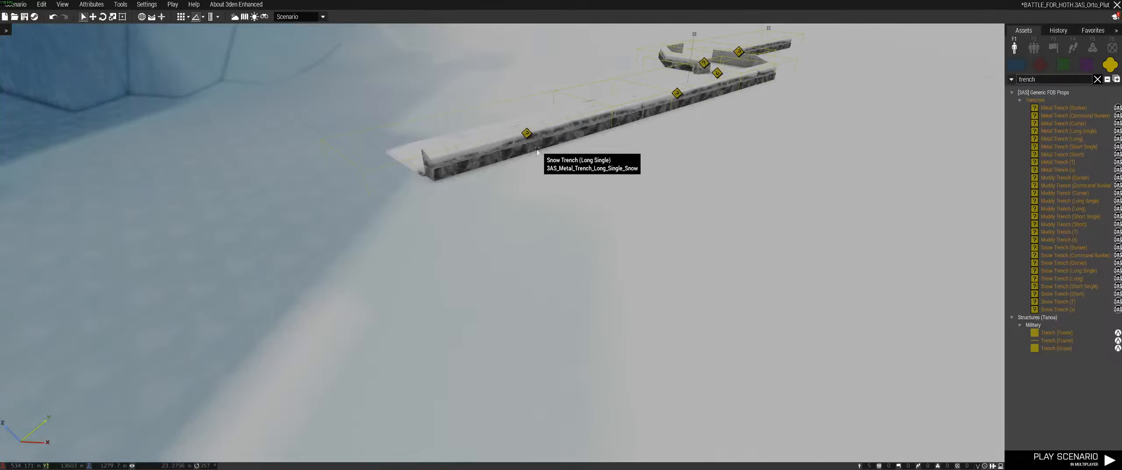
- Examine the trench from inside at ground level and its alignment with the markers on the map, with the interface hidden
{"action": "key", "text": "w"}
{"action": "right_click_drag", "start_coordinate": [693, 203], "coordinate": [864, 190]}
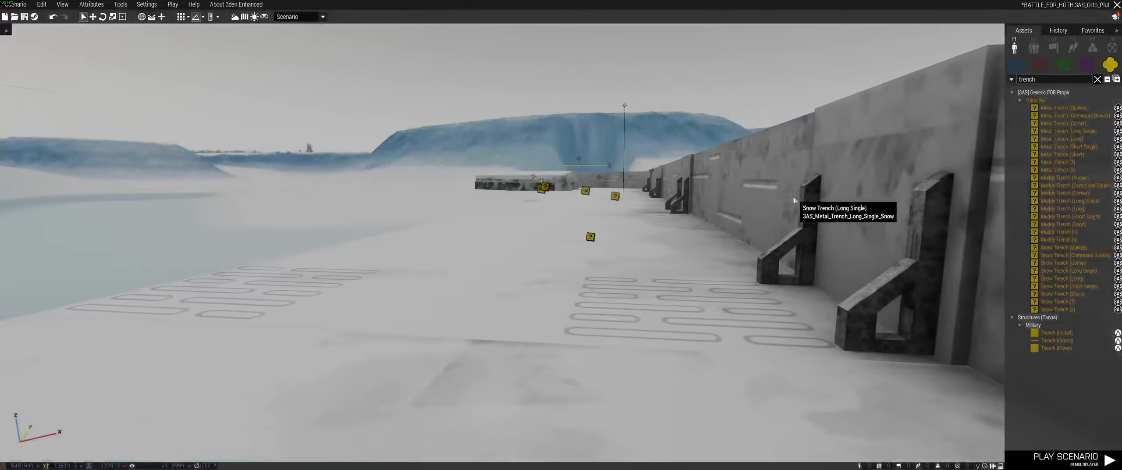
{"action": "key", "text": "BackSpace"}
{"action": "key", "text": "d"}
{"action": "right_click_drag", "start_coordinate": [793, 198], "coordinate": [716, 235]}
{"action": "key", "text": "s"}
{"action": "key", "text": "m"}
{"action": "scroll", "coordinate": [607, 175], "scroll_direction": "down", "scroll_amount": 2}
{"action": "key", "text": "BackSpace"}
{"action": "scroll", "coordinate": [531, 284], "scroll_direction": "up", "scroll_amount": 2}
{"action": "right_click_drag", "start_coordinate": [531, 283], "coordinate": [456, 375]}
{"action": "key", "text": "m"}
- Duplicate the Snow Trench (Long Single) that follows the S-bend and paste the copy near its free end
{"action": "right_click_drag", "start_coordinate": [546, 263], "coordinate": [416, 267]}
{"action": "key", "text": "d"}
{"action": "key", "text": "s"}
{"action": "left_click", "coordinate": [496, 145]}
{"action": "key", "text": "ctrl+c"}
{"action": "key", "text": "w"}
{"action": "key", "text": "ctrl+v"}
{"action": "key", "text": "d"}
{"action": "key", "text": "w"}
- Toggle the translation grid and align the pasted long piece flush with the end of the existing trench
{"action": "scroll", "coordinate": [694, 253], "scroll_direction": "up", "scroll_amount": 3}
{"action": "left_click_drag", "start_coordinate": [556, 155], "coordinate": [538, 146]}
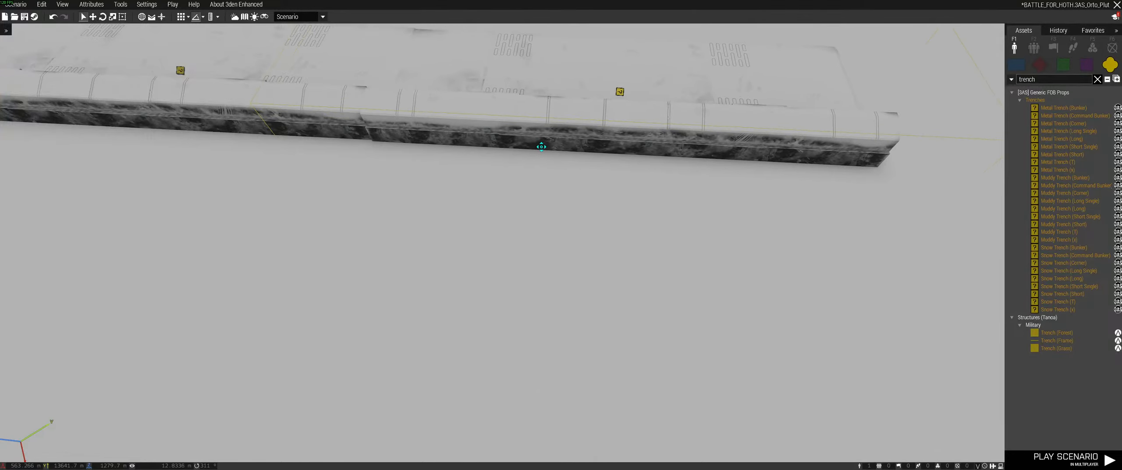
{"action": "left_click_drag", "start_coordinate": [446, 91], "coordinate": [444, 88]}
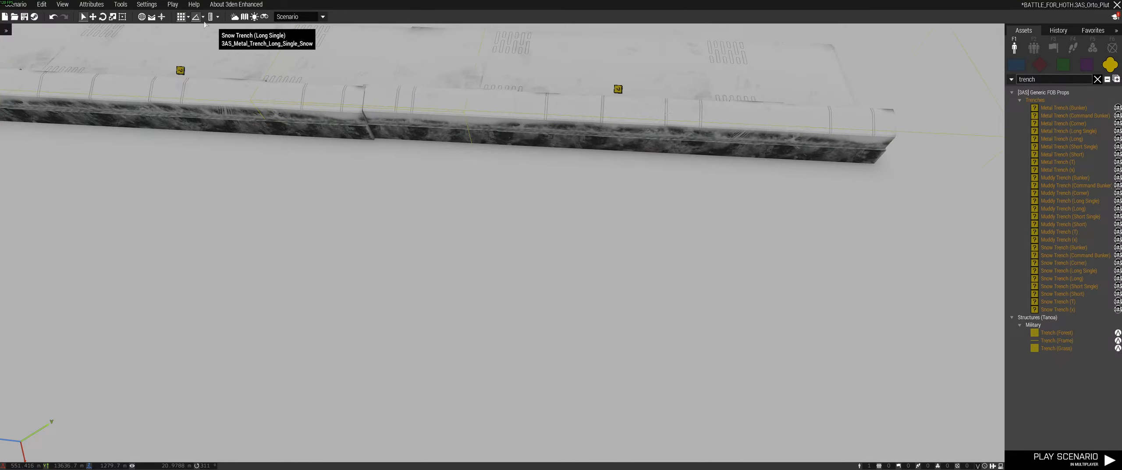
{"action": "key", "text": "w"}
{"action": "left_click", "coordinate": [180, 17]}
{"action": "scroll", "coordinate": [377, 150], "scroll_direction": "up", "scroll_amount": 3}
{"action": "mouse_move", "coordinate": [377, 150]}
{"action": "left_mouse_down"}
{"action": "mouse_move", "coordinate": [393, 157]}
{"action": "mouse_move", "coordinate": [384, 150]}
{"action": "left_mouse_up"}
{"action": "key", "text": "s"}
{"action": "right_click_drag", "start_coordinate": [384, 151], "coordinate": [509, 119]}
{"action": "right_click_drag", "start_coordinate": [659, 212], "coordinate": [865, 281]}
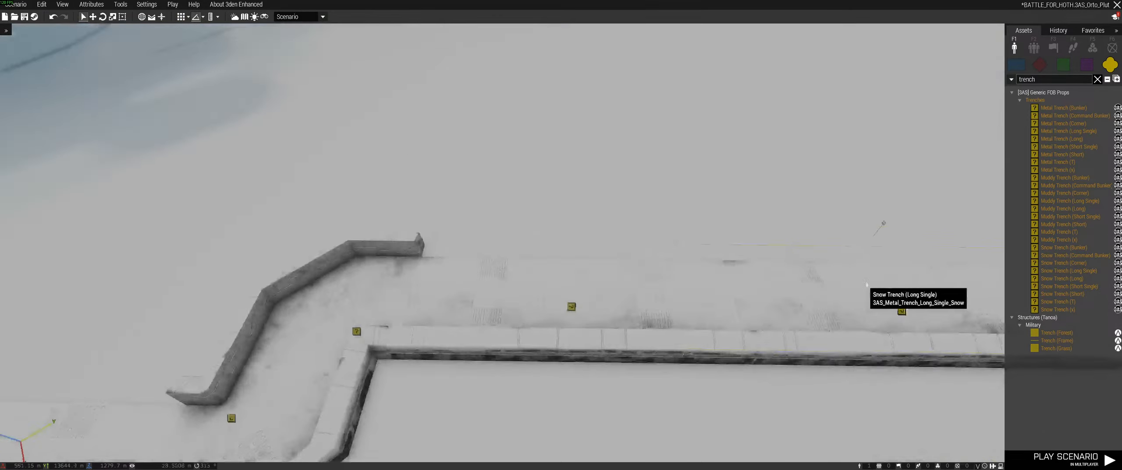
- Duplicate a Snow Trench (Corner) from the S-bend and paste the copy at the extended trench's free end
{"action": "key", "text": "s"}
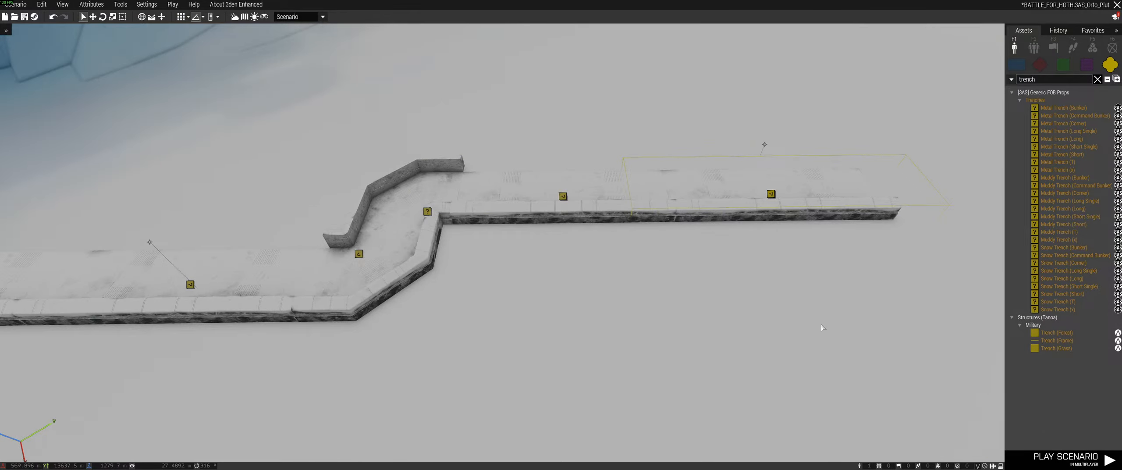
{"action": "right_click_drag", "start_coordinate": [747, 319], "coordinate": [614, 298]}
{"action": "left_click", "coordinate": [363, 224]}
{"action": "key", "text": "ctrl+c"}
{"action": "right_click_drag", "start_coordinate": [363, 223], "coordinate": [636, 228]}
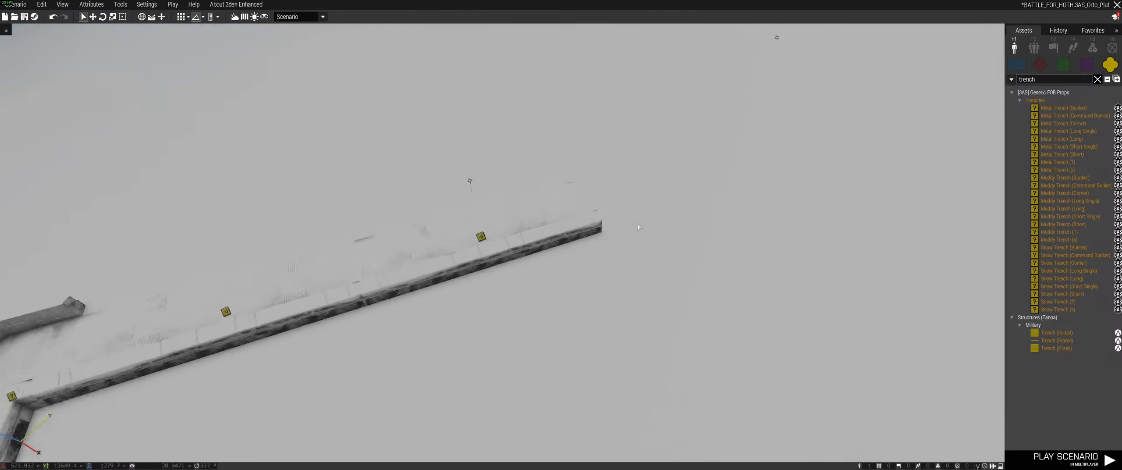
{"action": "key", "text": "d"}
{"action": "key", "text": "ctrl+v"}
{"action": "left_click_drag", "start_coordinate": [506, 190], "coordinate": [469, 175]}
- Align the pasted corner piece's parapet flush with the end of the long trench section
{"action": "right_click_drag", "start_coordinate": [468, 175], "coordinate": [384, 153]}
{"action": "key", "text": "w"}
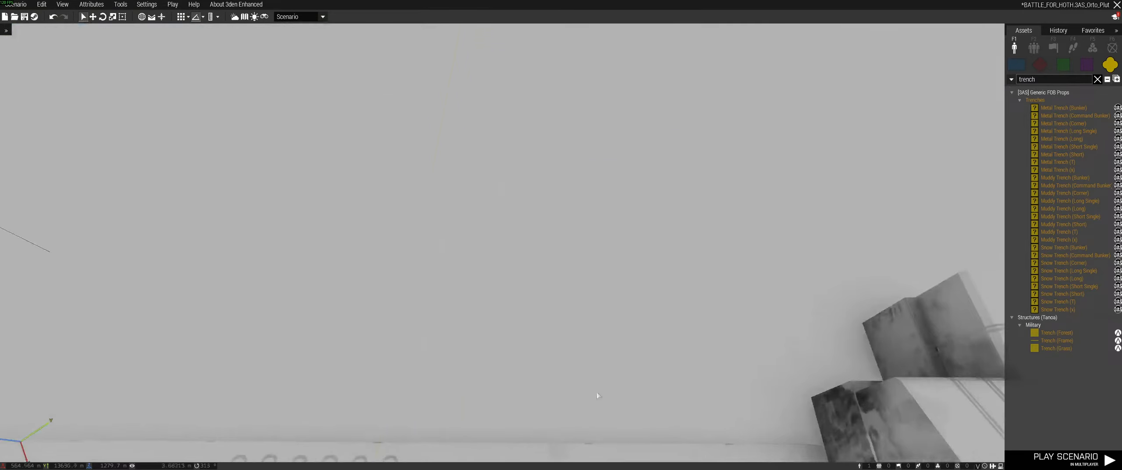
{"action": "right_click_drag", "start_coordinate": [592, 390], "coordinate": [636, 349]}
{"action": "key", "text": "s"}
{"action": "key", "text": "w"}
{"action": "left_click_drag", "start_coordinate": [591, 310], "coordinate": [599, 312]}
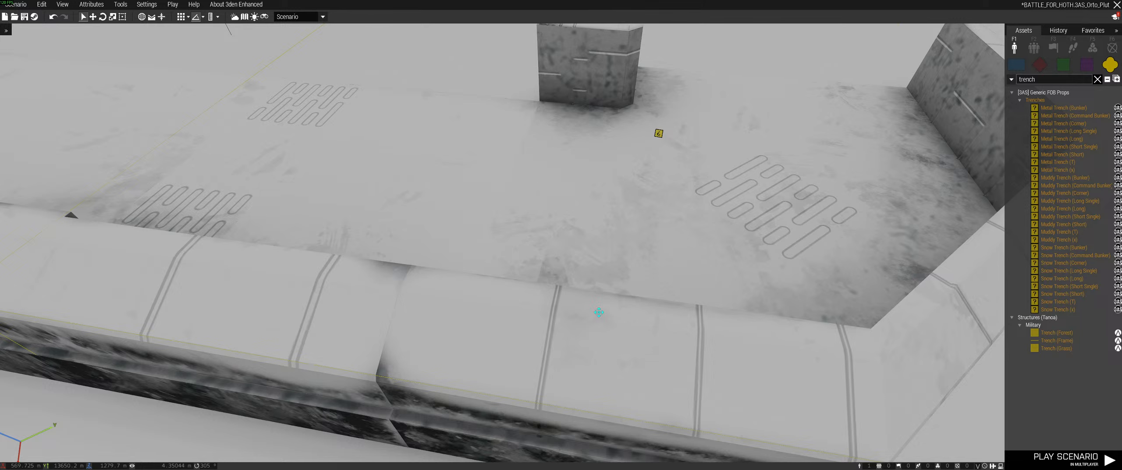
- Check the Battle of Hoth video in the browser, return to Arma 3 and save the scenario
{"action": "key", "text": "alt+Tab"}
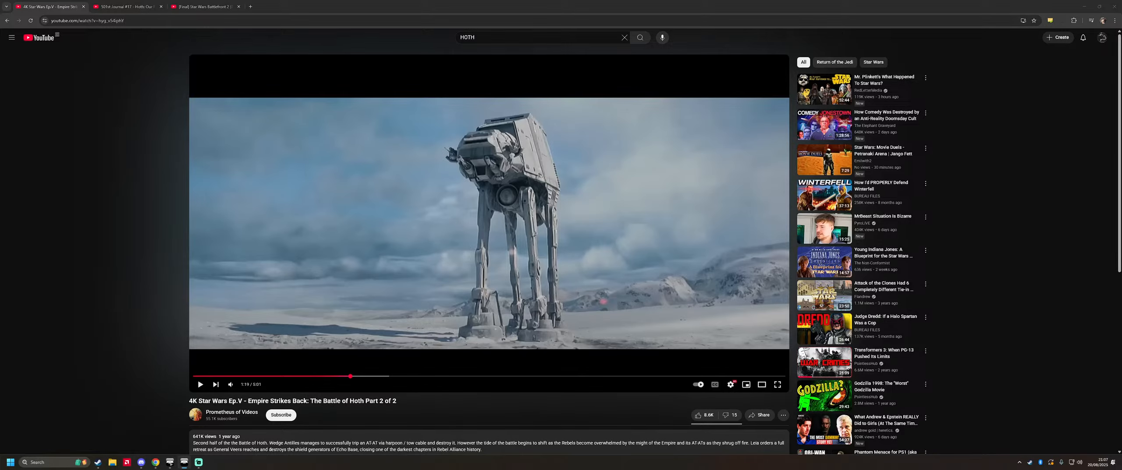
{"action": "key", "text": "alt+Tab"}
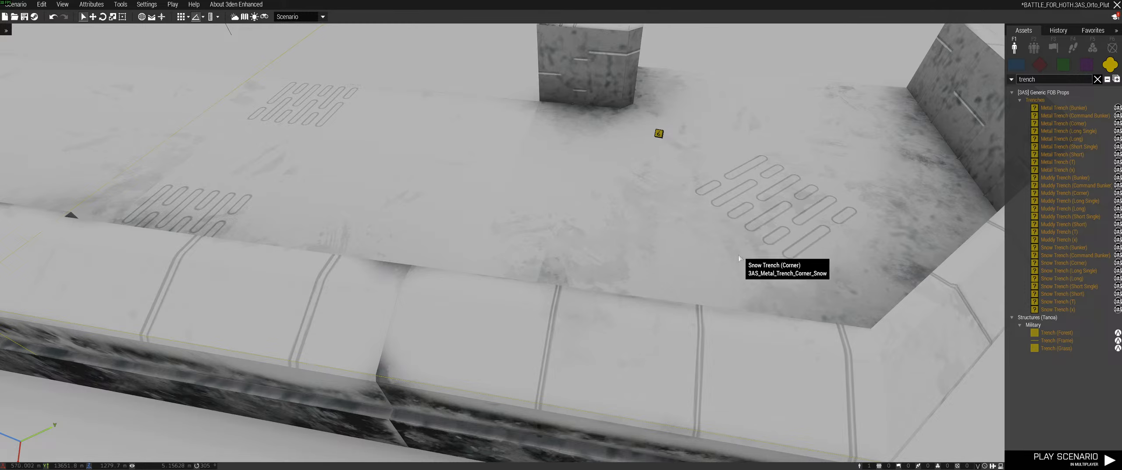
{"action": "scroll", "coordinate": [740, 256], "scroll_direction": "down", "scroll_amount": 5}
{"action": "key", "text": "ctrl+s"}
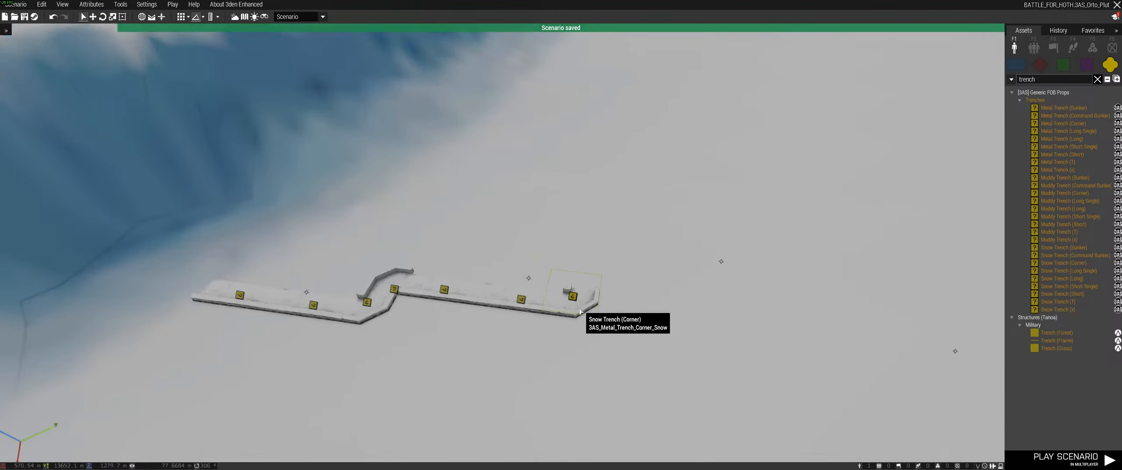
- Select the trench pieces over the cliff-end marker on the map and adjust their position relative to the marker
{"action": "key", "text": "m"}
{"action": "scroll", "coordinate": [494, 266], "scroll_direction": "up", "scroll_amount": 3}
{"action": "right_click_drag", "start_coordinate": [478, 316], "coordinate": [580, 135]}
{"action": "left_click_drag", "start_coordinate": [490, 240], "coordinate": [587, 121]}
{"action": "left_click_drag", "start_coordinate": [559, 148], "coordinate": [553, 166]}
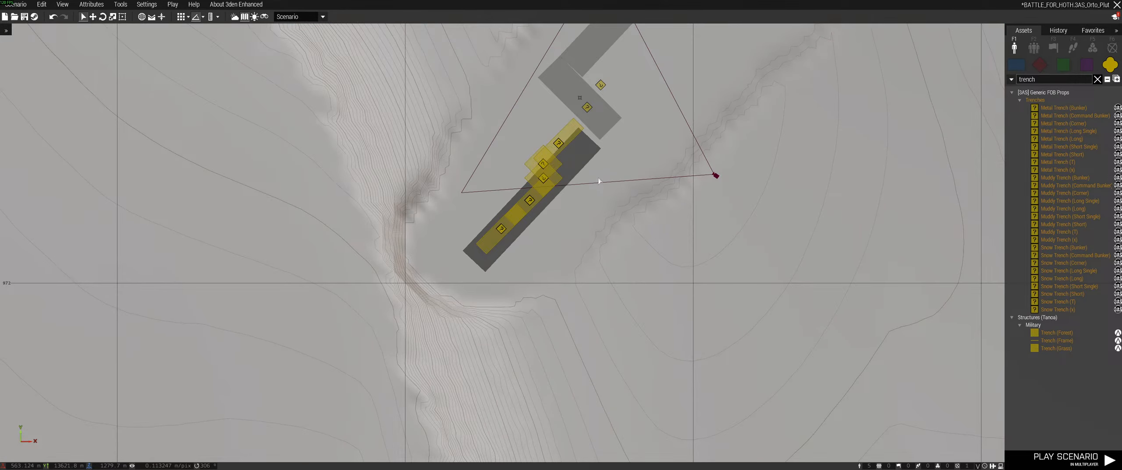
{"action": "scroll", "coordinate": [596, 114], "scroll_direction": "up", "scroll_amount": 2}
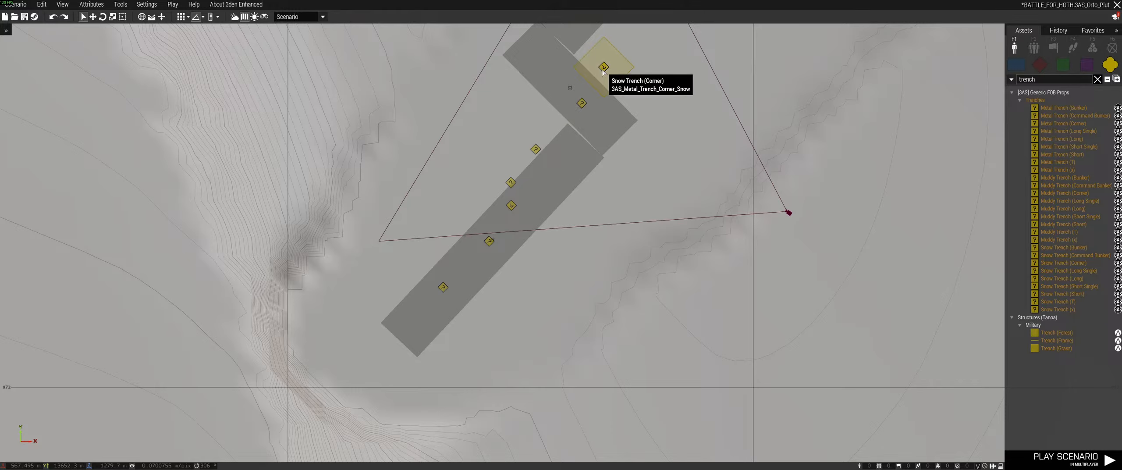
{"action": "key", "text": "m"}
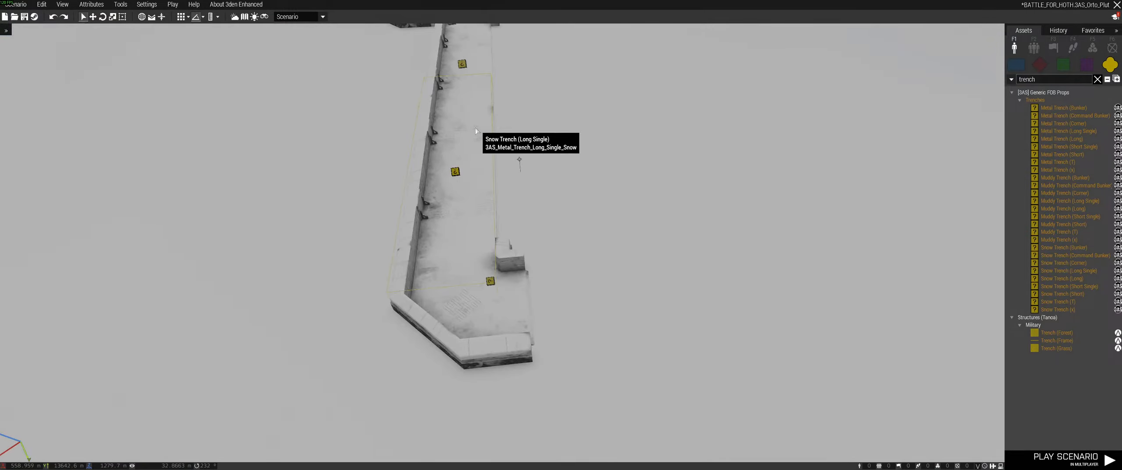
{"action": "key", "text": "ctrl+v"}
{"action": "left_click_drag", "start_coordinate": [630, 184], "coordinate": [810, 189], "text": "shift"}
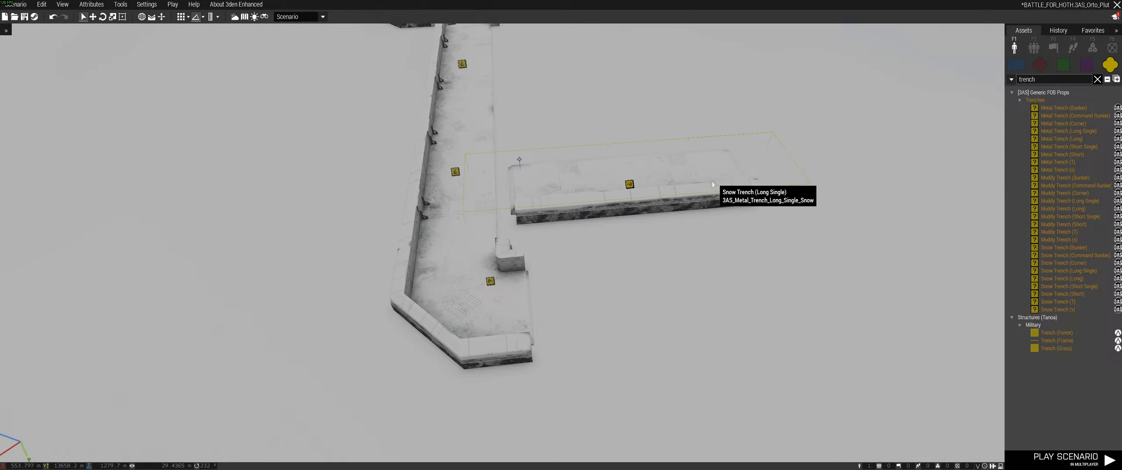
{"action": "key", "text": "Delete"}
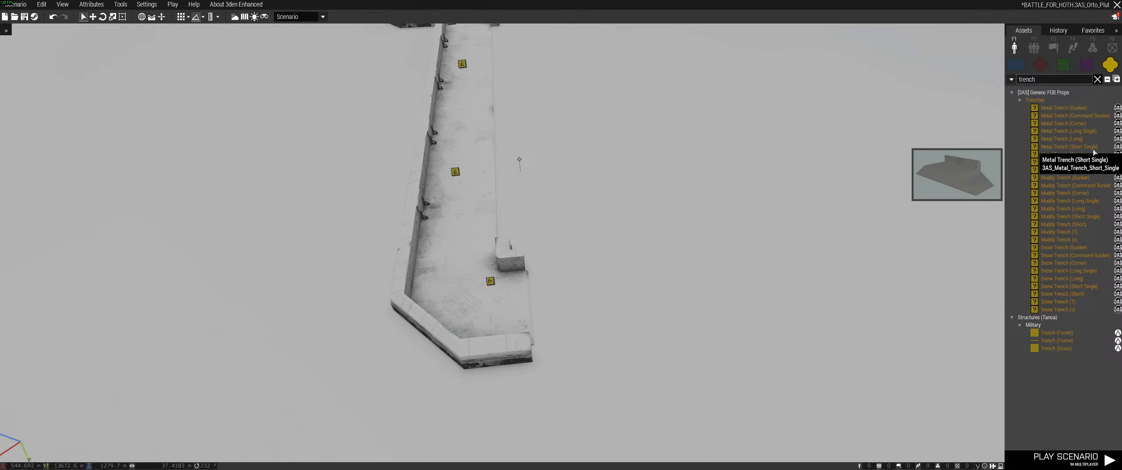
- Place a Snow Trench (Long) at the corner piece's open end, rotate it and align its parapet flush with the corner
{"action": "left_click_drag", "start_coordinate": [1091, 271], "coordinate": [638, 291]}
{"action": "left_click_drag", "start_coordinate": [876, 283], "coordinate": [876, 284], "text": "shift"}
{"action": "mouse_move", "coordinate": [641, 310]}
{"action": "left_mouse_down"}
{"action": "mouse_move", "coordinate": [691, 312]}
{"action": "mouse_move", "coordinate": [660, 313]}
{"action": "left_mouse_up"}
{"action": "right_click_drag", "start_coordinate": [661, 313], "coordinate": [651, 326]}
{"action": "scroll", "coordinate": [651, 325], "scroll_direction": "up", "scroll_amount": 5}
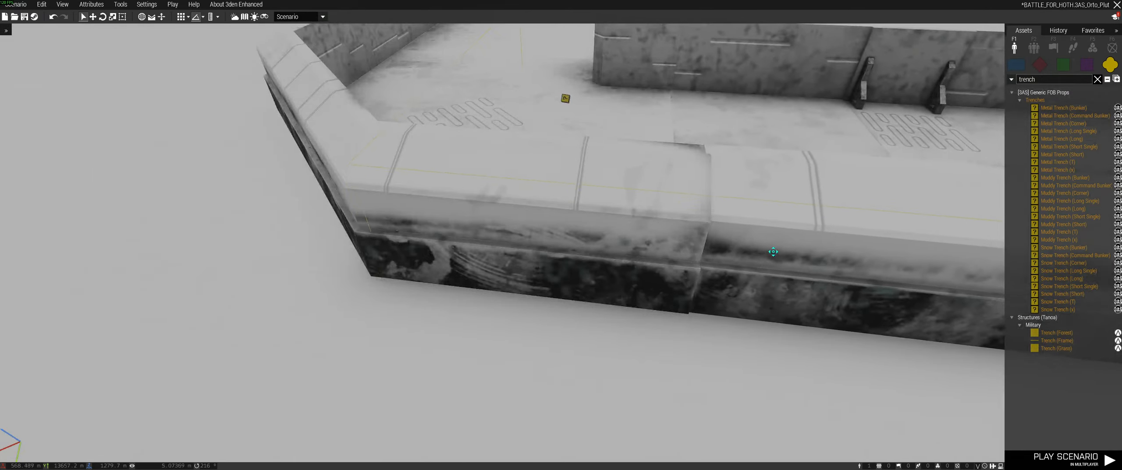
{"action": "scroll", "coordinate": [540, 256], "scroll_direction": "down", "scroll_amount": 5}
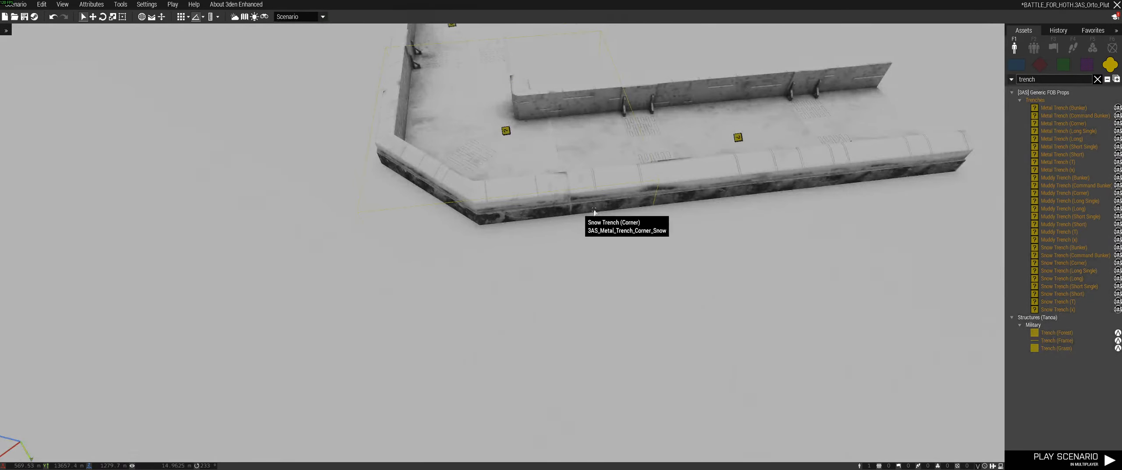
- Paste a Snow Trench (Corner) copy at the free end of the long piece, rotate it and fit it flush
{"action": "right_click_drag", "start_coordinate": [594, 212], "coordinate": [661, 205]}
{"action": "key", "text": "ctrl+v"}
{"action": "left_click_drag", "start_coordinate": [654, 209], "coordinate": [655, 172], "text": "shift"}
{"action": "scroll", "coordinate": [655, 192], "scroll_direction": "up", "scroll_amount": 5}
{"action": "scroll", "coordinate": [694, 134], "scroll_direction": "down", "scroll_amount": 4}
{"action": "left_click_drag", "start_coordinate": [691, 204], "coordinate": [635, 277]}
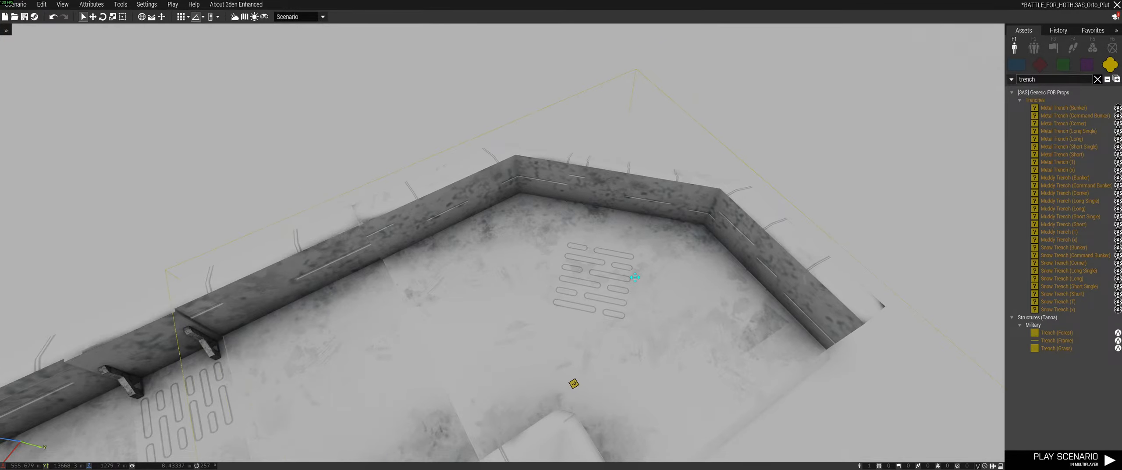
{"action": "scroll", "coordinate": [679, 262], "scroll_direction": "down", "scroll_amount": 5}
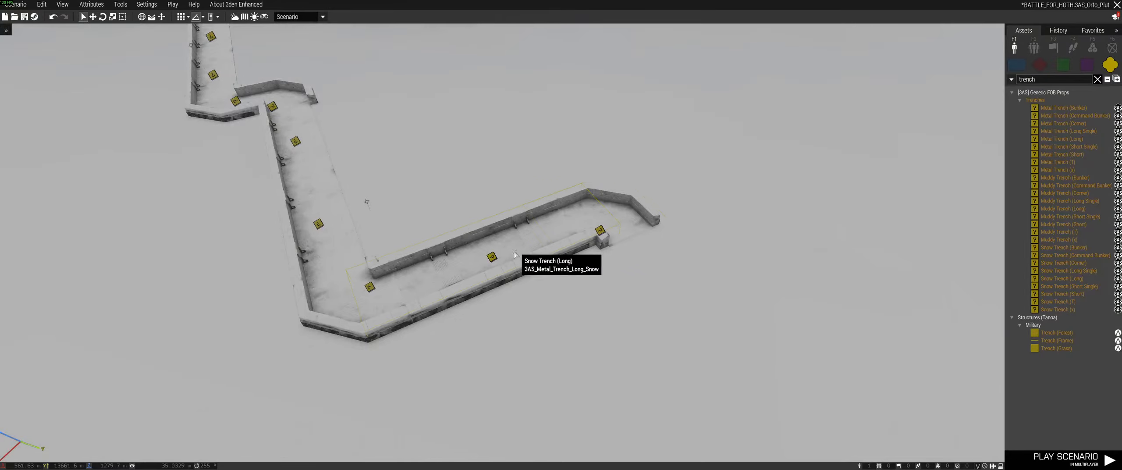
- Paste a Snow Trench (Long) beyond the new corner, rotate it into the outgoing direction and join its walls to the corner
{"action": "right_click_drag", "start_coordinate": [491, 268], "coordinate": [649, 285]}
{"action": "scroll", "coordinate": [648, 285], "scroll_direction": "up", "scroll_amount": 4}
{"action": "scroll", "coordinate": [648, 285], "scroll_direction": "down", "scroll_amount": 1}
{"action": "key", "text": "ctrl+v"}
{"action": "left_click_drag", "start_coordinate": [437, 274], "coordinate": [628, 382], "text": "shift"}
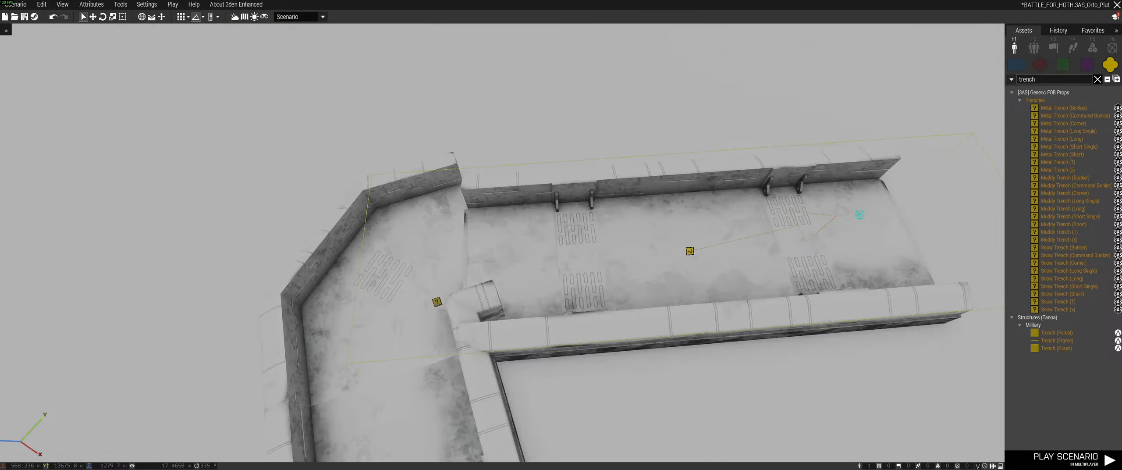
{"action": "left_click_drag", "start_coordinate": [860, 214], "coordinate": [996, 152], "text": "shift"}
{"action": "left_click_drag", "start_coordinate": [603, 300], "coordinate": [575, 220]}
{"action": "right_click_drag", "start_coordinate": [563, 252], "coordinate": [537, 287]}
{"action": "scroll", "coordinate": [537, 288], "scroll_direction": "up", "scroll_amount": 3}
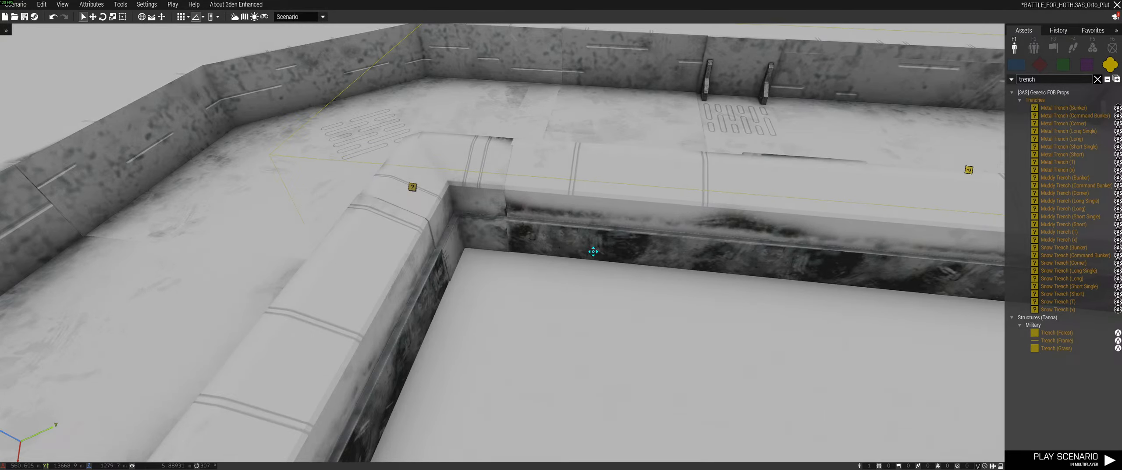
{"action": "scroll", "coordinate": [619, 285], "scroll_direction": "down", "scroll_amount": 5}
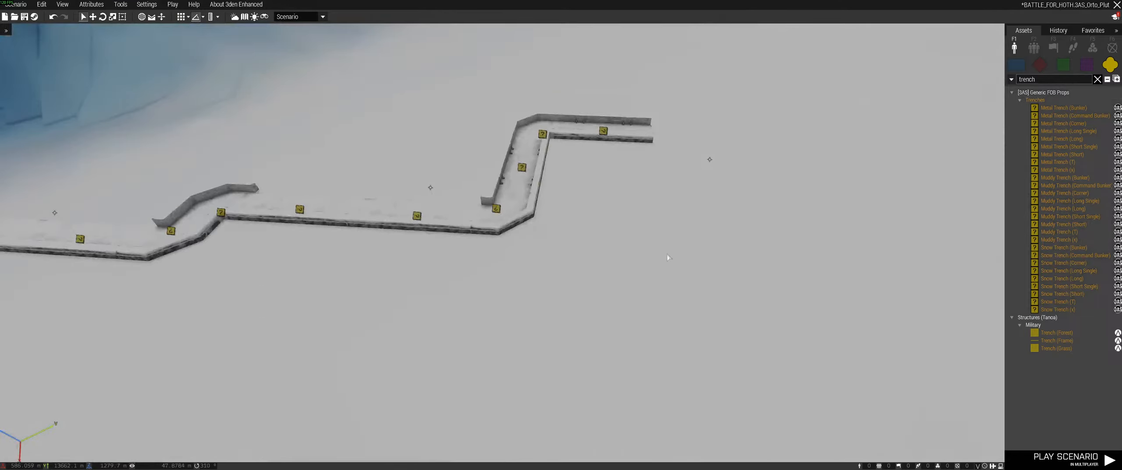
- Extend the trench's far end with another Snow Trench (Long) aligned flush with the previous one
{"action": "right_click_drag", "start_coordinate": [138, 211], "coordinate": [642, 252]}
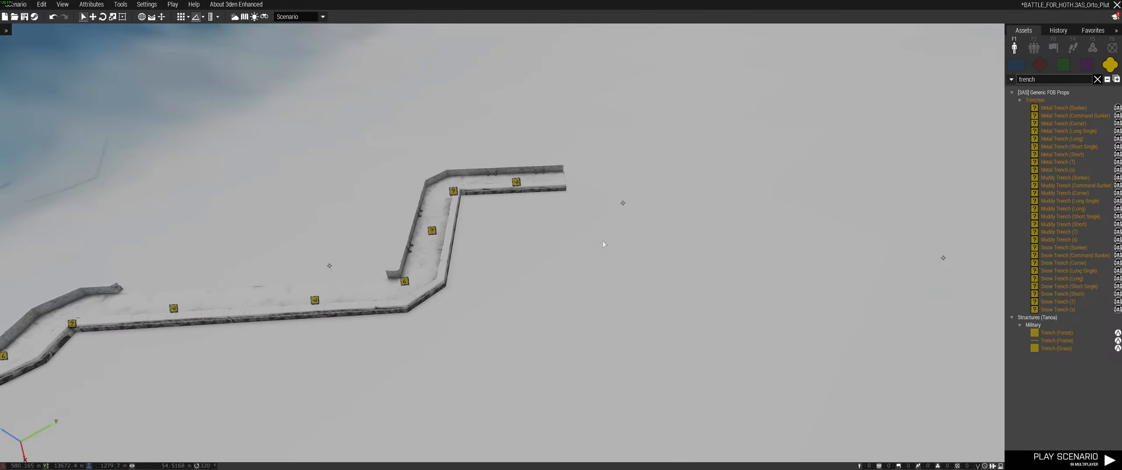
{"action": "scroll", "coordinate": [604, 244], "scroll_direction": "up", "scroll_amount": 3}
{"action": "scroll", "coordinate": [701, 271], "scroll_direction": "up", "scroll_amount": 4}
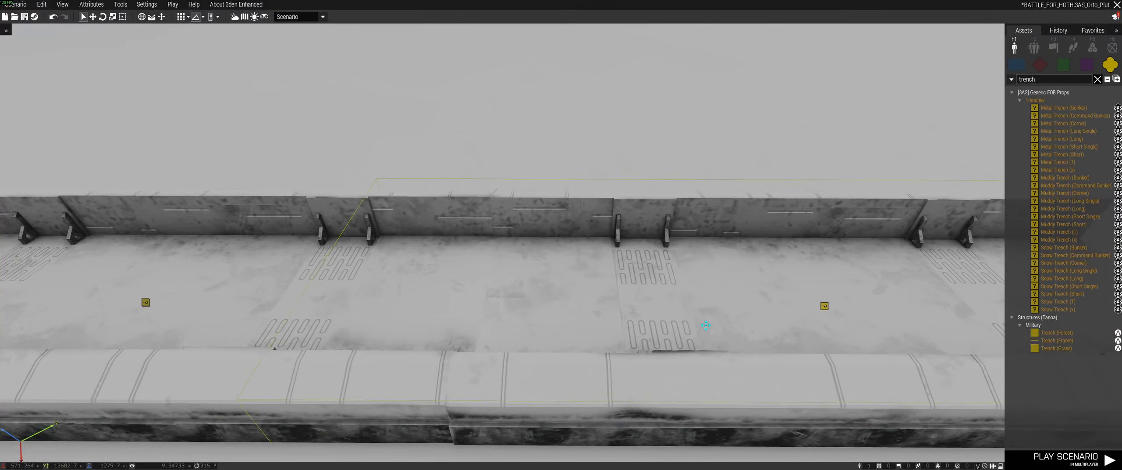
{"action": "scroll", "coordinate": [680, 353], "scroll_direction": "down", "scroll_amount": 5}
{"action": "right_click_drag", "start_coordinate": [578, 231], "coordinate": [277, 303]}
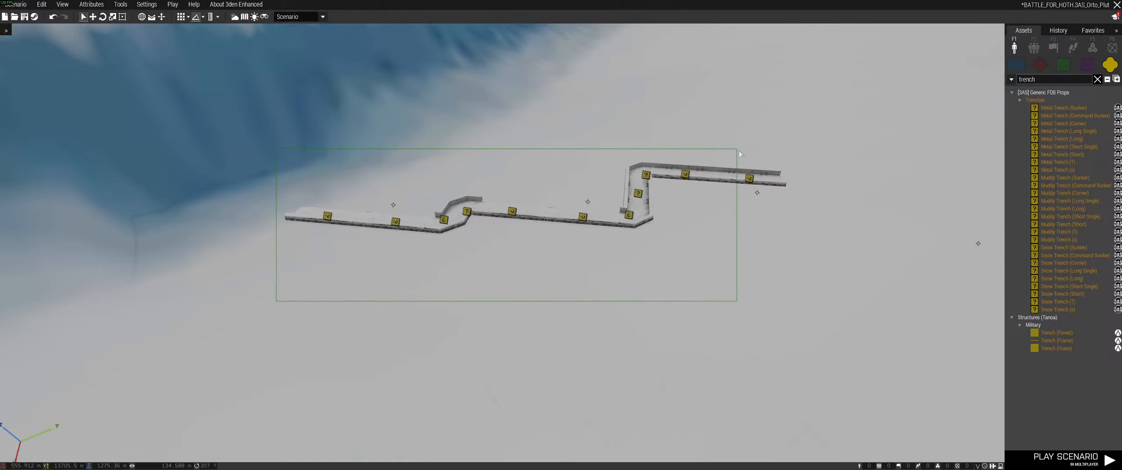
- Filter the placed entities by "trench" and select every Snow Trench piece in the results
{"action": "left_click", "coordinate": [6, 31]}
{"action": "left_click", "coordinate": [14, 41]}
{"action": "type", "text": "trench"}
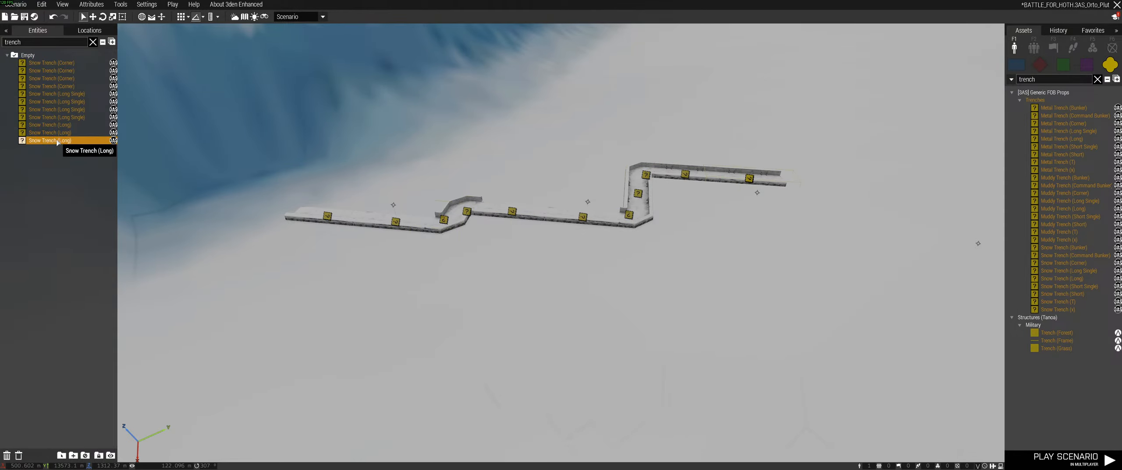
{"action": "type", "text": "w"}
{"action": "left_click", "coordinate": [152, 17]}
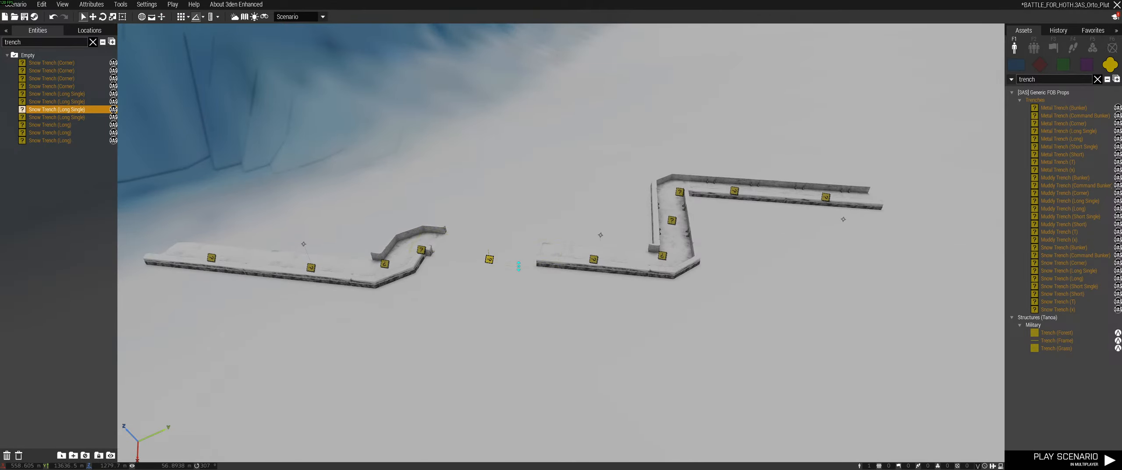
{"action": "left_click", "coordinate": [65, 140], "text": "shift"}
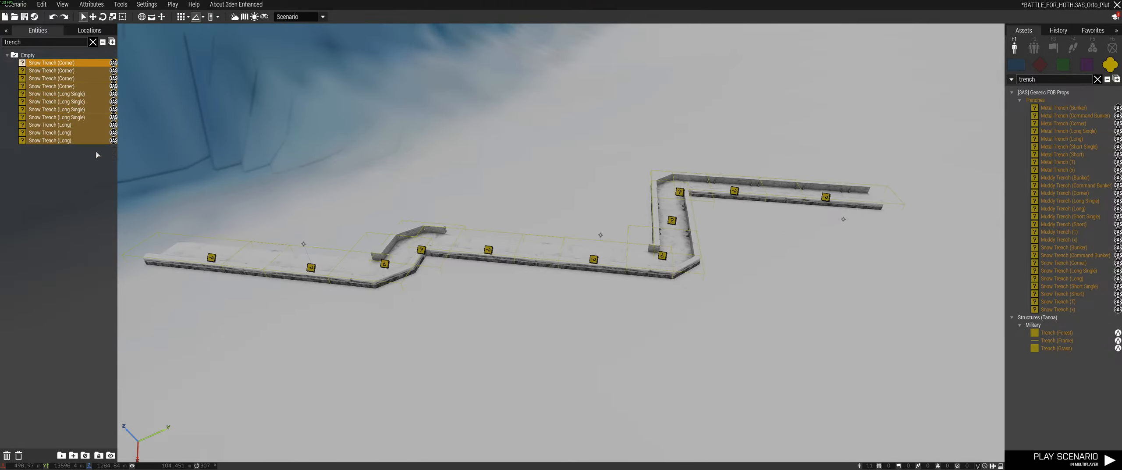
- Lower all the selected trench pieces vertically so they sink into the snow
{"action": "left_click_drag", "start_coordinate": [601, 270], "coordinate": [606, 274], "text": "alt"}
{"action": "key", "text": "s"}
{"action": "key", "text": "z"}
{"action": "right_click_drag", "start_coordinate": [605, 278], "coordinate": [401, 250]}
{"action": "key", "text": "w"}
{"action": "key", "text": "w"}
- Try digging the snow away from the sunken trench with the terrain Deformer at a brush size of 8 m
{"action": "key", "text": "ctrl+d"}
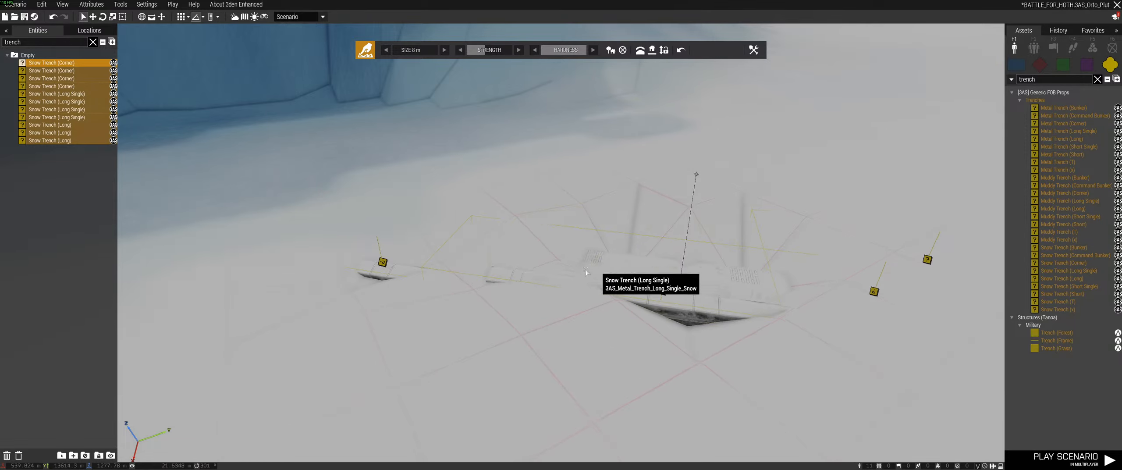
{"action": "left_click_drag", "start_coordinate": [778, 306], "coordinate": [466, 282]}
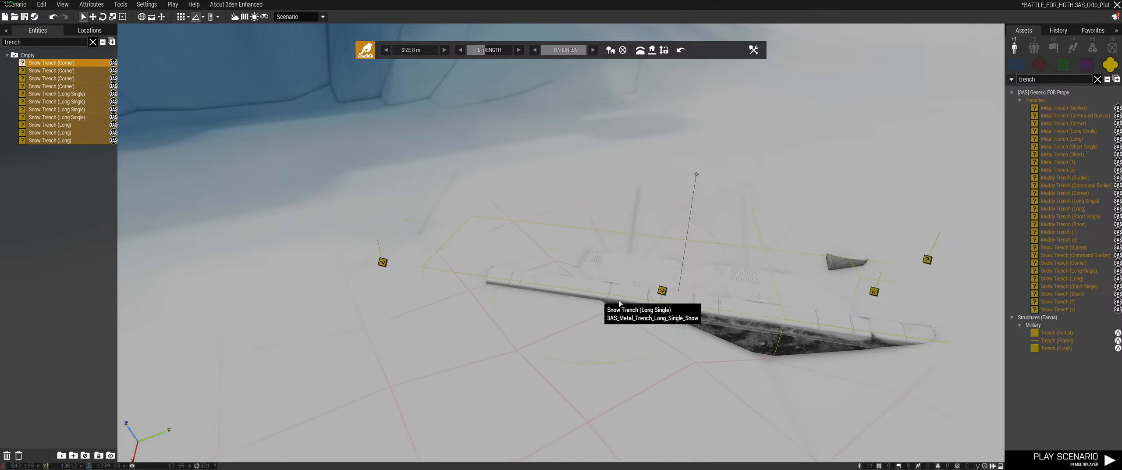
{"action": "mouse_move", "coordinate": [620, 302]}
{"action": "left_mouse_down"}
{"action": "mouse_move", "coordinate": [798, 331]}
{"action": "mouse_move", "coordinate": [633, 307]}
{"action": "left_mouse_up"}
{"action": "right_click_drag", "start_coordinate": [633, 306], "coordinate": [362, 237]}
{"action": "key", "text": "a"}
{"action": "key", "text": "w"}
{"action": "key", "text": "Escape"}
- Reopen the terrain Deformer with an 80 m brush and level the snow beside the trench to a height picked from the ground
{"action": "right_click_drag", "start_coordinate": [598, 268], "coordinate": [402, 47]}
{"action": "key", "text": "w"}
{"action": "key", "text": "ctrl+d"}
{"action": "key", "text": "s"}
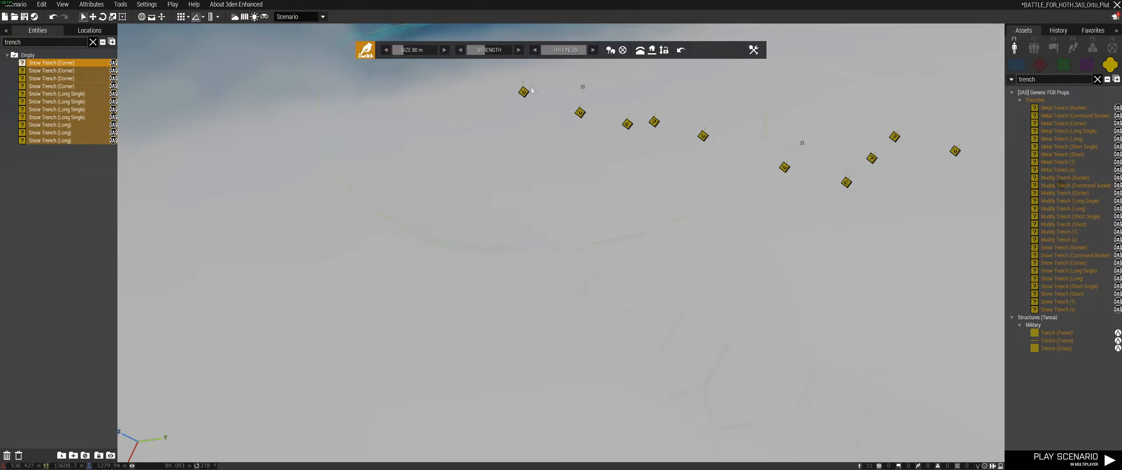
{"action": "mouse_move", "coordinate": [574, 124]}
{"action": "right_mouse_down"}
{"action": "mouse_move", "coordinate": [751, 250]}
{"action": "mouse_move", "coordinate": [695, 238]}
{"action": "right_mouse_up"}
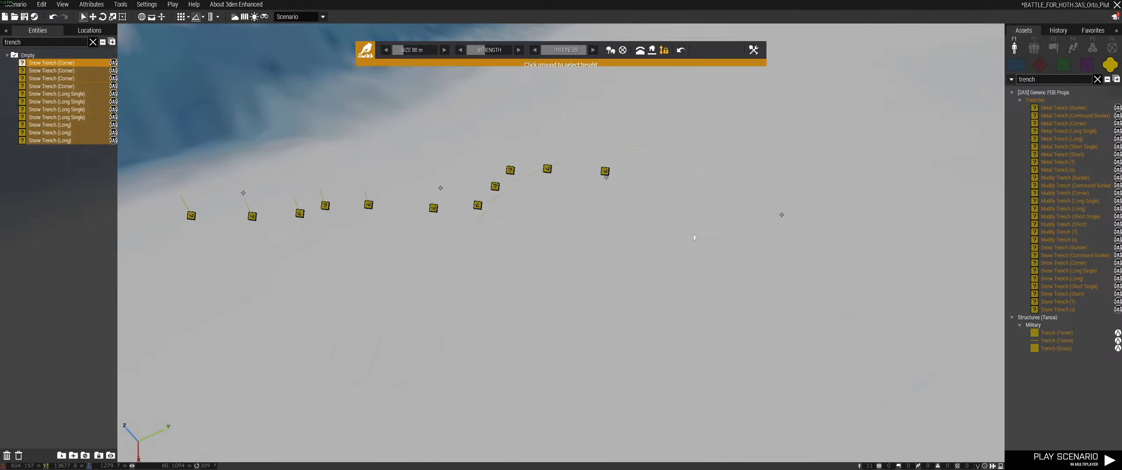
{"action": "left_click_drag", "start_coordinate": [691, 235], "coordinate": [643, 190]}
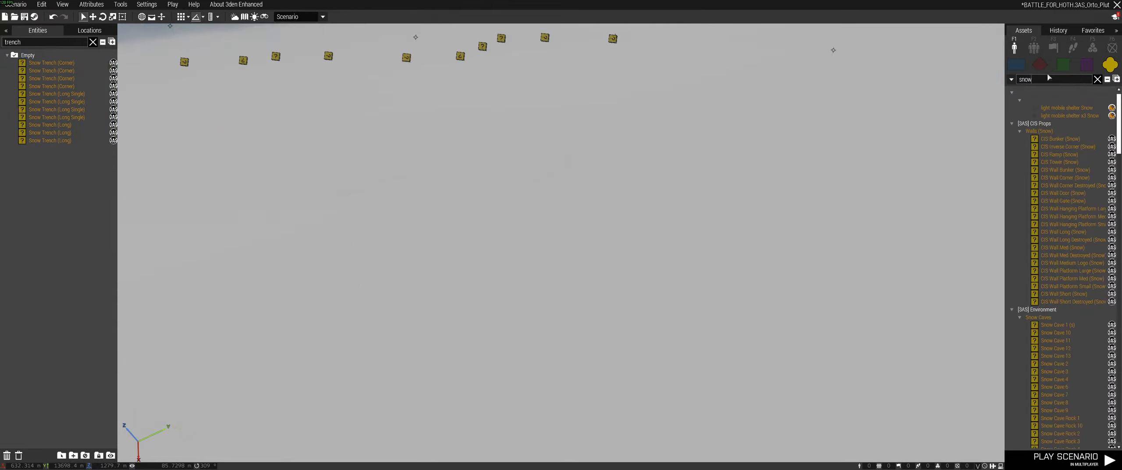
- Try placing a UNSCDF snow infantry unit near the trench, and undo the placement
{"action": "left_click", "coordinate": [1016, 65]}
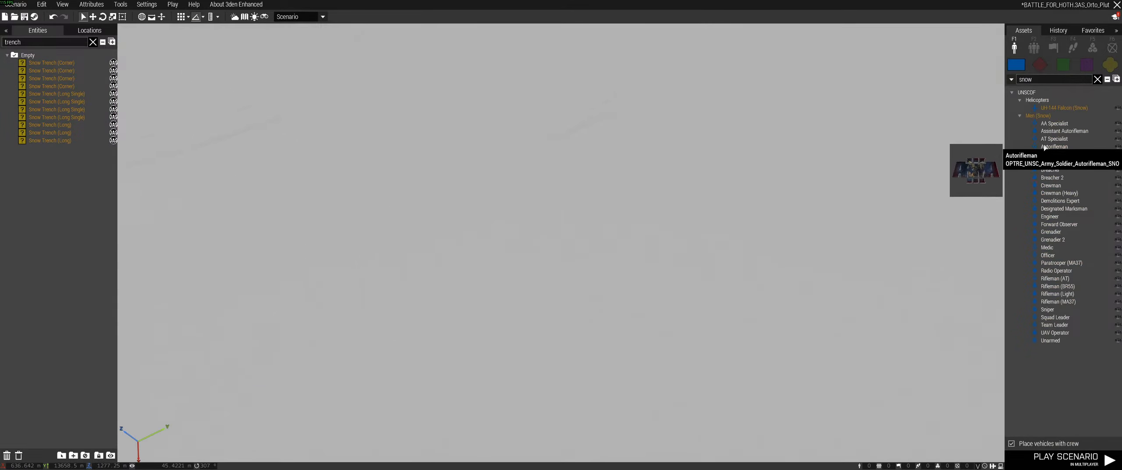
{"action": "left_click", "coordinate": [1052, 162]}
{"action": "left_click", "coordinate": [782, 193]}
{"action": "right_click_drag", "start_coordinate": [793, 188], "coordinate": [898, 112]}
{"action": "key", "text": "ctrl+z"}
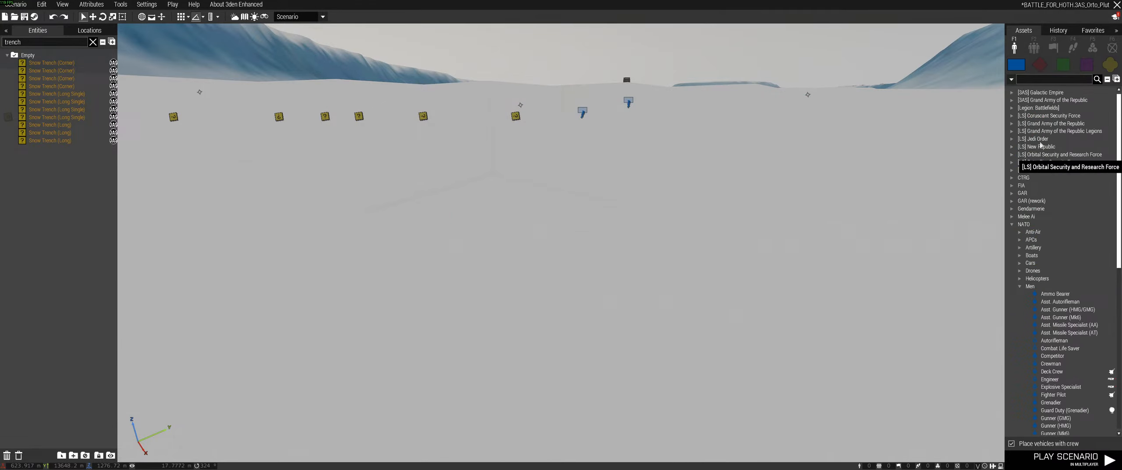
- Search the units for "storm", place a [3AS] Stormtrooper (CG) on the snow and open its loadout for editing
{"action": "type", "text": "st"}
{"action": "left_click", "coordinate": [1048, 123]}
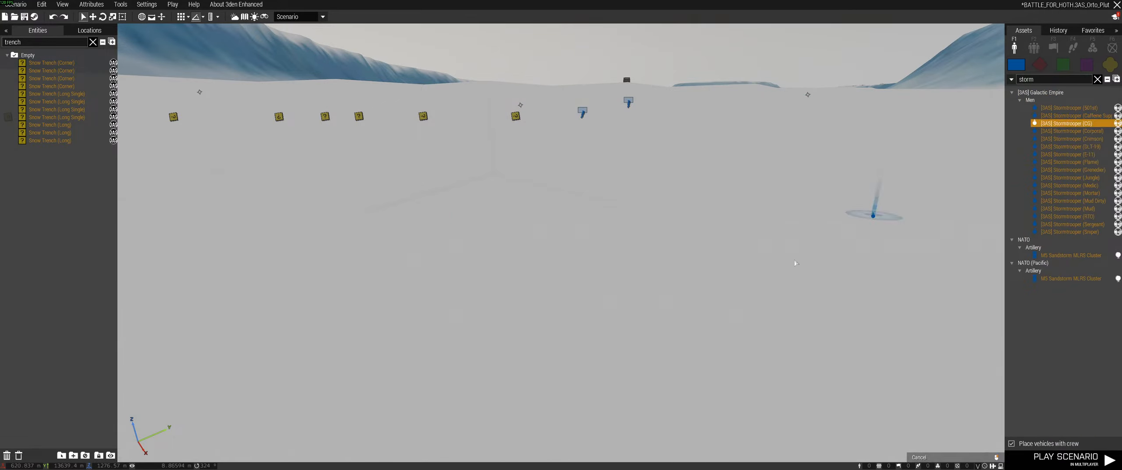
{"action": "left_click", "coordinate": [677, 304]}
{"action": "right_click", "coordinate": [677, 305]}
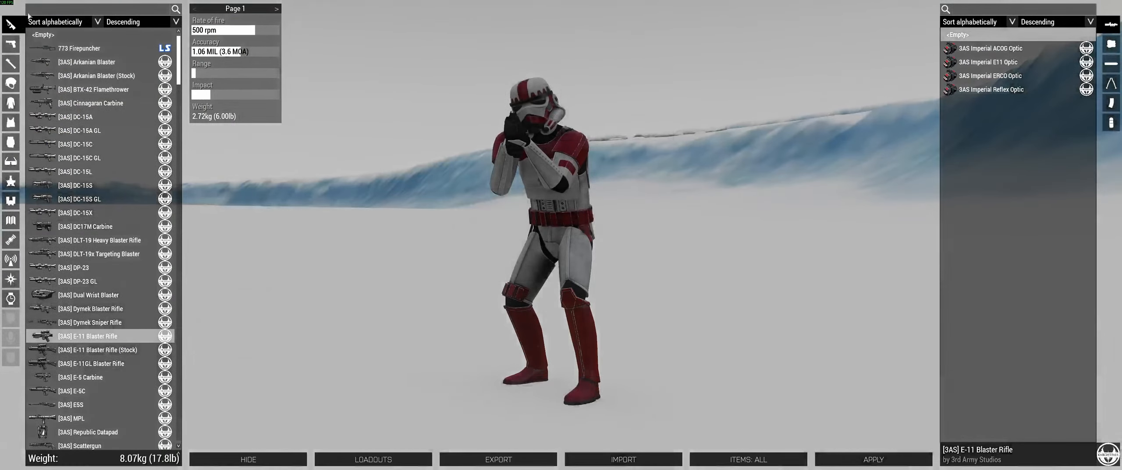
- Preview the available helmets on the stormtrooper, going down the list from the standard [3AS] Stormtrooper Helmet
{"action": "left_click", "coordinate": [11, 83]}
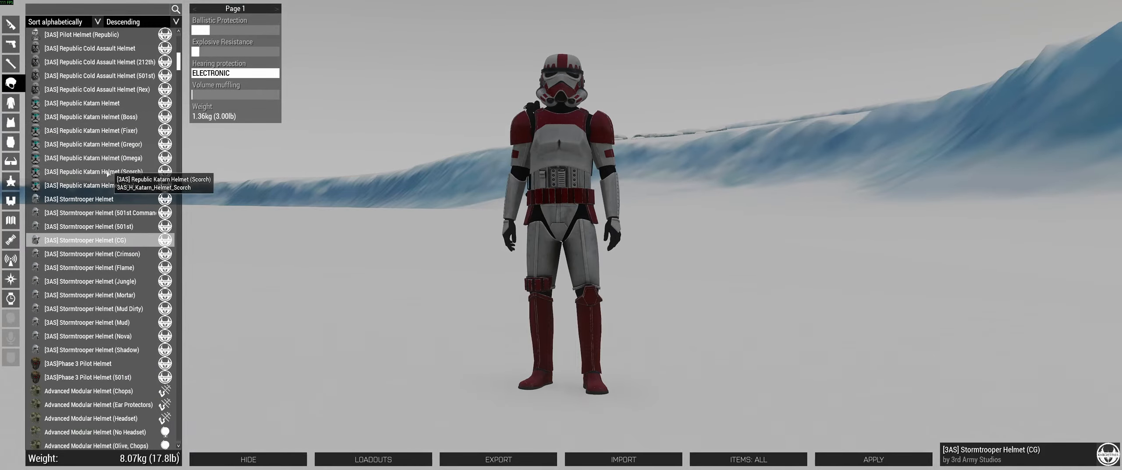
{"action": "left_click", "coordinate": [106, 200]}
{"action": "key", "text": "Down"}
{"action": "key", "text": "Down"}
{"action": "key", "text": "Down"}
{"action": "key", "text": "Down"}
{"action": "key", "text": "Down"}
{"action": "key", "text": "Down"}
{"action": "key", "text": "Down"}
{"action": "key", "text": "Down"}
{"action": "key", "text": "Down"}
{"action": "key", "text": "Down"}
{"action": "key", "text": "Down"}
{"action": "key", "text": "Down"}
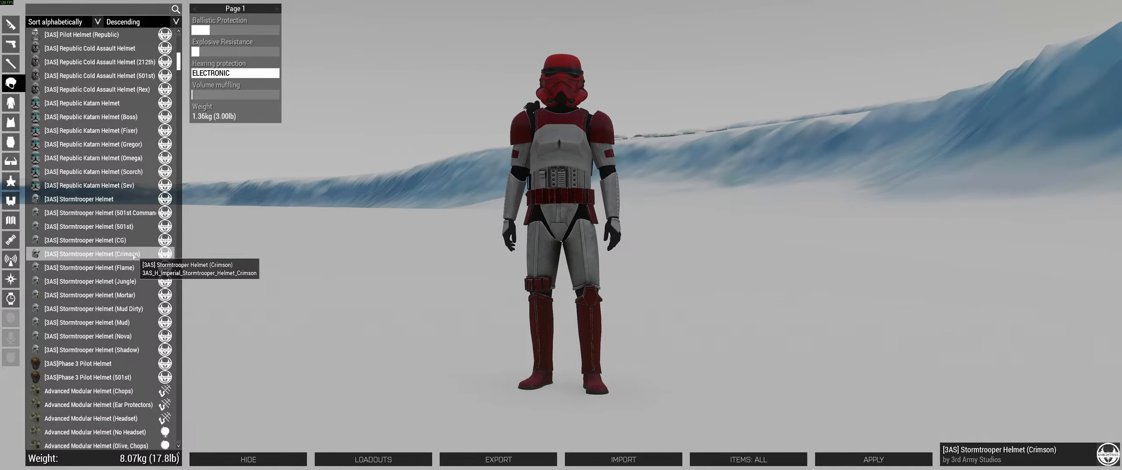
{"action": "key", "text": "Down"}
{"action": "key", "text": "Down"}
{"action": "key", "text": "Down"}
{"action": "key", "text": "Down"}
{"action": "key", "text": "Down"}
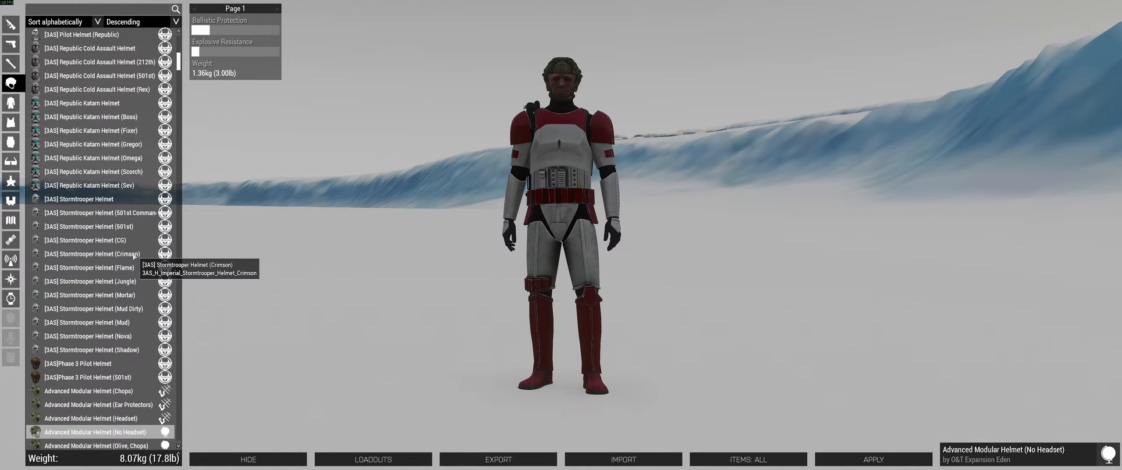
- Filter the helmets by "storm", preview each variant through [3AS] Stormtrooper Helmet (Shadow), and leave the loadout editor without applying
{"action": "left_click", "coordinate": [93, 15]}
{"action": "type", "text": "stor"}
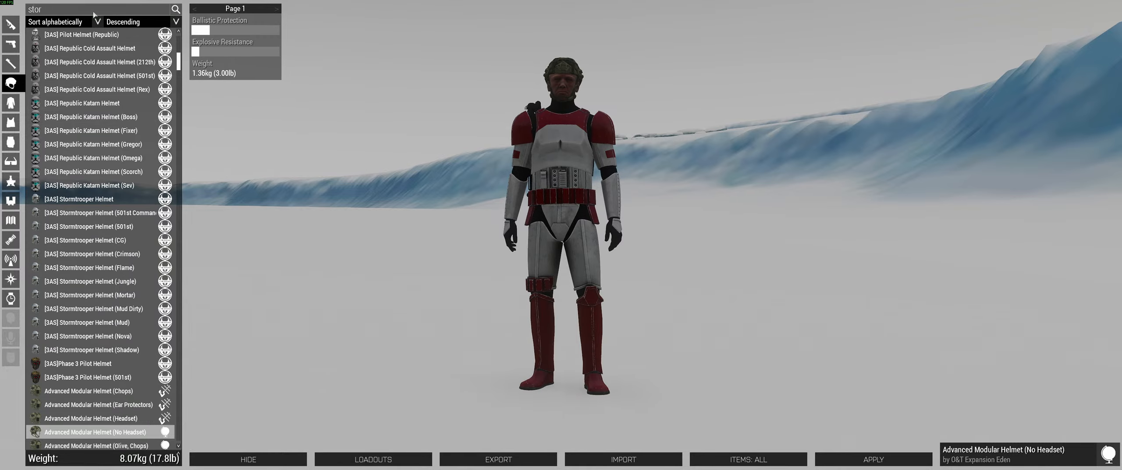
{"action": "type", "text": "m"}
{"action": "left_click", "coordinate": [101, 40]}
{"action": "key", "text": "Down"}
{"action": "key", "text": "Down"}
{"action": "key", "text": "Down"}
{"action": "key", "text": "Down"}
{"action": "key", "text": "Down"}
{"action": "key", "text": "Down"}
{"action": "key", "text": "Down"}
{"action": "key", "text": "Down"}
{"action": "key", "text": "Down"}
{"action": "key", "text": "Down"}
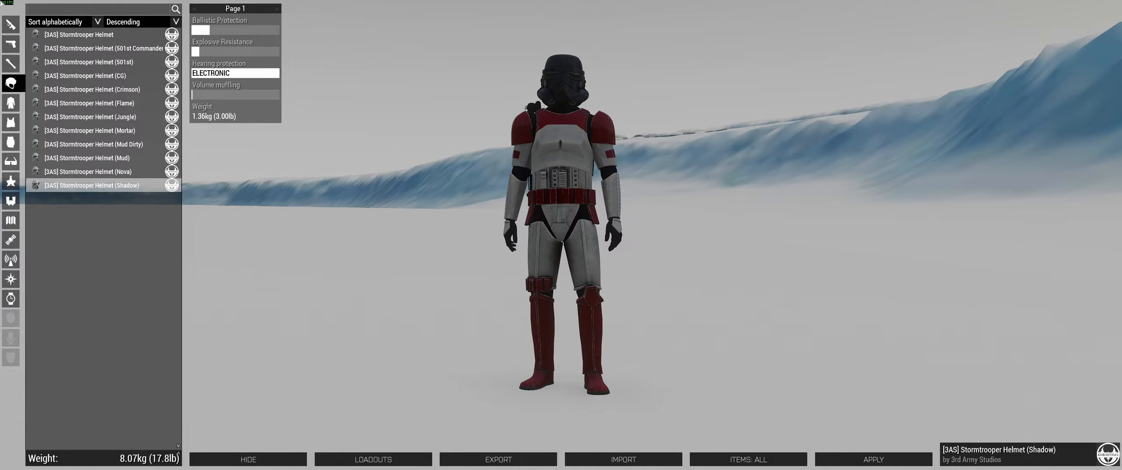
{"action": "key", "text": "Escape"}
- Return to an overview of the trench line and save the scenario
{"action": "right_click_drag", "start_coordinate": [742, 205], "coordinate": [649, 200]}
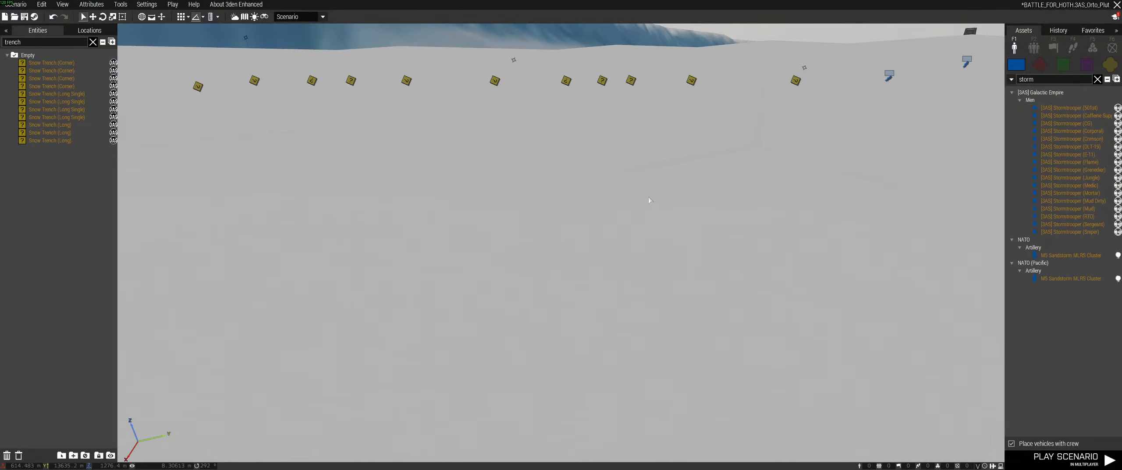
{"action": "right_click_drag", "start_coordinate": [501, 216], "coordinate": [421, 222]}
{"action": "key", "text": "q"}
{"action": "right_click_drag", "start_coordinate": [565, 271], "coordinate": [589, 239]}
{"action": "key", "text": "z"}
{"action": "key", "text": "ctrl+s"}
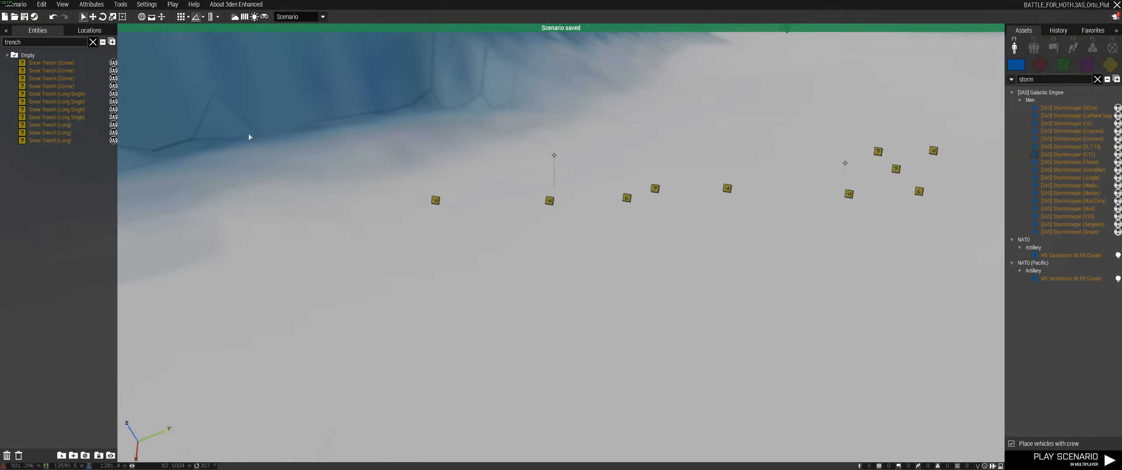
- Compare the trench pieces with the zigzag markers on the map, including the outermost Snow Trench (Long)
{"action": "key", "text": "m"}
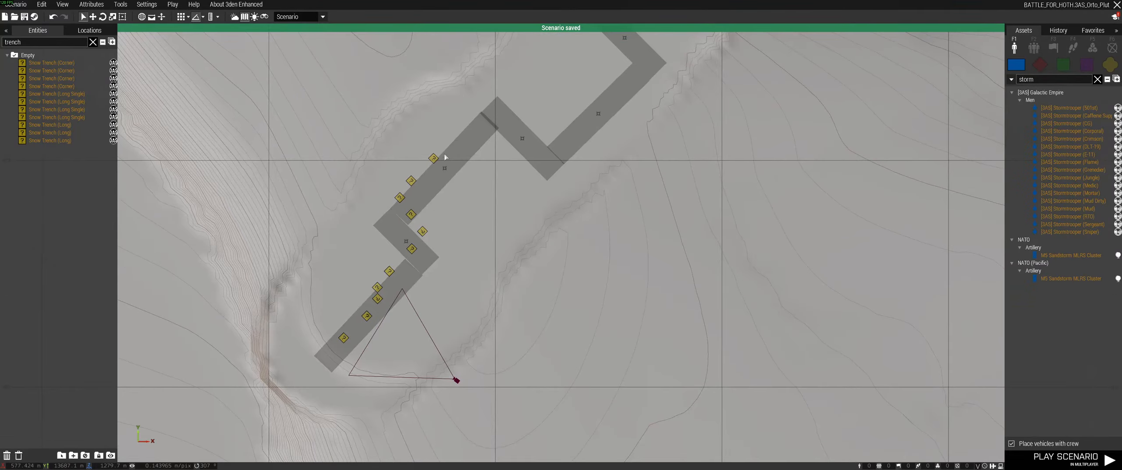
{"action": "right_click_drag", "start_coordinate": [438, 158], "coordinate": [364, 207]}
{"action": "scroll", "coordinate": [362, 208], "scroll_direction": "up", "scroll_amount": 3}
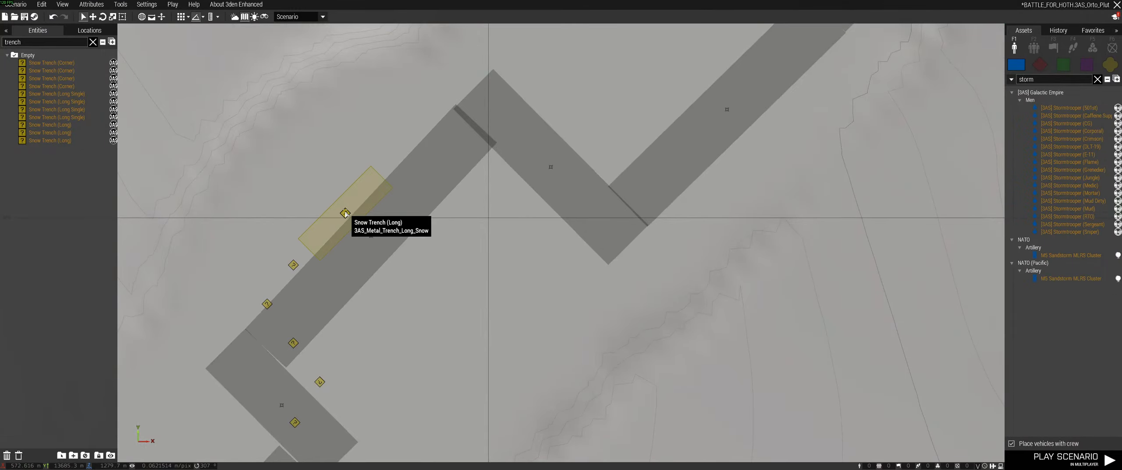
{"action": "left_click", "coordinate": [346, 212]}
{"action": "key", "text": "m"}
- Select all the buried snow trench pieces and bring them back up to the terrain surface
{"action": "right_click_drag", "start_coordinate": [575, 177], "coordinate": [631, 197]}
{"action": "scroll", "coordinate": [626, 199], "scroll_direction": "down", "scroll_amount": 3}
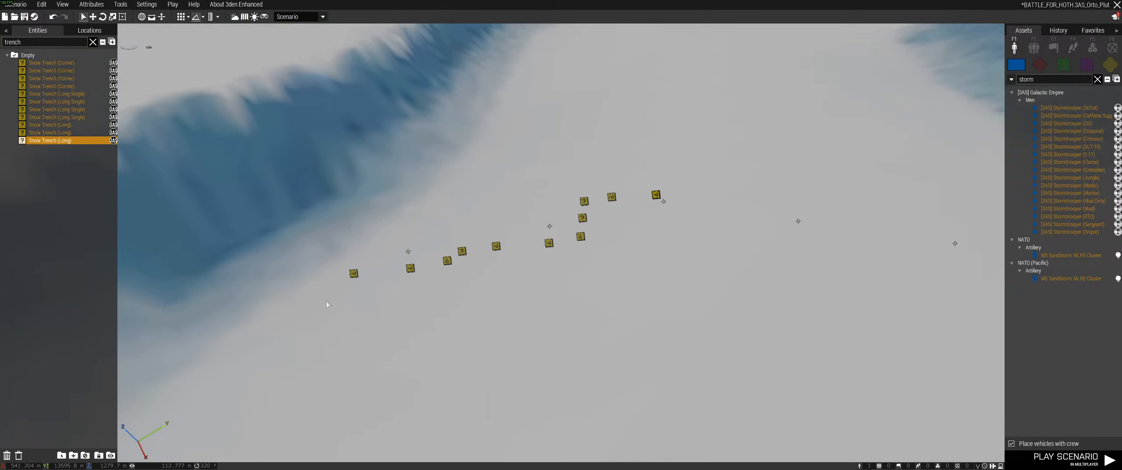
{"action": "left_click_drag", "start_coordinate": [739, 147], "coordinate": [740, 148]}
{"action": "right_click_drag", "start_coordinate": [684, 201], "coordinate": [593, 253]}
{"action": "scroll", "coordinate": [594, 252], "scroll_direction": "up", "scroll_amount": 5}
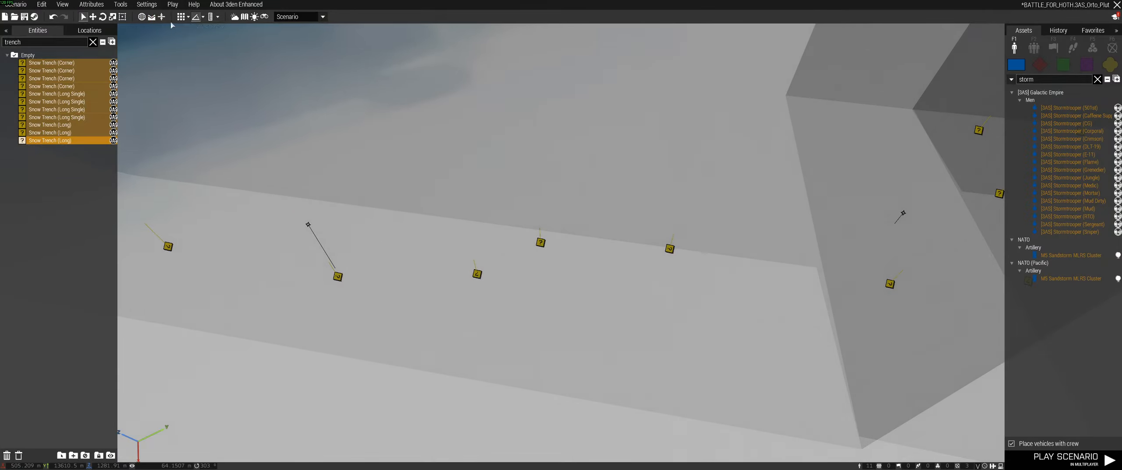
{"action": "key", "text": "x"}
{"action": "right_click_drag", "start_coordinate": [552, 250], "coordinate": [756, 246]}
{"action": "key", "text": "w"}
{"action": "left_click", "coordinate": [690, 271]}
- Add another copy of Snow Trench (Long) to the open end of the trench line, making that straight run three pieces long
{"action": "right_click_drag", "start_coordinate": [690, 271], "coordinate": [492, 301]}
{"action": "key", "text": "a"}
{"action": "key", "text": "m"}
{"action": "key", "text": "m"}
{"action": "key", "text": "ctrl+v"}
{"action": "left_click_drag", "start_coordinate": [698, 325], "coordinate": [672, 352]}
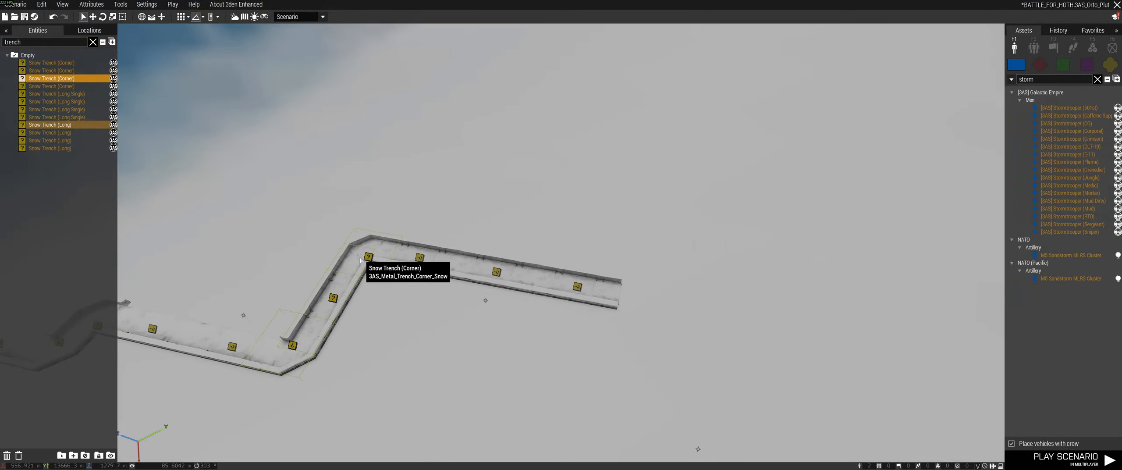
- Paste a copy of the connecting section, two Snow Trench (Corner) pieces with a Snow Trench (Long) between them, beyond the trench's open end
{"action": "key", "text": "ctrl+v"}
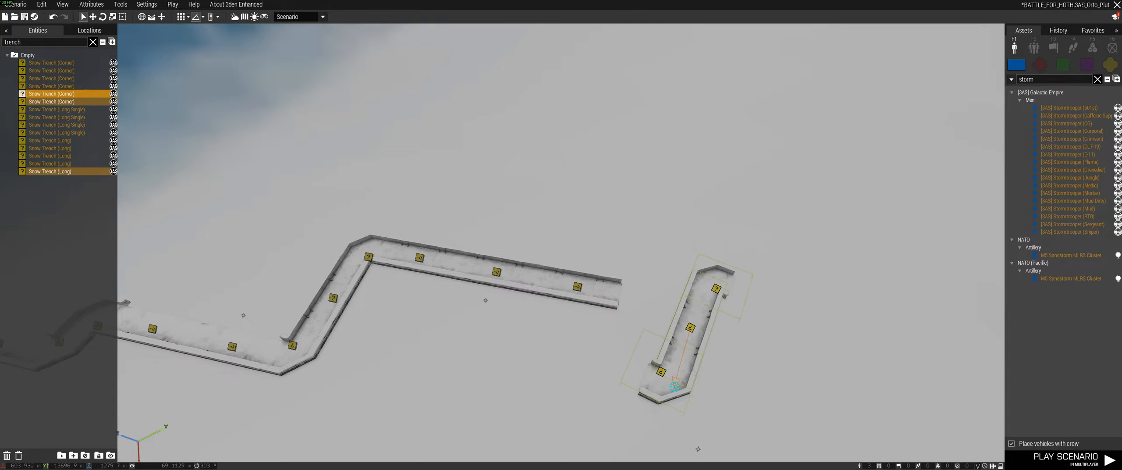
{"action": "right_click_drag", "start_coordinate": [750, 348], "coordinate": [751, 344]}
{"action": "key", "text": "w"}
{"action": "left_click", "coordinate": [750, 344]}
- Rotate the copied section's corner nearest the trench line's height and fit it flush against the end of its Snow Trench (Long)
{"action": "left_click_drag", "start_coordinate": [633, 251], "coordinate": [606, 342], "text": "shift"}
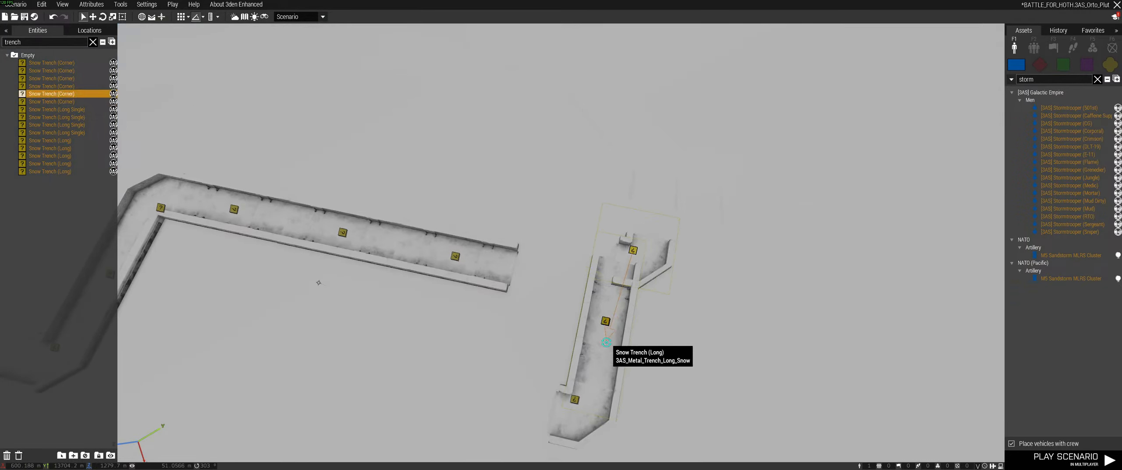
{"action": "scroll", "coordinate": [611, 257], "scroll_direction": "up", "scroll_amount": 5}
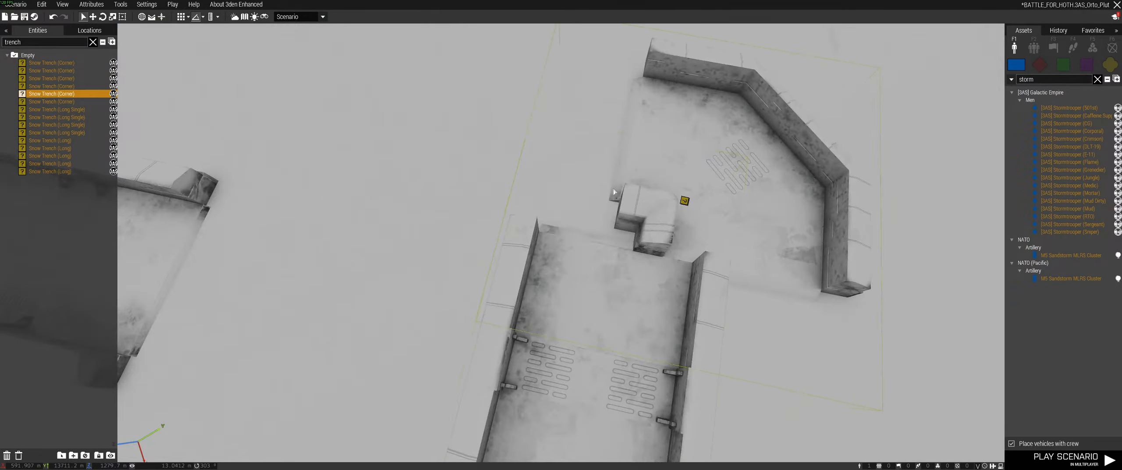
{"action": "left_click_drag", "start_coordinate": [683, 198], "coordinate": [519, 149]}
{"action": "scroll", "coordinate": [553, 263], "scroll_direction": "up", "scroll_amount": 6}
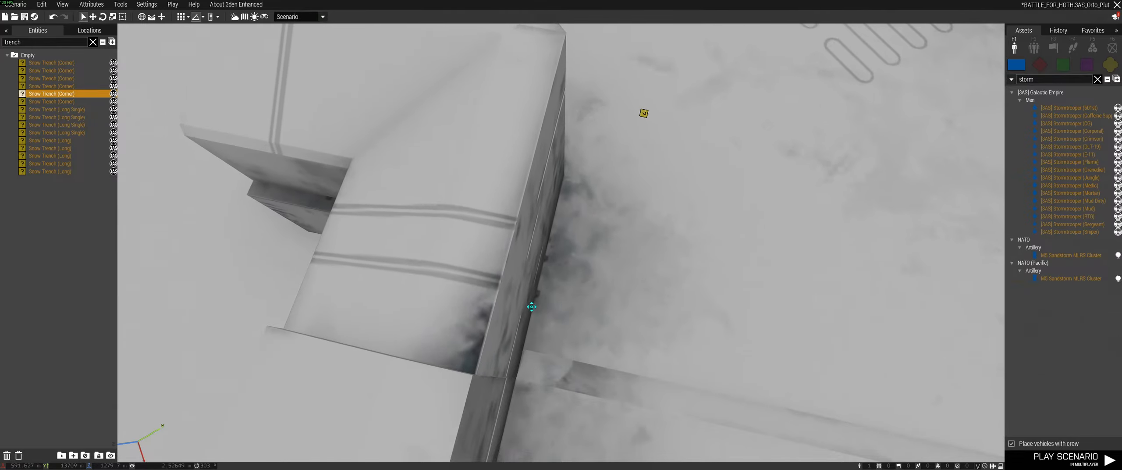
{"action": "right_click_drag", "start_coordinate": [530, 304], "coordinate": [443, 274]}
{"action": "left_click_drag", "start_coordinate": [350, 221], "coordinate": [432, 252]}
{"action": "left_click_drag", "start_coordinate": [475, 220], "coordinate": [469, 224]}
- Rotate the copied section's other Snow Trench (Corner) and align its walls with the opposite end of the long piece
{"action": "right_click_drag", "start_coordinate": [465, 224], "coordinate": [565, 206]}
{"action": "left_click_drag", "start_coordinate": [660, 134], "coordinate": [681, 258], "text": "shift"}
{"action": "right_click_drag", "start_coordinate": [681, 258], "coordinate": [518, 137]}
{"action": "left_click_drag", "start_coordinate": [519, 136], "coordinate": [496, 175]}
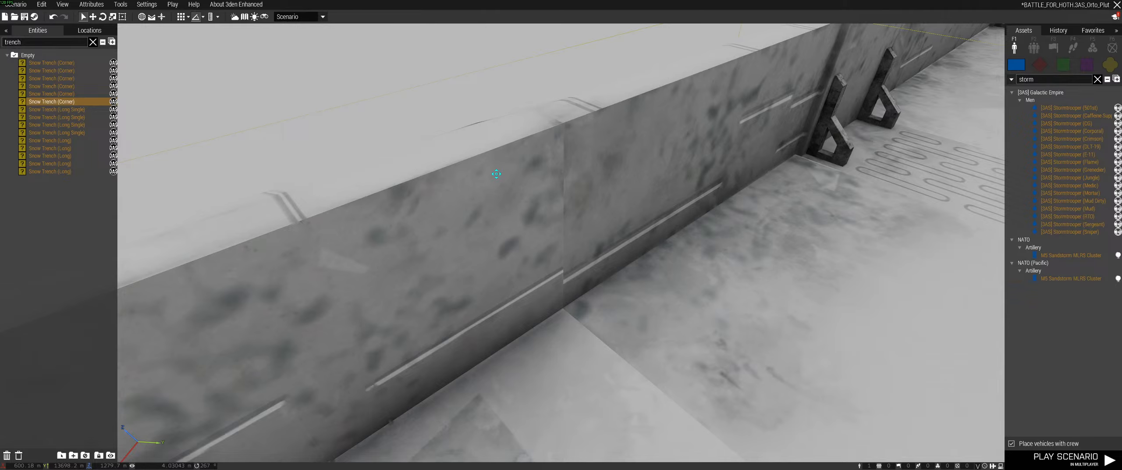
- Select the three-piece copied section and join its corner flush to the open end of the existing trench line
{"action": "scroll", "coordinate": [496, 174], "scroll_direction": "down", "scroll_amount": 5}
{"action": "right_click_drag", "start_coordinate": [496, 174], "coordinate": [557, 189]}
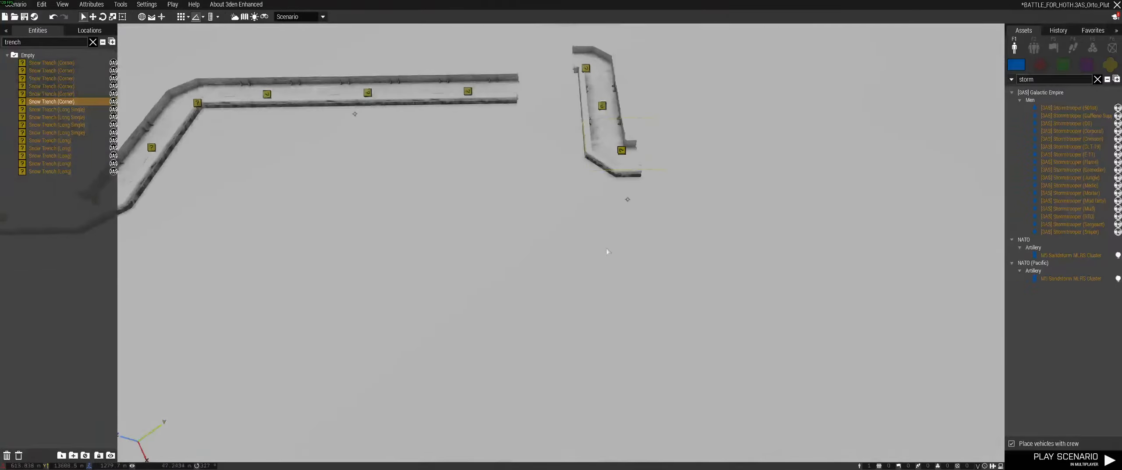
{"action": "left_click_drag", "start_coordinate": [574, 203], "coordinate": [675, 74]}
{"action": "scroll", "coordinate": [674, 152], "scroll_direction": "up", "scroll_amount": 2}
{"action": "scroll", "coordinate": [671, 153], "scroll_direction": "up", "scroll_amount": 3}
{"action": "left_click_drag", "start_coordinate": [656, 149], "coordinate": [521, 232]}
{"action": "scroll", "coordinate": [521, 232], "scroll_direction": "up", "scroll_amount": 3}
{"action": "right_click_drag", "start_coordinate": [521, 232], "coordinate": [649, 341]}
{"action": "scroll", "coordinate": [650, 341], "scroll_direction": "up", "scroll_amount": 1}
{"action": "left_click_drag", "start_coordinate": [571, 176], "coordinate": [527, 205]}
{"action": "left_click", "coordinate": [732, 51]}
- Paste a copy of the straight run of three Snow Trench (Long) pieces and move it to the section's open corner
{"action": "right_click_drag", "start_coordinate": [732, 51], "coordinate": [451, 242]}
{"action": "scroll", "coordinate": [816, 116], "scroll_direction": "down", "scroll_amount": 6}
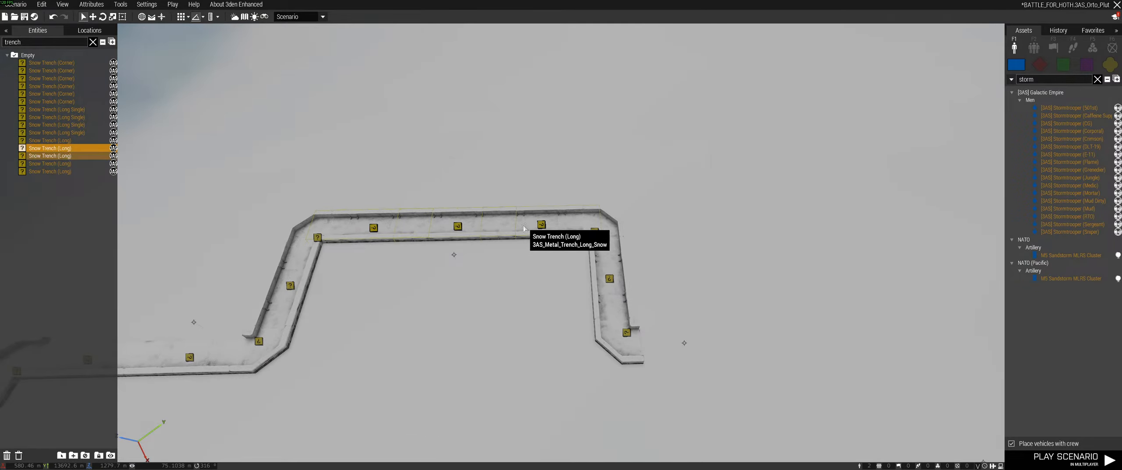
{"action": "key", "text": "ctrl+v"}
{"action": "right_click_drag", "start_coordinate": [739, 347], "coordinate": [758, 349]}
{"action": "scroll", "coordinate": [718, 348], "scroll_direction": "up", "scroll_amount": 5}
{"action": "right_click_drag", "start_coordinate": [681, 346], "coordinate": [608, 170]}
{"action": "left_click_drag", "start_coordinate": [605, 180], "coordinate": [693, 152]}
- Align the copied straight run flush with the corner piece and save the scenario
{"action": "right_click_drag", "start_coordinate": [694, 152], "coordinate": [522, 199]}
{"action": "scroll", "coordinate": [537, 142], "scroll_direction": "up", "scroll_amount": 4}
{"action": "scroll", "coordinate": [523, 200], "scroll_direction": "up", "scroll_amount": 3}
{"action": "mouse_move", "coordinate": [523, 200]}
{"action": "left_mouse_down"}
{"action": "mouse_move", "coordinate": [553, 203]}
{"action": "mouse_move", "coordinate": [540, 209]}
{"action": "left_mouse_up"}
{"action": "left_click", "coordinate": [546, 298]}
{"action": "scroll", "coordinate": [546, 298], "scroll_direction": "down", "scroll_amount": 10}
{"action": "mouse_move", "coordinate": [546, 298]}
{"action": "right_mouse_down"}
{"action": "mouse_move", "coordinate": [641, 268]}
{"action": "mouse_move", "coordinate": [551, 285]}
{"action": "right_mouse_up"}
- Compare the extended trench line with the remaining zigzag markers on the map, and return to the trench's open end
{"action": "key", "text": "m"}
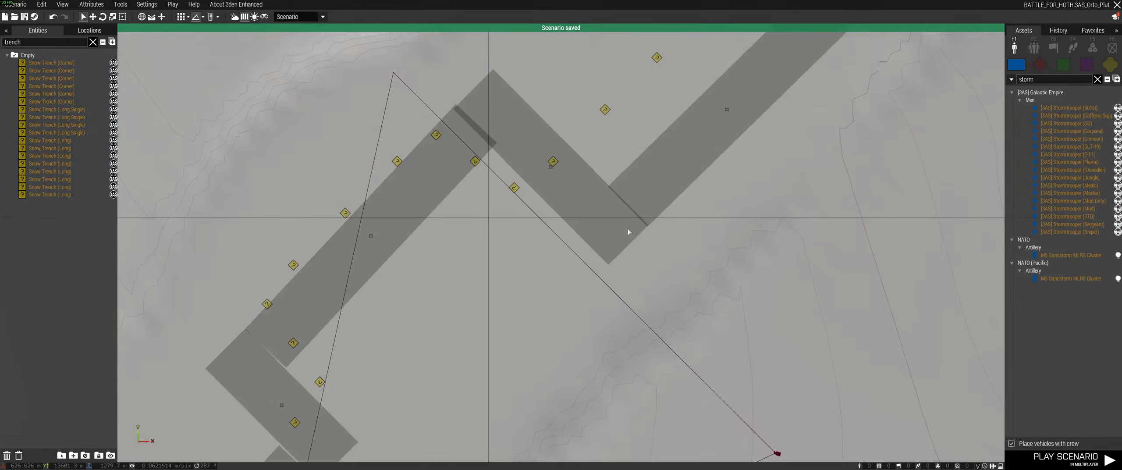
{"action": "scroll", "coordinate": [629, 236], "scroll_direction": "down", "scroll_amount": 5}
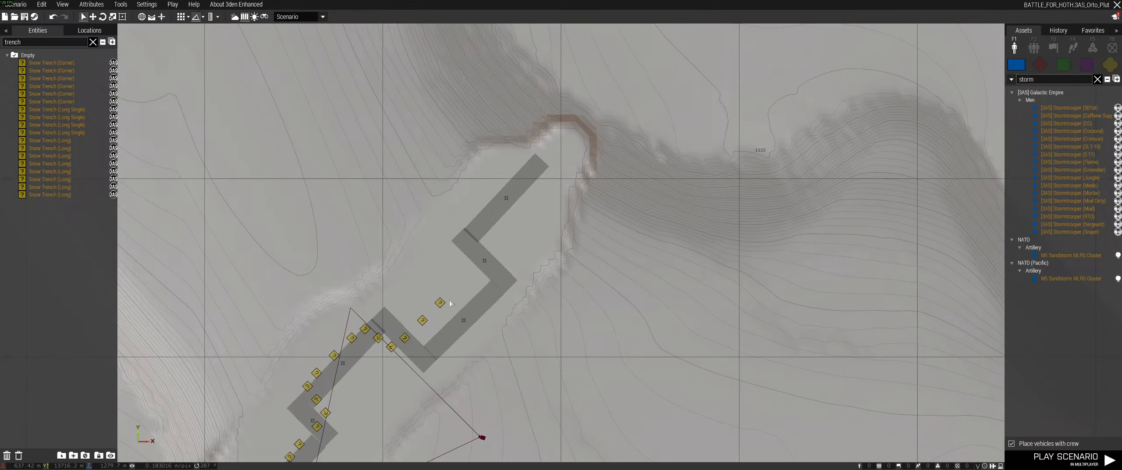
{"action": "key", "text": "m"}
{"action": "scroll", "coordinate": [538, 251], "scroll_direction": "up", "scroll_amount": 4}
{"action": "right_click_drag", "start_coordinate": [531, 223], "coordinate": [729, 299]}
{"action": "scroll", "coordinate": [729, 299], "scroll_direction": "up", "scroll_amount": 2}
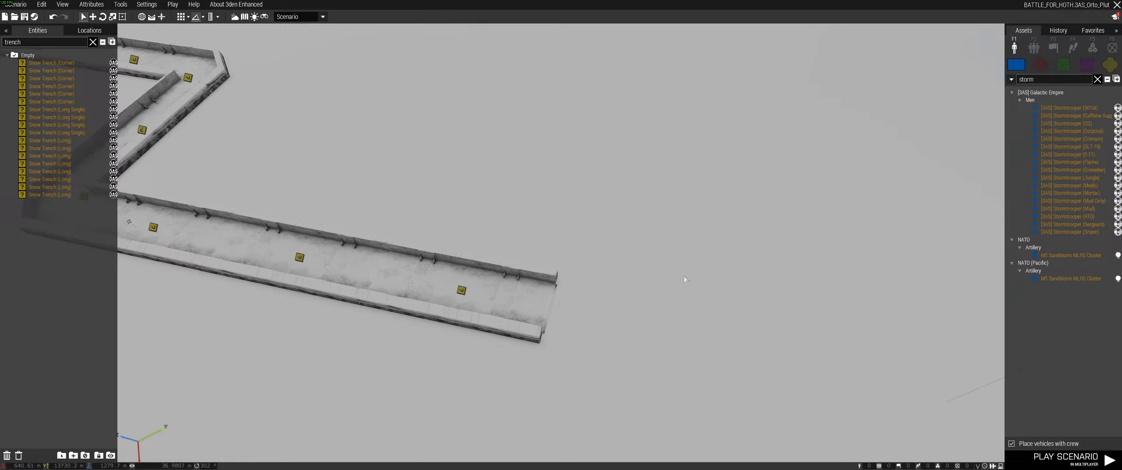
- Delete one Snow Trench (Long) piece from the end of the straight run and move another Long piece well away from the line
{"action": "key", "text": "s"}
{"action": "key", "text": "a"}
{"action": "left_click", "coordinate": [452, 218]}
{"action": "key", "text": "Delete"}
{"action": "left_click_drag", "start_coordinate": [575, 249], "coordinate": [689, 198]}
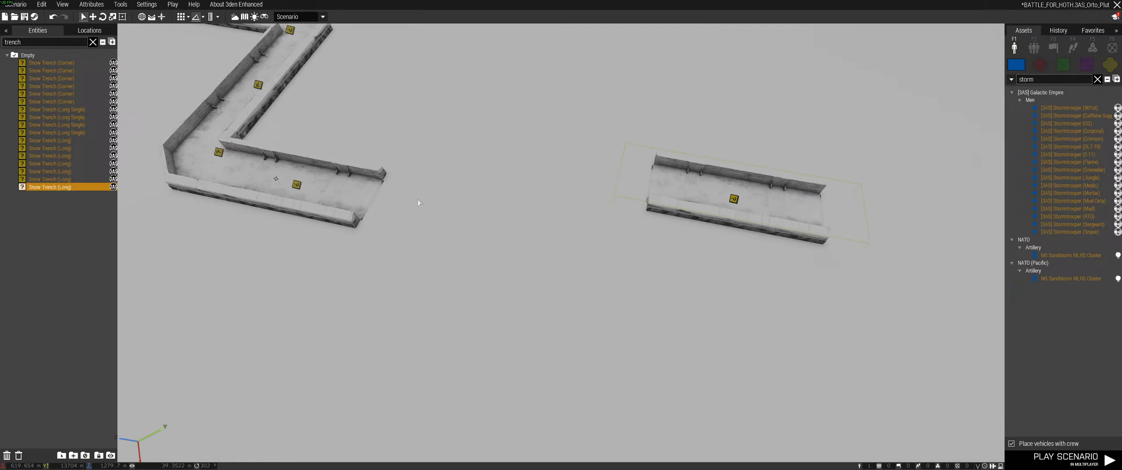
- Add a Snow Trench (Corner) piece, turn it and join it to the open end of the straight trench run
{"action": "key", "text": "a"}
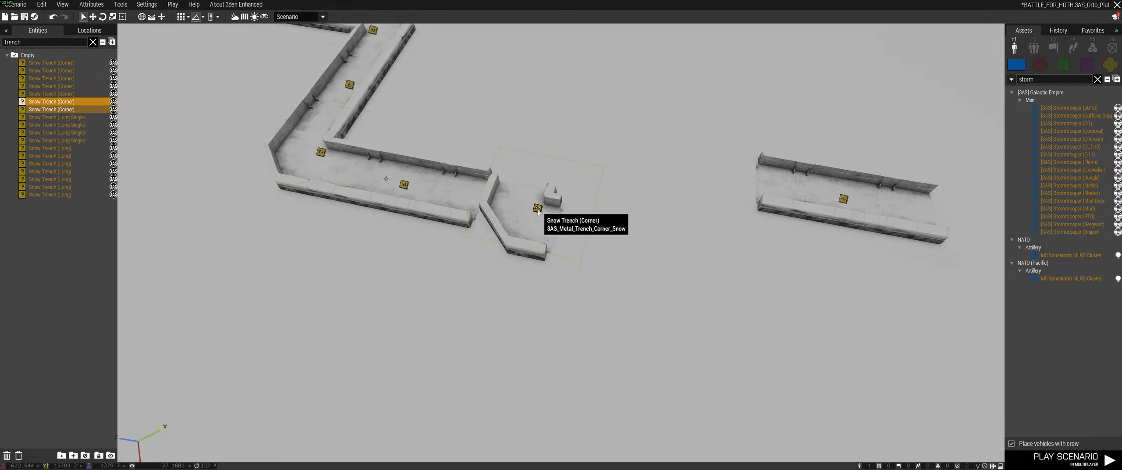
{"action": "scroll", "coordinate": [520, 302], "scroll_direction": "up", "scroll_amount": 6}
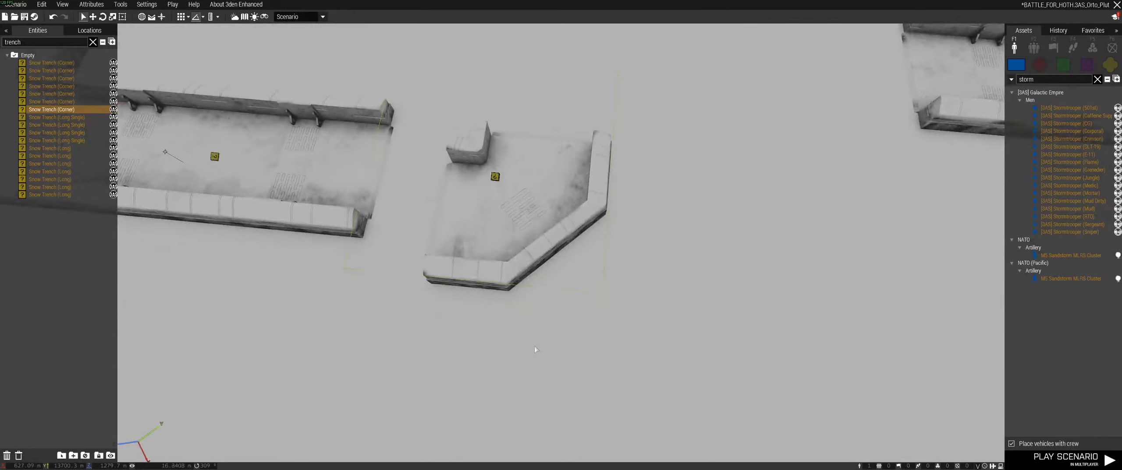
{"action": "left_click_drag", "start_coordinate": [437, 257], "coordinate": [438, 265]}
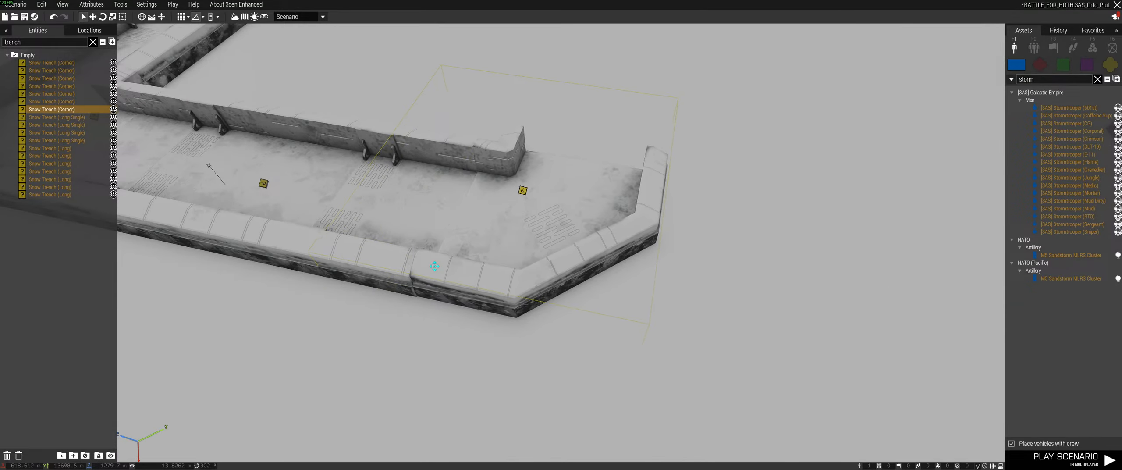
{"action": "key", "text": "d"}
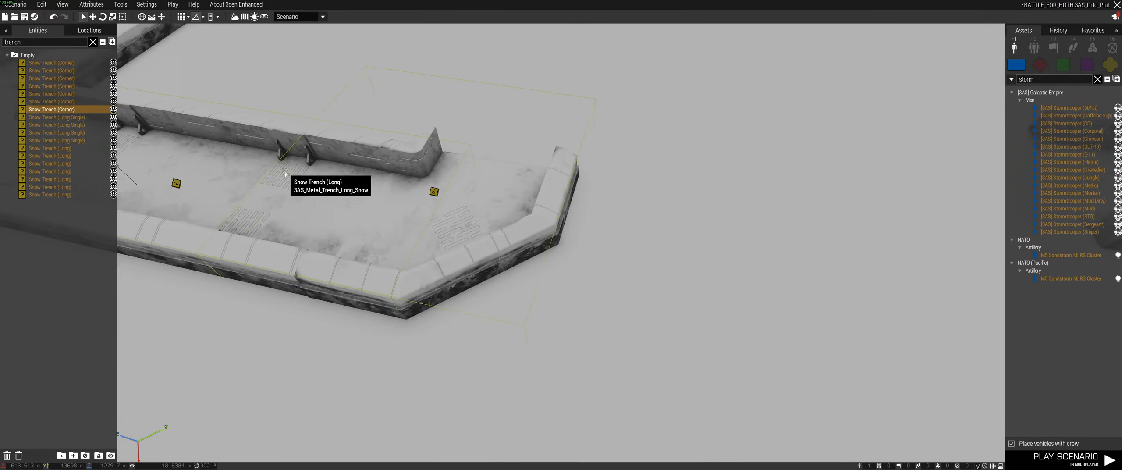
- Paste a second Snow Trench (Corner), rotate it and join it to the first new corner so the trench bends back
{"action": "key", "text": "ctrl+v"}
{"action": "left_click_drag", "start_coordinate": [556, 107], "coordinate": [576, 77], "text": "shift"}
{"action": "key", "text": "w"}
{"action": "right_click_drag", "start_coordinate": [559, 106], "coordinate": [554, 114]}
{"action": "left_click_drag", "start_coordinate": [559, 142], "coordinate": [557, 190]}
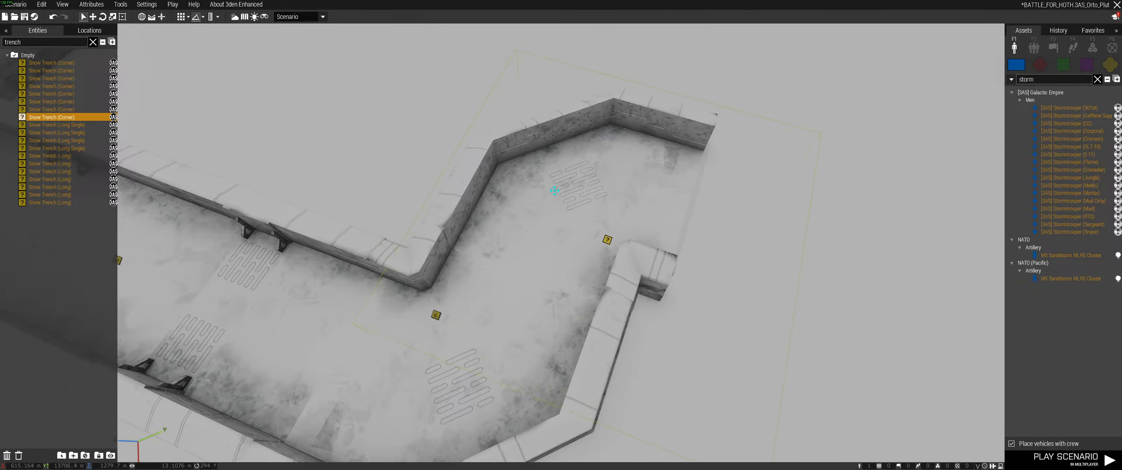
- Delete the three Snow Trench (Long) pieces forming the straight section between the two tall side branches
{"action": "key", "text": "s"}
{"action": "right_click_drag", "start_coordinate": [453, 178], "coordinate": [517, 263]}
{"action": "left_click", "coordinate": [366, 222]}
{"action": "key", "text": "d"}
{"action": "key", "text": "s"}
{"action": "right_click_drag", "start_coordinate": [667, 358], "coordinate": [506, 213]}
{"action": "key", "text": "a"}
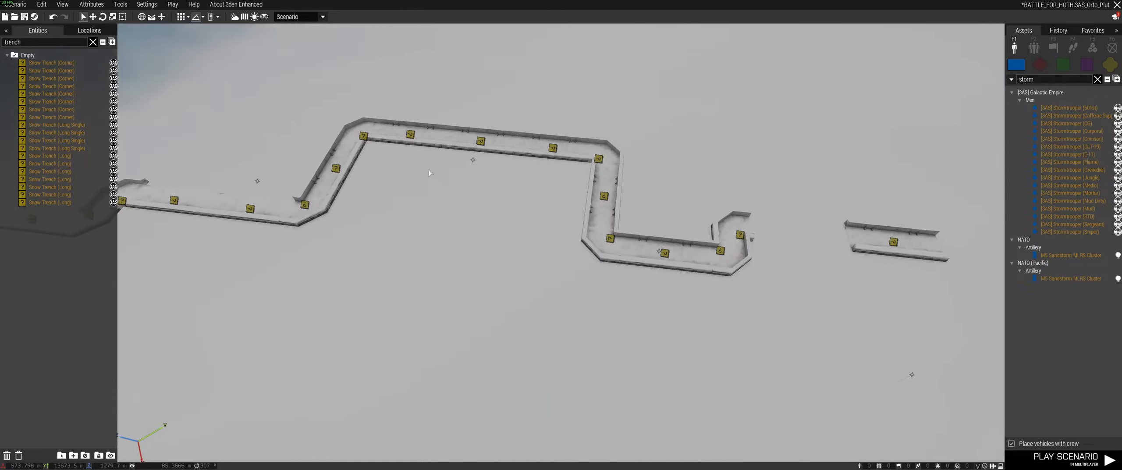
{"action": "right_click_drag", "start_coordinate": [537, 154], "coordinate": [507, 137]}
{"action": "key", "text": "a"}
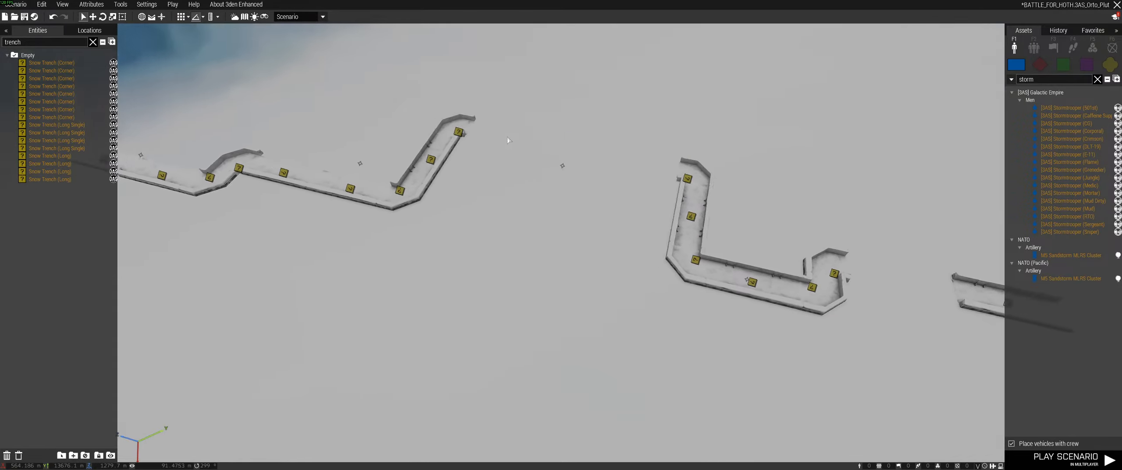
- Copy two Snow Trench (Long Single) pieces and paste them into the gap, flush with its first corner
{"action": "key", "text": "w"}
{"action": "left_click", "coordinate": [515, 259], "text": "ctrl"}
{"action": "key", "text": "ctrl+c"}
{"action": "right_click_drag", "start_coordinate": [515, 259], "coordinate": [622, 260]}
{"action": "key", "text": "w"}
{"action": "key", "text": "d"}
{"action": "key", "text": "ctrl+v"}
{"action": "scroll", "coordinate": [487, 258], "scroll_direction": "up", "scroll_amount": 5}
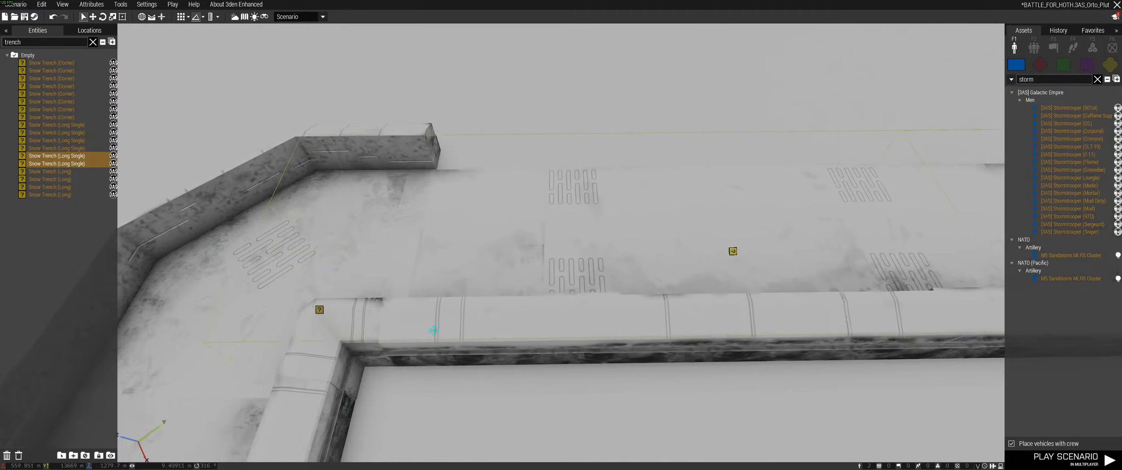
- Copy one Snow Trench (Long Single) piece into the rest of the gap and align it flush with the far corner
{"action": "key", "text": "d"}
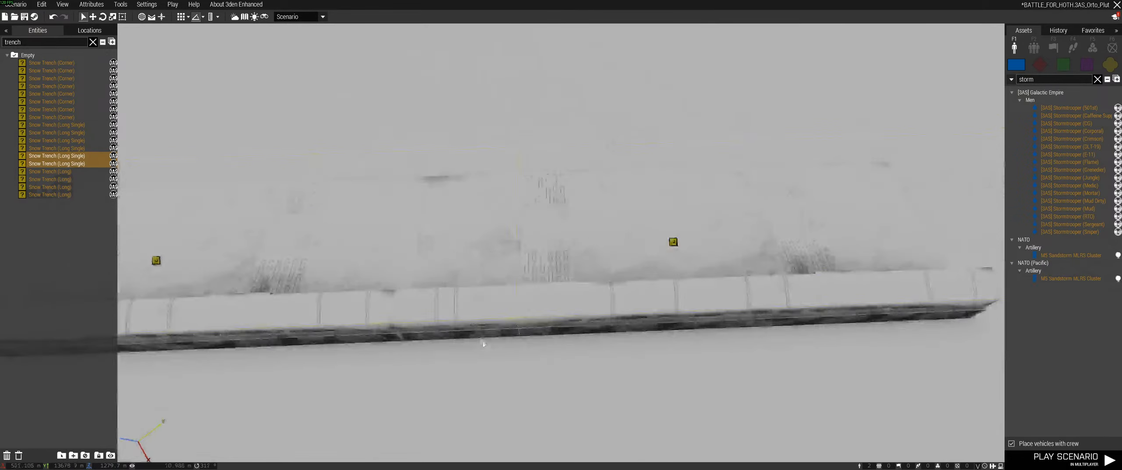
{"action": "right_click_drag", "start_coordinate": [483, 345], "coordinate": [489, 343]}
{"action": "left_click", "coordinate": [489, 343]}
{"action": "key", "text": "ctrl+c"}
{"action": "key", "text": "ctrl+v"}
{"action": "left_click_drag", "start_coordinate": [621, 350], "coordinate": [674, 346]}
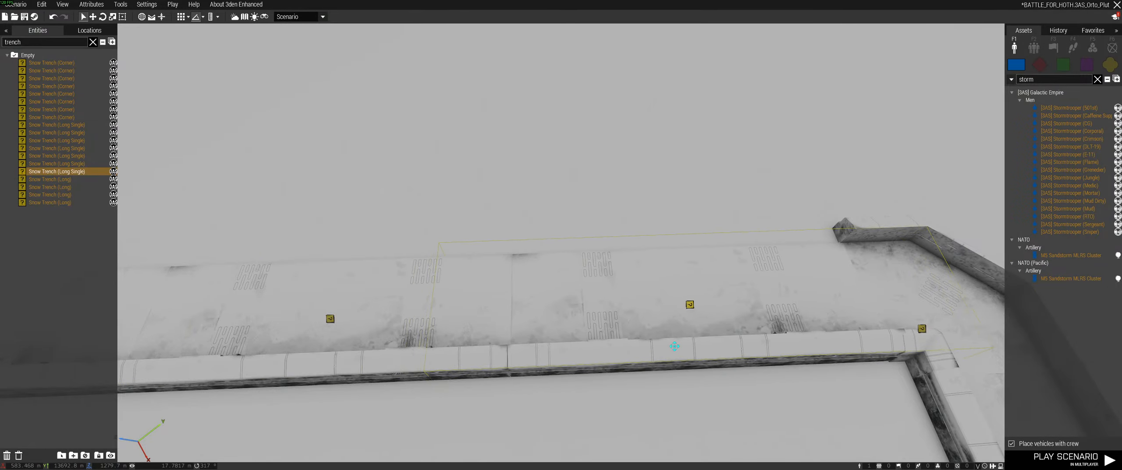
{"action": "key", "text": "z"}
{"action": "right_click_drag", "start_coordinate": [673, 351], "coordinate": [734, 87]}
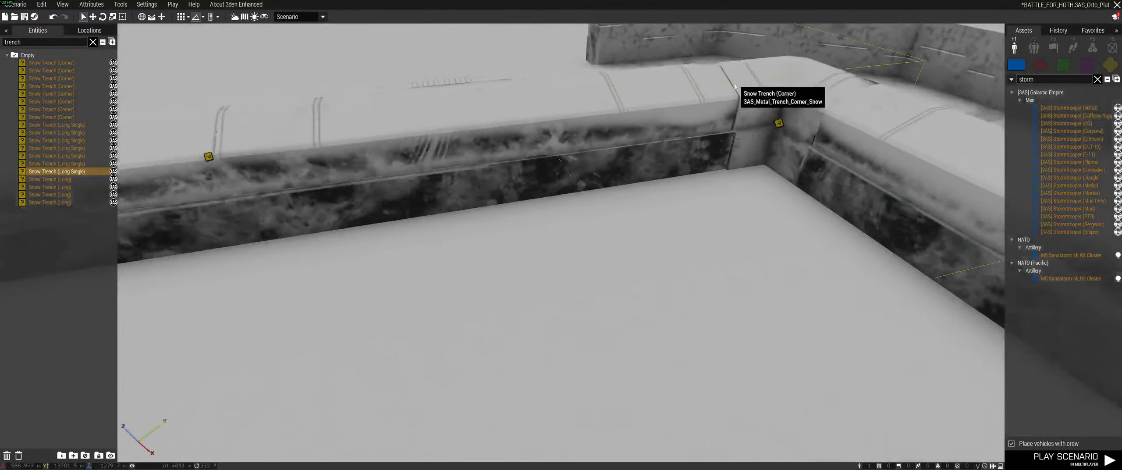
{"action": "key", "text": "w"}
{"action": "left_click_drag", "start_coordinate": [676, 281], "coordinate": [673, 284]}
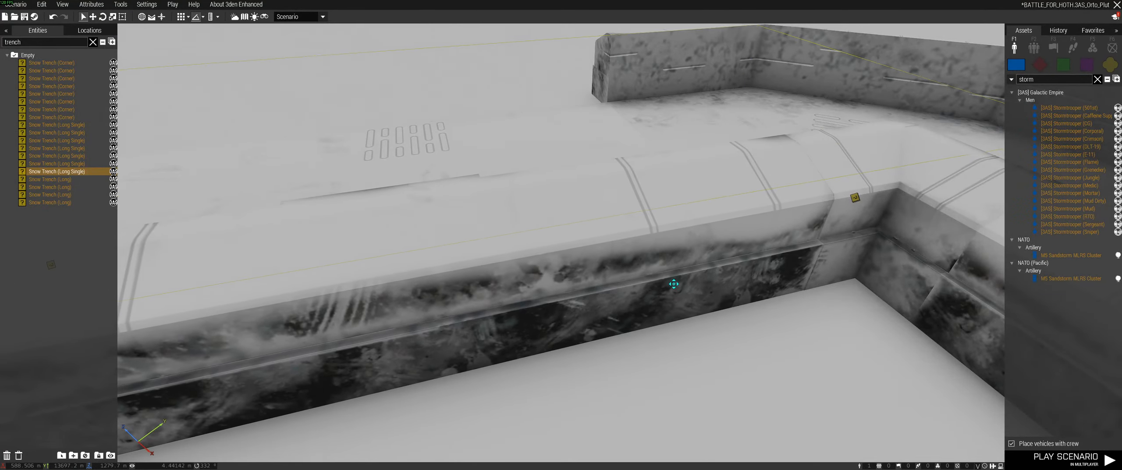
{"action": "left_click", "coordinate": [667, 348]}
- Save the scenario and paste a Snow Trench (Long Single) piece onto the newly added end corner
{"action": "key", "text": "s"}
{"action": "key", "text": "d"}
{"action": "right_click_drag", "start_coordinate": [667, 347], "coordinate": [601, 230]}
{"action": "key", "text": "ctrl+s"}
{"action": "key", "text": "w"}
{"action": "key", "text": "ctrl+v"}
{"action": "left_click_drag", "start_coordinate": [561, 241], "coordinate": [581, 288]}
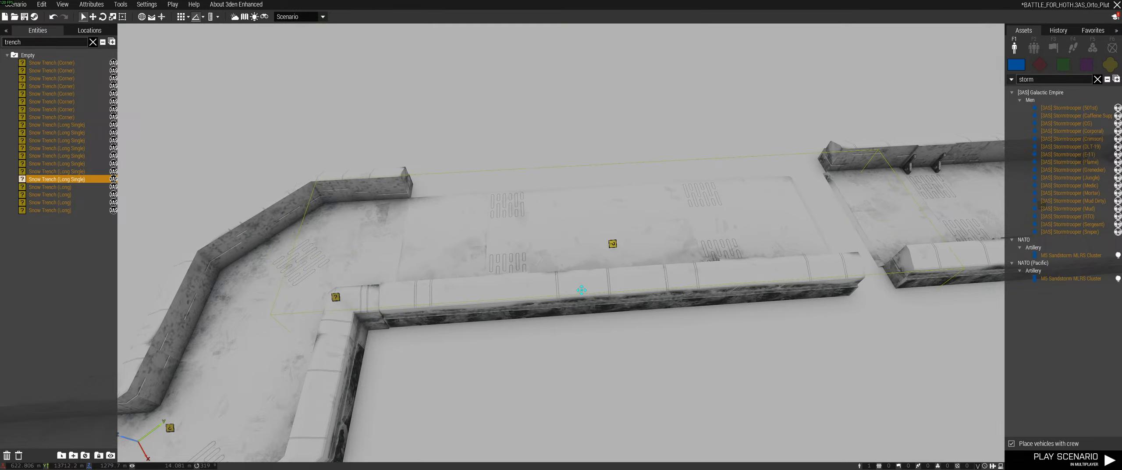
- Delete the detached Snow Trench (Long) piece and extend the run with another Snow Trench (Long Single)
{"action": "key", "text": "d"}
{"action": "right_click_drag", "start_coordinate": [584, 293], "coordinate": [601, 304]}
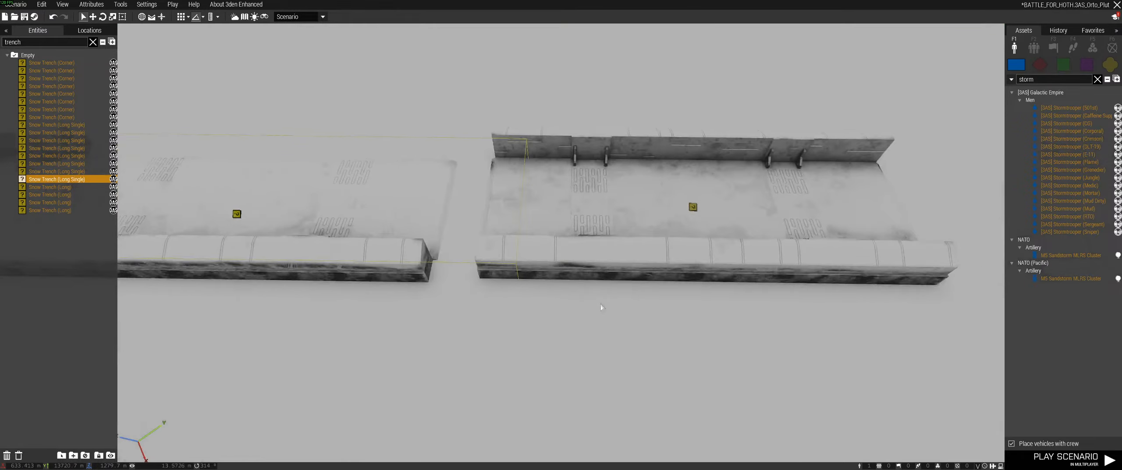
{"action": "key", "text": "s"}
{"action": "left_click", "coordinate": [582, 210]}
{"action": "key", "text": "Delete"}
{"action": "key", "text": "w"}
{"action": "key", "text": "ctrl+v"}
{"action": "left_click_drag", "start_coordinate": [558, 206], "coordinate": [786, 193]}
- Examine the trench line's layout from above and on the map
{"action": "scroll", "coordinate": [757, 248], "scroll_direction": "down", "scroll_amount": 5}
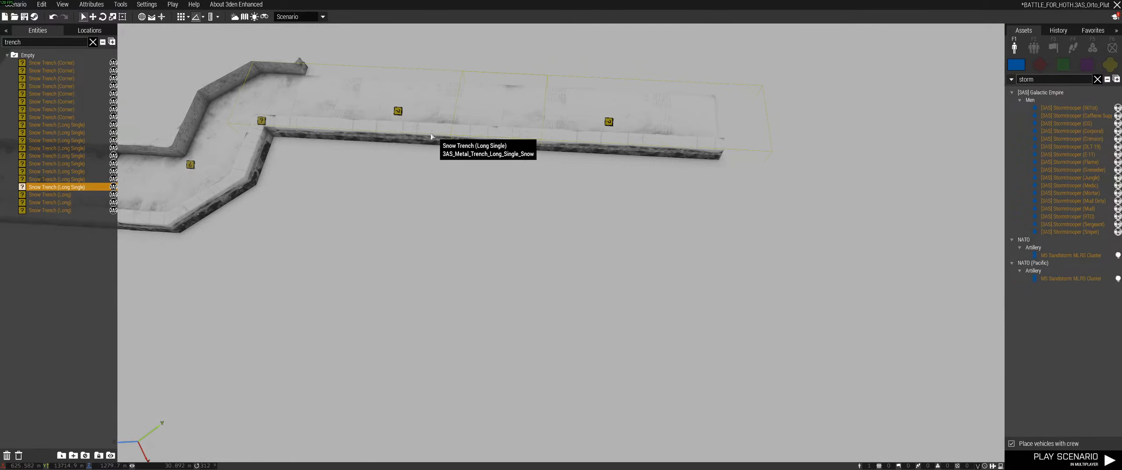
{"action": "scroll", "coordinate": [601, 242], "scroll_direction": "down", "scroll_amount": 5}
{"action": "right_click_drag", "start_coordinate": [598, 140], "coordinate": [586, 218]}
{"action": "scroll", "coordinate": [565, 160], "scroll_direction": "up", "scroll_amount": 3}
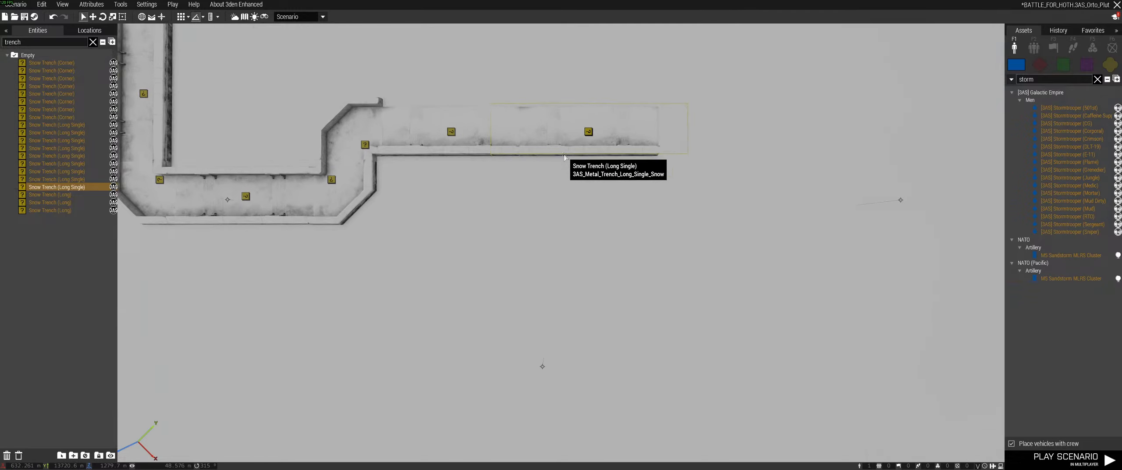
{"action": "right_click_drag", "start_coordinate": [723, 182], "coordinate": [732, 151]}
{"action": "key", "text": "m"}
{"action": "right_click_drag", "start_coordinate": [565, 277], "coordinate": [587, 234]}
{"action": "scroll", "coordinate": [586, 235], "scroll_direction": "down", "scroll_amount": 1}
{"action": "right_click_drag", "start_coordinate": [535, 286], "coordinate": [588, 206]}
{"action": "key", "text": "m"}
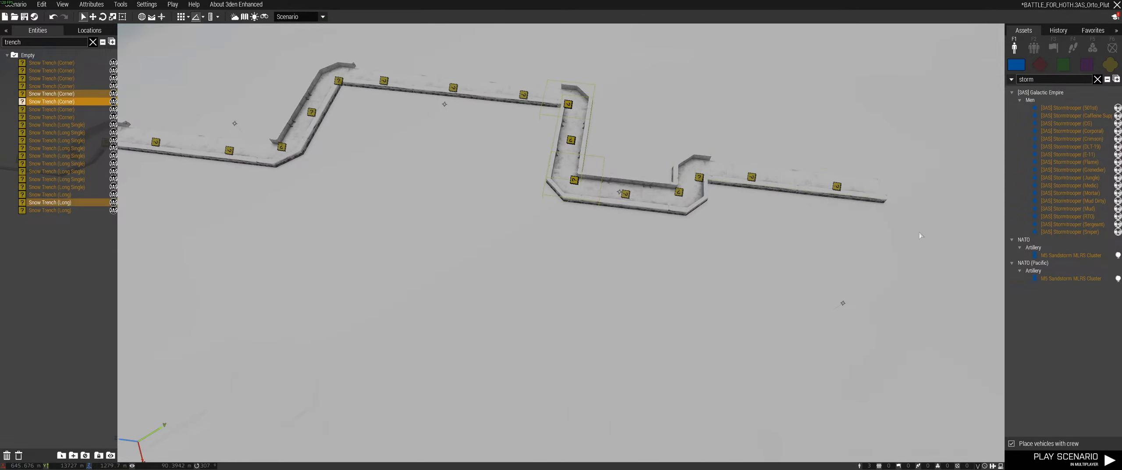
- Paste a copy of the corner–Long–corner section and join it to the end of the Long Single run
{"action": "key", "text": "ctrl+v"}
{"action": "right_click_drag", "start_coordinate": [920, 235], "coordinate": [658, 211]}
{"action": "scroll", "coordinate": [658, 210], "scroll_direction": "up", "scroll_amount": 5}
{"action": "left_click_drag", "start_coordinate": [711, 181], "coordinate": [708, 224]}
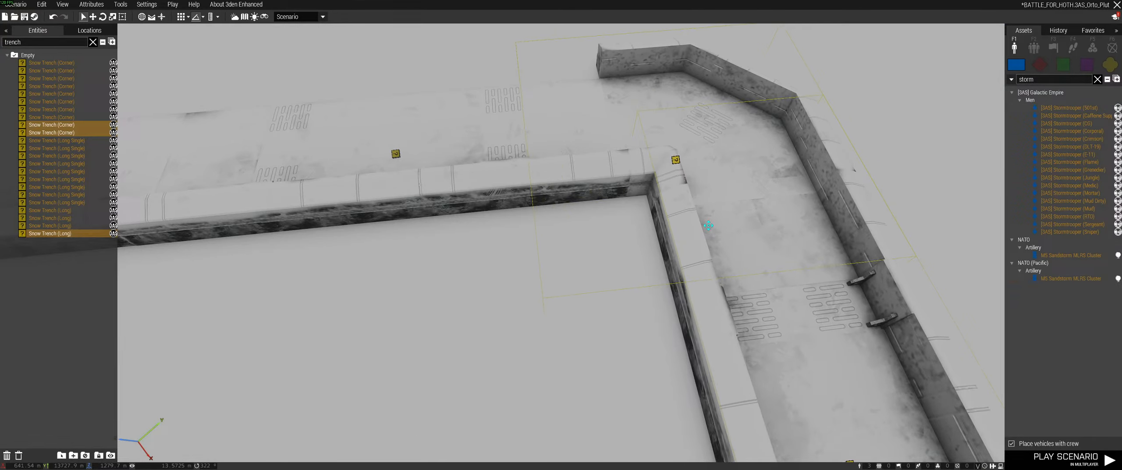
- Paste two Snow Trench (Long Single) pieces onto the last corner of the pasted section
{"action": "scroll", "coordinate": [708, 225], "scroll_direction": "down", "scroll_amount": 6}
{"action": "right_click_drag", "start_coordinate": [708, 226], "coordinate": [472, 205]}
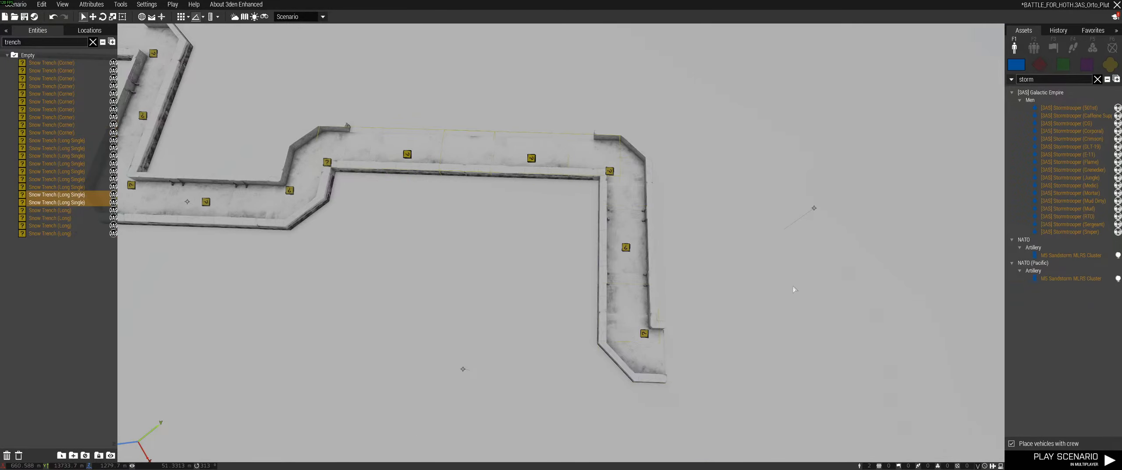
{"action": "scroll", "coordinate": [803, 336], "scroll_direction": "up", "scroll_amount": 6}
{"action": "right_click_drag", "start_coordinate": [803, 335], "coordinate": [615, 153]}
{"action": "left_click_drag", "start_coordinate": [614, 154], "coordinate": [499, 320]}
{"action": "scroll", "coordinate": [500, 321], "scroll_direction": "down", "scroll_amount": 3}
{"action": "right_click_drag", "start_coordinate": [499, 321], "coordinate": [440, 265]}
{"action": "scroll", "coordinate": [610, 326], "scroll_direction": "down", "scroll_amount": 5}
{"action": "scroll", "coordinate": [456, 289], "scroll_direction": "down", "scroll_amount": 4}
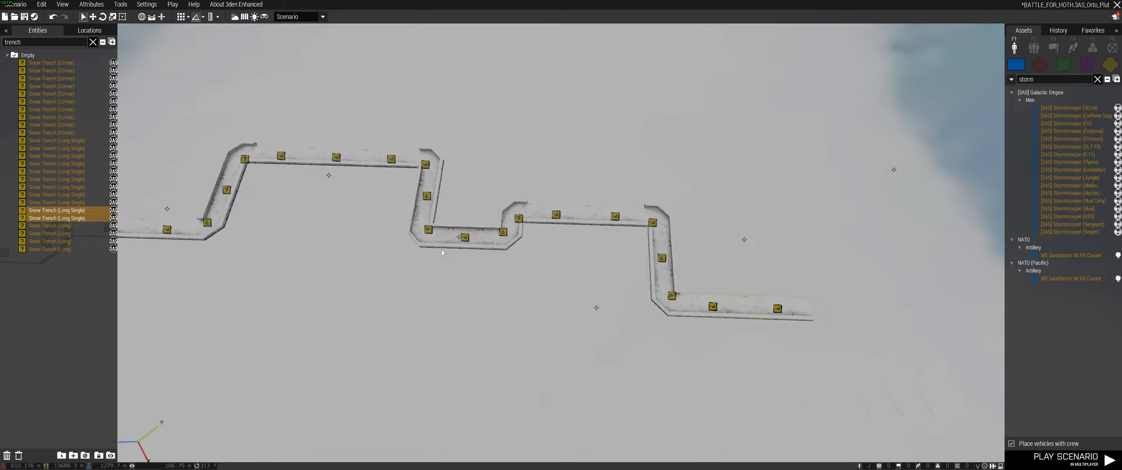
- Duplicate the section of two corners, one Long and three Long Single pieces onto the trench's open end, and save the scenario
{"action": "key", "text": "a"}
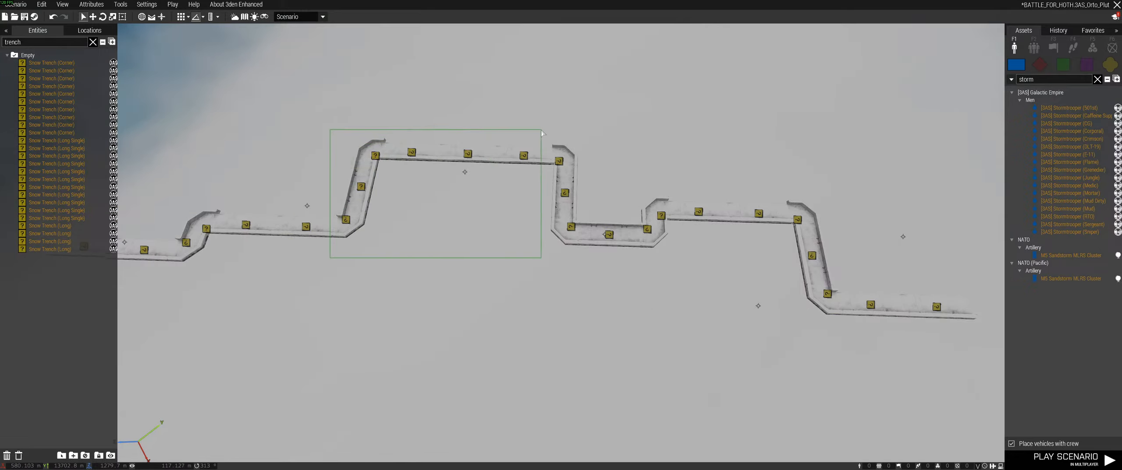
{"action": "left_click_drag", "start_coordinate": [541, 130], "coordinate": [540, 131]}
{"action": "key", "text": "d"}
{"action": "right_click_drag", "start_coordinate": [569, 188], "coordinate": [458, 98]}
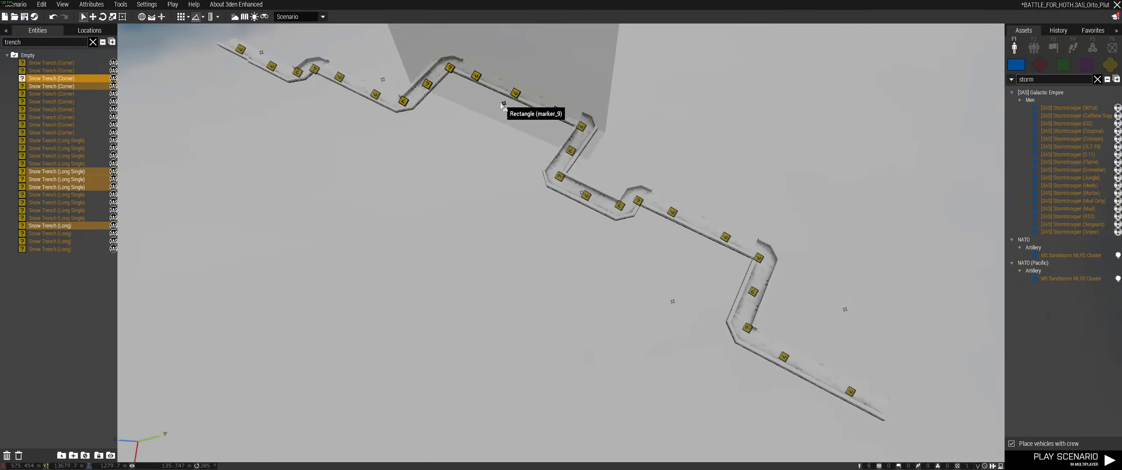
{"action": "key", "text": "d"}
{"action": "key", "text": "s"}
{"action": "left_click_drag", "start_coordinate": [738, 167], "coordinate": [666, 246]}
{"action": "right_click_drag", "start_coordinate": [666, 246], "coordinate": [832, 302]}
{"action": "key", "text": "w"}
{"action": "scroll", "coordinate": [798, 295], "scroll_direction": "up", "scroll_amount": 5}
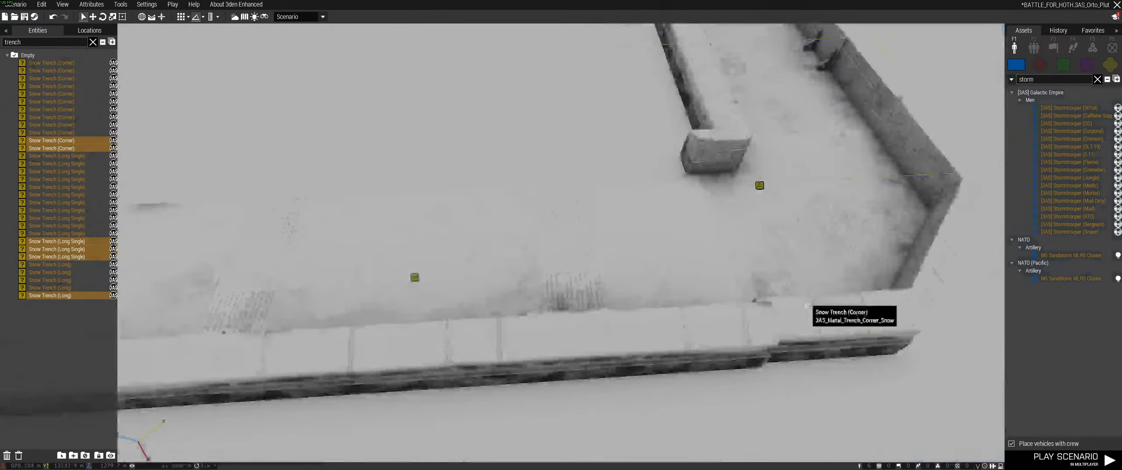
{"action": "left_click_drag", "start_coordinate": [726, 247], "coordinate": [737, 239]}
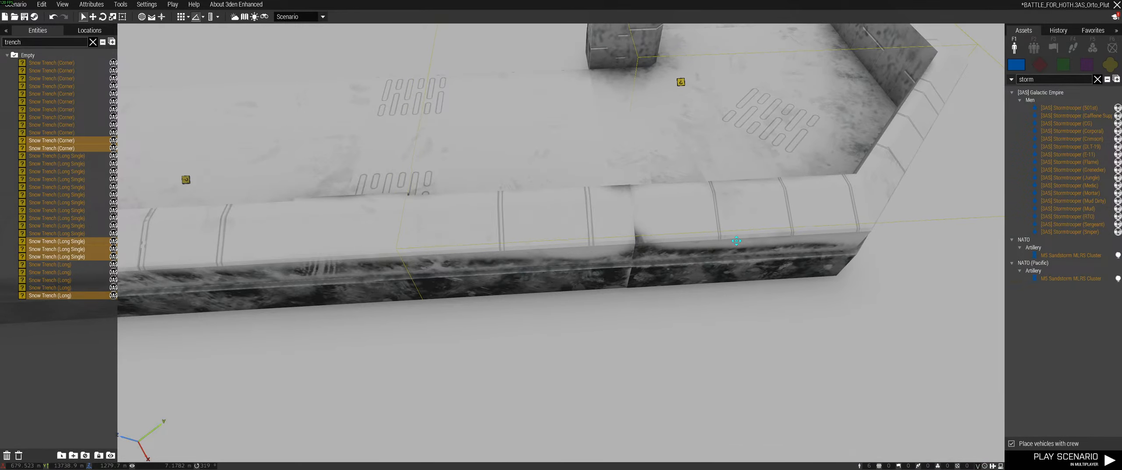
{"action": "key", "text": "ctrl+s"}
- Inspect the complete trench line between the two ice slopes with the interface hidden
{"action": "scroll", "coordinate": [821, 346], "scroll_direction": "down", "scroll_amount": 8}
{"action": "mouse_move", "coordinate": [737, 244]}
{"action": "right_mouse_down"}
{"action": "mouse_move", "coordinate": [821, 345]}
{"action": "mouse_move", "coordinate": [709, 364]}
{"action": "mouse_move", "coordinate": [635, 302]}
{"action": "mouse_move", "coordinate": [721, 266]}
{"action": "mouse_move", "coordinate": [756, 220]}
{"action": "mouse_move", "coordinate": [524, 256]}
{"action": "mouse_move", "coordinate": [709, 249]}
{"action": "mouse_move", "coordinate": [530, 287]}
{"action": "mouse_move", "coordinate": [609, 318]}
{"action": "mouse_move", "coordinate": [683, 308]}
{"action": "mouse_move", "coordinate": [647, 371]}
{"action": "right_mouse_up"}
{"action": "left_click", "coordinate": [772, 334]}
{"action": "scroll", "coordinate": [683, 341], "scroll_direction": "down", "scroll_amount": 6}
{"action": "key", "text": "BackSpace"}
{"action": "key", "text": "q"}
{"action": "key", "text": "w"}
{"action": "key", "text": "d"}
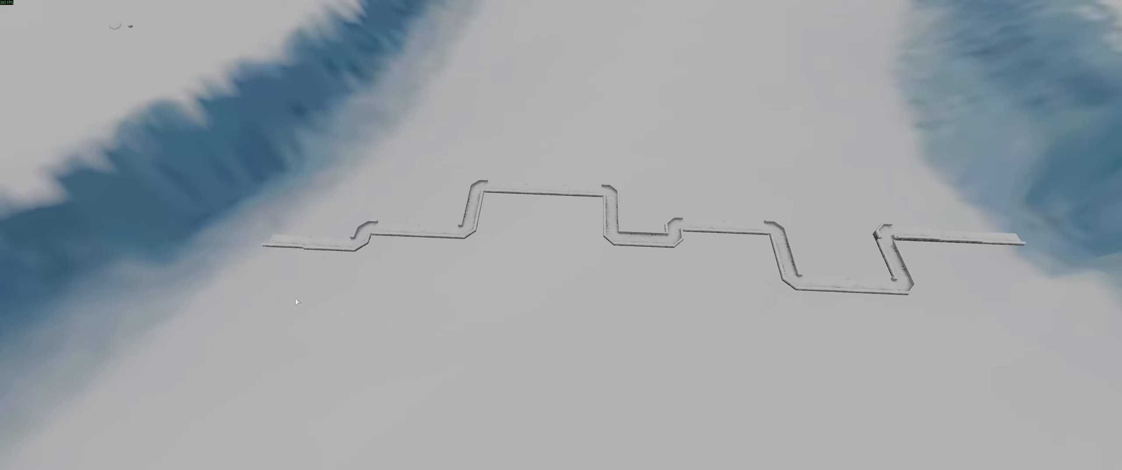
{"action": "key", "text": "s"}
{"action": "mouse_move", "coordinate": [1025, 161]}
{"action": "left_mouse_down"}
{"action": "mouse_move", "coordinate": [1049, 184]}
{"action": "mouse_move", "coordinate": [1091, 155]}
{"action": "mouse_move", "coordinate": [1034, 149]}
{"action": "mouse_move", "coordinate": [1016, 171]}
{"action": "left_mouse_up"}
{"action": "key", "text": "BackSpace"}
- Try to rotate the selected trench pieces as a group, and undo the rotations
{"action": "left_click_drag", "start_coordinate": [668, 214], "coordinate": [534, 210], "text": "shift"}
{"action": "right_click_drag", "start_coordinate": [619, 253], "coordinate": [598, 250]}
{"action": "key", "text": "w"}
{"action": "mouse_move", "coordinate": [590, 216]}
{"action": "left_mouse_down"}
{"action": "mouse_move", "coordinate": [579, 225]}
{"action": "mouse_move", "coordinate": [578, 216]}
{"action": "left_mouse_up"}
{"action": "key", "text": "ctrl+z"}
{"action": "key", "text": "ctrl+z"}
{"action": "key", "text": "q"}
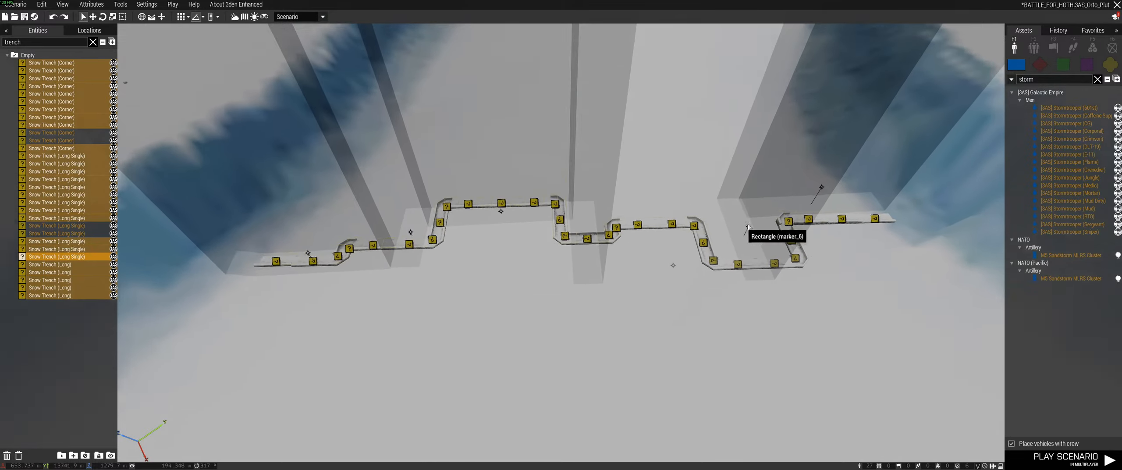
{"action": "left_click_drag", "start_coordinate": [516, 215], "coordinate": [553, 245], "text": "shift"}
{"action": "key", "text": "ctrl+z"}
{"action": "key", "text": "q"}
- Select all the snow trench pieces and try rotating and moving the whole trench line as one group
{"action": "left_click", "coordinate": [543, 372]}
{"action": "left_click_drag", "start_coordinate": [285, 368], "coordinate": [924, 244]}
{"action": "key", "text": "z"}
{"action": "left_click_drag", "start_coordinate": [502, 231], "coordinate": [392, 237], "text": "shift"}
{"action": "key", "text": "ctrl+z"}
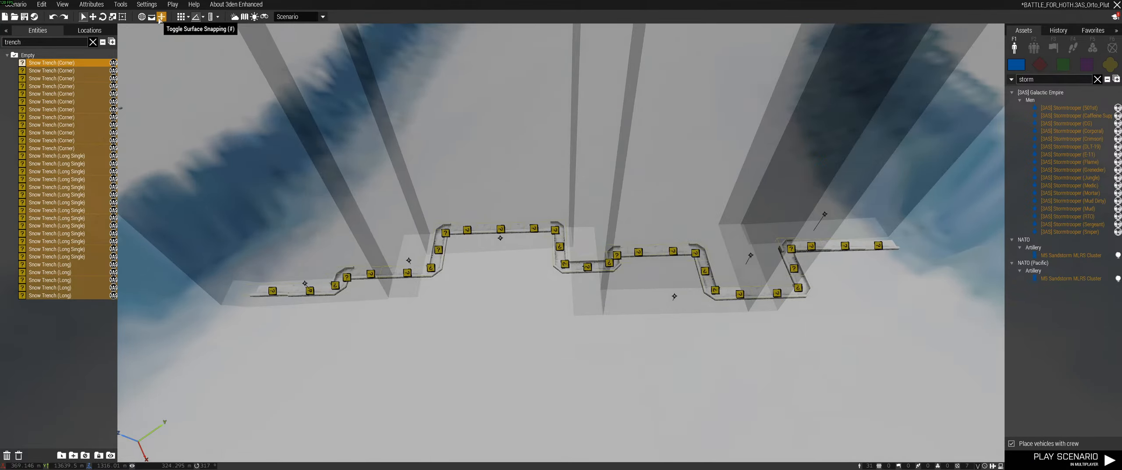
{"action": "left_click_drag", "start_coordinate": [500, 229], "coordinate": [376, 231], "text": "shift"}
{"action": "left_click_drag", "start_coordinate": [501, 229], "coordinate": [704, 307]}
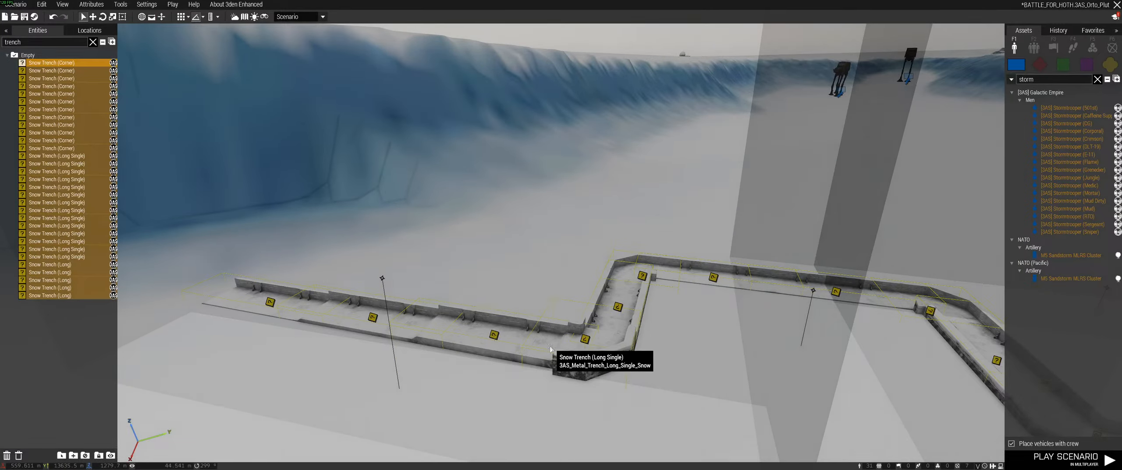
- Adjust the height of the whole selected trench line so its straight front walls sit level with the snow
{"action": "left_click_drag", "start_coordinate": [551, 349], "coordinate": [461, 253], "text": "alt"}
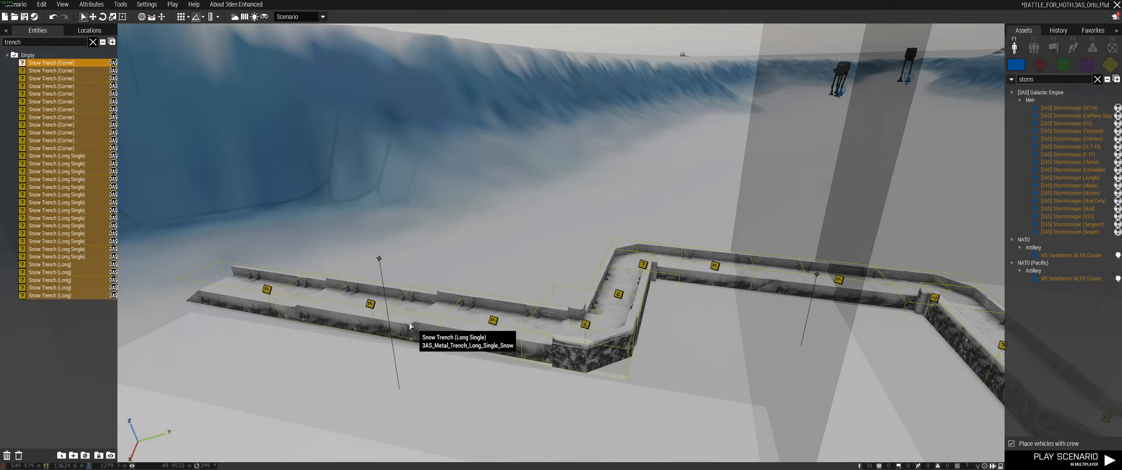
{"action": "left_click_drag", "start_coordinate": [410, 325], "coordinate": [406, 391], "text": "alt"}
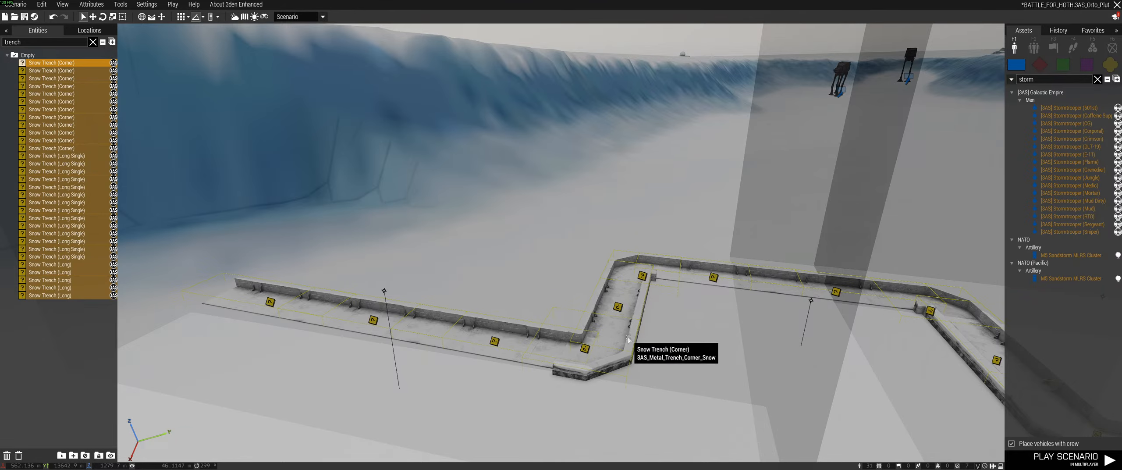
{"action": "right_click_drag", "start_coordinate": [665, 352], "coordinate": [638, 414]}
{"action": "left_click", "coordinate": [578, 262]}
- Save the scenario and inspect the sunken trench line along its length
{"action": "mouse_move", "coordinate": [713, 194]}
{"action": "right_mouse_down"}
{"action": "mouse_move", "coordinate": [803, 234]}
{"action": "mouse_move", "coordinate": [736, 230]}
{"action": "right_mouse_up"}
{"action": "key", "text": "ctrl+s"}
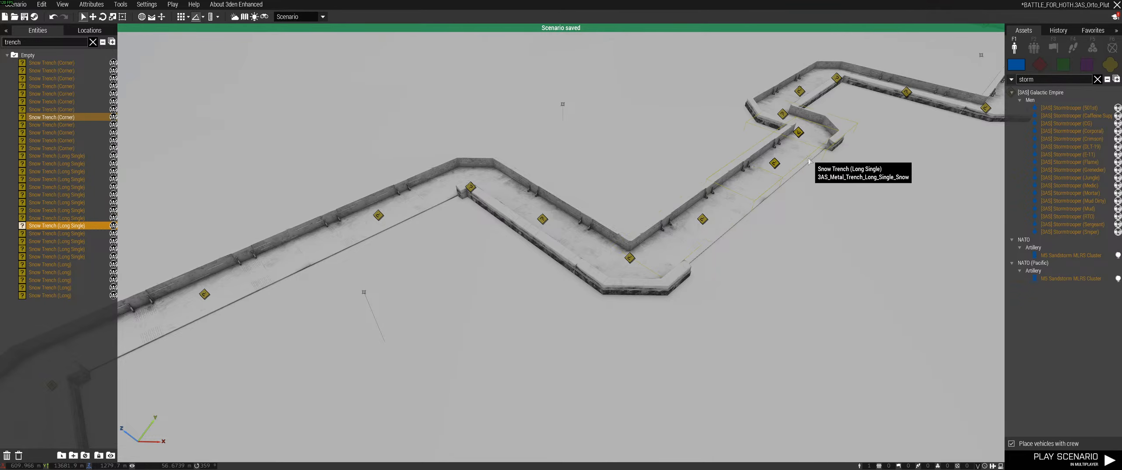
{"action": "right_click_drag", "start_coordinate": [809, 160], "coordinate": [619, 267]}
{"action": "right_click_drag", "start_coordinate": [898, 235], "coordinate": [713, 200]}
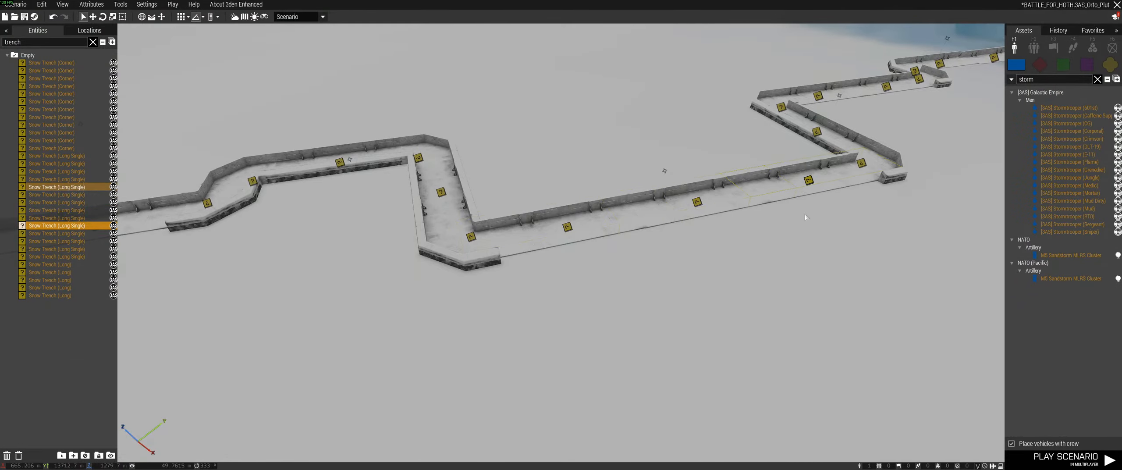
{"action": "scroll", "coordinate": [803, 92], "scroll_direction": "up", "scroll_amount": 5}
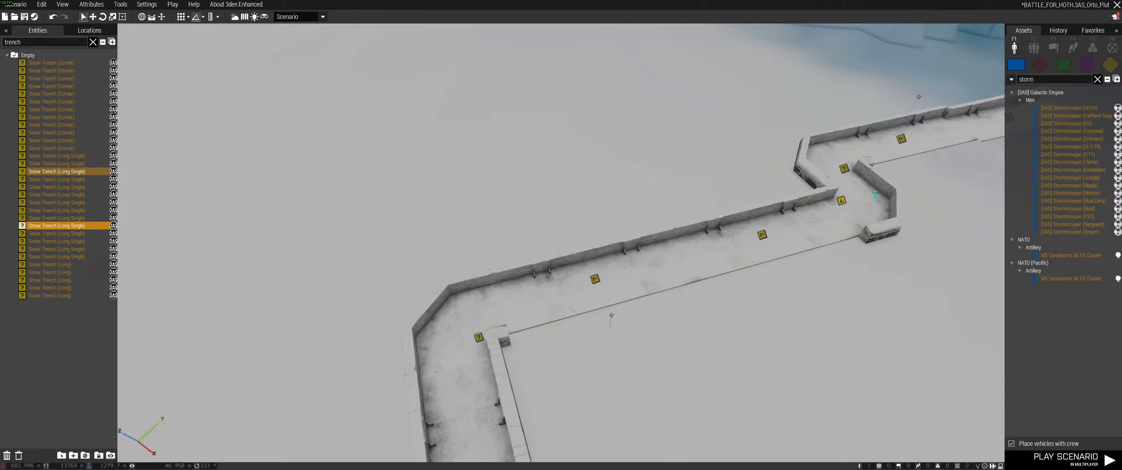
{"action": "scroll", "coordinate": [945, 126], "scroll_direction": "down", "scroll_amount": 5}
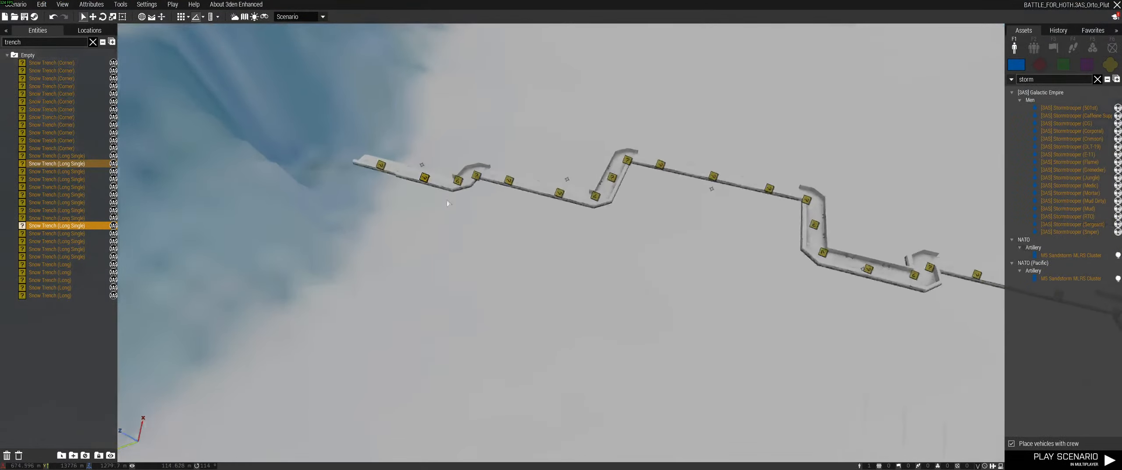
- Sculpt the snow terrain along the whole trench line with the Deformer tool at a 16 m brush size
{"action": "scroll", "coordinate": [447, 203], "scroll_direction": "up", "scroll_amount": 3}
{"action": "right_click_drag", "start_coordinate": [374, 152], "coordinate": [503, 162]}
{"action": "scroll", "coordinate": [336, 163], "scroll_direction": "up", "scroll_amount": 5}
{"action": "scroll", "coordinate": [491, 181], "scroll_direction": "down", "scroll_amount": 4}
{"action": "key", "text": "ctrl+d"}
{"action": "scroll", "coordinate": [446, 166], "scroll_direction": "up", "scroll_amount": 3}
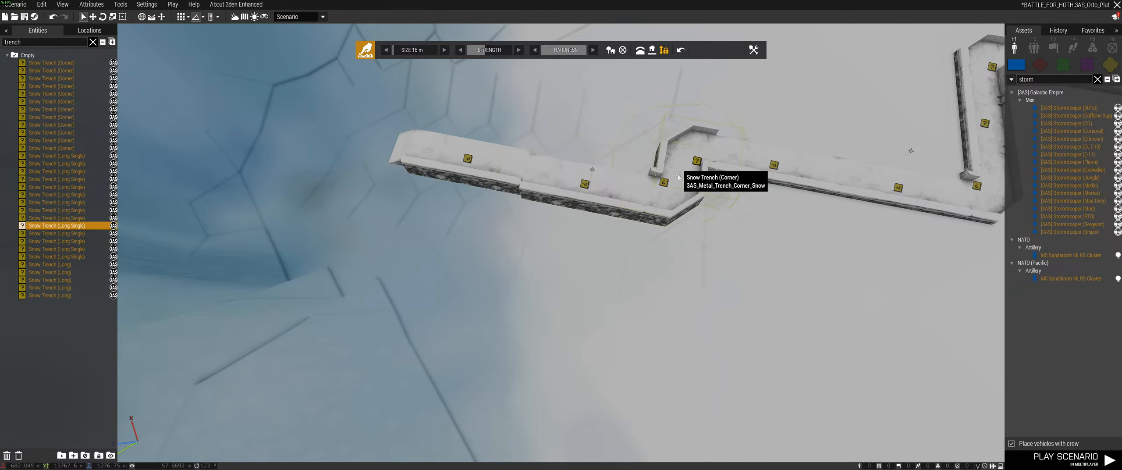
{"action": "right_click_drag", "start_coordinate": [678, 171], "coordinate": [726, 285]}
{"action": "key", "text": "w"}
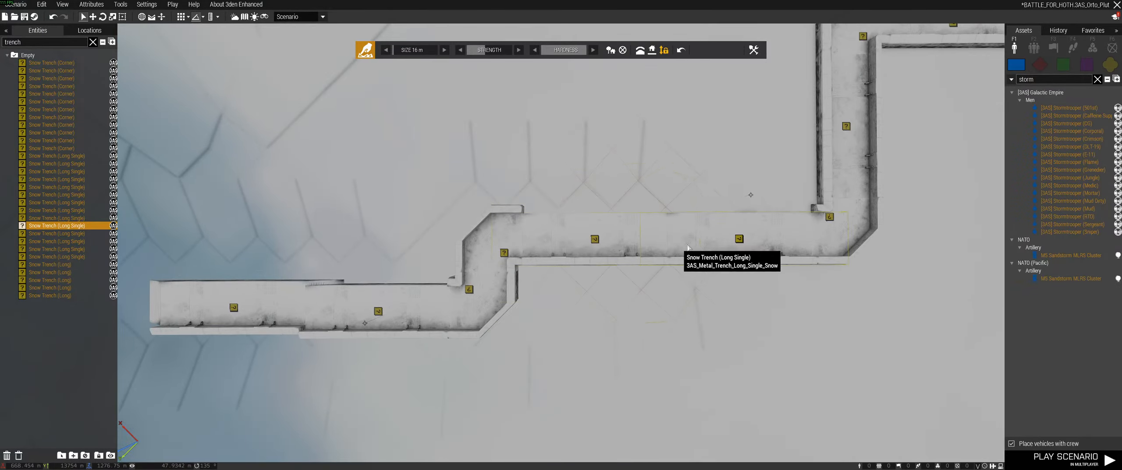
{"action": "key", "text": "d"}
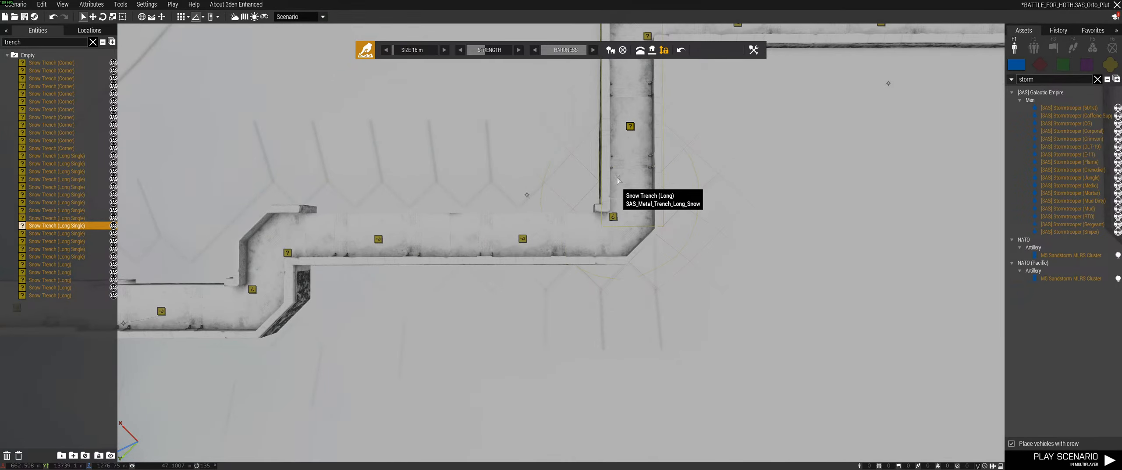
{"action": "key", "text": "w"}
{"action": "key", "text": "d"}
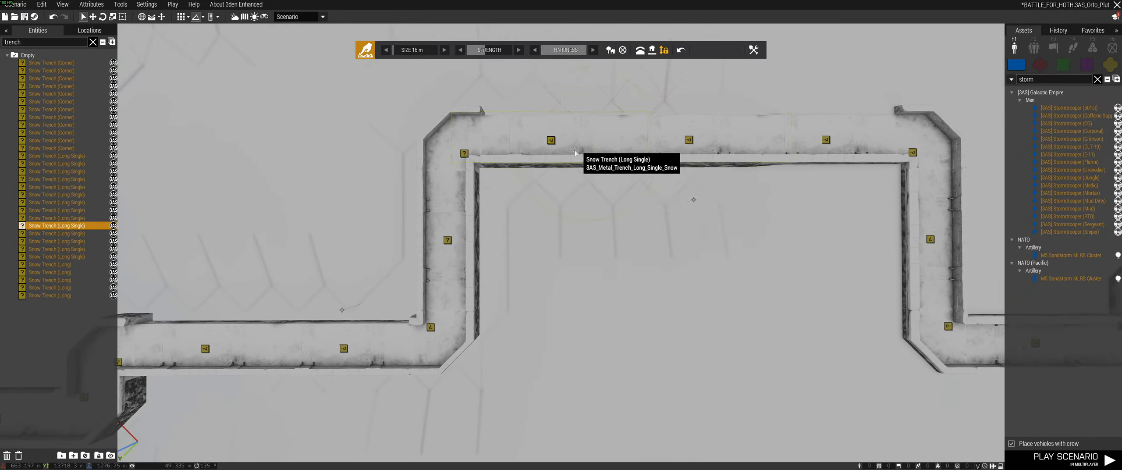
{"action": "key", "text": "d"}
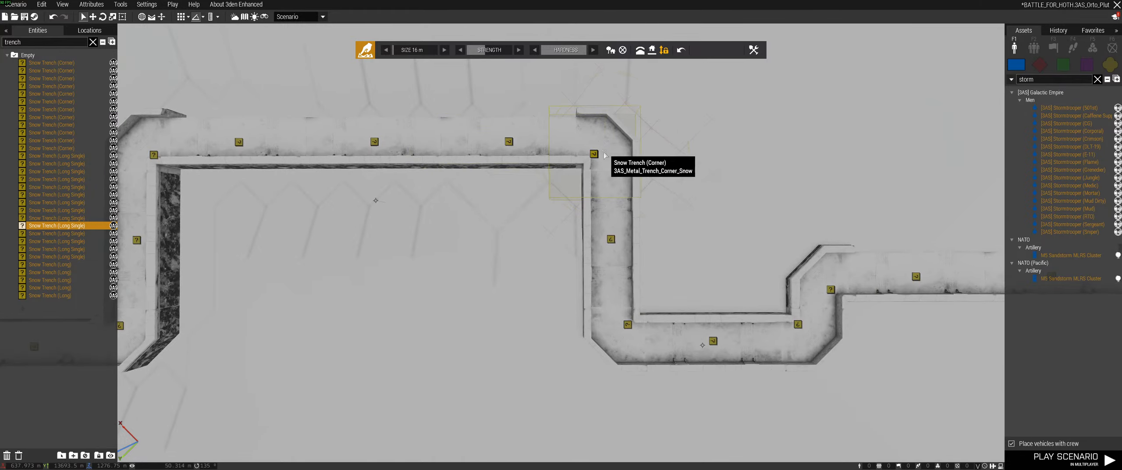
{"action": "key", "text": "s"}
{"action": "key", "text": "d"}
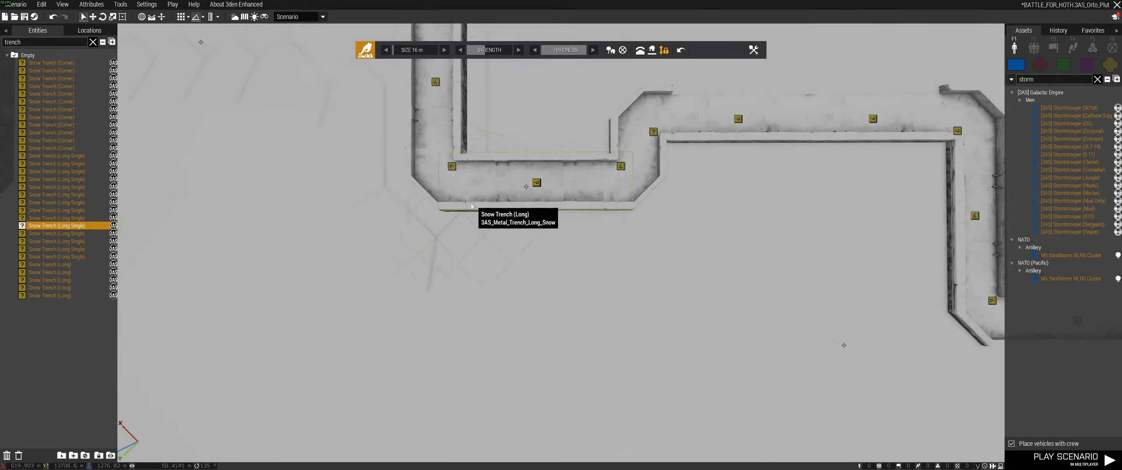
{"action": "scroll", "coordinate": [535, 193], "scroll_direction": "up", "scroll_amount": 1}
{"action": "key", "text": "d"}
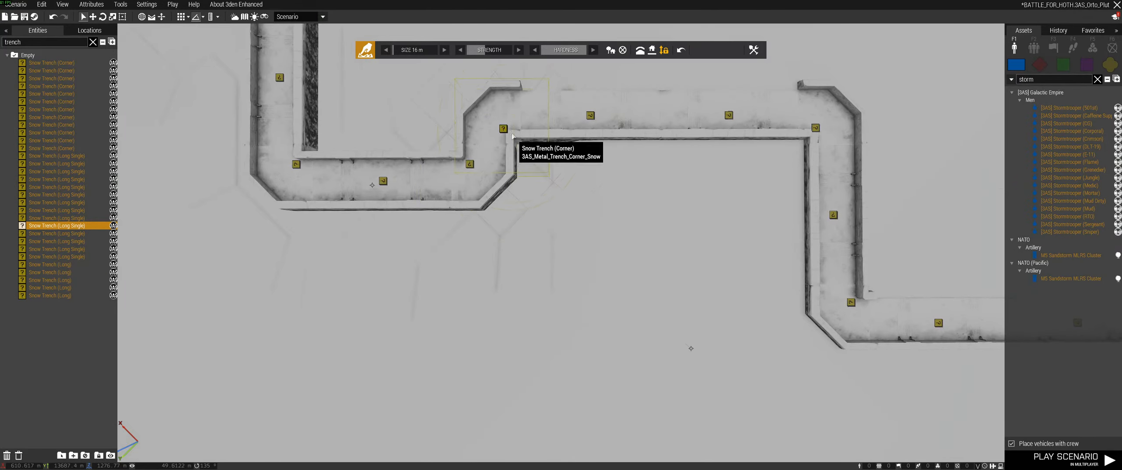
{"action": "key", "text": "d"}
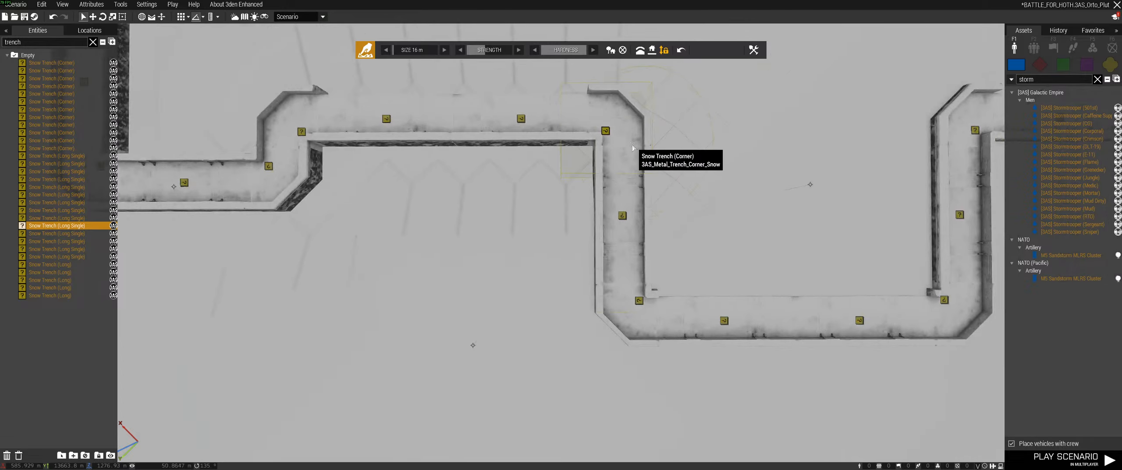
{"action": "key", "text": "s"}
{"action": "key", "text": "d"}
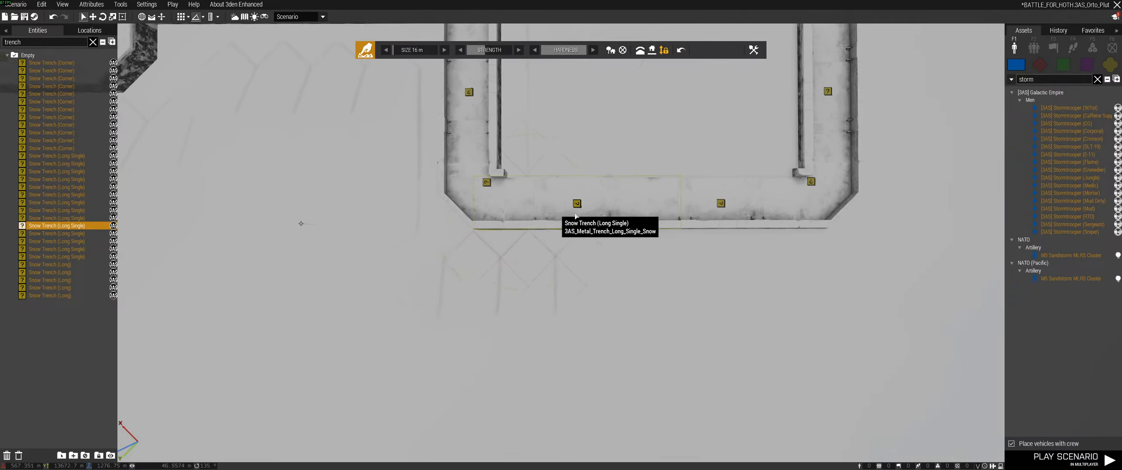
{"action": "key", "text": "s"}
{"action": "key", "text": "d"}
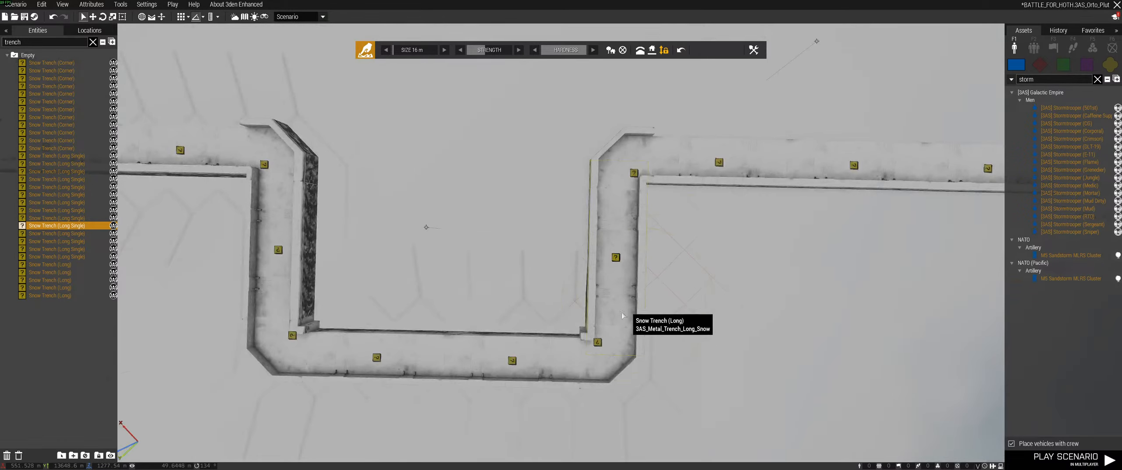
{"action": "key", "text": "d"}
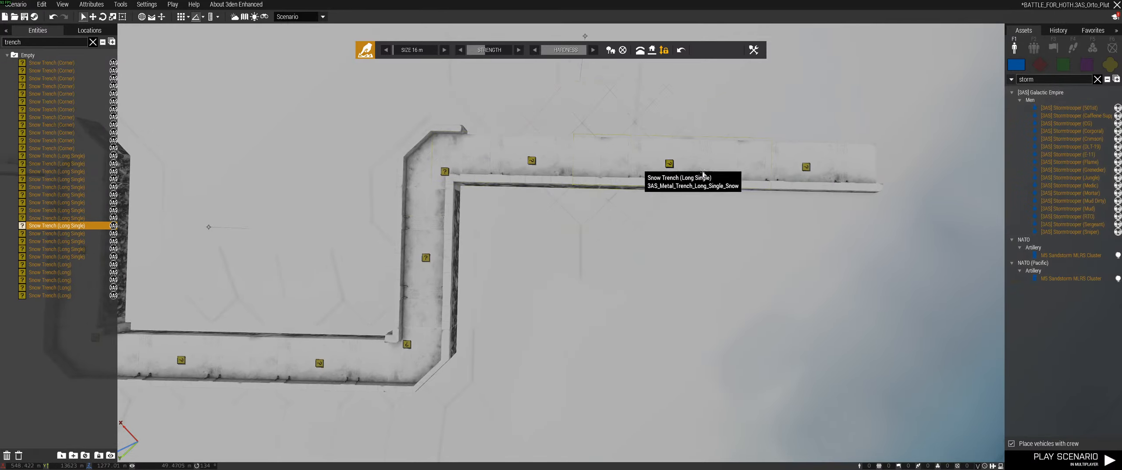
{"action": "key", "text": "w"}
- Select all the snow trench pieces and turn on vertical movement mode
{"action": "right_click_drag", "start_coordinate": [843, 184], "coordinate": [294, 199]}
{"action": "key", "text": "d"}
{"action": "key", "text": "s"}
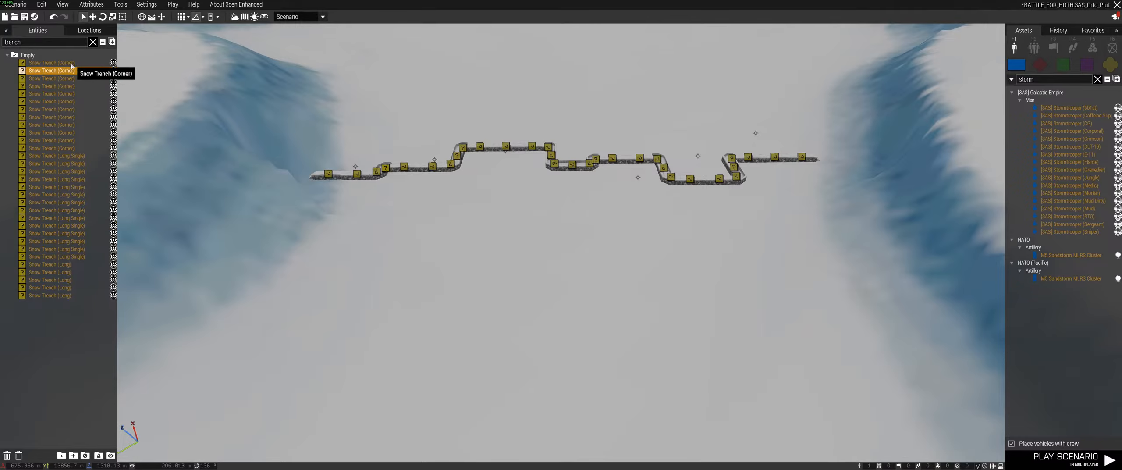
{"action": "left_click", "coordinate": [56, 297], "text": "shift"}
{"action": "key", "text": "w"}
{"action": "right_click_drag", "start_coordinate": [272, 280], "coordinate": [644, 243]}
{"action": "key", "text": "ctrl+z"}
{"action": "left_click", "coordinate": [152, 17]}
{"action": "key", "text": "w"}
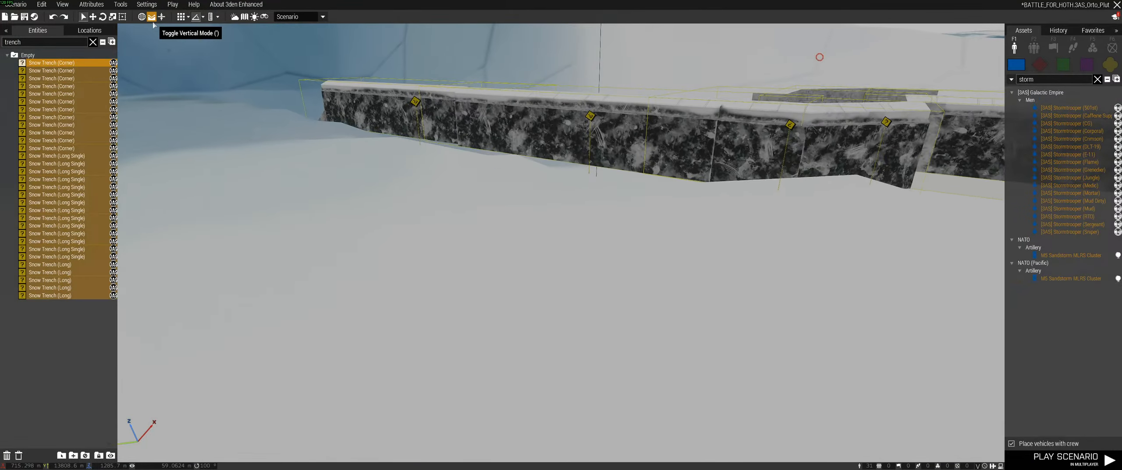
{"action": "left_click_drag", "start_coordinate": [570, 236], "coordinate": [585, 301]}
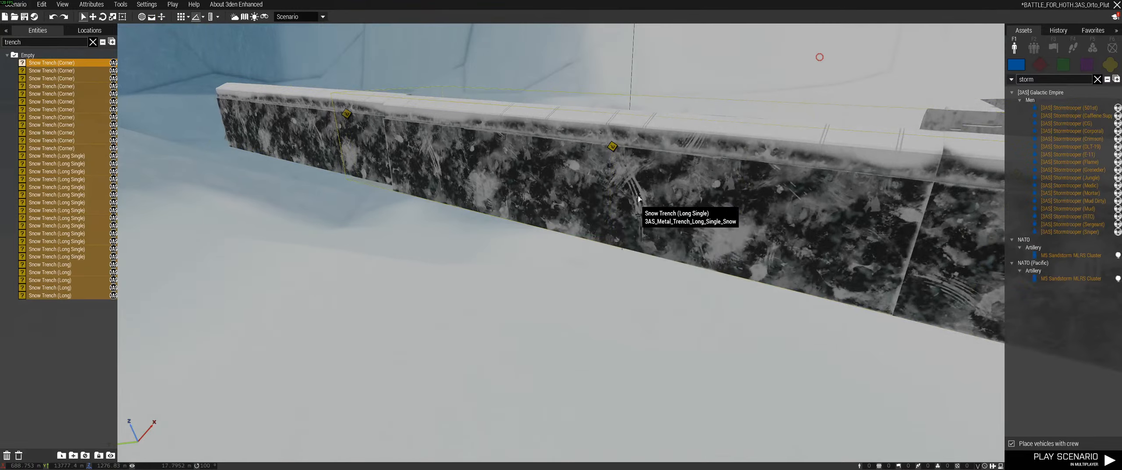
- Lower the whole trench line into the snow and fine-tune its height with a slight raise
{"action": "left_click", "coordinate": [634, 209]}
{"action": "left_click", "coordinate": [75, 295], "text": "shift"}
{"action": "left_click_drag", "start_coordinate": [630, 227], "coordinate": [629, 323], "text": "alt"}
{"action": "right_click_drag", "start_coordinate": [629, 322], "coordinate": [746, 245]}
{"action": "key", "text": "w"}
{"action": "key", "text": "a"}
{"action": "right_click_drag", "start_coordinate": [532, 237], "coordinate": [602, 238]}
{"action": "left_click_drag", "start_coordinate": [603, 238], "coordinate": [613, 189], "text": "alt"}
{"action": "right_click_drag", "start_coordinate": [613, 189], "coordinate": [705, 224]}
{"action": "key", "text": "q"}
{"action": "right_click_drag", "start_coordinate": [611, 250], "coordinate": [543, 230]}
{"action": "key", "text": "w"}
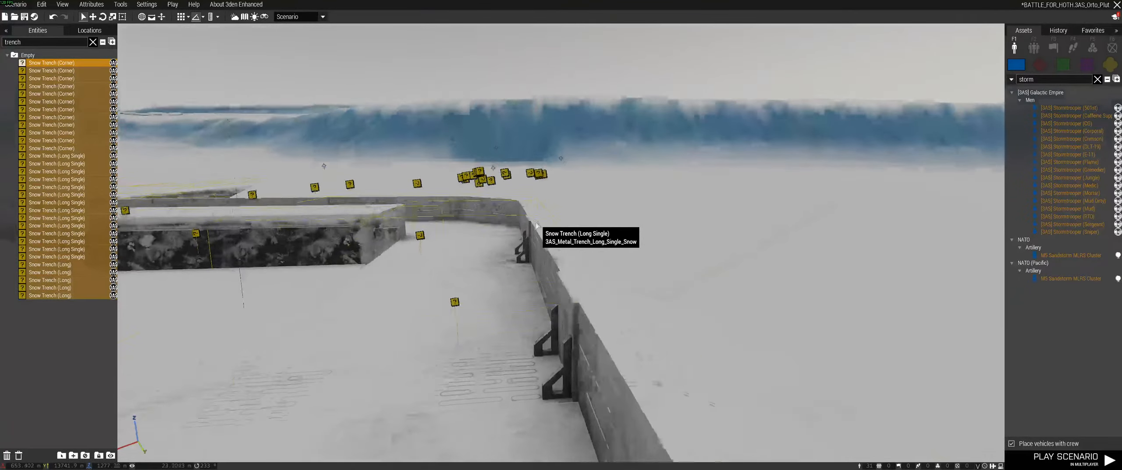
- Clear the asset search and set the environment time to 19:26:21
{"action": "left_click", "coordinate": [1097, 79]}
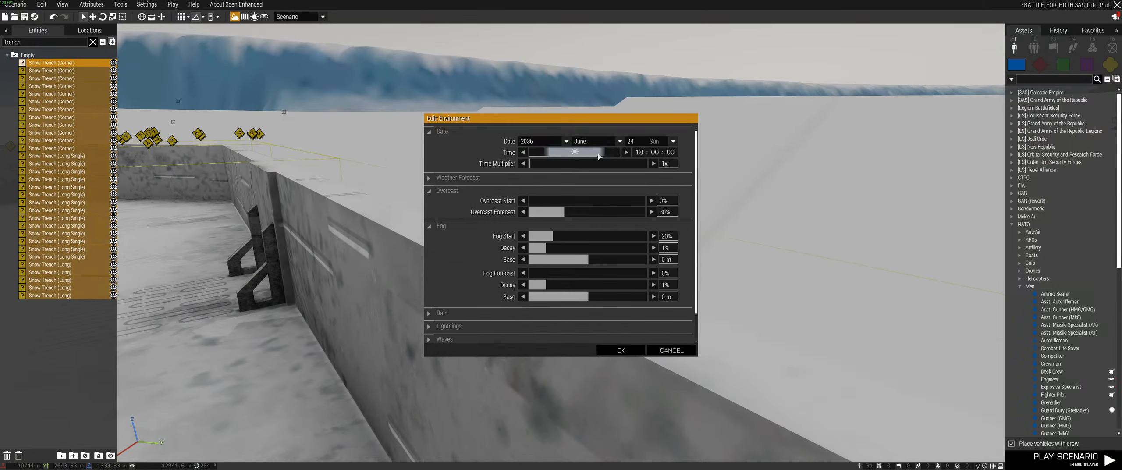
{"action": "left_click_drag", "start_coordinate": [601, 154], "coordinate": [603, 155]}
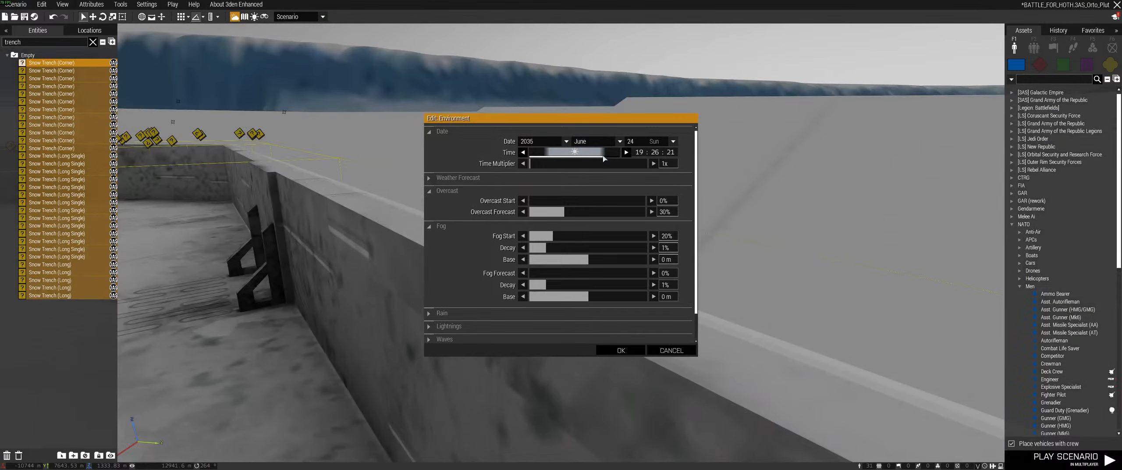
{"action": "left_click", "coordinate": [620, 351]}
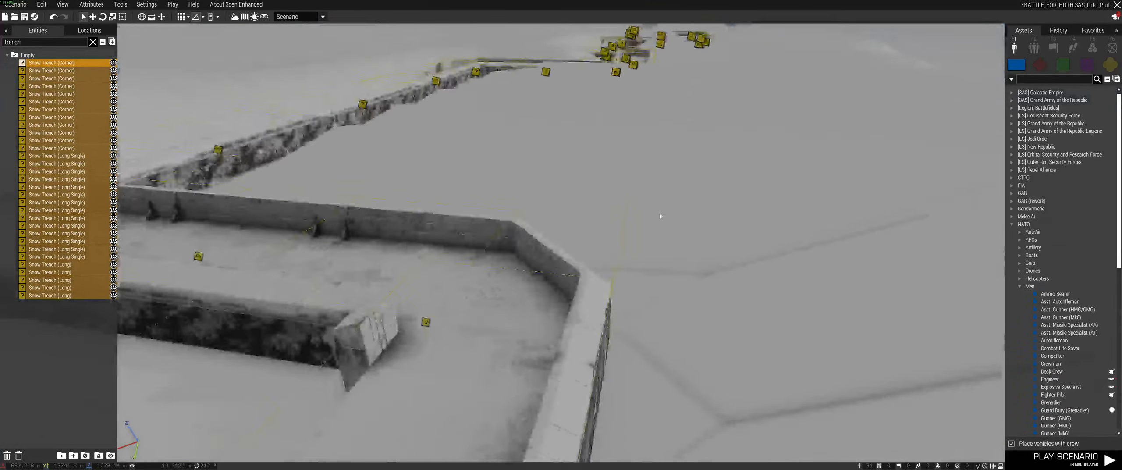
- Save the scenario and hide the editor interface
{"action": "key", "text": "s"}
{"action": "mouse_move", "coordinate": [646, 232]}
{"action": "right_mouse_down"}
{"action": "mouse_move", "coordinate": [708, 120]}
{"action": "mouse_move", "coordinate": [748, 247]}
{"action": "mouse_move", "coordinate": [601, 226]}
{"action": "mouse_move", "coordinate": [616, 268]}
{"action": "mouse_move", "coordinate": [596, 313]}
{"action": "mouse_move", "coordinate": [576, 215]}
{"action": "mouse_move", "coordinate": [547, 217]}
{"action": "mouse_move", "coordinate": [476, 253]}
{"action": "mouse_move", "coordinate": [481, 318]}
{"action": "mouse_move", "coordinate": [495, 318]}
{"action": "mouse_move", "coordinate": [429, 331]}
{"action": "mouse_move", "coordinate": [411, 348]}
{"action": "right_mouse_up"}
{"action": "key", "text": "ctrl+s"}
{"action": "key", "text": "s"}
{"action": "key", "text": "BackSpace"}
- Sculpt the snow around the trench line with the Deformer tool at a 40 m brush size
{"action": "key", "text": "w"}
{"action": "key", "text": "d"}
{"action": "key", "text": "s"}
{"action": "key", "text": "d"}
{"action": "key", "text": "z"}
{"action": "key", "text": "q"}
{"action": "key", "text": "s"}
{"action": "key", "text": "z"}
{"action": "key", "text": "q"}
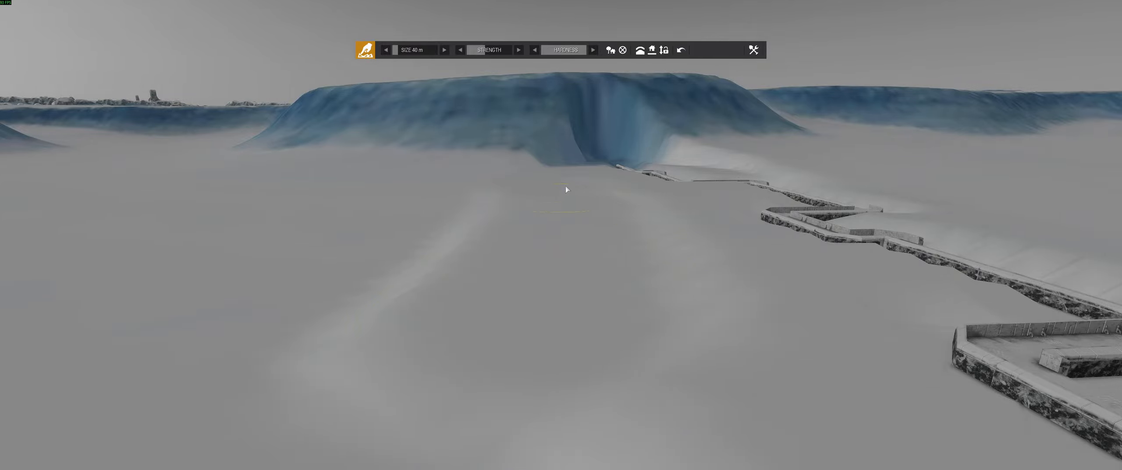
{"action": "key", "text": "s"}
{"action": "right_click_drag", "start_coordinate": [488, 193], "coordinate": [560, 320]}
{"action": "key", "text": "d"}
{"action": "key", "text": "s"}
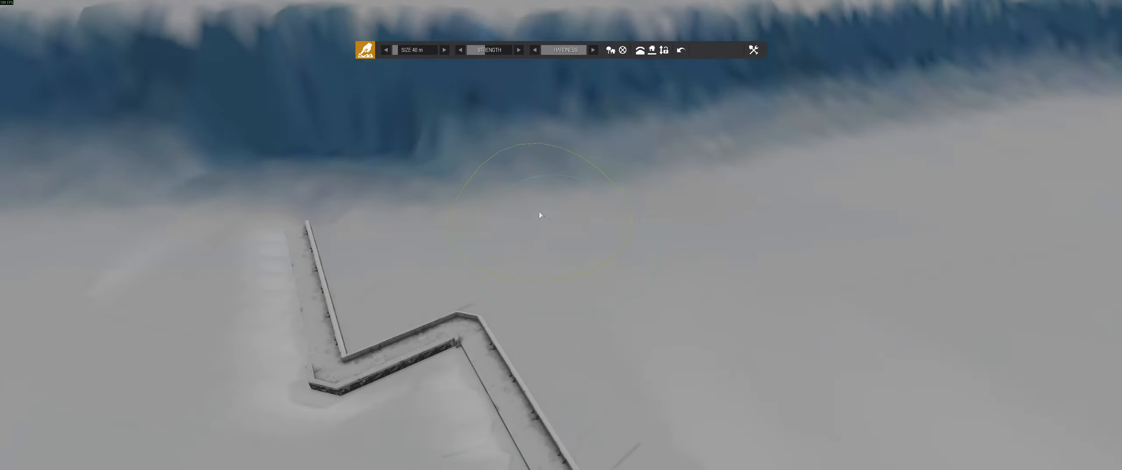
{"action": "right_click_drag", "start_coordinate": [657, 328], "coordinate": [827, 304]}
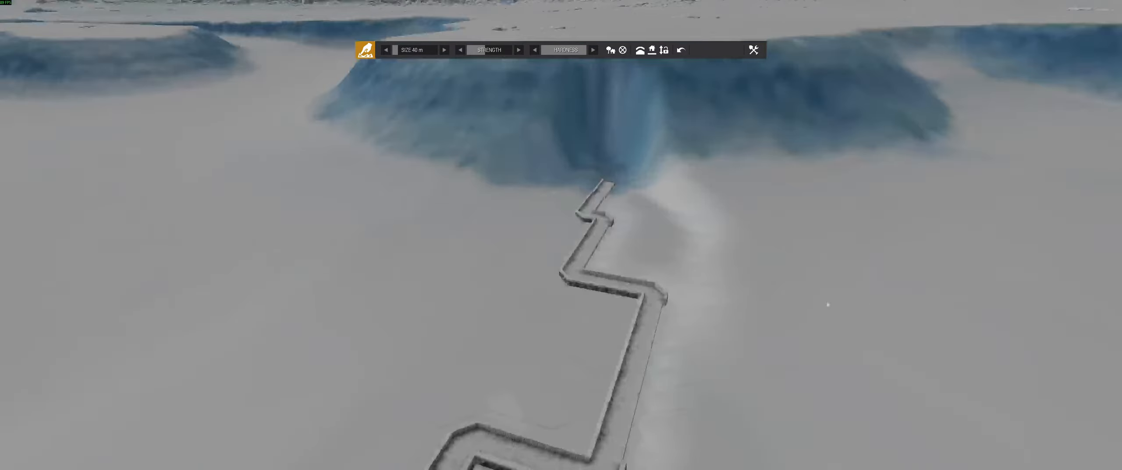
{"action": "key", "text": "Escape"}
- Inspect the complete trench line across the valley from ground level and from above
{"action": "right_click_drag", "start_coordinate": [433, 346], "coordinate": [618, 312]}
{"action": "key", "text": "a"}
{"action": "key", "text": "z"}
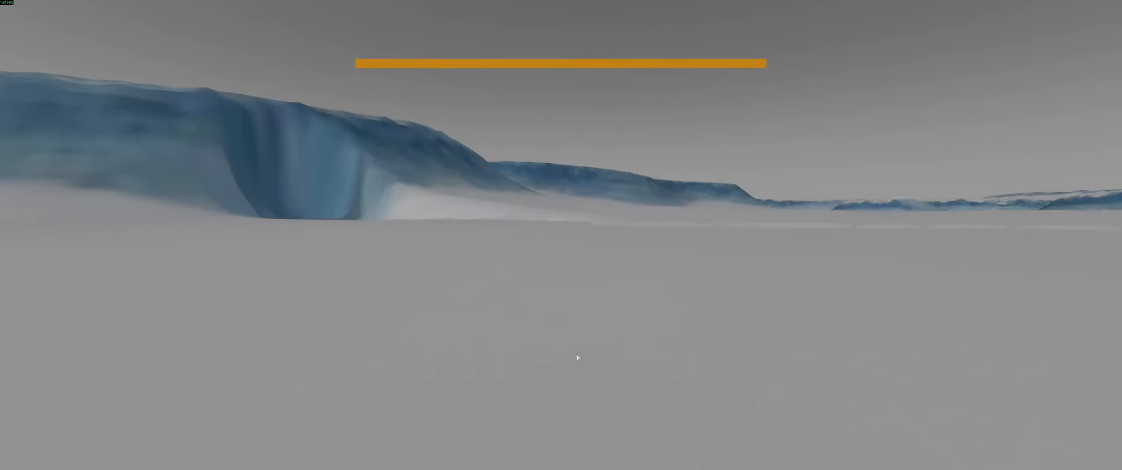
{"action": "key", "text": "q"}
{"action": "right_click_drag", "start_coordinate": [575, 356], "coordinate": [699, 457]}
{"action": "key", "text": "s"}
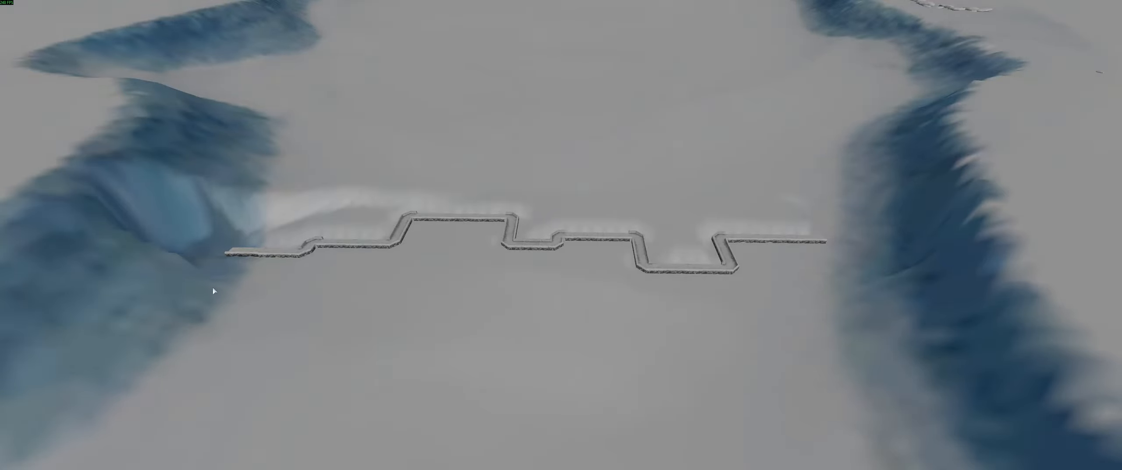
{"action": "left_click_drag", "start_coordinate": [863, 212], "coordinate": [871, 206]}
{"action": "key", "text": "w"}
{"action": "key", "text": "BackSpace"}
- Lower the whole selected trench line slightly and deselect it
{"action": "right_click_drag", "start_coordinate": [531, 289], "coordinate": [332, 303]}
{"action": "key", "text": "w"}
{"action": "key", "text": "z"}
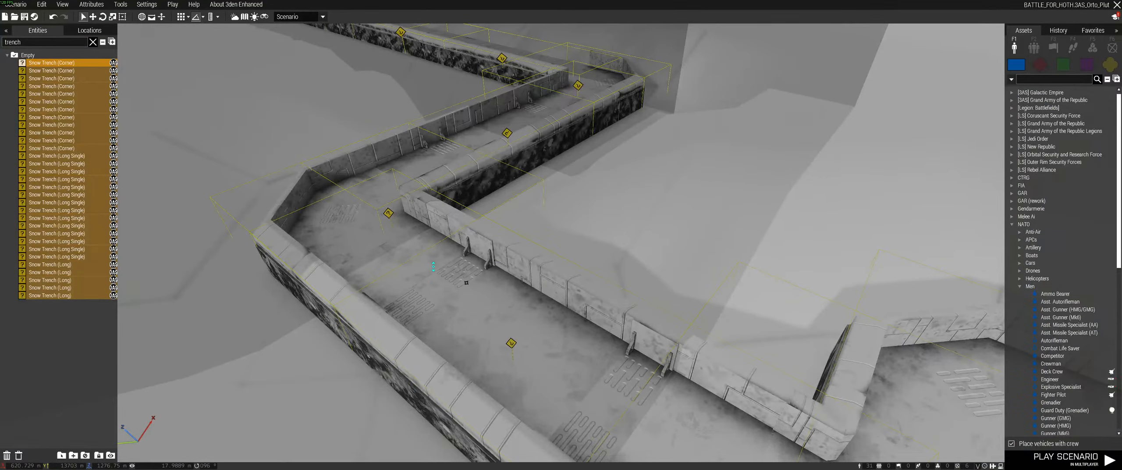
{"action": "right_click_drag", "start_coordinate": [394, 235], "coordinate": [589, 175]}
{"action": "key", "text": "s"}
{"action": "left_click_drag", "start_coordinate": [643, 259], "coordinate": [642, 269], "text": "alt"}
{"action": "right_click_drag", "start_coordinate": [643, 270], "coordinate": [683, 239]}
{"action": "key", "text": "z"}
{"action": "key", "text": "q"}
{"action": "left_click", "coordinate": [640, 303]}
{"action": "key", "text": "d"}
{"action": "right_click_drag", "start_coordinate": [640, 303], "coordinate": [641, 226]}
- Place an Asst. Missile Specialist (AT) in the trench and compare the soldier with the wall height
{"action": "left_click", "coordinate": [1063, 332]}
{"action": "key", "text": "a"}
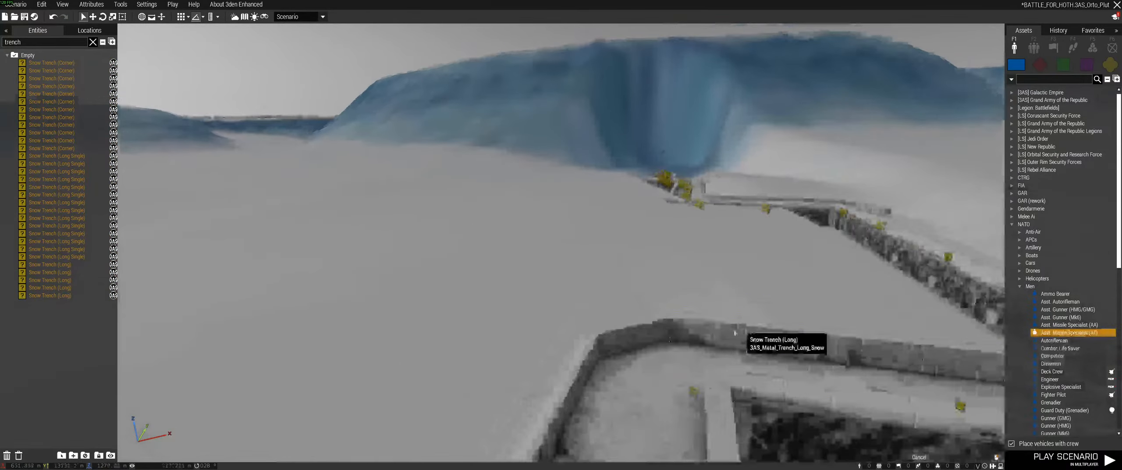
{"action": "right_click_drag", "start_coordinate": [734, 333], "coordinate": [641, 371]}
{"action": "key", "text": "w"}
{"action": "left_click", "coordinate": [635, 303]}
{"action": "key", "text": "d"}
{"action": "right_click_drag", "start_coordinate": [672, 321], "coordinate": [665, 270]}
{"action": "key", "text": "z"}
{"action": "key", "text": "a"}
{"action": "key", "text": "w"}
- Save the scenario and undo the placement of the test soldier
{"action": "key", "text": "ctrl+s"}
{"action": "key", "text": "ctrl+z"}
{"action": "key", "text": "q"}
{"action": "right_click_drag", "start_coordinate": [833, 302], "coordinate": [395, 337]}
{"action": "key", "text": "z"}
{"action": "key", "text": "q"}
{"action": "right_click_drag", "start_coordinate": [994, 248], "coordinate": [955, 252]}
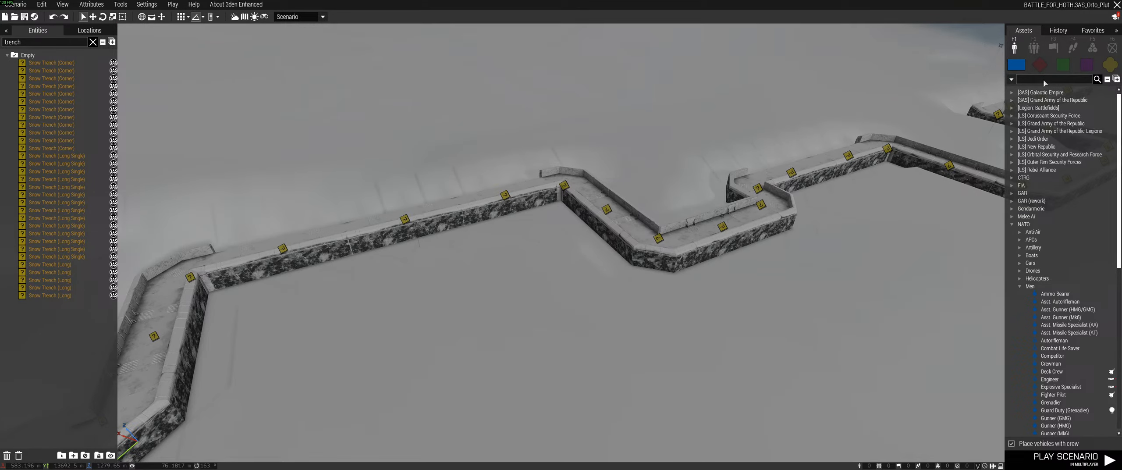
- Search the prop assets for "snow"
{"action": "type", "text": "snow"}
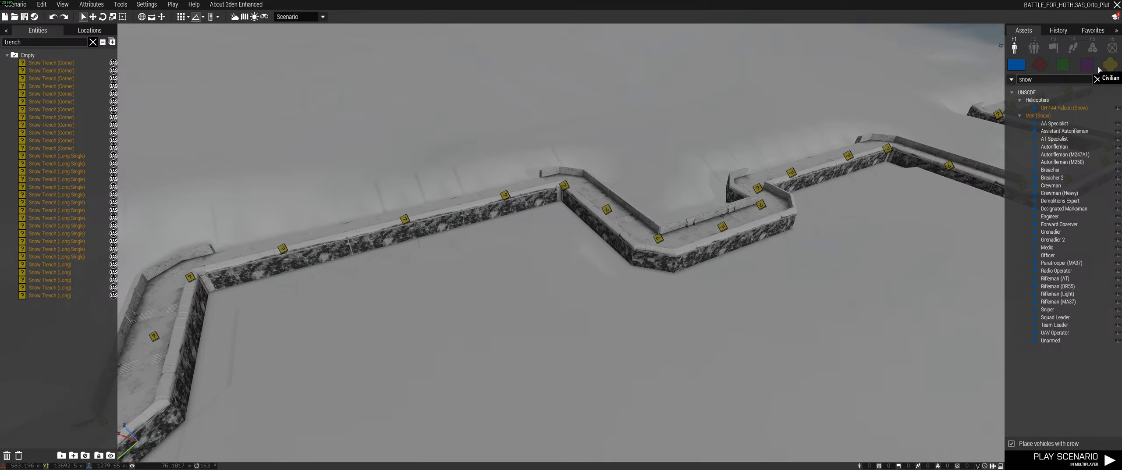
{"action": "left_click", "coordinate": [1110, 64]}
{"action": "key", "text": "w"}
{"action": "scroll", "coordinate": [1055, 269], "scroll_direction": "down", "scroll_amount": 5}
{"action": "scroll", "coordinate": [1055, 268], "scroll_direction": "down", "scroll_amount": 3}
{"action": "key", "text": "w"}
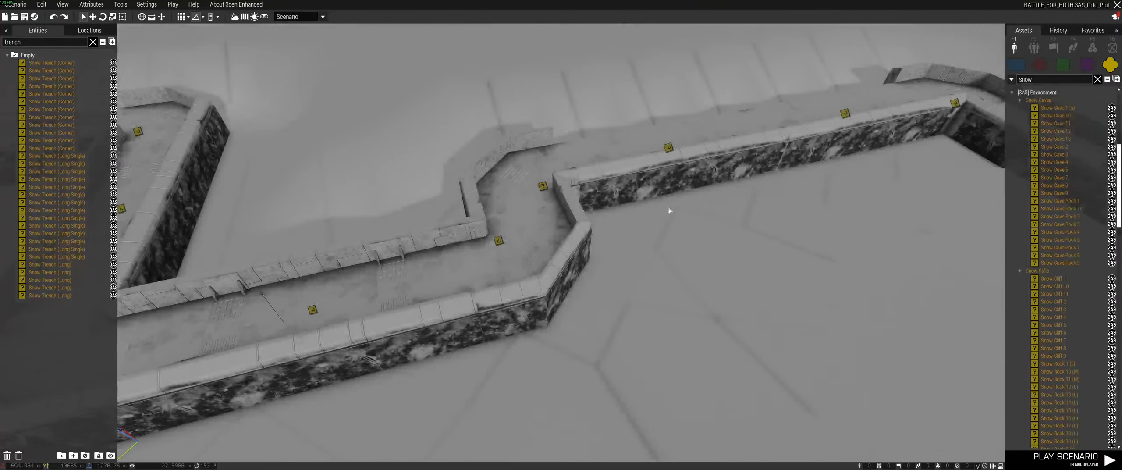
- Look through the snow caves, cliffs, rocks, baseplates and barriers in the prop list for pieces that suit the trench surroundings
{"action": "right_click_drag", "start_coordinate": [669, 211], "coordinate": [745, 167]}
{"action": "scroll", "coordinate": [1050, 253], "scroll_direction": "down", "scroll_amount": 2}
{"action": "mouse_move", "coordinate": [1067, 231]}
{"action": "scroll", "coordinate": [1064, 241], "scroll_direction": "down", "scroll_amount": 5}
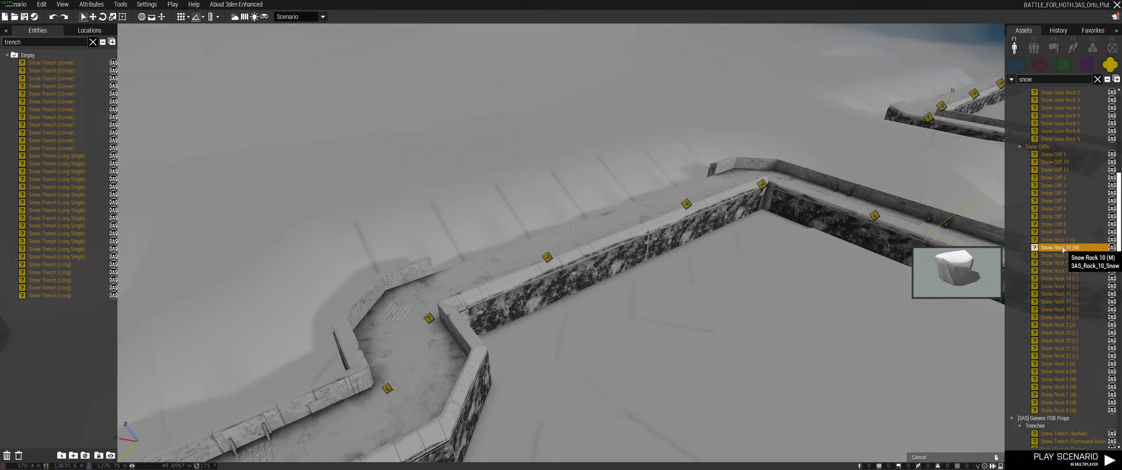
{"action": "scroll", "coordinate": [1057, 193], "scroll_direction": "up", "scroll_amount": 2}
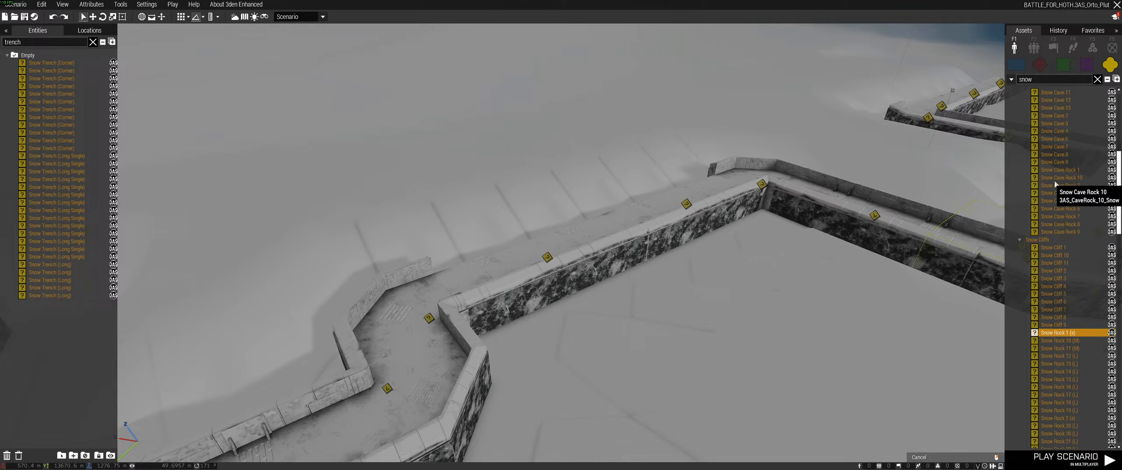
{"action": "scroll", "coordinate": [1034, 244], "scroll_direction": "down", "scroll_amount": 12}
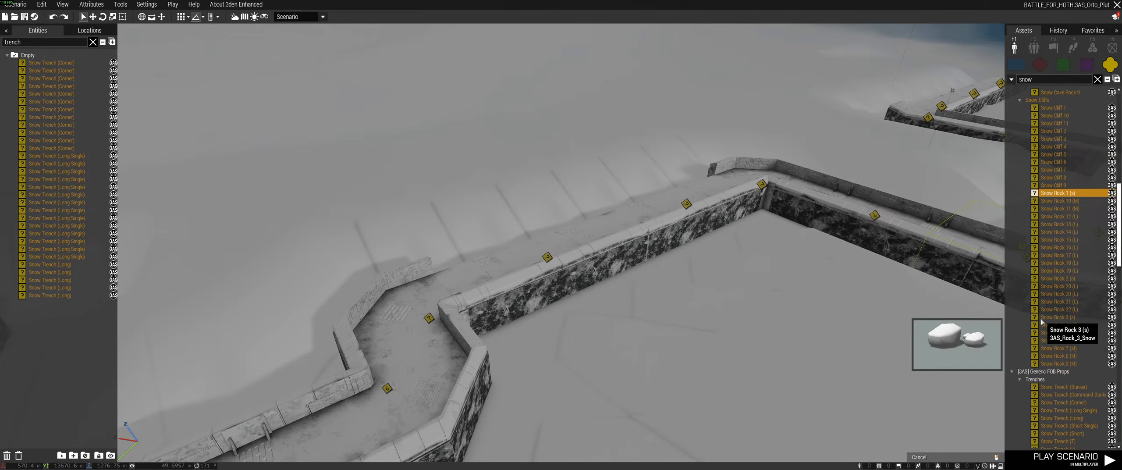
{"action": "scroll", "coordinate": [1048, 223], "scroll_direction": "down", "scroll_amount": 10}
{"action": "scroll", "coordinate": [1048, 224], "scroll_direction": "down", "scroll_amount": 15}
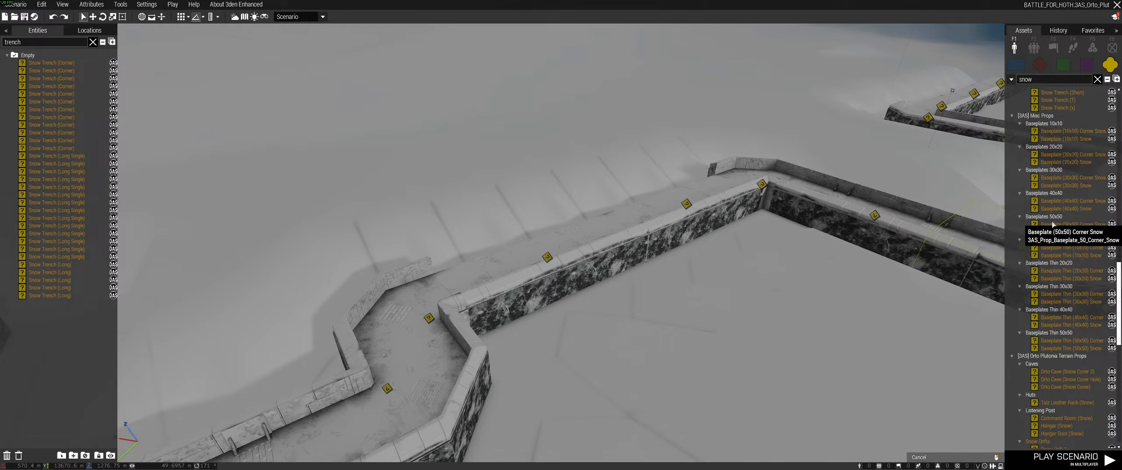
{"action": "scroll", "coordinate": [1051, 232], "scroll_direction": "down", "scroll_amount": 4}
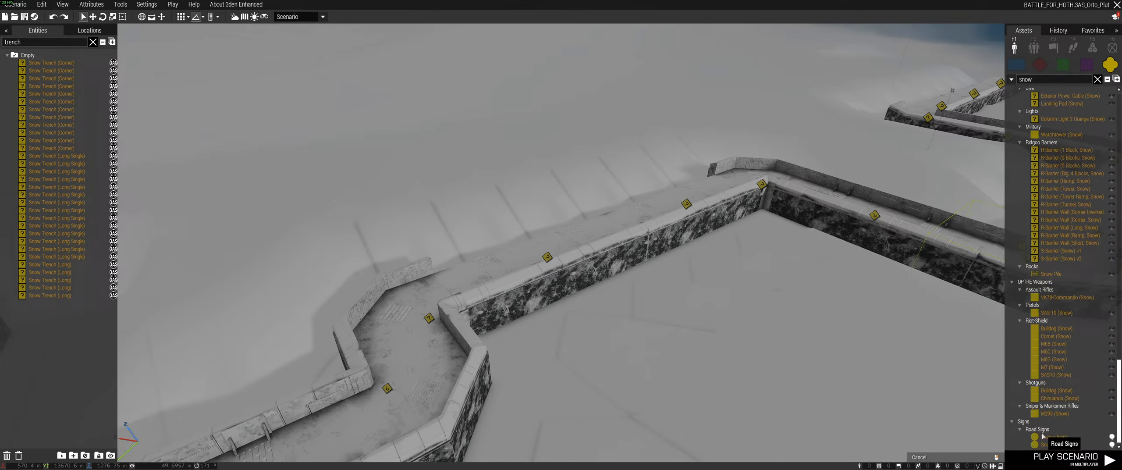
{"action": "scroll", "coordinate": [1053, 385], "scroll_direction": "up", "scroll_amount": 20}
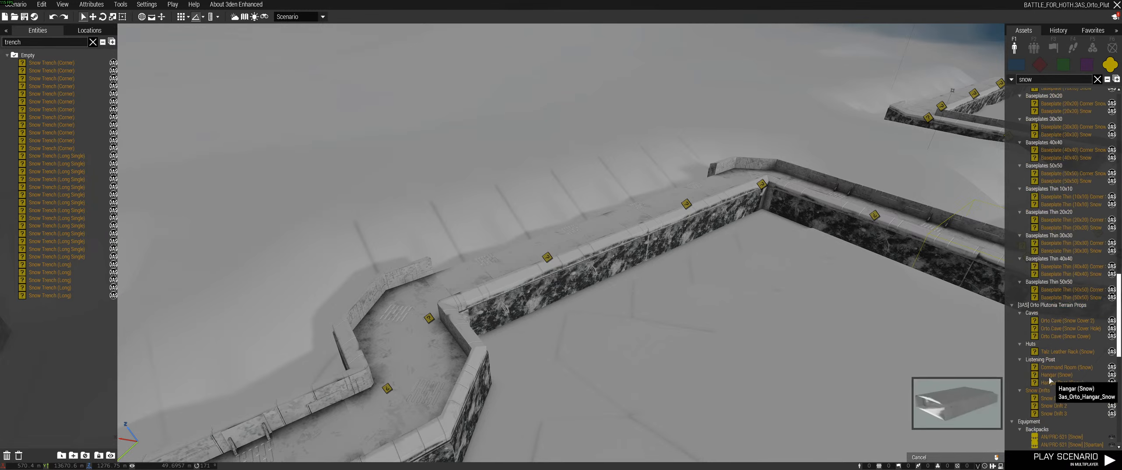
{"action": "scroll", "coordinate": [1050, 347], "scroll_direction": "up", "scroll_amount": 2}
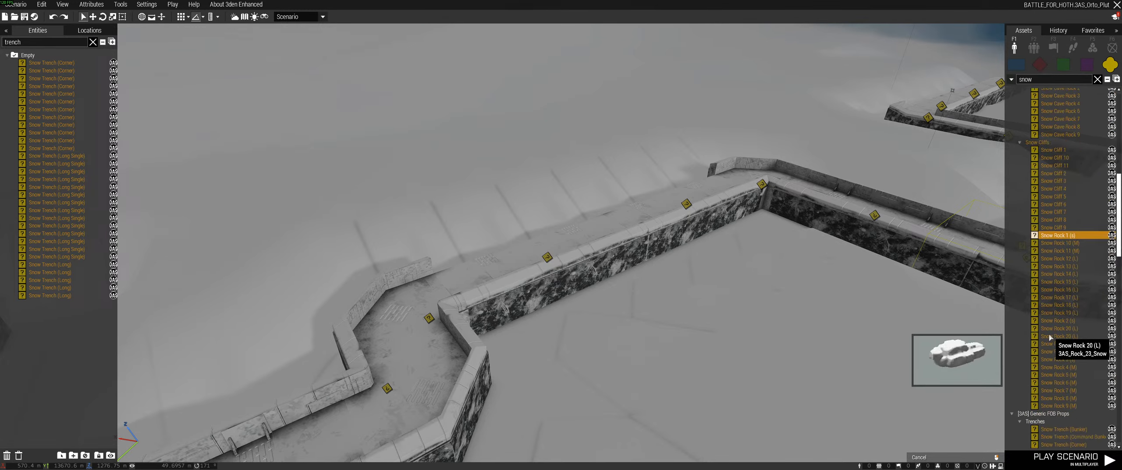
- Try a snow rock and Snow Cave 6 beside the trench, and undo each placement
{"action": "left_click_drag", "start_coordinate": [1050, 336], "coordinate": [802, 327]}
{"action": "key", "text": "ctrl+z"}
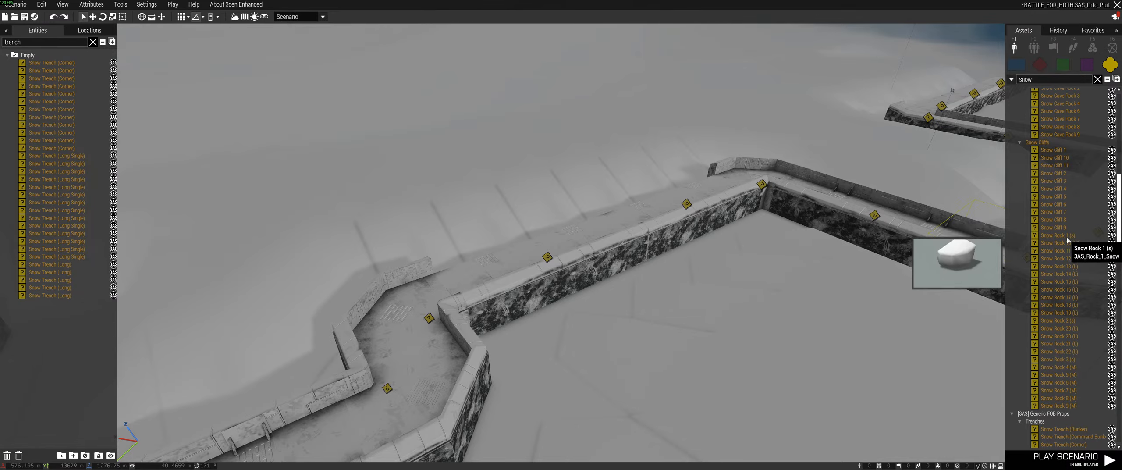
{"action": "scroll", "coordinate": [1062, 235], "scroll_direction": "up", "scroll_amount": 3}
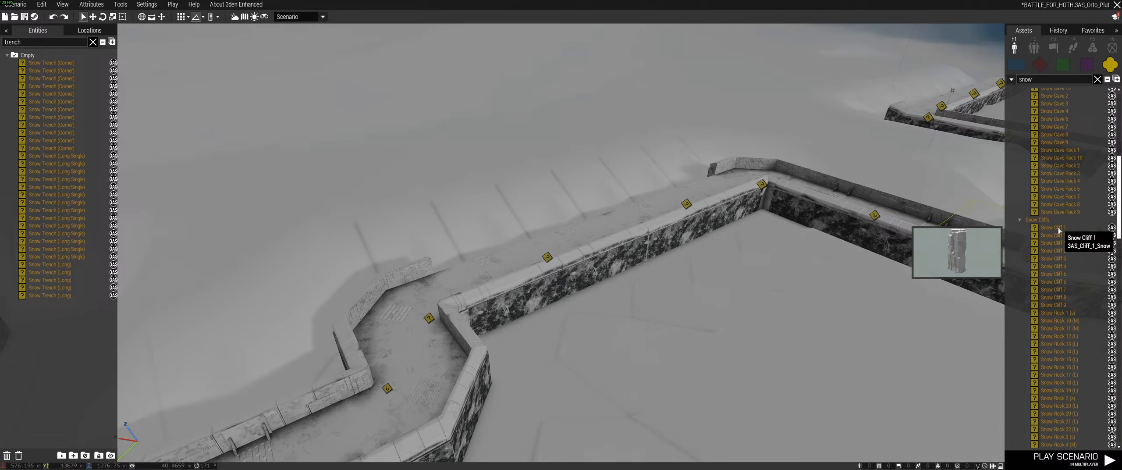
{"action": "scroll", "coordinate": [1058, 230], "scroll_direction": "up", "scroll_amount": 4}
{"action": "left_click_drag", "start_coordinate": [1054, 213], "coordinate": [767, 305]}
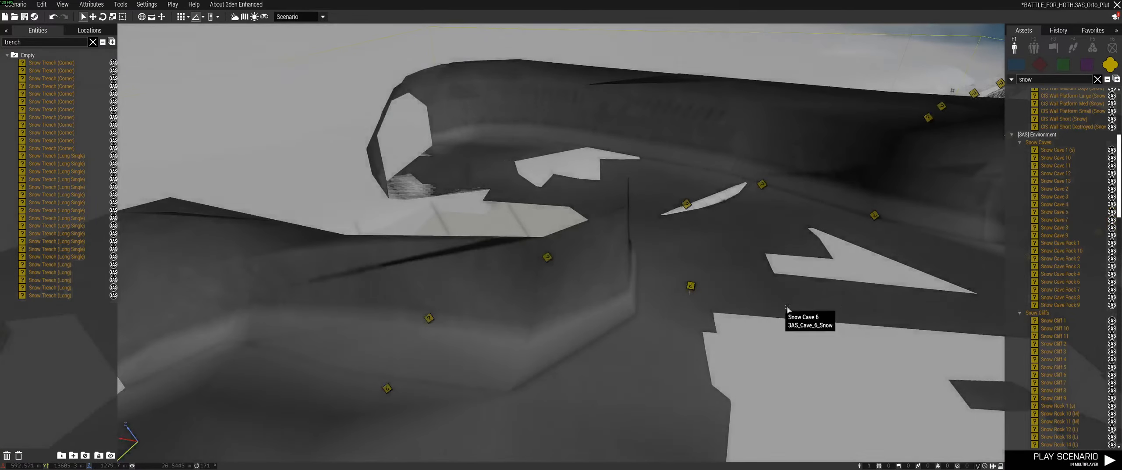
{"action": "key", "text": "ctrl+z"}
- Inspect the trench line across the valley from above, and up close with the interface hidden
{"action": "right_click_drag", "start_coordinate": [967, 297], "coordinate": [872, 80]}
{"action": "key", "text": "d"}
{"action": "key", "text": "w"}
{"action": "key", "text": "ctrl+d"}
{"action": "key", "text": "s"}
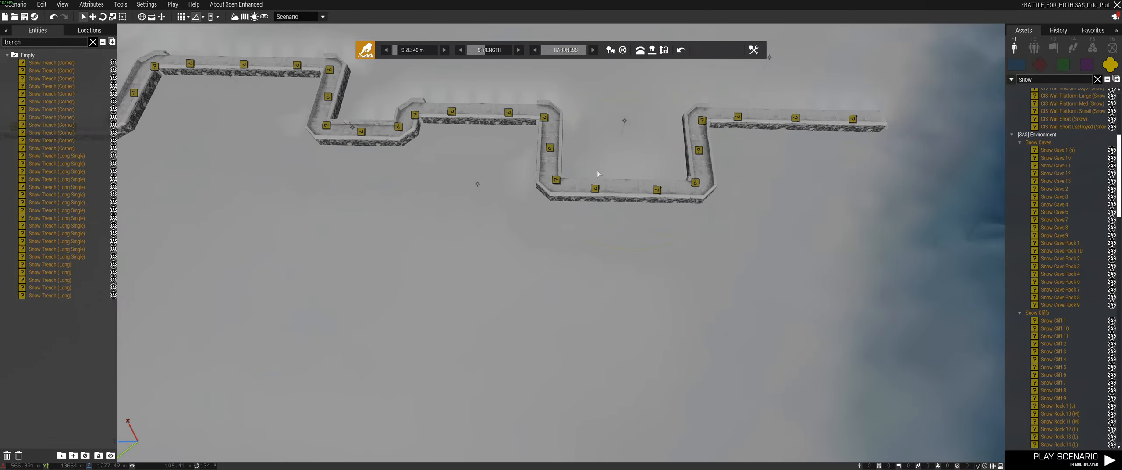
{"action": "right_click_drag", "start_coordinate": [426, 104], "coordinate": [752, 241]}
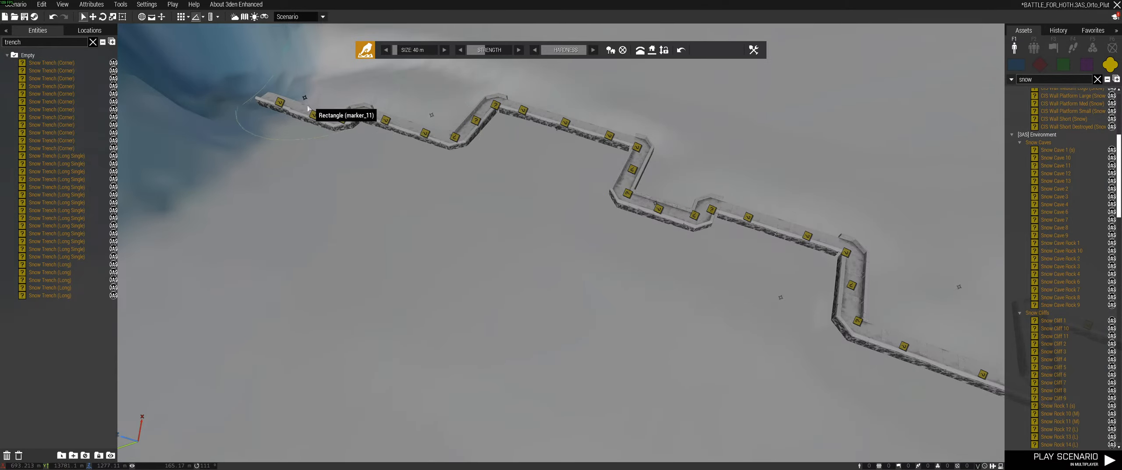
{"action": "key", "text": "ctrl+s"}
{"action": "right_click_drag", "start_coordinate": [593, 283], "coordinate": [683, 175]}
{"action": "key", "text": "BackSpace"}
{"action": "key", "text": "w"}
{"action": "right_click_drag", "start_coordinate": [764, 142], "coordinate": [546, 127]}
{"action": "key", "text": "w"}
{"action": "right_click_drag", "start_coordinate": [815, 190], "coordinate": [853, 224]}
{"action": "key", "text": "q"}
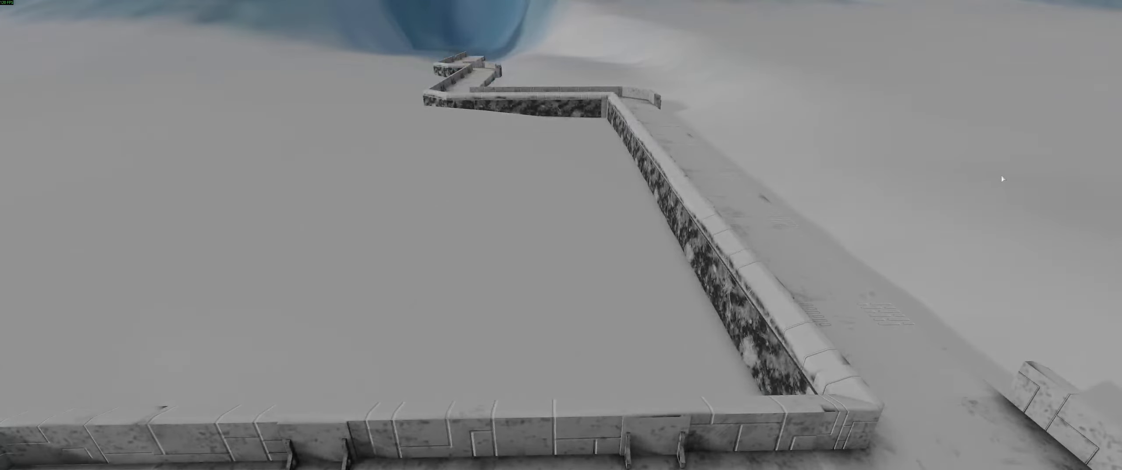
{"action": "key", "text": "BackSpace"}
- Try a snow cave rock on the ground beside the trench and undo its placement
{"action": "scroll", "coordinate": [1087, 167], "scroll_direction": "up", "scroll_amount": 5}
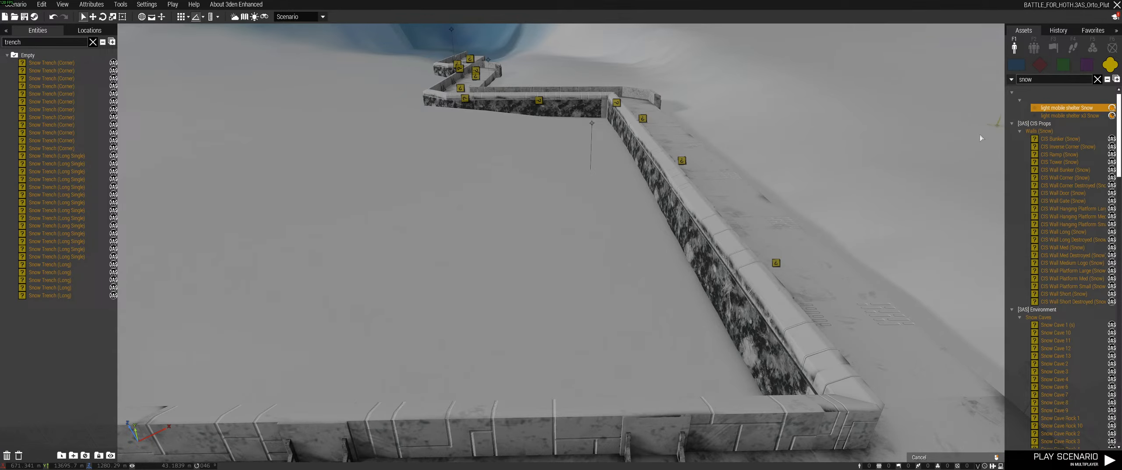
{"action": "scroll", "coordinate": [1055, 279], "scroll_direction": "down", "scroll_amount": 6}
{"action": "left_click", "coordinate": [1055, 280]}
{"action": "left_click", "coordinate": [902, 264]}
{"action": "key", "text": "ctrl+z"}
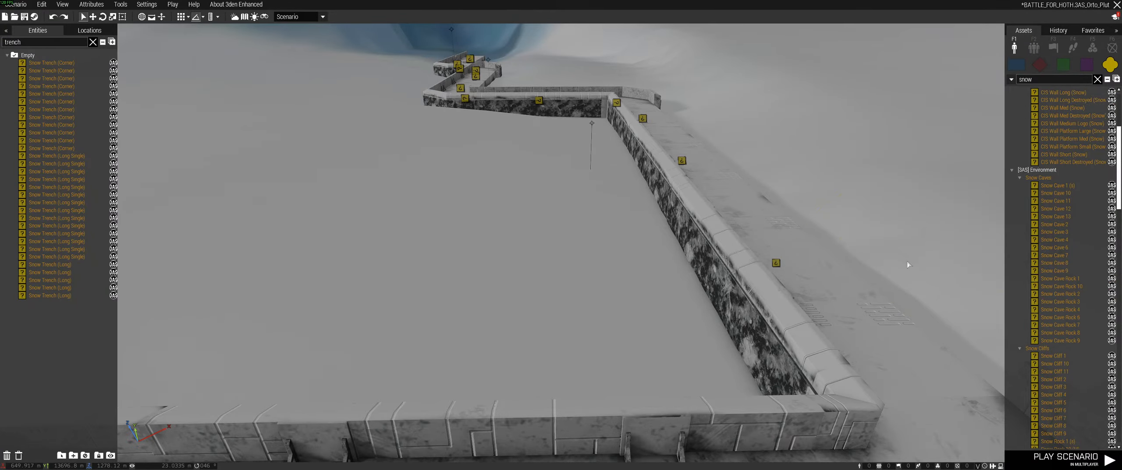
- Try Snow Cave Rock 10 and a rotated copy of it against the trench's outer wall, and delete both
{"action": "right_click_drag", "start_coordinate": [903, 264], "coordinate": [957, 272]}
{"action": "left_click", "coordinate": [1055, 286]}
{"action": "key", "text": "a"}
{"action": "left_click", "coordinate": [503, 265]}
{"action": "mouse_move", "coordinate": [536, 278]}
{"action": "left_mouse_down", "text": "shift"}
{"action": "mouse_move", "coordinate": [682, 303]}
{"action": "mouse_move", "coordinate": [613, 265]}
{"action": "mouse_move", "coordinate": [644, 310]}
{"action": "mouse_move", "coordinate": [645, 291]}
{"action": "left_mouse_up", "text": "shift"}
{"action": "right_click_drag", "start_coordinate": [628, 314], "coordinate": [594, 305]}
{"action": "key", "text": "ctrl+v"}
{"action": "mouse_move", "coordinate": [594, 305]}
{"action": "left_mouse_down"}
{"action": "mouse_move", "coordinate": [544, 238]}
{"action": "mouse_move", "coordinate": [616, 304]}
{"action": "mouse_move", "coordinate": [614, 284]}
{"action": "left_mouse_up"}
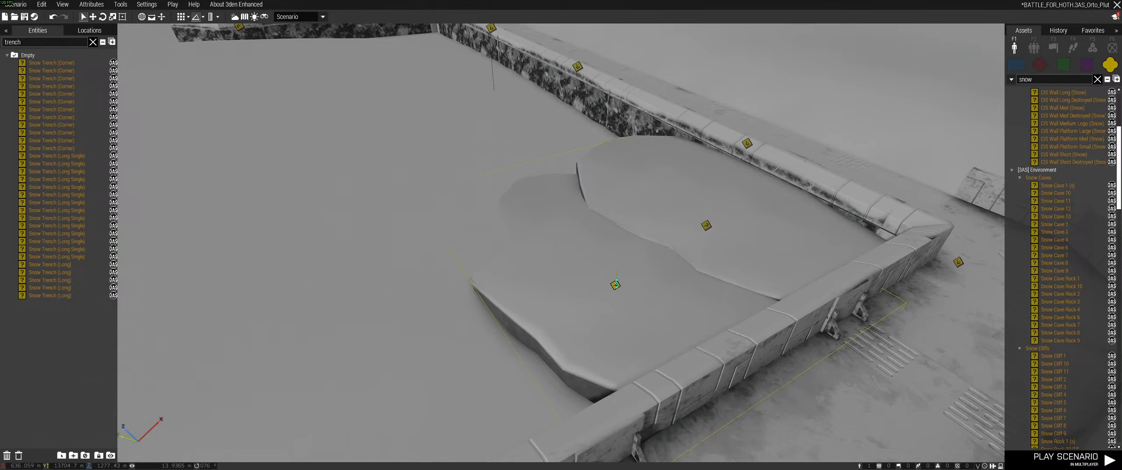
{"action": "right_click_drag", "start_coordinate": [616, 284], "coordinate": [670, 217]}
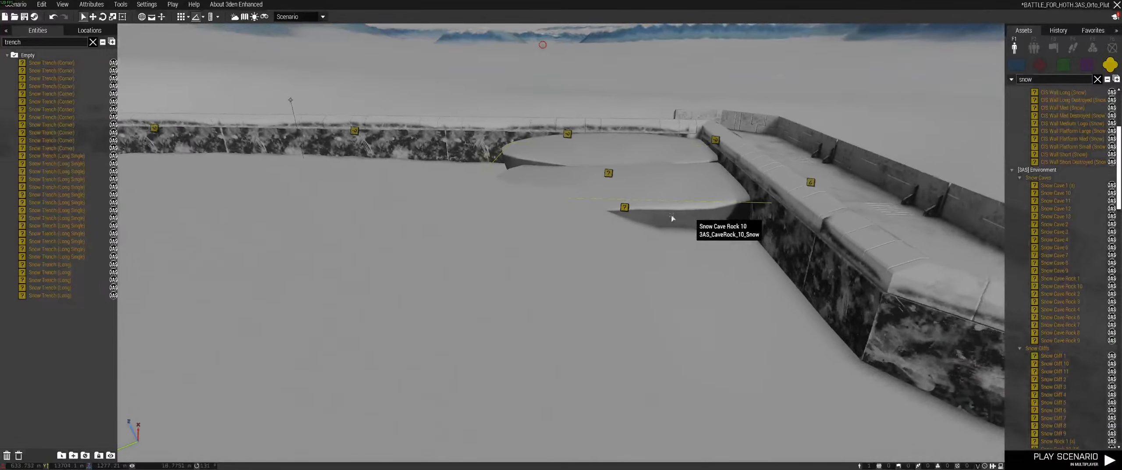
{"action": "key", "text": "Delete"}
{"action": "left_click", "coordinate": [641, 166]}
{"action": "key", "text": "Delete"}
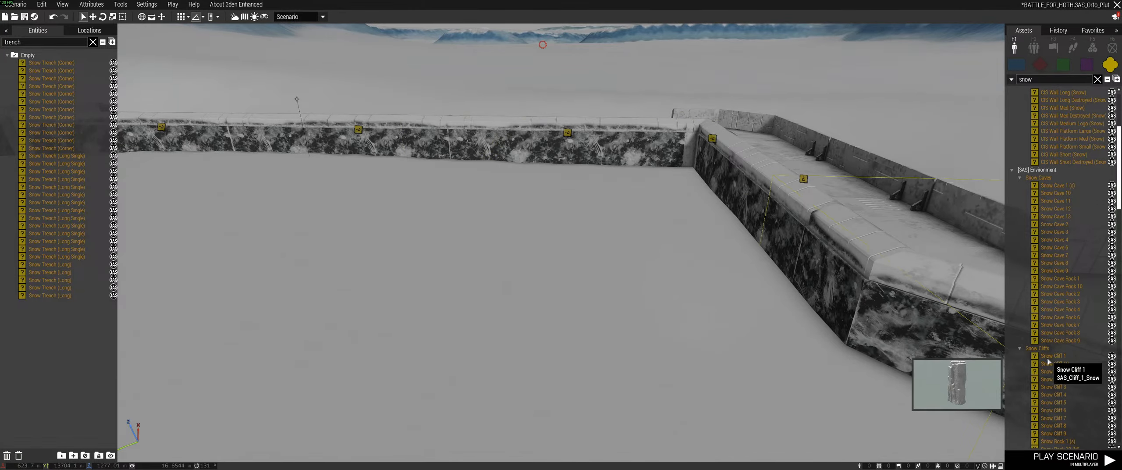
- Sculpt the terrain with an 8 m brush to raise the snow against the trench's outer wall
{"action": "key", "text": "s"}
{"action": "mouse_move", "coordinate": [616, 242]}
{"action": "right_mouse_down"}
{"action": "mouse_move", "coordinate": [603, 229]}
{"action": "mouse_move", "coordinate": [607, 267]}
{"action": "mouse_move", "coordinate": [591, 288]}
{"action": "mouse_move", "coordinate": [586, 248]}
{"action": "right_mouse_up"}
{"action": "key", "text": "q"}
{"action": "key", "text": "w"}
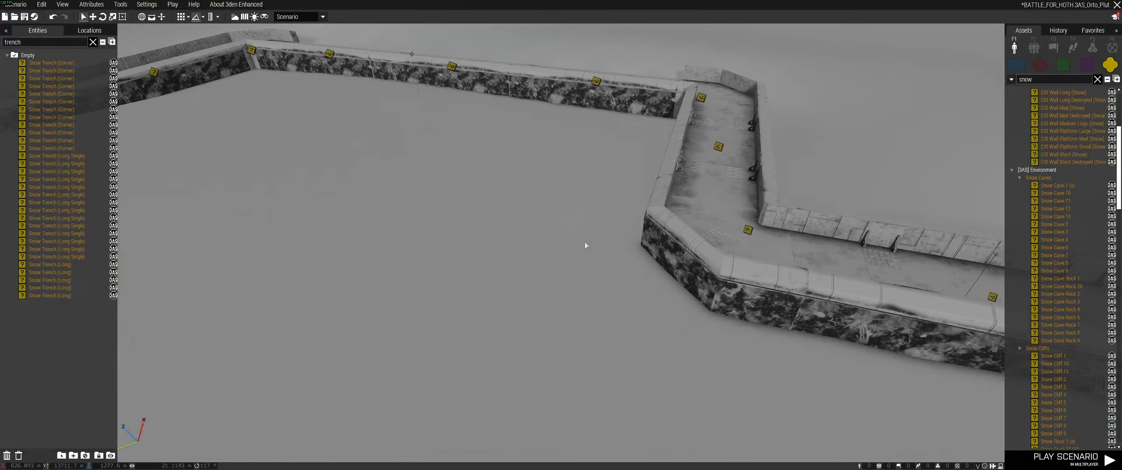
{"action": "key", "text": "ctrl+d"}
{"action": "right_click_drag", "start_coordinate": [584, 180], "coordinate": [582, 176]}
{"action": "left_click", "coordinate": [393, 51]}
{"action": "right_click_drag", "start_coordinate": [545, 237], "coordinate": [554, 248]}
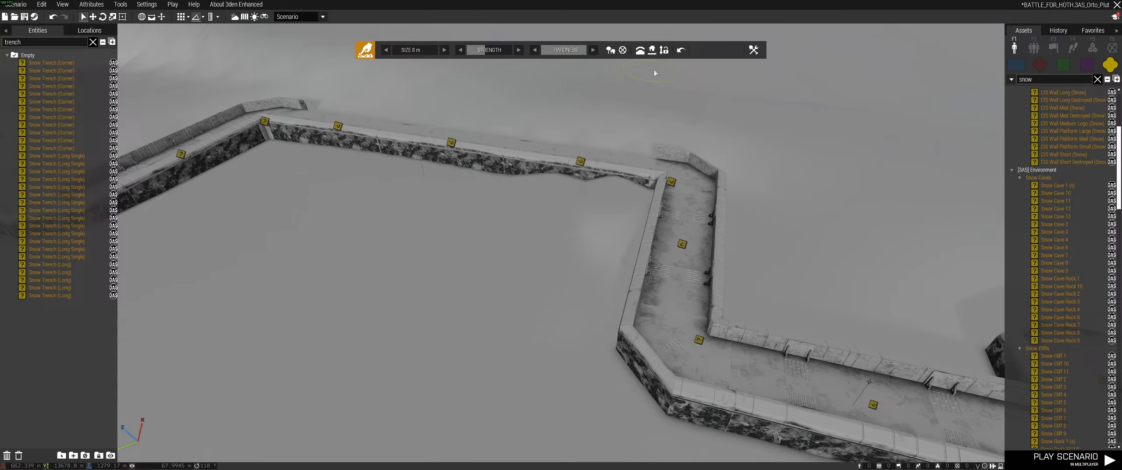
- Lock the terrain height limit at 1279.0 m and raise the ground to it around the long trench section
{"action": "left_click", "coordinate": [664, 50]}
{"action": "key", "text": "w"}
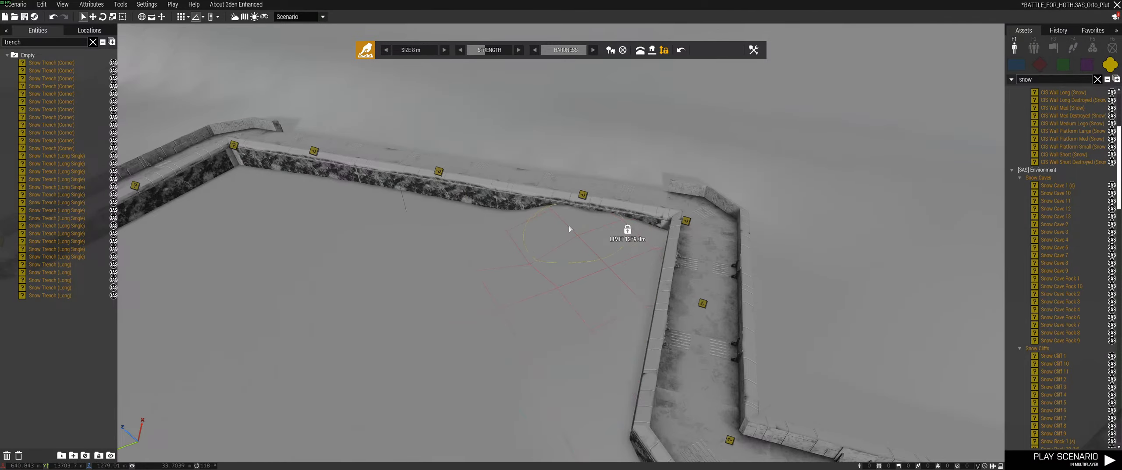
{"action": "key", "text": "w"}
{"action": "right_click_drag", "start_coordinate": [245, 173], "coordinate": [448, 297]}
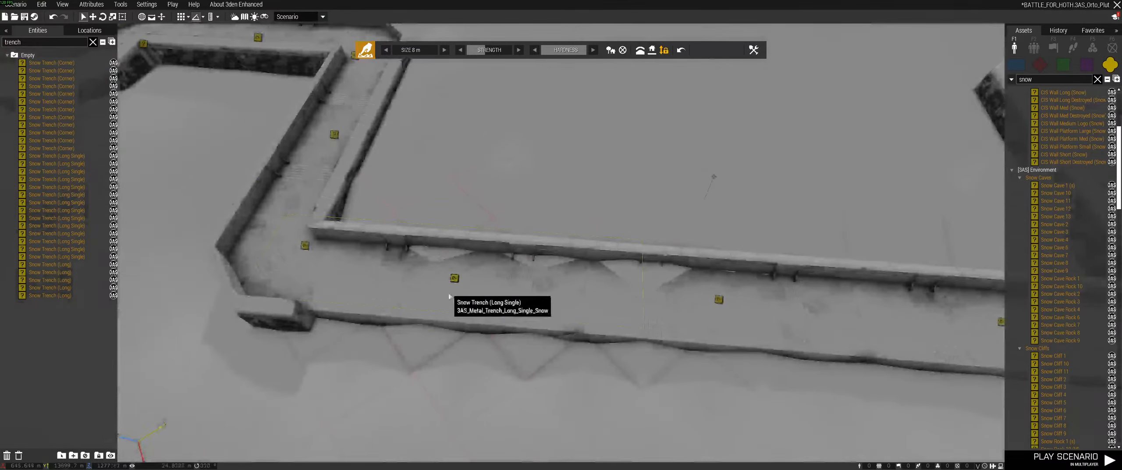
{"action": "left_click_drag", "start_coordinate": [566, 340], "coordinate": [537, 312]}
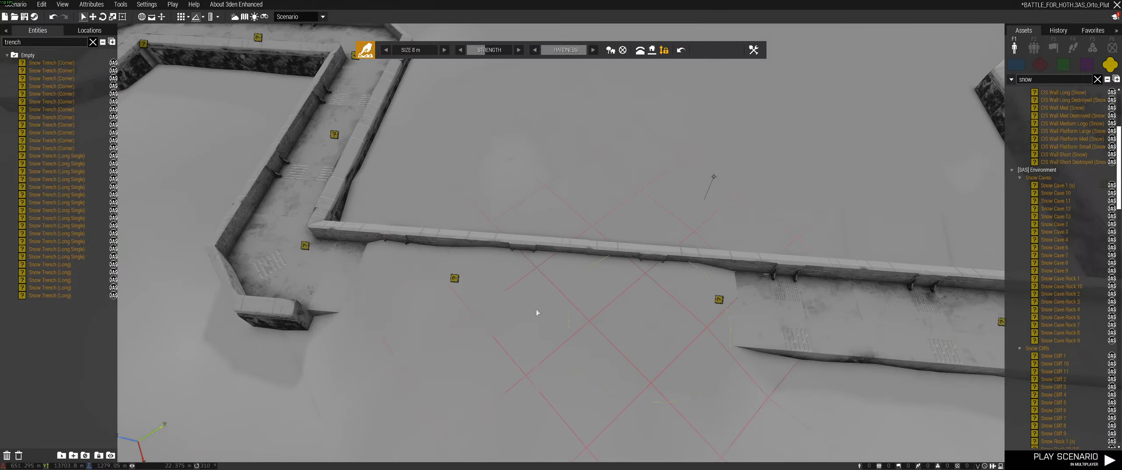
- Set the terrain brush size to 80 m and raise the ground to the height limit over one half of the trench line
{"action": "key", "text": "s"}
{"action": "scroll", "coordinate": [652, 296], "scroll_direction": "down", "scroll_amount": 5}
{"action": "left_click", "coordinate": [402, 50]}
{"action": "key", "text": "a"}
{"action": "key", "text": "w"}
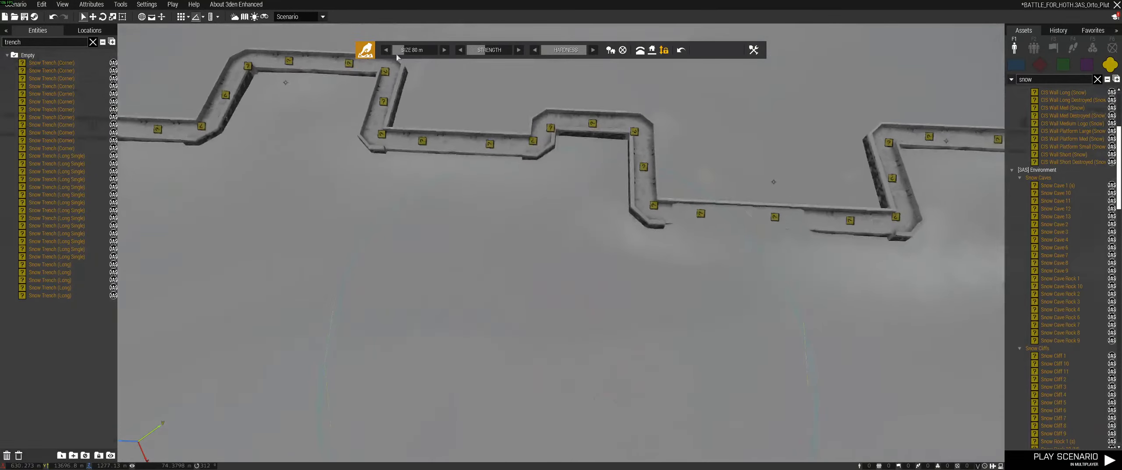
{"action": "scroll", "coordinate": [371, 238], "scroll_direction": "down", "scroll_amount": 3}
{"action": "key", "text": "a"}
{"action": "right_click_drag", "start_coordinate": [371, 238], "coordinate": [378, 198]}
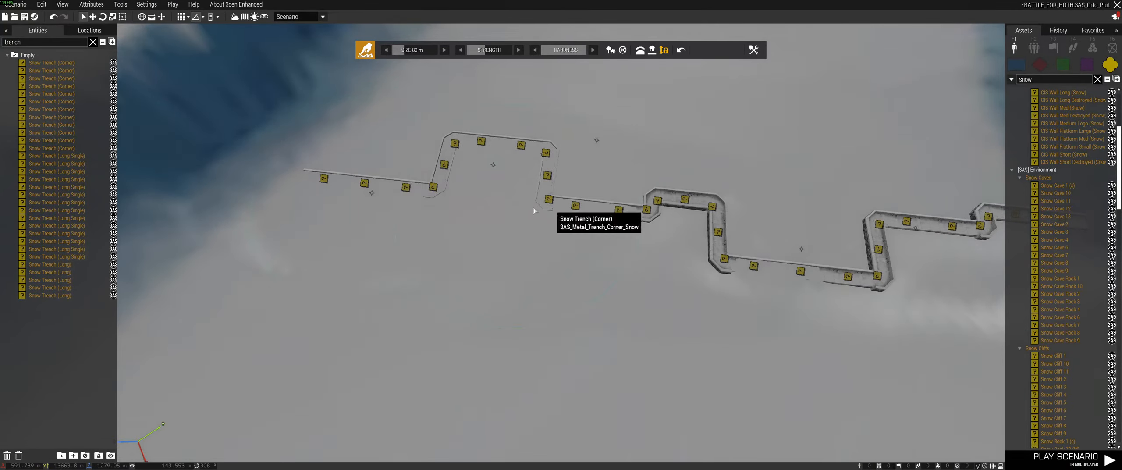
{"action": "left_click_drag", "start_coordinate": [870, 255], "coordinate": [881, 261]}
- Raise the ground to the height limit along the rest of the trench line up to the valley's opposite side
{"action": "key", "text": "d"}
{"action": "right_click_drag", "start_coordinate": [881, 261], "coordinate": [802, 248]}
{"action": "left_click_drag", "start_coordinate": [897, 363], "coordinate": [751, 351]}
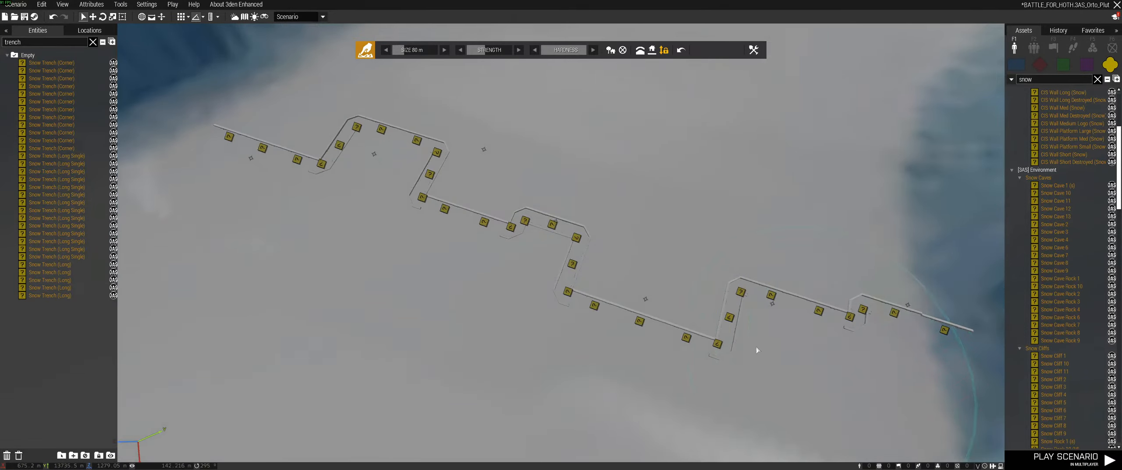
{"action": "right_click_drag", "start_coordinate": [751, 350], "coordinate": [659, 277]}
{"action": "key", "text": "s"}
{"action": "mouse_move", "coordinate": [771, 125]}
{"action": "left_mouse_down"}
{"action": "mouse_move", "coordinate": [513, 183]}
{"action": "mouse_move", "coordinate": [455, 219]}
{"action": "left_mouse_up"}
{"action": "right_click_drag", "start_coordinate": [456, 219], "coordinate": [343, 178]}
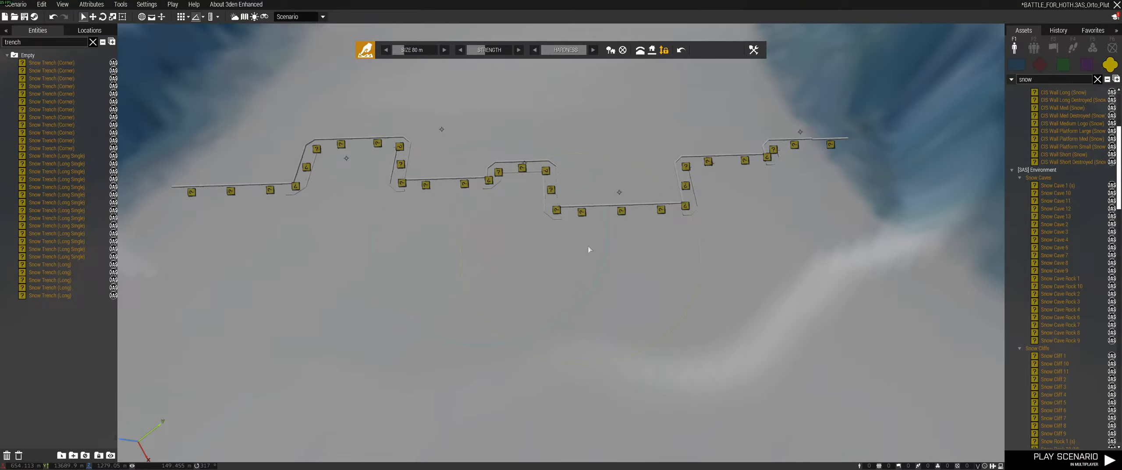
{"action": "key", "text": "s"}
{"action": "right_click_drag", "start_coordinate": [590, 250], "coordinate": [752, 242]}
- Set the terrain brush to 8 m and dig the snow out of the trench corner near the valley edge
{"action": "key", "text": "Escape"}
{"action": "right_click_drag", "start_coordinate": [815, 315], "coordinate": [530, 239]}
{"action": "key", "text": "w"}
{"action": "key", "text": "z"}
{"action": "key", "text": "w"}
{"action": "key", "text": "ctrl+d"}
{"action": "key", "text": "q"}
{"action": "key", "text": "d"}
{"action": "scroll", "coordinate": [544, 227], "scroll_direction": "up", "scroll_amount": 3}
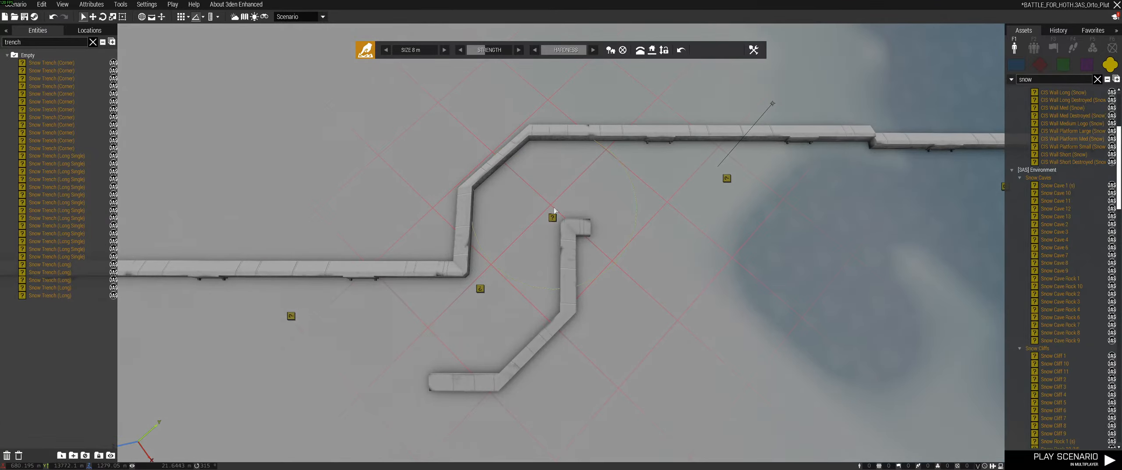
{"action": "mouse_move", "coordinate": [535, 253]}
{"action": "left_mouse_down"}
{"action": "mouse_move", "coordinate": [515, 302]}
{"action": "mouse_move", "coordinate": [460, 346]}
{"action": "left_mouse_up"}
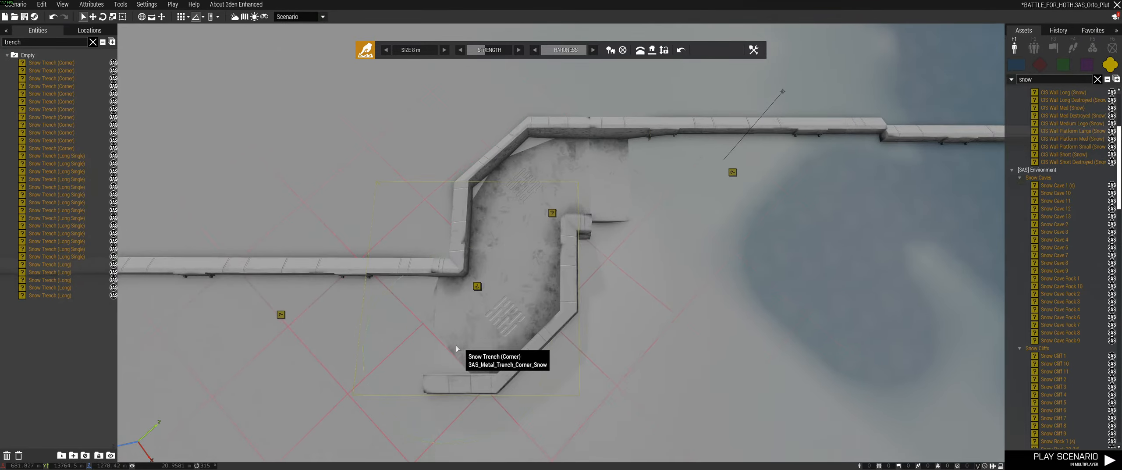
{"action": "left_click_drag", "start_coordinate": [392, 348], "coordinate": [397, 351]}
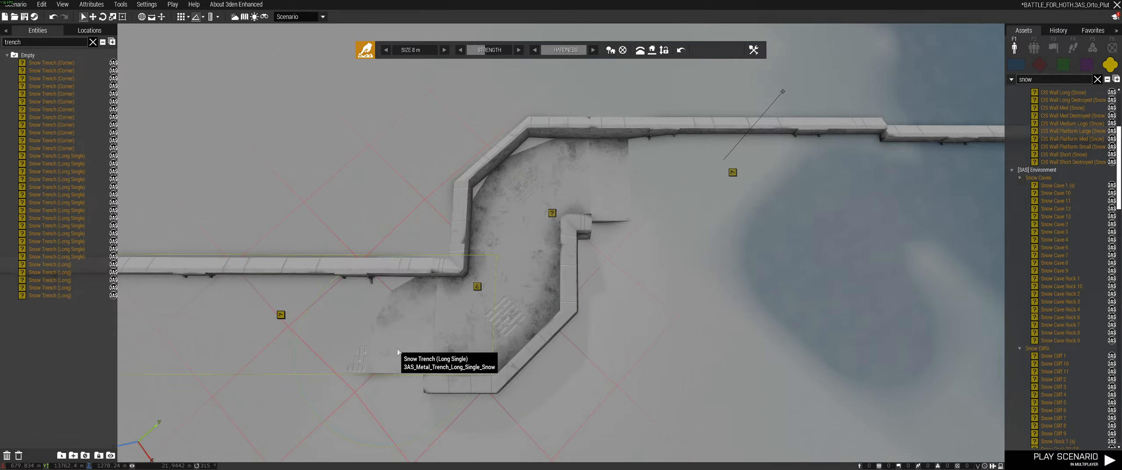
- Lock the terrain height limit at the trench floor and dig out the adjoining long and corner sections
{"action": "left_click", "coordinate": [664, 50]}
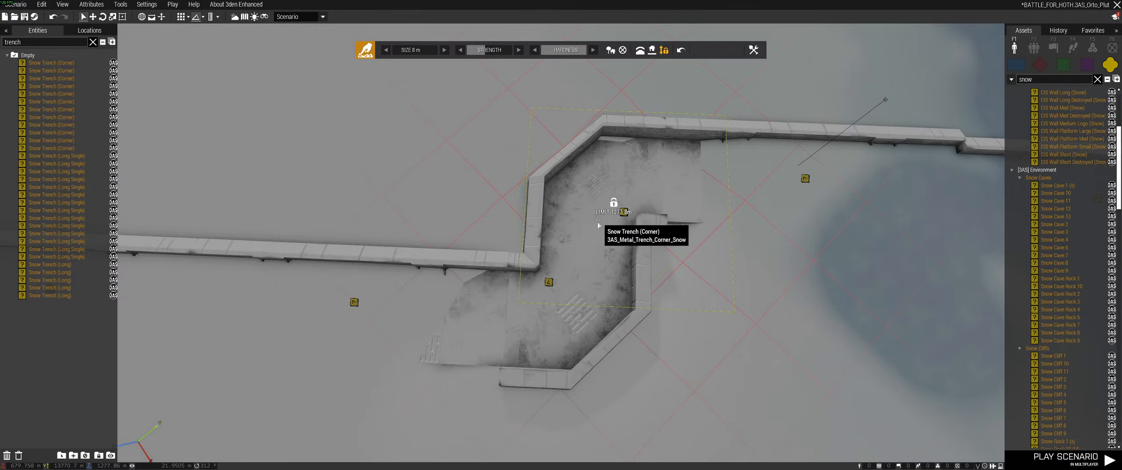
{"action": "mouse_move", "coordinate": [598, 225]}
{"action": "left_mouse_down"}
{"action": "mouse_move", "coordinate": [547, 322]}
{"action": "mouse_move", "coordinate": [338, 334]}
{"action": "left_mouse_up"}
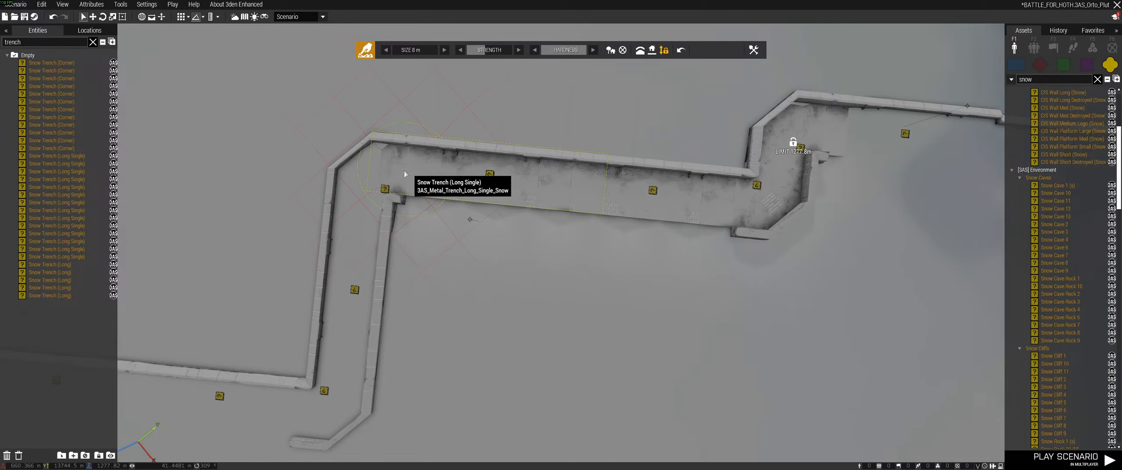
{"action": "left_click_drag", "start_coordinate": [553, 61], "coordinate": [576, 170]}
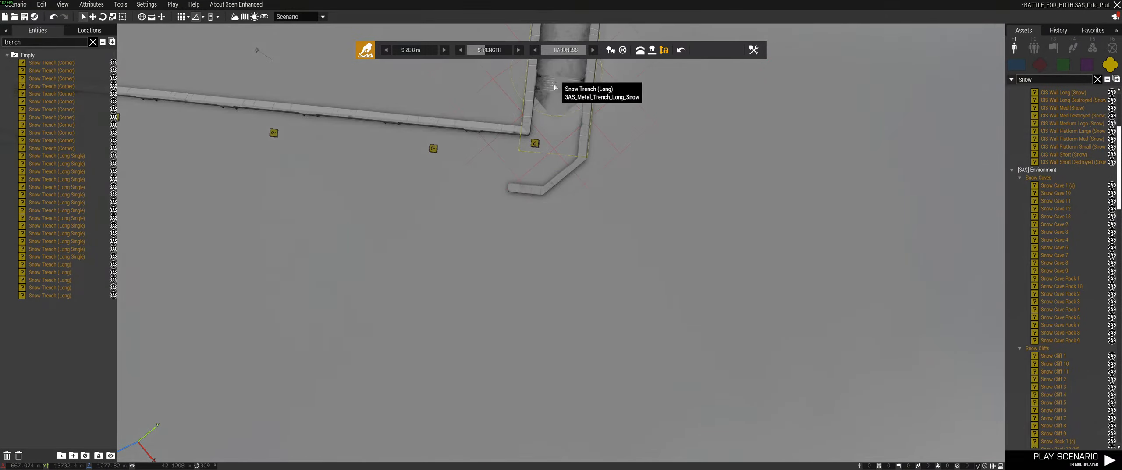
- Dig the snow out of the next single-walled, corner and long trench sections down to the trench floor
{"action": "key", "text": "a"}
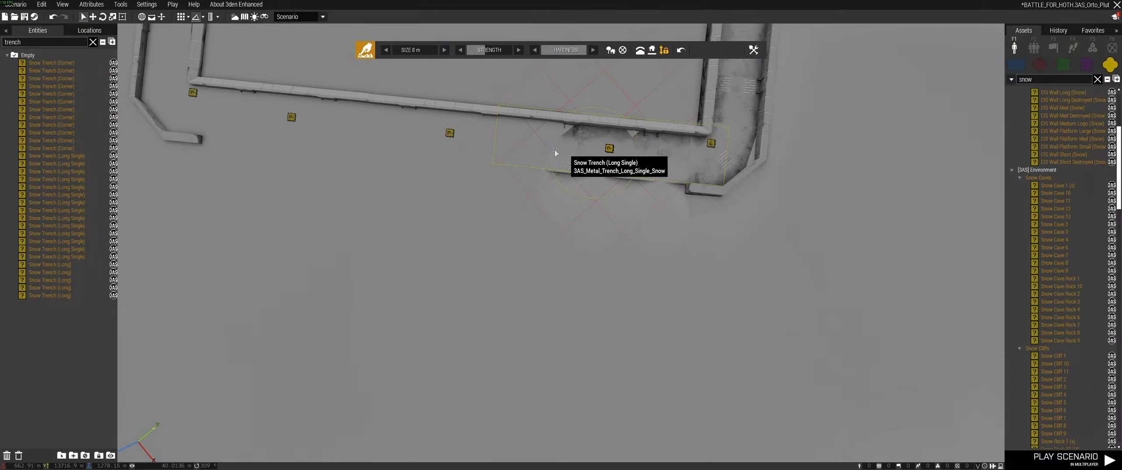
{"action": "key", "text": "a"}
{"action": "right_click_drag", "start_coordinate": [555, 152], "coordinate": [787, 187]}
{"action": "key", "text": "s"}
{"action": "key", "text": "d"}
{"action": "key", "text": "space"}
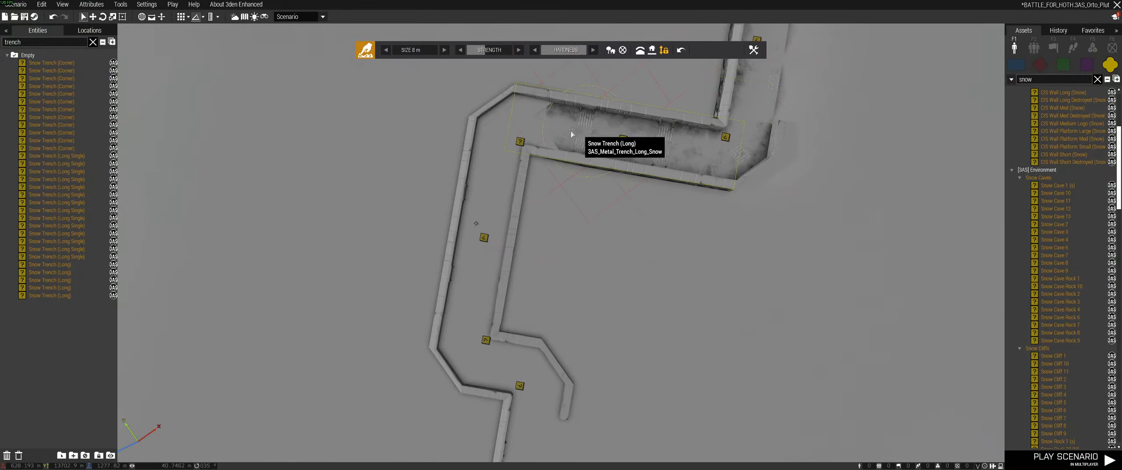
{"action": "key", "text": "s"}
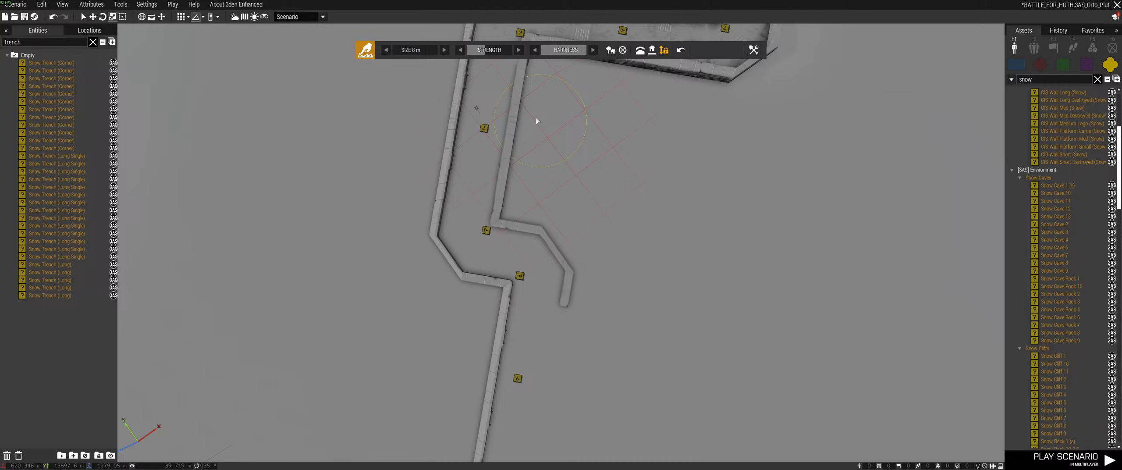
{"action": "key", "text": "s"}
{"action": "key", "text": "w"}
{"action": "right_click_drag", "start_coordinate": [517, 95], "coordinate": [30, 161]}
{"action": "key", "text": "d"}
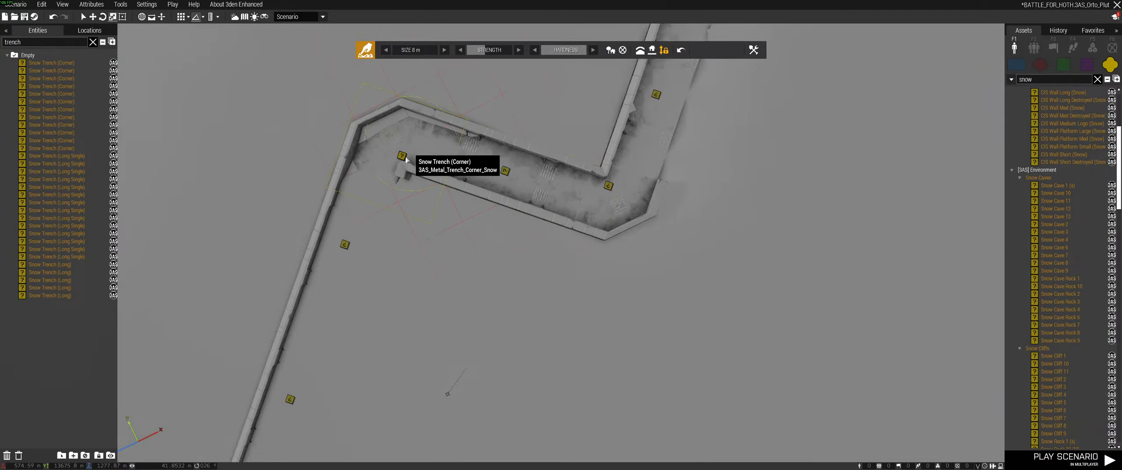
- Dig the snow out of the following trench corner, its adjoining long section and the start of the next corner
{"action": "right_click_drag", "start_coordinate": [500, 199], "coordinate": [576, 218]}
{"action": "left_click_drag", "start_coordinate": [569, 136], "coordinate": [380, 173]}
{"action": "right_click_drag", "start_coordinate": [380, 173], "coordinate": [346, 181]}
{"action": "key", "text": "a"}
{"action": "mouse_move", "coordinate": [683, 109]}
{"action": "left_mouse_down"}
{"action": "mouse_move", "coordinate": [586, 200]}
{"action": "mouse_move", "coordinate": [558, 310]}
{"action": "left_mouse_up"}
{"action": "key", "text": "a"}
{"action": "right_click_drag", "start_coordinate": [588, 295], "coordinate": [600, 297]}
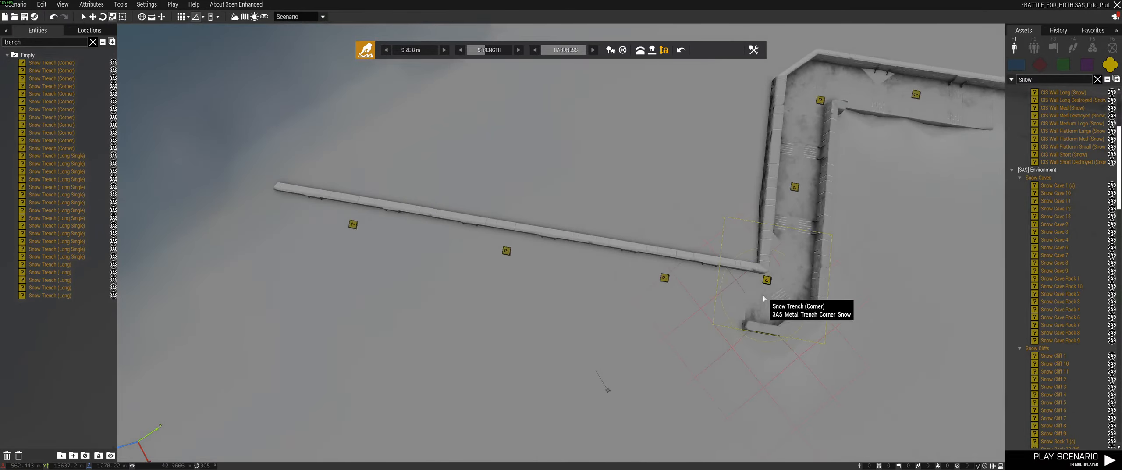
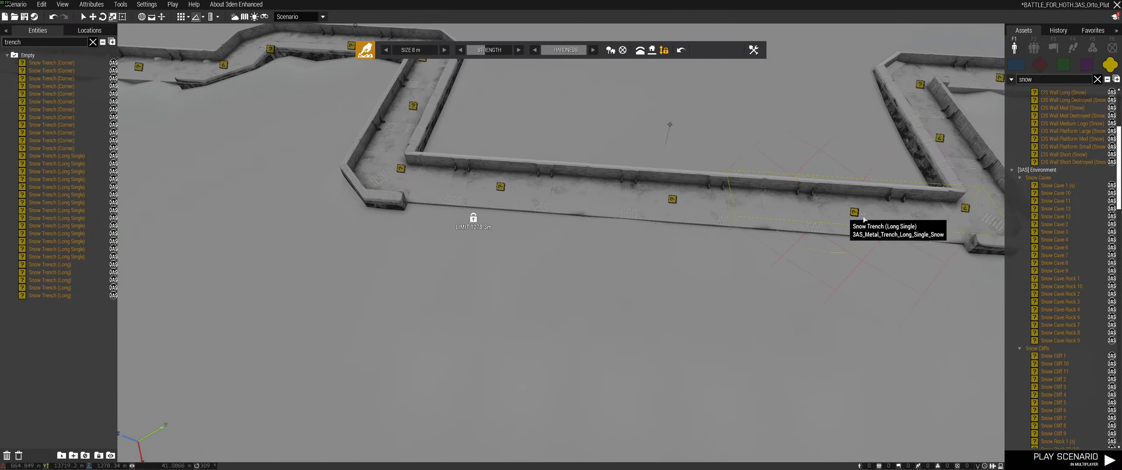
- Save the scenario and check the dug-out trench walls along the line
{"action": "key", "text": "d"}
{"action": "right_click_drag", "start_coordinate": [856, 245], "coordinate": [804, 229]}
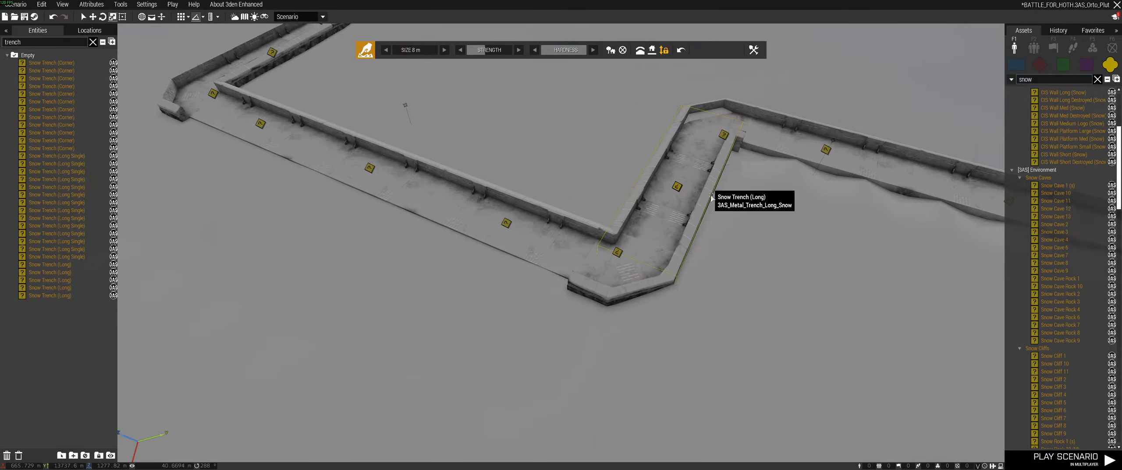
{"action": "key", "text": "ctrl+s"}
{"action": "key", "text": "z"}
{"action": "right_click_drag", "start_coordinate": [731, 285], "coordinate": [688, 176]}
{"action": "right_click_drag", "start_coordinate": [588, 310], "coordinate": [423, 295]}
{"action": "key", "text": "q"}
{"action": "key", "text": "d"}
{"action": "key", "text": "d"}
{"action": "right_click_drag", "start_coordinate": [673, 238], "coordinate": [598, 273]}
{"action": "key", "text": "w"}
{"action": "right_click_drag", "start_coordinate": [672, 214], "coordinate": [638, 185]}
{"action": "key", "text": "a"}
{"action": "key", "text": "q"}
- Adjust the height of a Snow Trench (Long Single) piece to meet its neighbour and save the scenario
{"action": "right_click_drag", "start_coordinate": [798, 240], "coordinate": [498, 236]}
{"action": "key", "text": "z"}
{"action": "key", "text": "q"}
{"action": "key", "text": "w"}
{"action": "key", "text": "a"}
{"action": "key", "text": "d"}
{"action": "key", "text": "w"}
{"action": "left_click_drag", "start_coordinate": [484, 303], "coordinate": [461, 266], "text": "alt"}
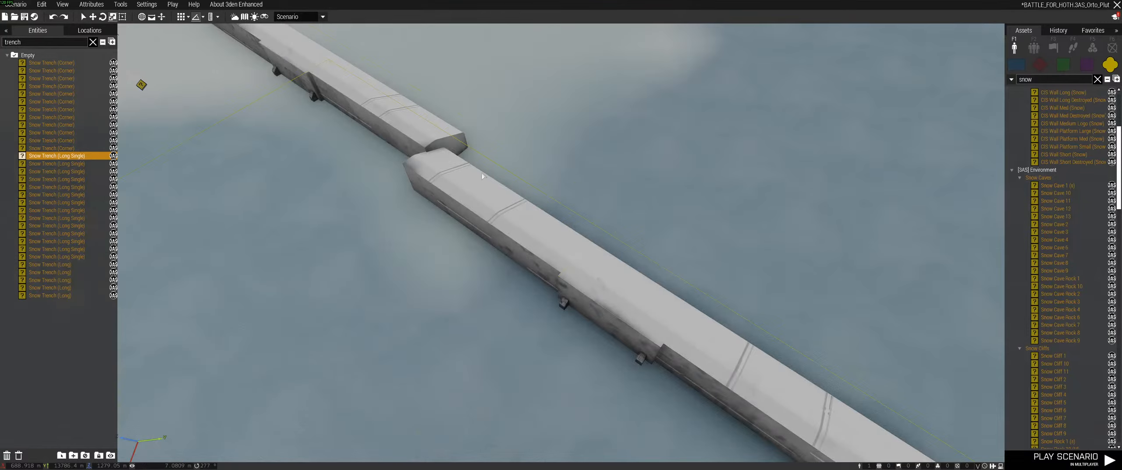
{"action": "left_click_drag", "start_coordinate": [475, 187], "coordinate": [493, 171], "text": "alt"}
{"action": "key", "text": "ctrl+s"}
- Search the asset list for "turret" with the whole trench line in view
{"action": "key", "text": "s"}
{"action": "right_click_drag", "start_coordinate": [493, 171], "coordinate": [1030, 75]}
{"action": "type", "text": "ty"}
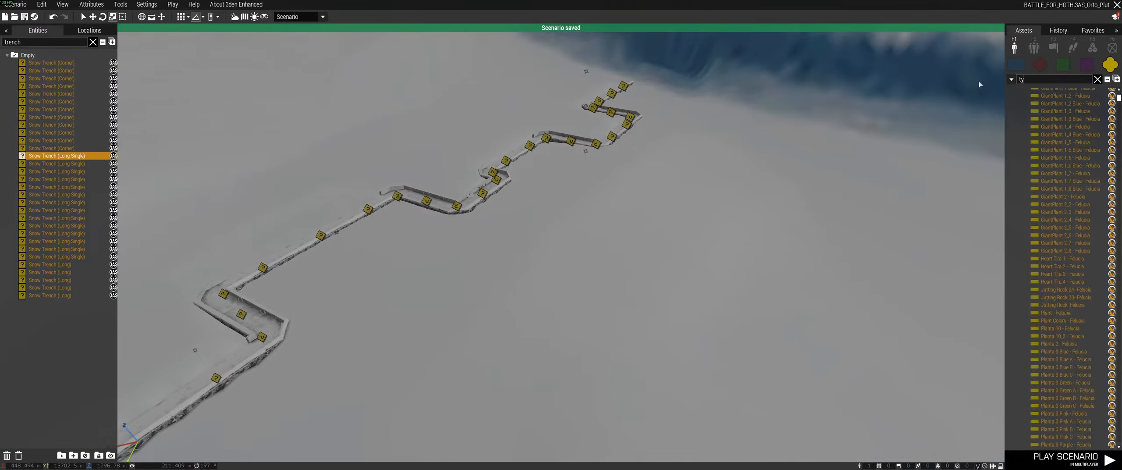
{"action": "type", "text": "uret"}
{"action": "key", "text": "BackSpace"}
{"action": "key", "text": "BackSpace"}
{"action": "type", "text": "ret"}
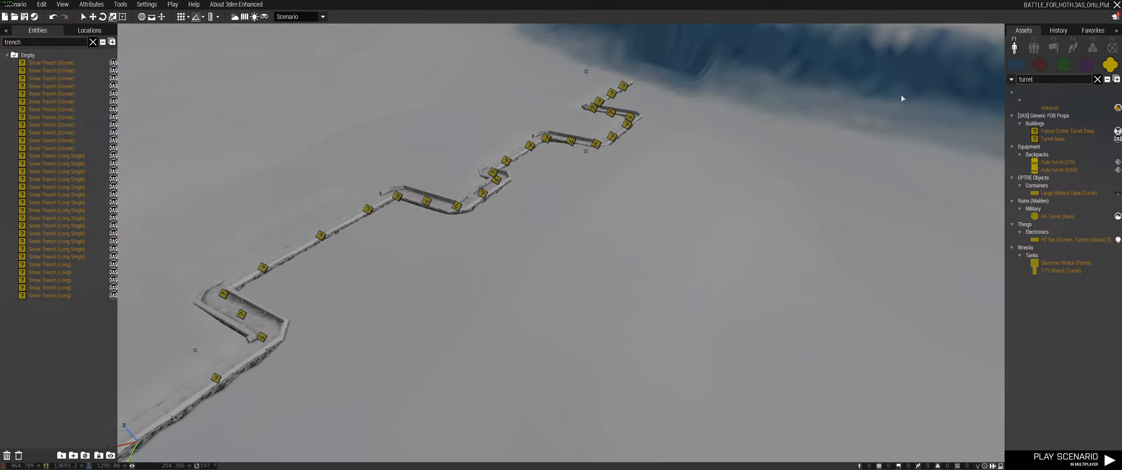
{"action": "right_click_drag", "start_coordinate": [901, 98], "coordinate": [859, 100]}
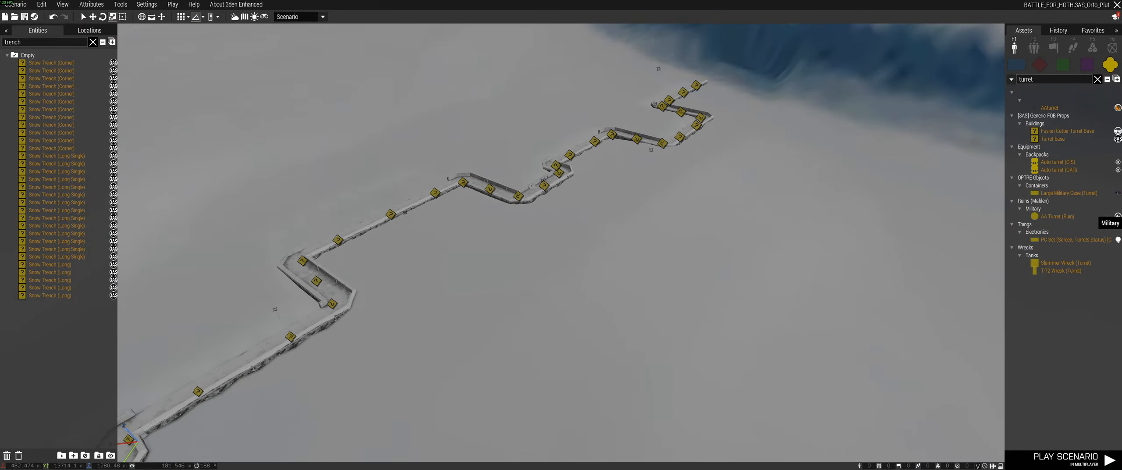
- Switch to the browser and skim the Battle of Hoth Part 1 video for the turrets behind the trench
{"action": "key", "text": "alt+Tab"}
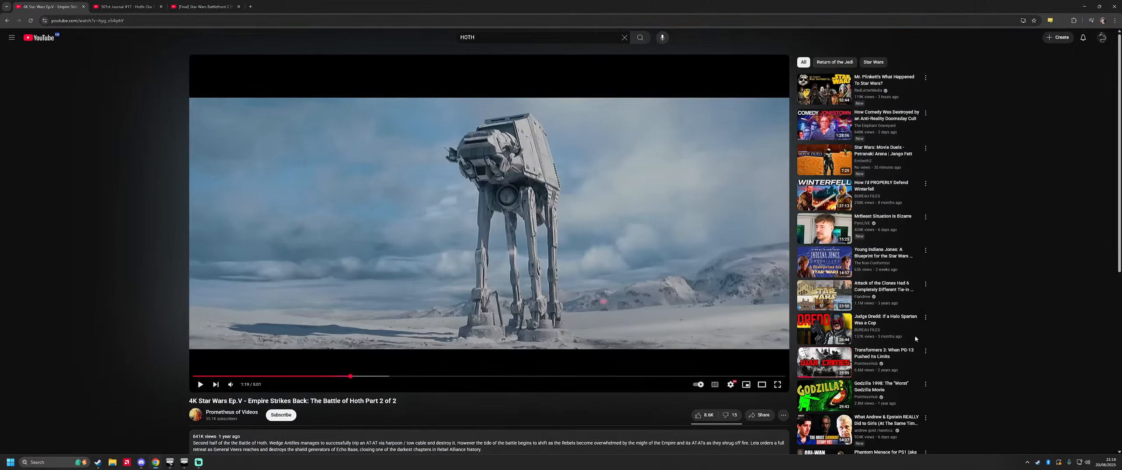
{"action": "key", "text": "alt+Left"}
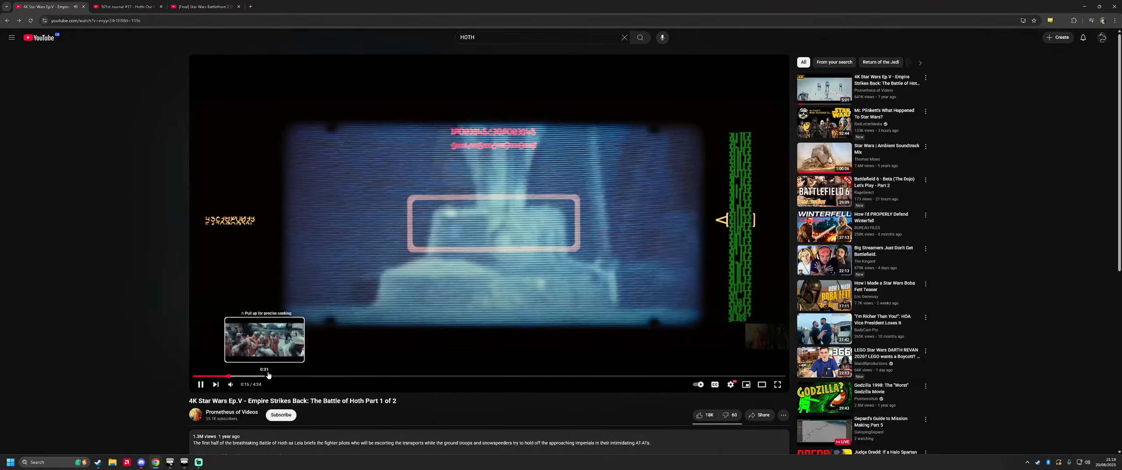
{"action": "left_click", "coordinate": [315, 376]}
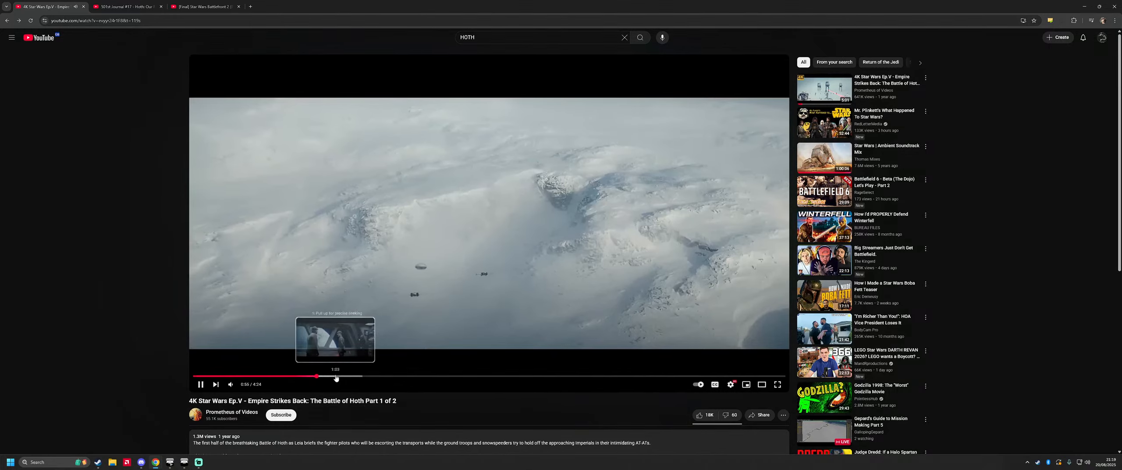
{"action": "left_click", "coordinate": [336, 375]}
{"action": "left_click", "coordinate": [348, 376]}
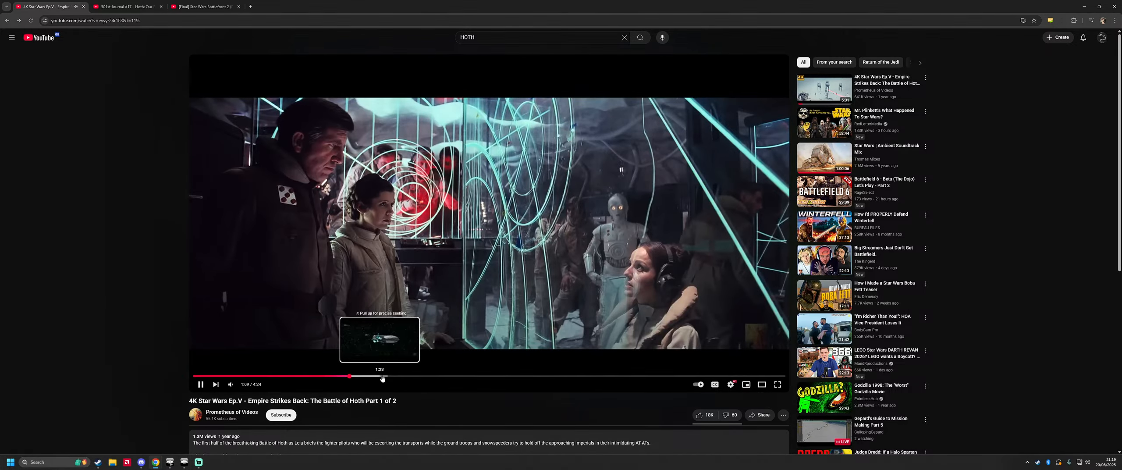
{"action": "left_click", "coordinate": [411, 377]}
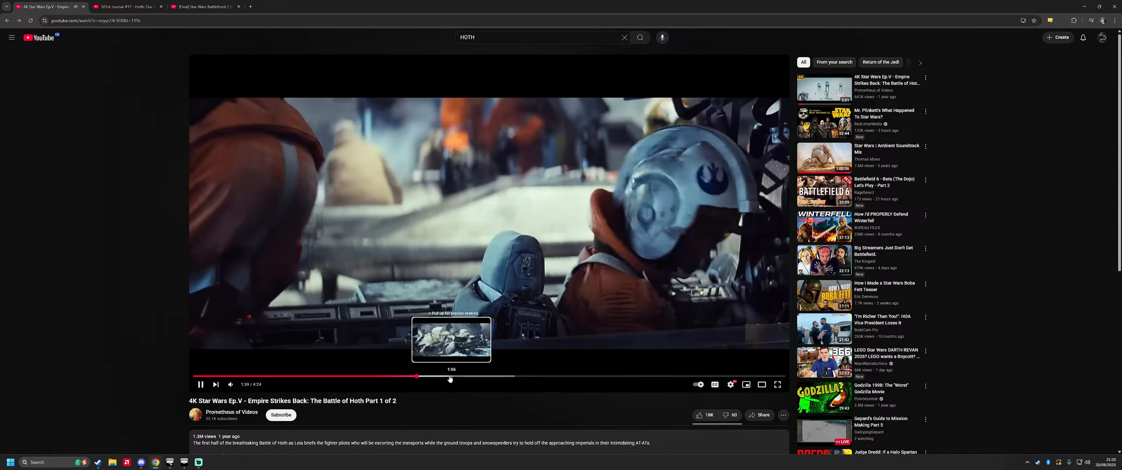
{"action": "left_click", "coordinate": [441, 377]}
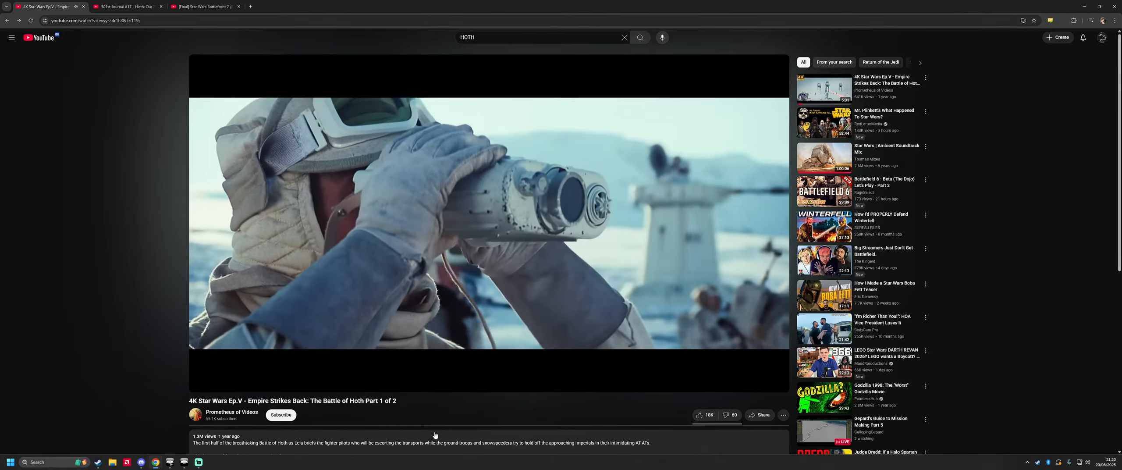
{"action": "key", "text": "Right"}
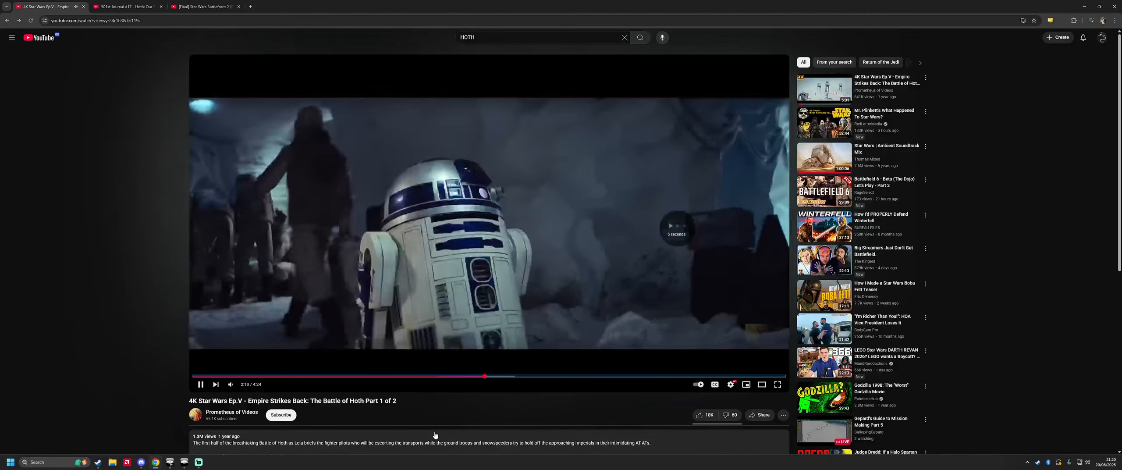
{"action": "key", "text": "Right"}
{"action": "key", "text": "Right"}
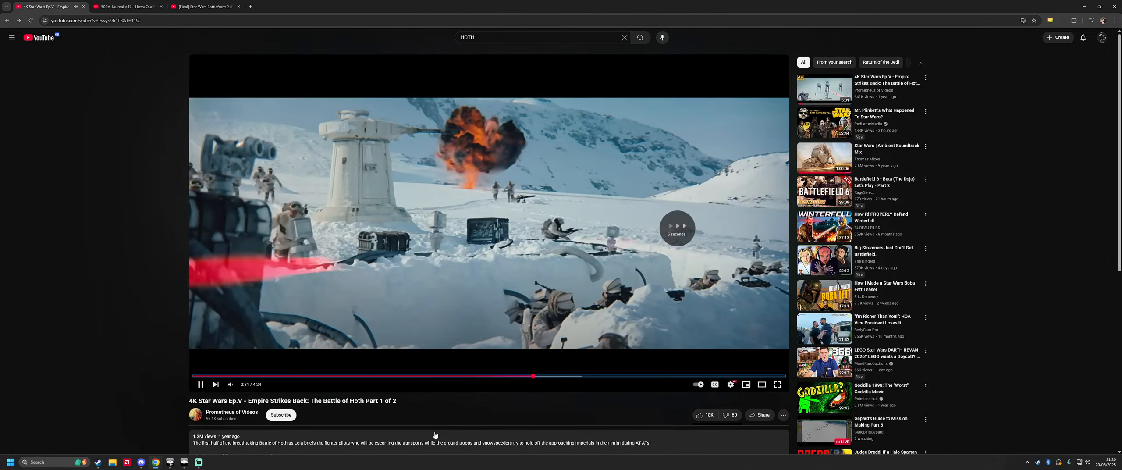
{"action": "left_click", "coordinate": [550, 251]}
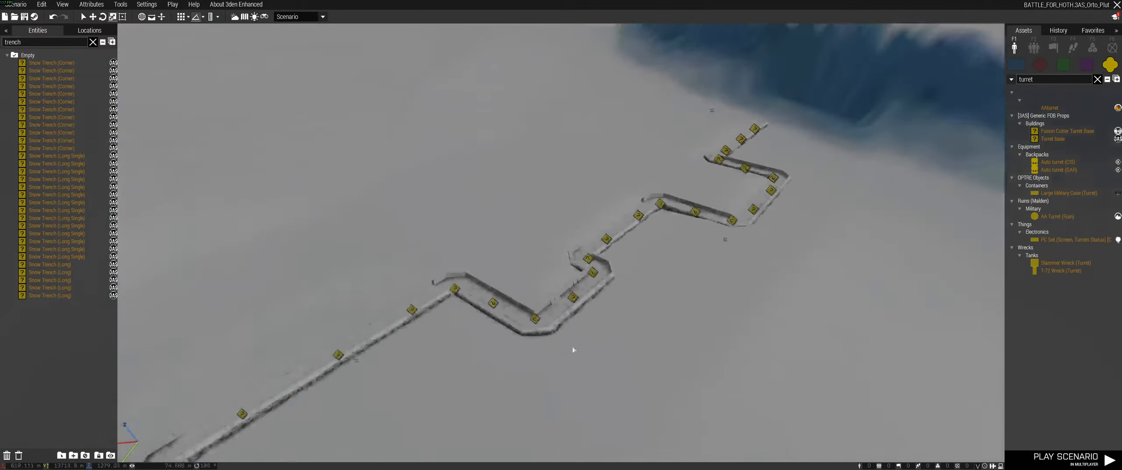
- Try out the Grand Army of the Republic turret assets, and switch the asset list to the red side's Rebel Alliance turrets
{"action": "key", "text": "w"}
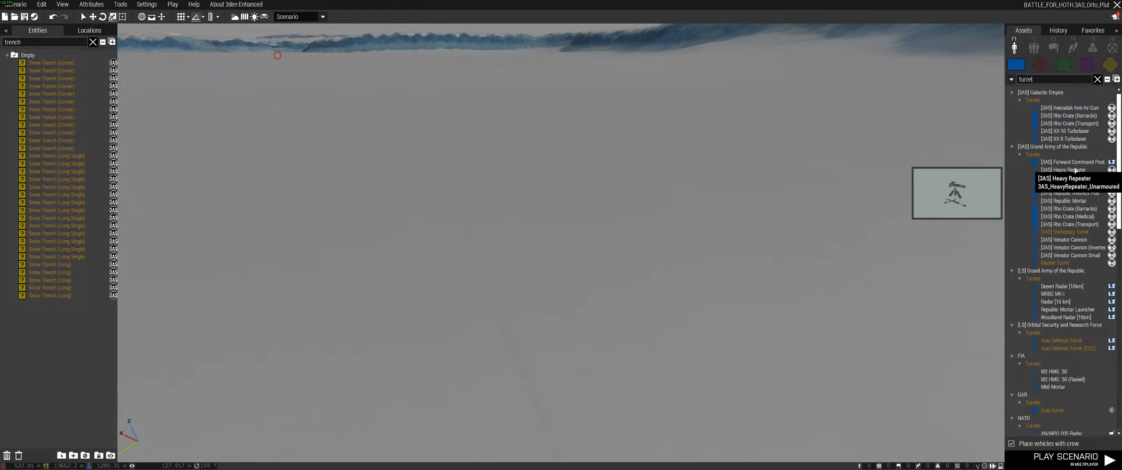
{"action": "left_click", "coordinate": [1069, 186]}
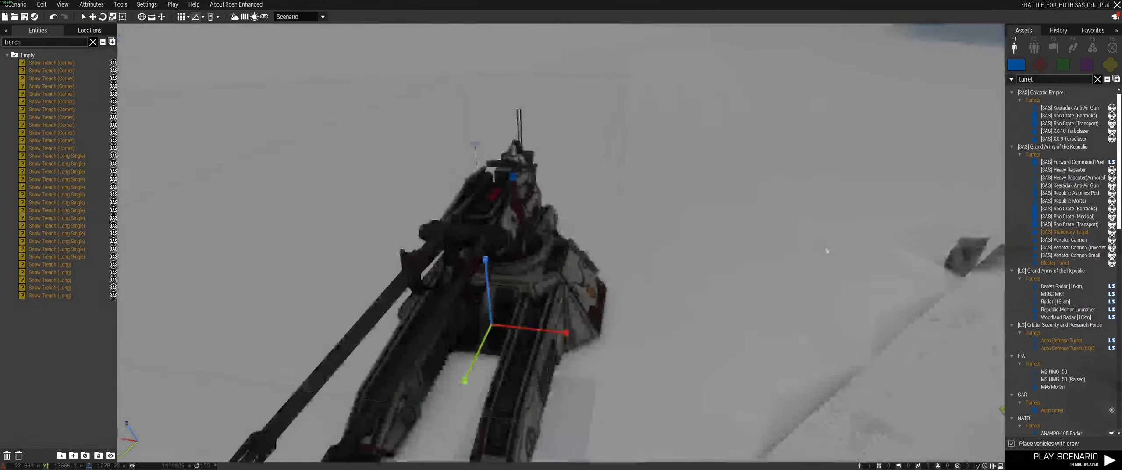
{"action": "left_click", "coordinate": [1069, 193]}
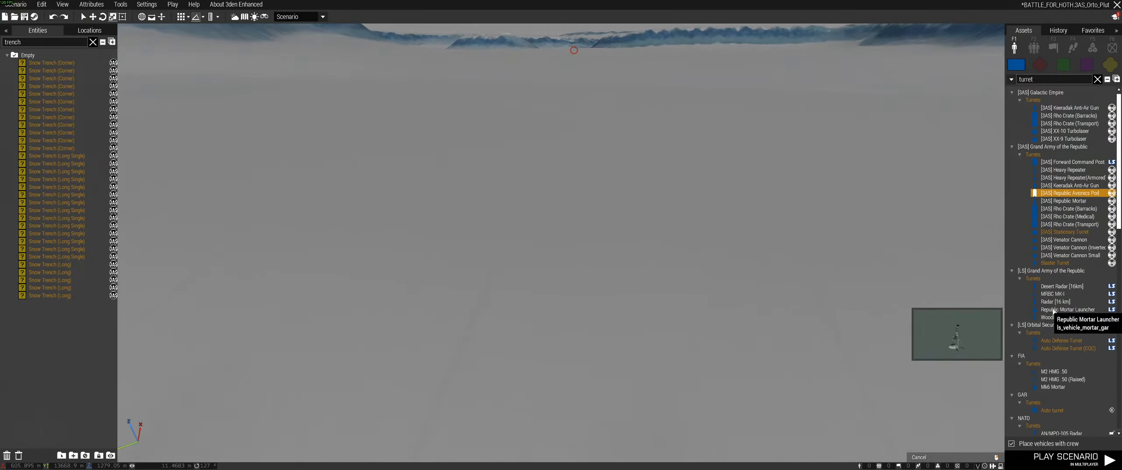
{"action": "scroll", "coordinate": [1030, 316], "scroll_direction": "down", "scroll_amount": 1}
{"action": "left_click", "coordinate": [1040, 64]}
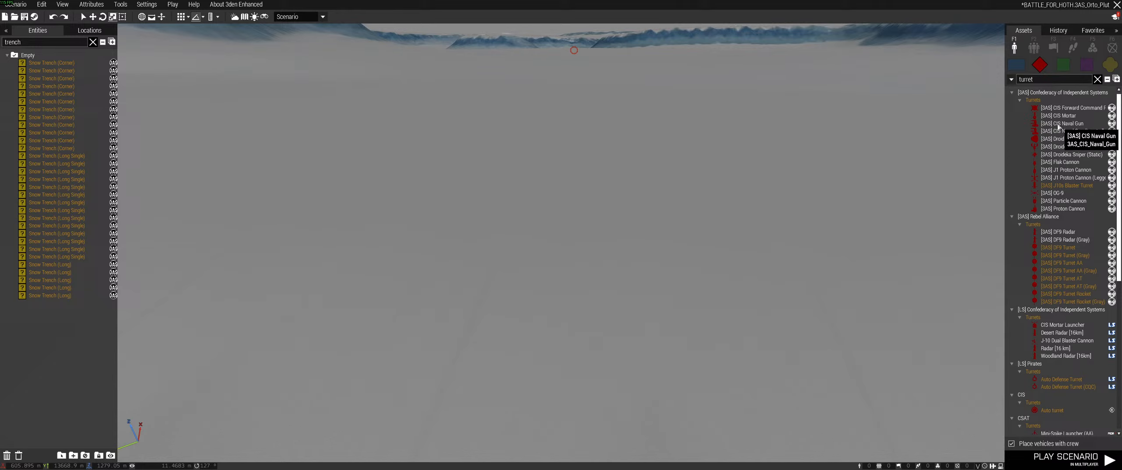
{"action": "scroll", "coordinate": [1051, 158], "scroll_direction": "down", "scroll_amount": 3}
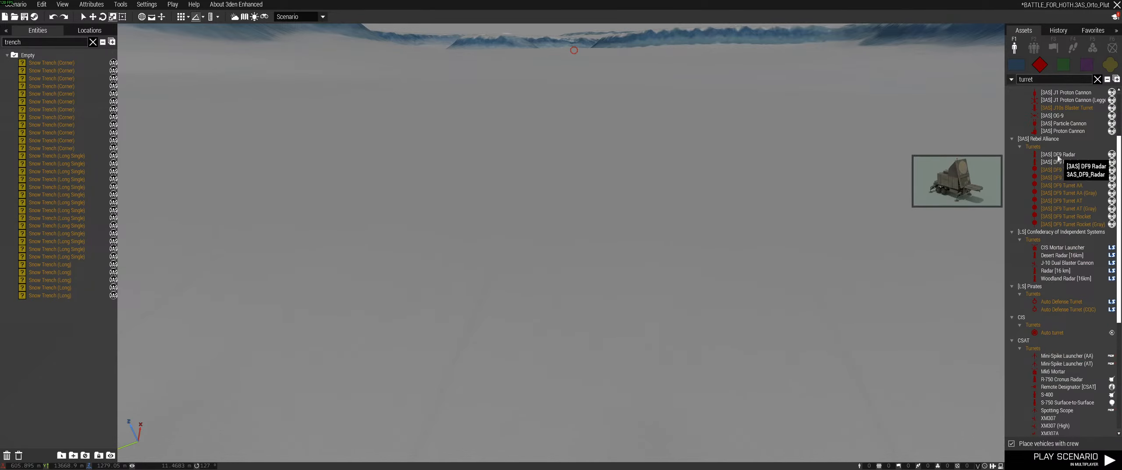
- Try placing a [3AS] DF9 Turret AT (Gray) behind the trench and undo the placement
{"action": "left_click", "coordinate": [1065, 209]}
{"action": "left_click", "coordinate": [624, 318]}
{"action": "right_click_drag", "start_coordinate": [740, 306], "coordinate": [719, 295]}
{"action": "scroll", "coordinate": [719, 295], "scroll_direction": "down", "scroll_amount": 5}
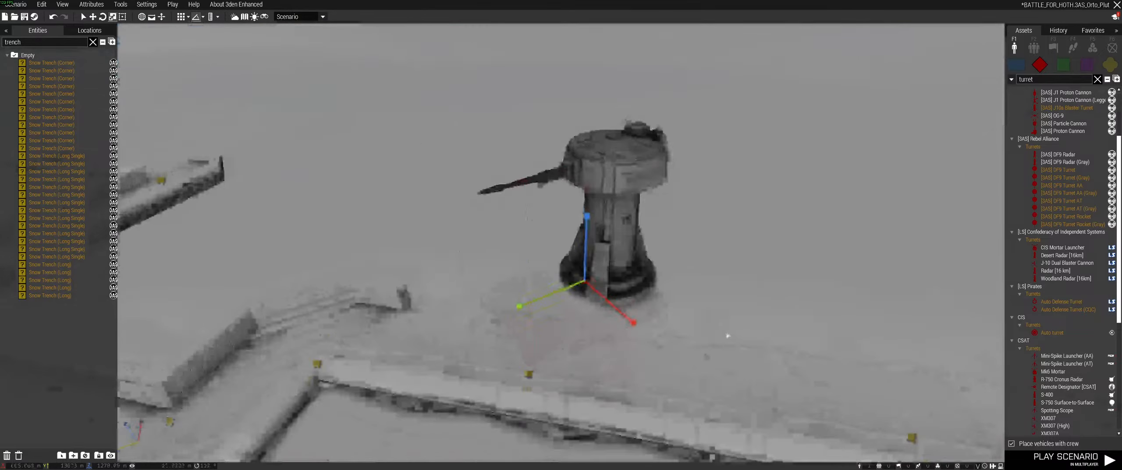
{"action": "key", "text": "ctrl+z"}
- Try placing a [3AS] DF9 Radar behind the trench wall and undo the placement
{"action": "left_click", "coordinate": [1057, 163]}
{"action": "key", "text": "w"}
{"action": "key", "text": "a"}
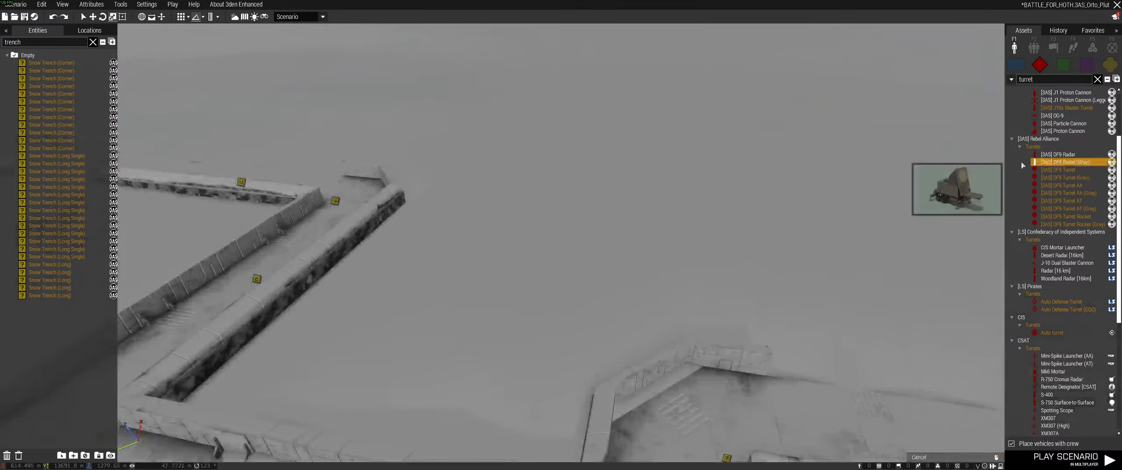
{"action": "left_click", "coordinate": [1050, 155]}
{"action": "key", "text": "s"}
{"action": "key", "text": "a"}
{"action": "left_click", "coordinate": [617, 251]}
{"action": "scroll", "coordinate": [617, 250], "scroll_direction": "down", "scroll_amount": 5}
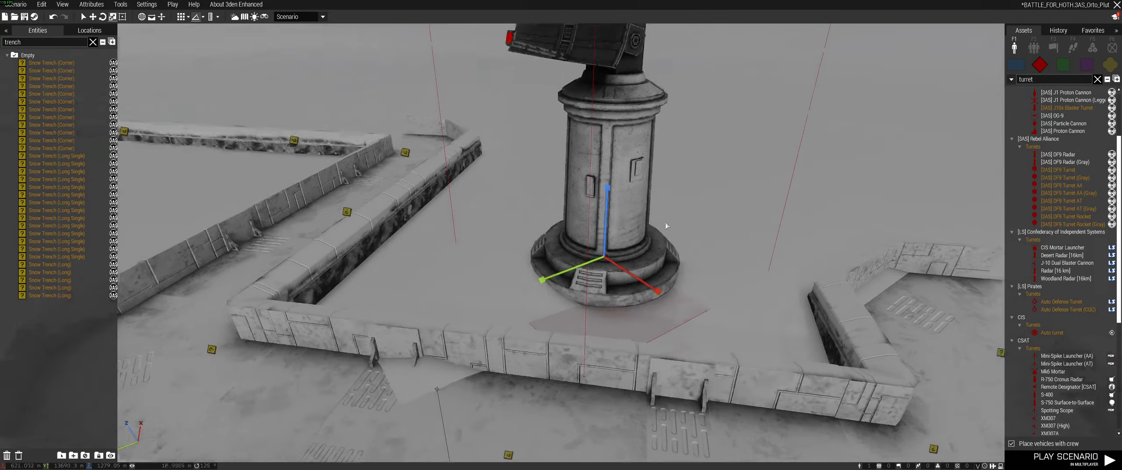
{"action": "key", "text": "ctrl+z"}
- Place a [3AS] DF9 Turret behind the trench wall, turn it towards the trench and save the scenario
{"action": "left_click", "coordinate": [1058, 169]}
{"action": "left_click", "coordinate": [645, 298]}
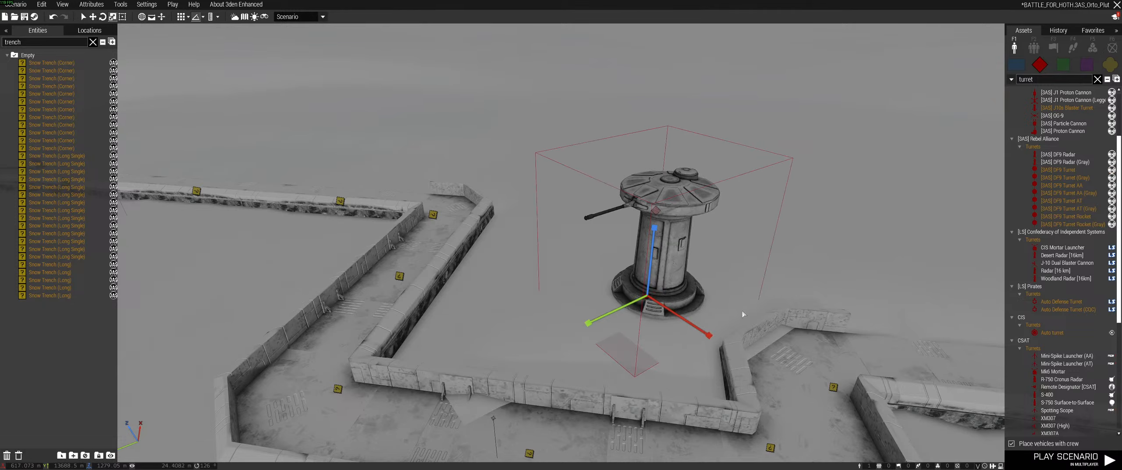
{"action": "left_click_drag", "start_coordinate": [668, 357], "coordinate": [662, 343], "text": "shift"}
{"action": "left_click_drag", "start_coordinate": [647, 297], "coordinate": [573, 297]}
{"action": "left_click_drag", "start_coordinate": [573, 297], "coordinate": [558, 371], "text": "shift"}
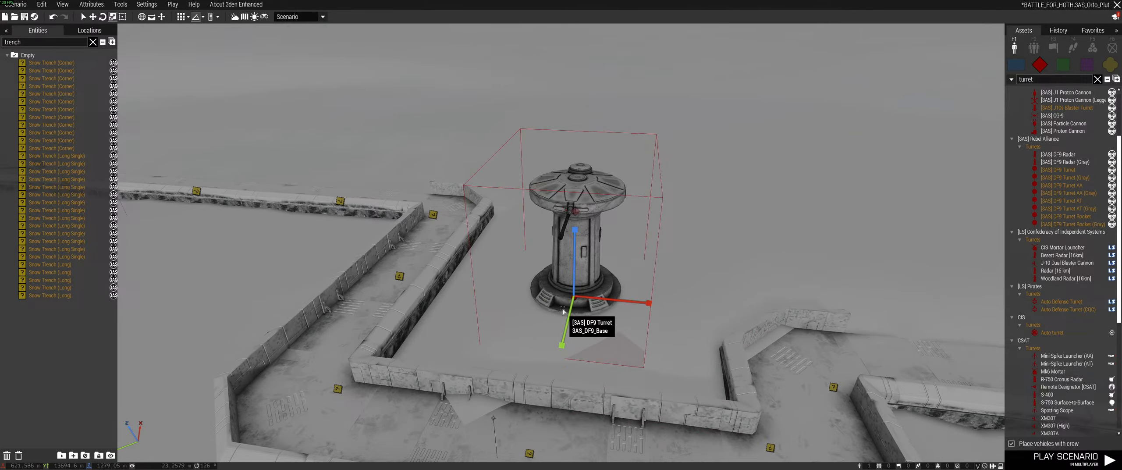
{"action": "key", "text": "ctrl+s"}
- Move the DF9 turret farther back from the trench
{"action": "scroll", "coordinate": [587, 263], "scroll_direction": "up", "scroll_amount": 3}
{"action": "left_click_drag", "start_coordinate": [576, 174], "coordinate": [608, 116]}
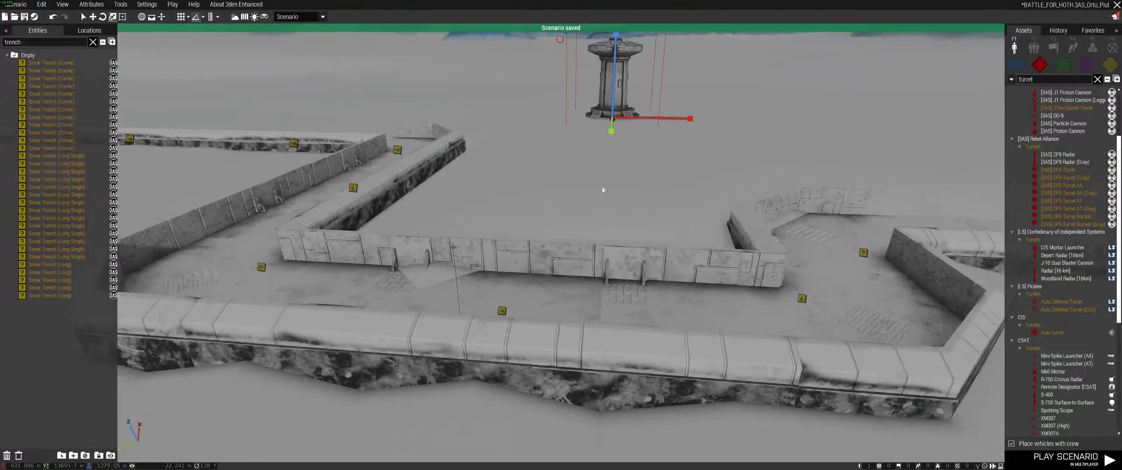
{"action": "scroll", "coordinate": [592, 215], "scroll_direction": "down", "scroll_amount": 3}
- Lock a new terrain height limit on the ground behind the trench and sculpt the snow between the turret and the trench
{"action": "key", "text": "ctrl+d"}
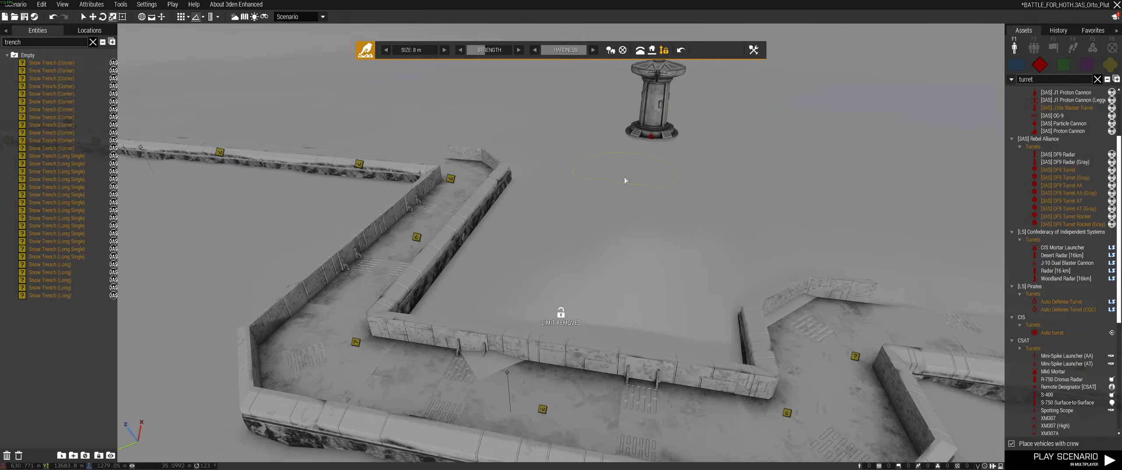
{"action": "key", "text": "space"}
{"action": "mouse_move", "coordinate": [623, 197]}
{"action": "left_mouse_down"}
{"action": "mouse_move", "coordinate": [699, 236]}
{"action": "mouse_move", "coordinate": [734, 193]}
{"action": "mouse_move", "coordinate": [1024, 197]}
{"action": "left_mouse_up"}
{"action": "key", "text": "s"}
{"action": "right_click_drag", "start_coordinate": [566, 162], "coordinate": [611, 155]}
{"action": "key", "text": "d"}
{"action": "key", "text": "q"}
{"action": "mouse_move", "coordinate": [509, 175]}
{"action": "left_mouse_down"}
{"action": "mouse_move", "coordinate": [549, 198]}
{"action": "mouse_move", "coordinate": [837, 207]}
{"action": "left_mouse_up"}
- Continue sculpting the snow behind the rest of the trench line as far as the valley edge
{"action": "right_click_drag", "start_coordinate": [836, 208], "coordinate": [781, 213]}
{"action": "mouse_move", "coordinate": [672, 186]}
{"action": "left_mouse_down"}
{"action": "mouse_move", "coordinate": [786, 233]}
{"action": "mouse_move", "coordinate": [814, 200]}
{"action": "left_mouse_up"}
{"action": "key", "text": "d"}
{"action": "mouse_move", "coordinate": [813, 200]}
{"action": "right_mouse_down"}
{"action": "mouse_move", "coordinate": [790, 235]}
{"action": "mouse_move", "coordinate": [687, 259]}
{"action": "right_mouse_up"}
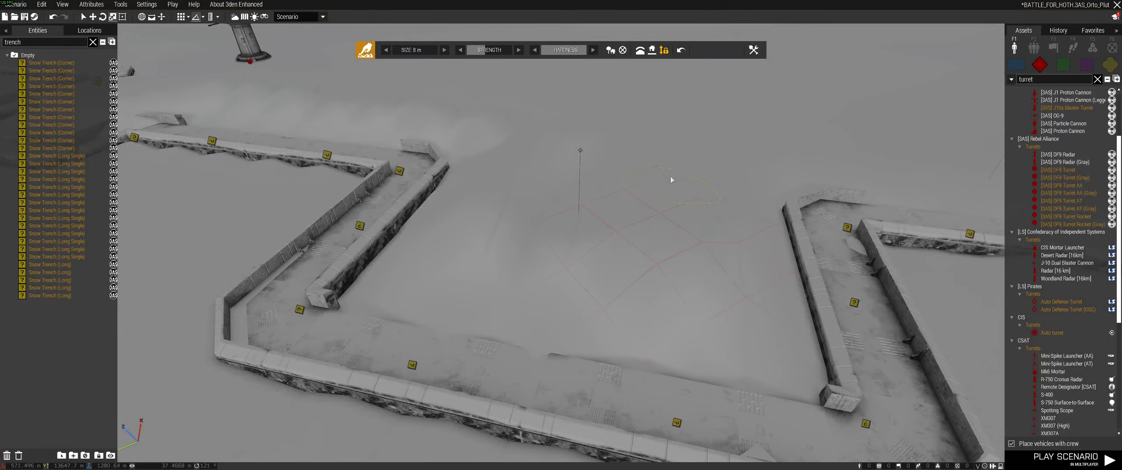
{"action": "mouse_move", "coordinate": [597, 161]}
{"action": "left_mouse_down"}
{"action": "mouse_move", "coordinate": [769, 133]}
{"action": "mouse_move", "coordinate": [894, 132]}
{"action": "left_mouse_up"}
{"action": "key", "text": "d"}
{"action": "right_click_drag", "start_coordinate": [894, 132], "coordinate": [932, 110]}
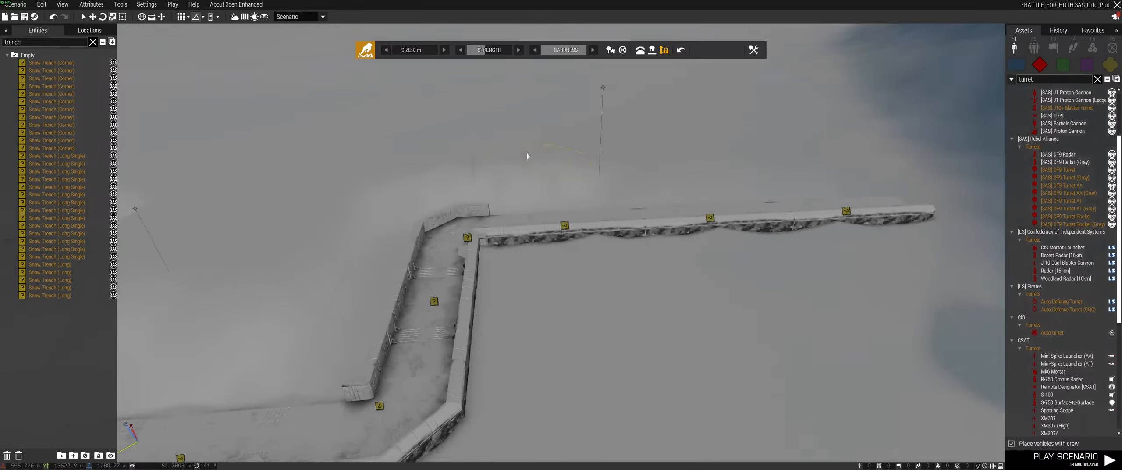
{"action": "left_click_drag", "start_coordinate": [528, 157], "coordinate": [751, 158]}
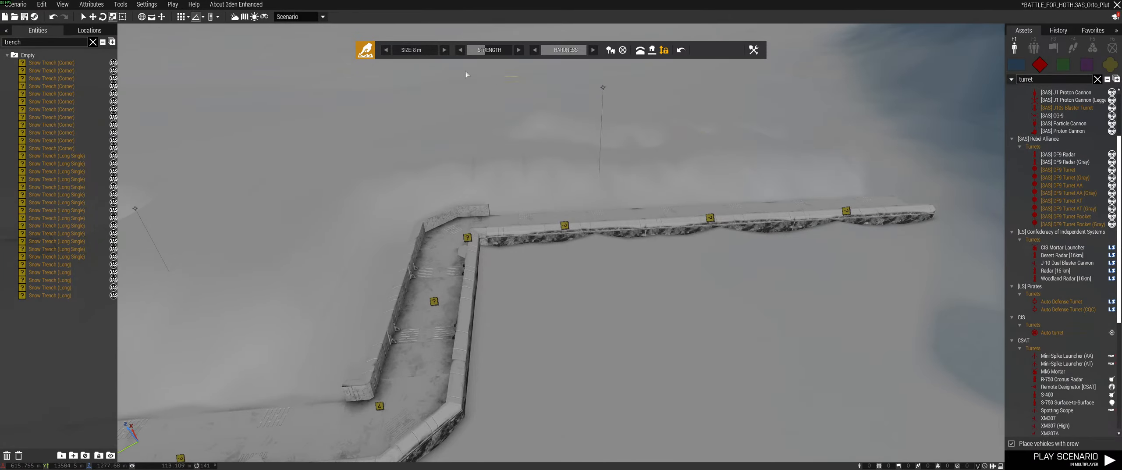
- Set the terrain brush size to 22 m and sculpt the snow behind the end of the trench line towards the turret
{"action": "key", "text": "w"}
{"action": "key", "text": "d"}
{"action": "key", "text": "q"}
{"action": "left_click", "coordinate": [396, 50]}
{"action": "left_click_drag", "start_coordinate": [703, 234], "coordinate": [590, 230]}
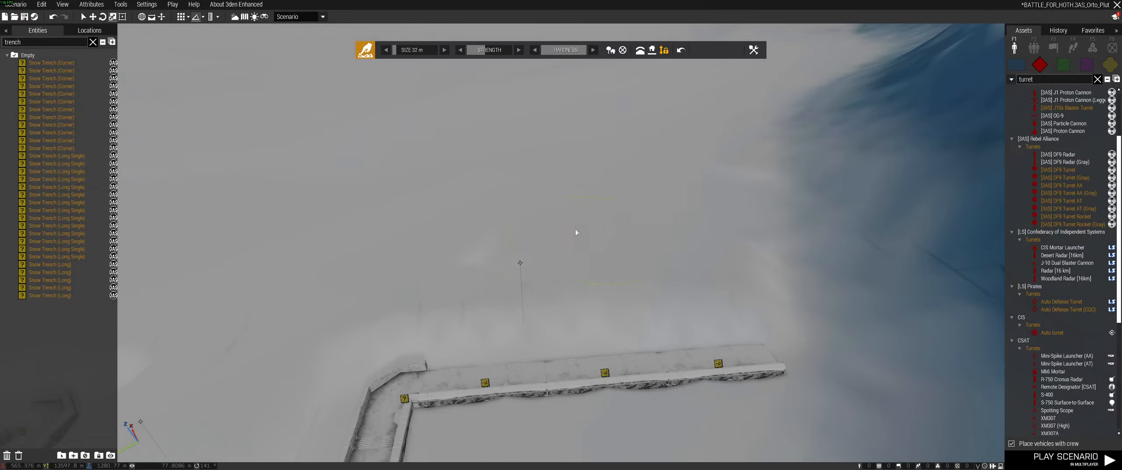
{"action": "right_click_drag", "start_coordinate": [381, 212], "coordinate": [681, 253]}
{"action": "mouse_move", "coordinate": [681, 253]}
{"action": "left_mouse_down"}
{"action": "mouse_move", "coordinate": [733, 260]}
{"action": "mouse_move", "coordinate": [491, 242]}
{"action": "left_mouse_up"}
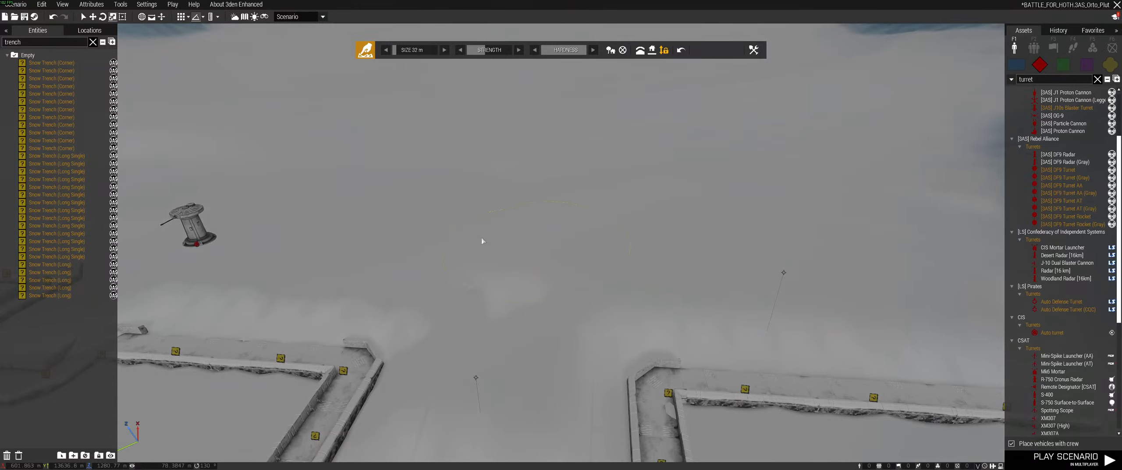
- Check the snow behind the rest of the trench line as far as the opposite valley edge and save the scenario
{"action": "right_click_drag", "start_coordinate": [387, 253], "coordinate": [667, 253]}
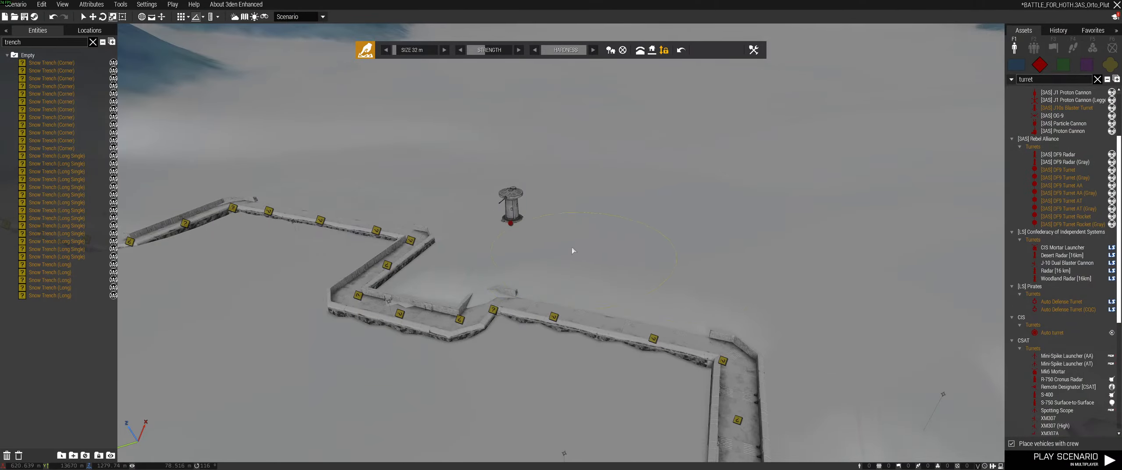
{"action": "key", "text": "a"}
{"action": "key", "text": "w"}
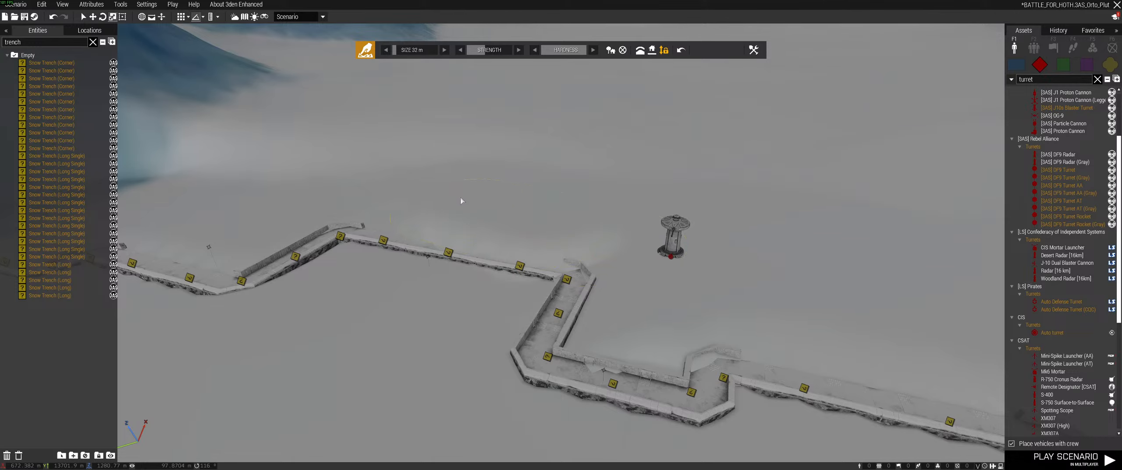
{"action": "key", "text": "a"}
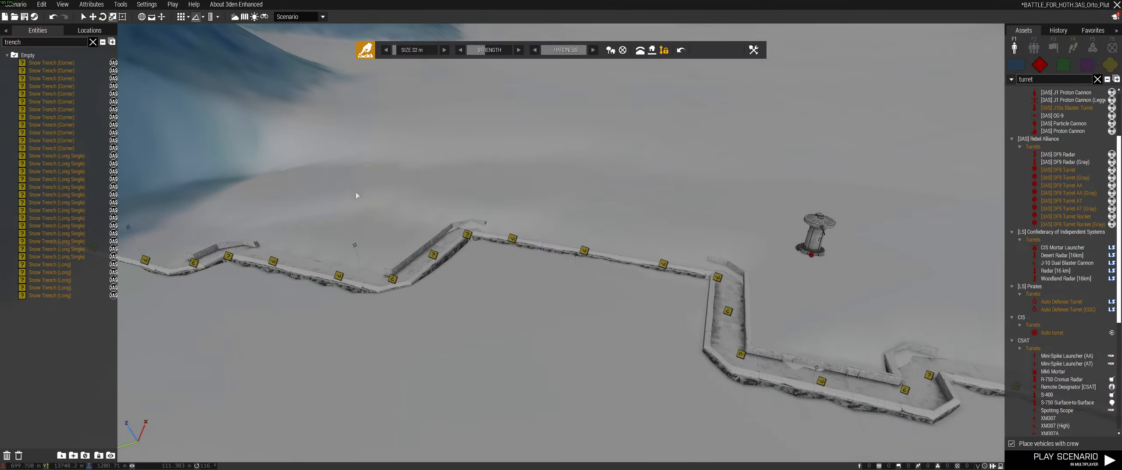
{"action": "right_click_drag", "start_coordinate": [246, 193], "coordinate": [250, 191]}
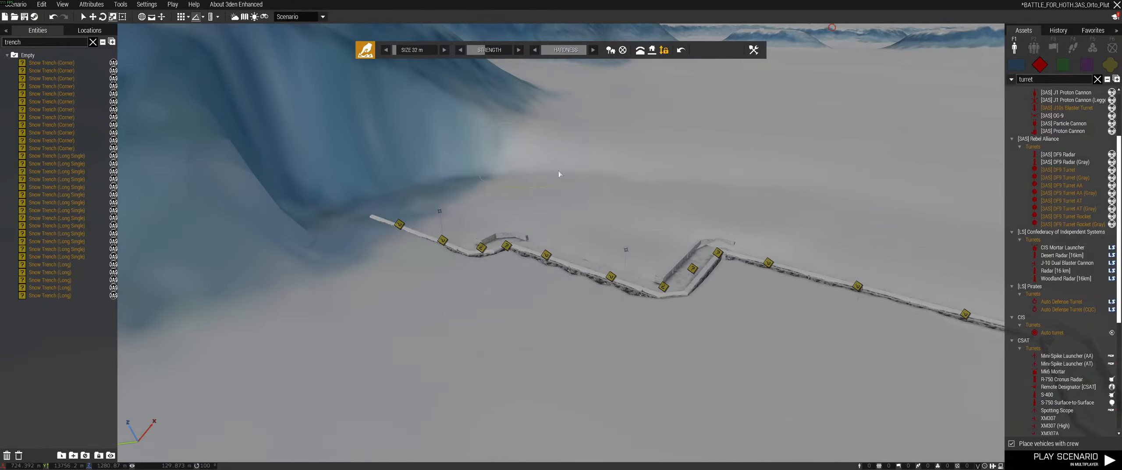
{"action": "right_click_drag", "start_coordinate": [805, 190], "coordinate": [459, 211]}
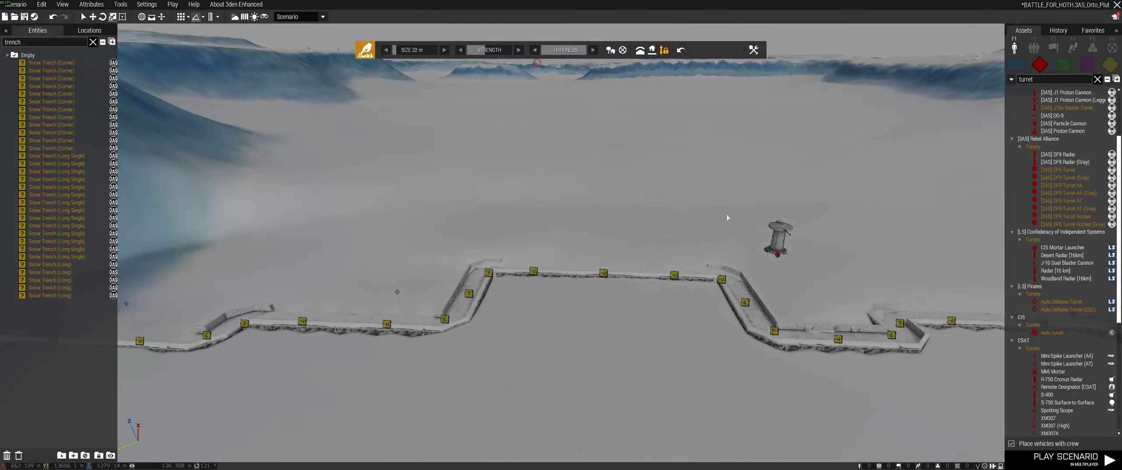
{"action": "key", "text": "ctrl+s"}
- Try moving the DF9 turret closer to the trench wall and undo the move
{"action": "right_click_drag", "start_coordinate": [857, 297], "coordinate": [807, 285]}
{"action": "key", "text": "w"}
{"action": "right_click_drag", "start_coordinate": [730, 300], "coordinate": [706, 315]}
{"action": "key", "text": "w"}
{"action": "key", "text": "d"}
{"action": "key", "text": "s"}
{"action": "left_click_drag", "start_coordinate": [525, 222], "coordinate": [495, 271]}
{"action": "left_click_drag", "start_coordinate": [495, 271], "coordinate": [506, 277]}
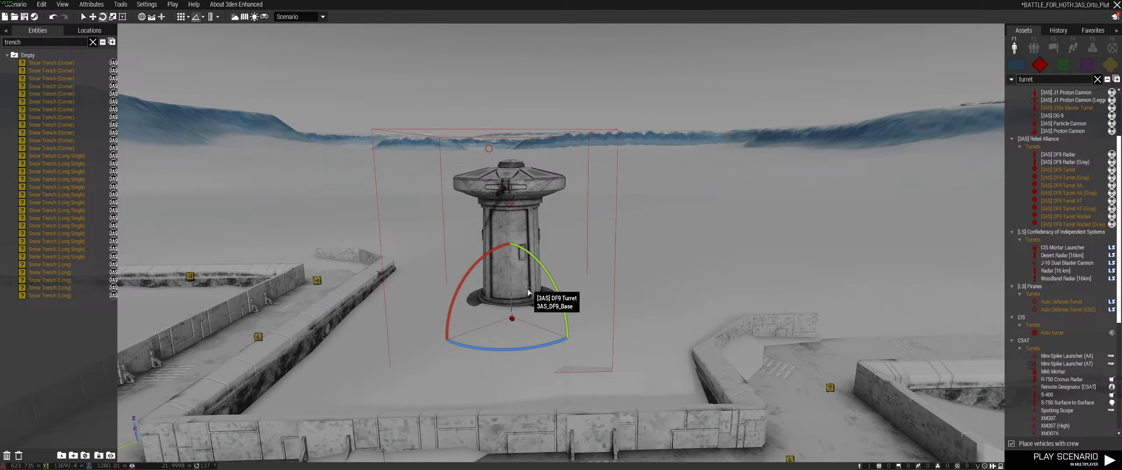
{"action": "key", "text": "ctrl+z"}
- Lock a terrain height limit on the ground between the turret and the trench and sculpt the snow there with an 8 m brush
{"action": "key", "text": "ctrl+d"}
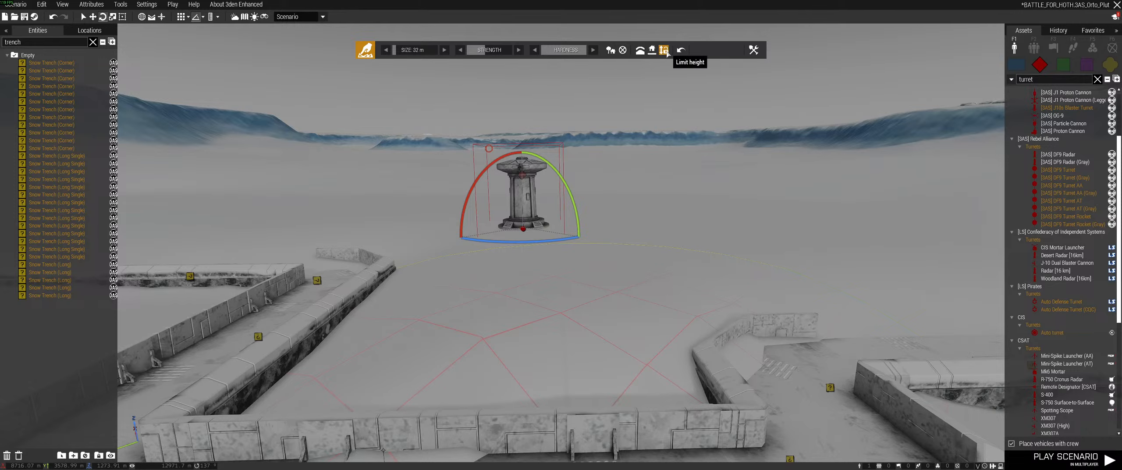
{"action": "left_click", "coordinate": [536, 281]}
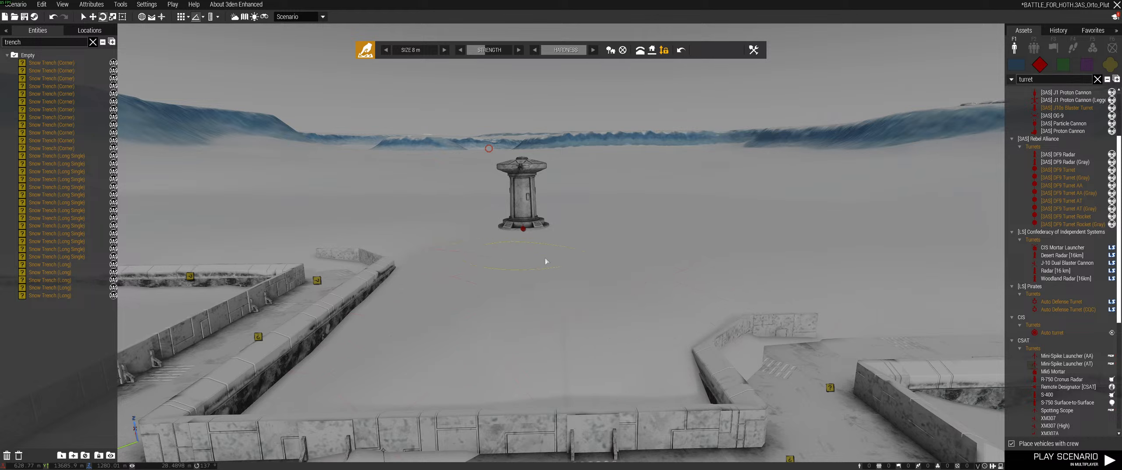
{"action": "key", "text": "ctrl+d"}
- Move the DF9 turret forward onto the sculpted ground close behind the trench wall and save the scenario
{"action": "left_click_drag", "start_coordinate": [527, 230], "coordinate": [534, 290]}
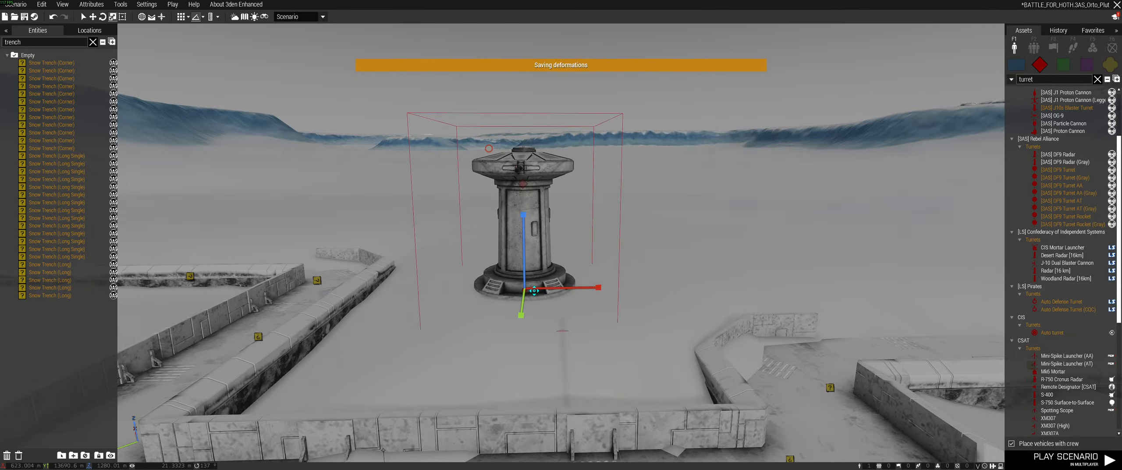
{"action": "key", "text": "ctrl+alt+s"}
{"action": "key", "text": "Escape"}
{"action": "key", "text": "ctrl+s"}
- Inspect the DF9 turret's placement from several angles and compare it with the Battle of Hoth film clip on YouTube
{"action": "key", "text": "s"}
{"action": "key", "text": "z"}
{"action": "left_click", "coordinate": [613, 392]}
{"action": "key", "text": "s"}
{"action": "key", "text": "q"}
{"action": "right_click_drag", "start_coordinate": [613, 391], "coordinate": [712, 360]}
{"action": "key", "text": "z"}
{"action": "key", "text": "BackSpace"}
{"action": "key", "text": "q"}
{"action": "right_click_drag", "start_coordinate": [711, 330], "coordinate": [695, 400]}
{"action": "key", "text": "w"}
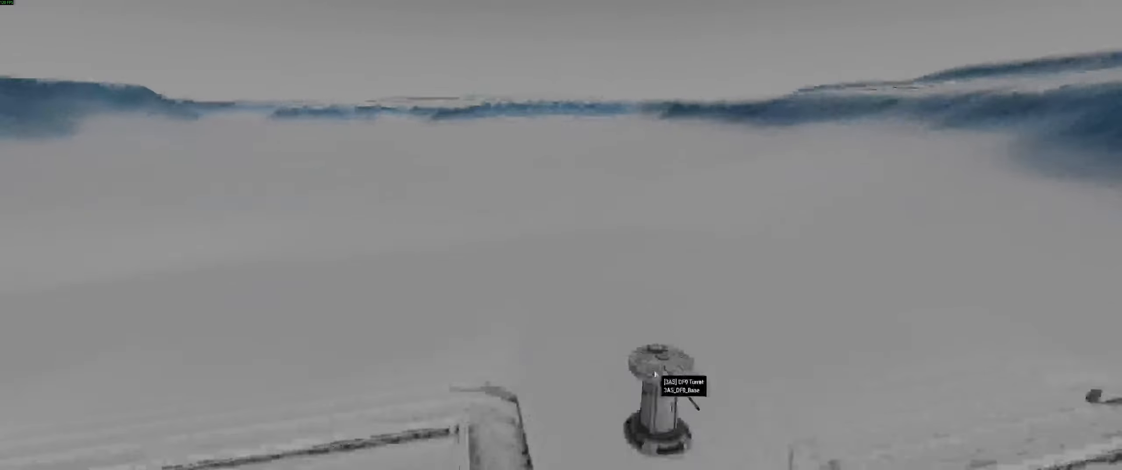
{"action": "key", "text": "z"}
{"action": "key", "text": "s"}
{"action": "right_click_drag", "start_coordinate": [700, 331], "coordinate": [651, 235]}
{"action": "key", "text": "d"}
{"action": "key", "text": "q"}
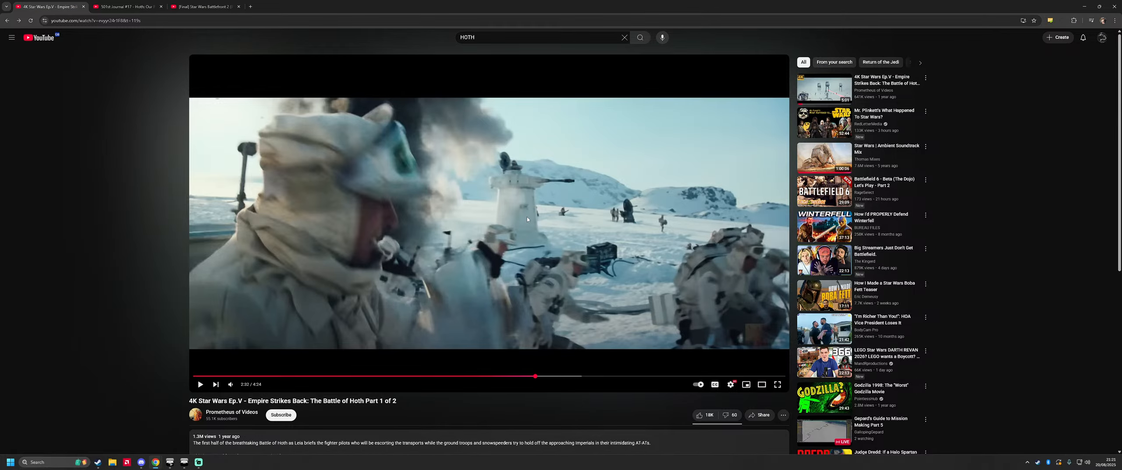
{"action": "left_click", "coordinate": [184, 462]}
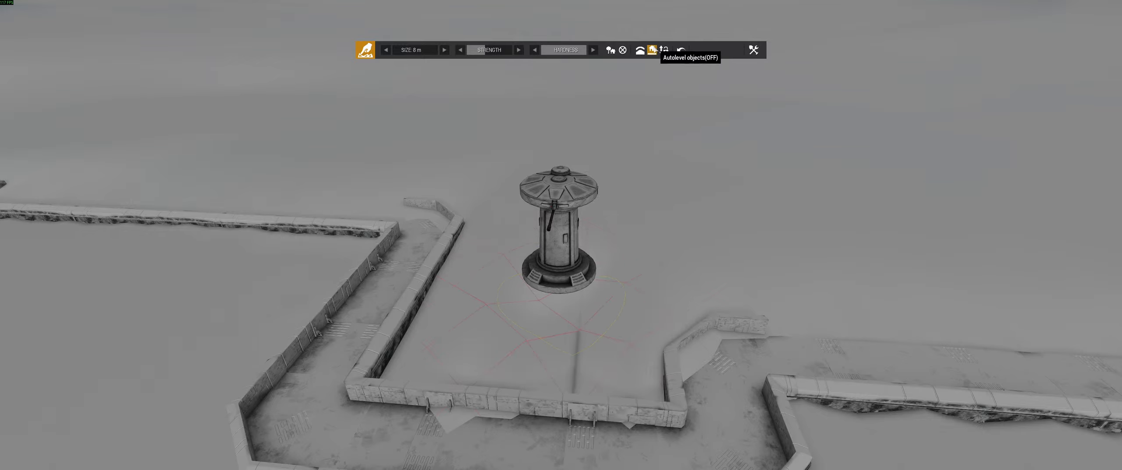
- Lock a new terrain height limit in front of the DF9 turret and sculpt the snow around its base with an 8 m brush
{"action": "left_click_drag", "start_coordinate": [563, 283], "coordinate": [535, 295]}
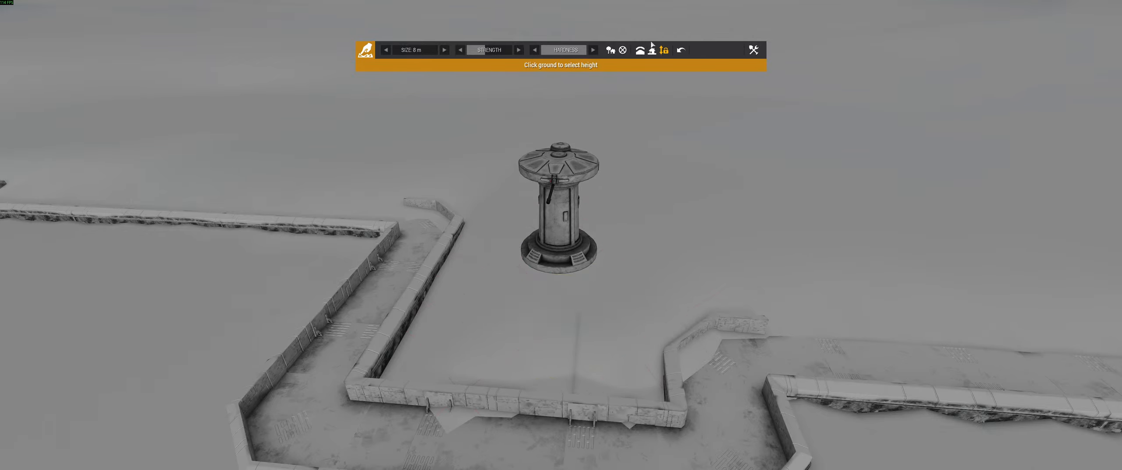
{"action": "left_click_drag", "start_coordinate": [561, 285], "coordinate": [595, 282]}
{"action": "left_click", "coordinate": [664, 50]}
{"action": "left_click", "coordinate": [560, 315]}
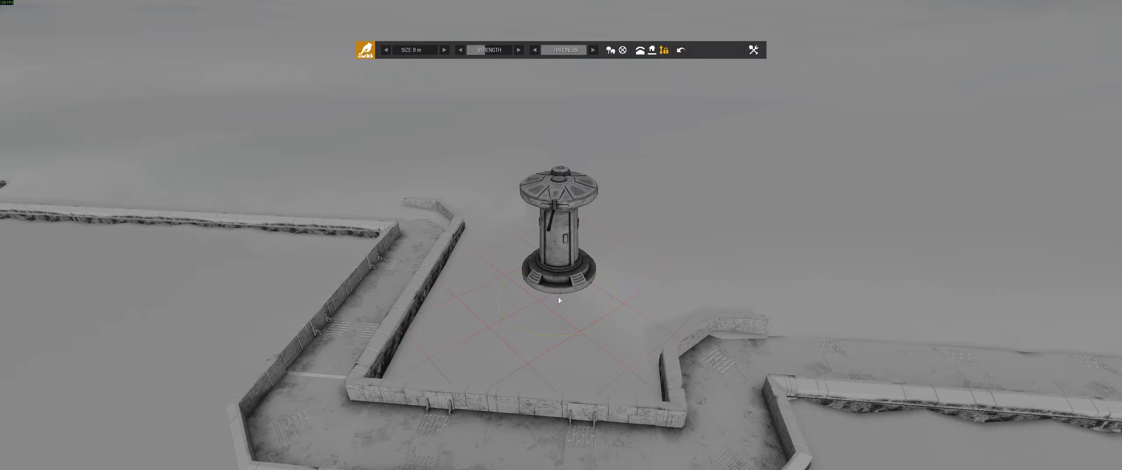
{"action": "left_click_drag", "start_coordinate": [559, 279], "coordinate": [558, 301]}
- View the DF9 turret from across the valley, lower it and adjust its position behind the trench wall
{"action": "key", "text": "s"}
{"action": "right_click_drag", "start_coordinate": [625, 348], "coordinate": [657, 298]}
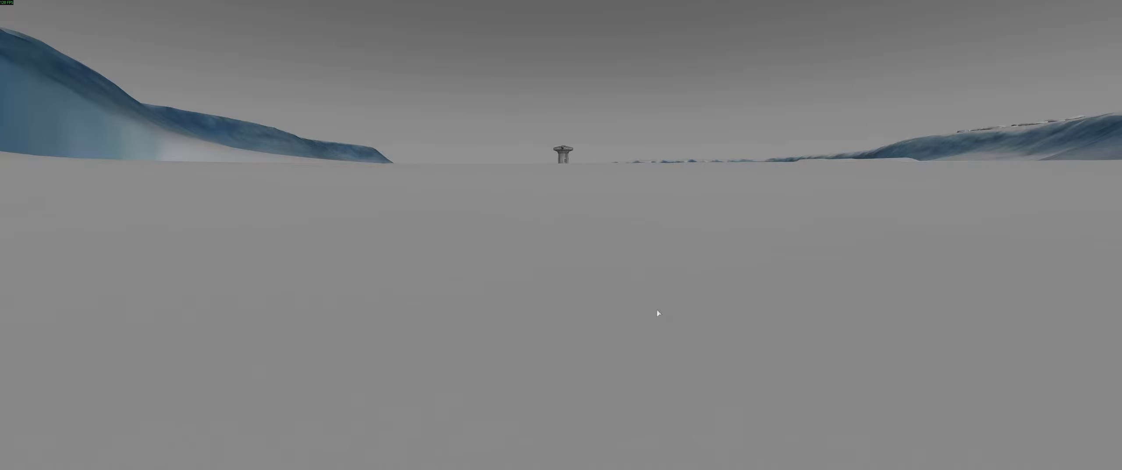
{"action": "right_click_drag", "start_coordinate": [657, 310], "coordinate": [666, 298]}
{"action": "key", "text": "q"}
{"action": "key", "text": "w"}
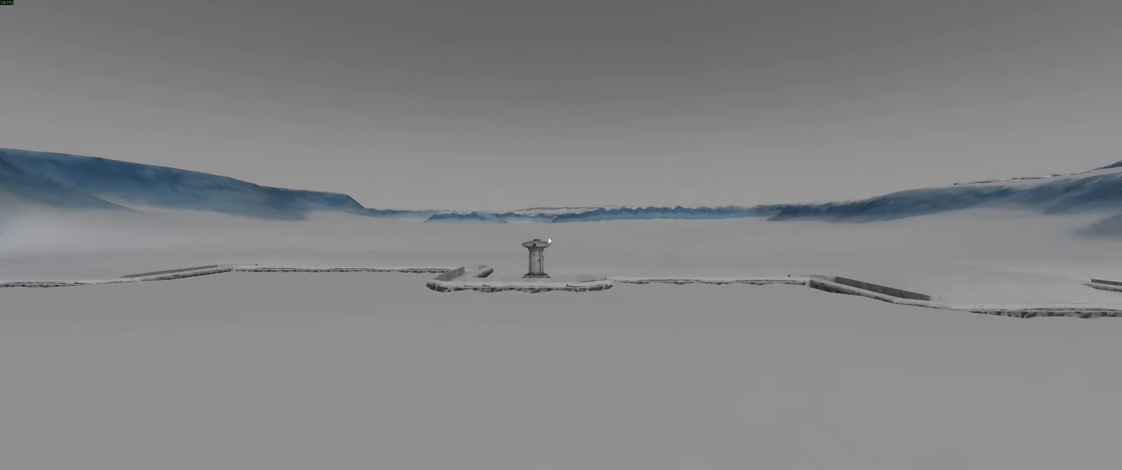
{"action": "right_click_drag", "start_coordinate": [548, 222], "coordinate": [538, 233]}
{"action": "left_click", "coordinate": [540, 235]}
{"action": "key", "text": "BackSpace"}
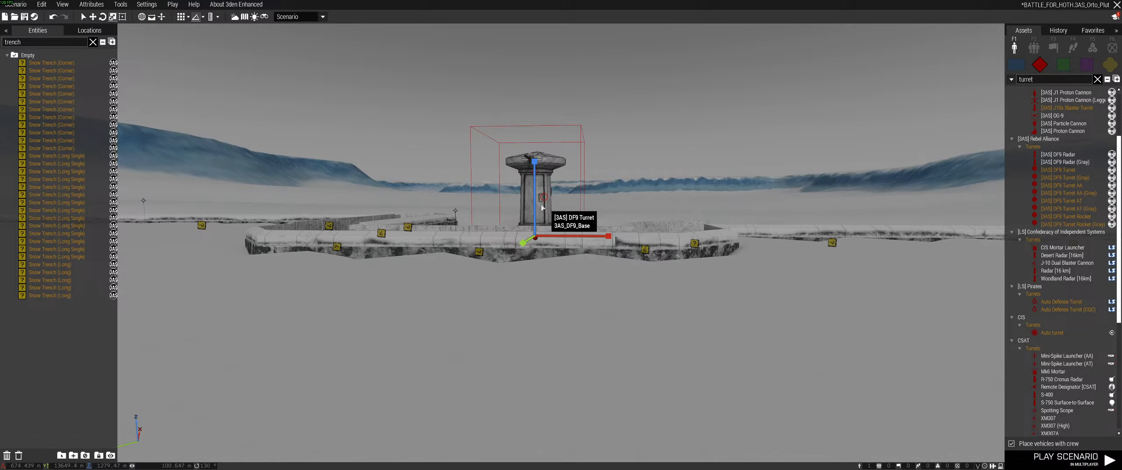
{"action": "left_click_drag", "start_coordinate": [542, 221], "coordinate": [550, 325], "text": "alt"}
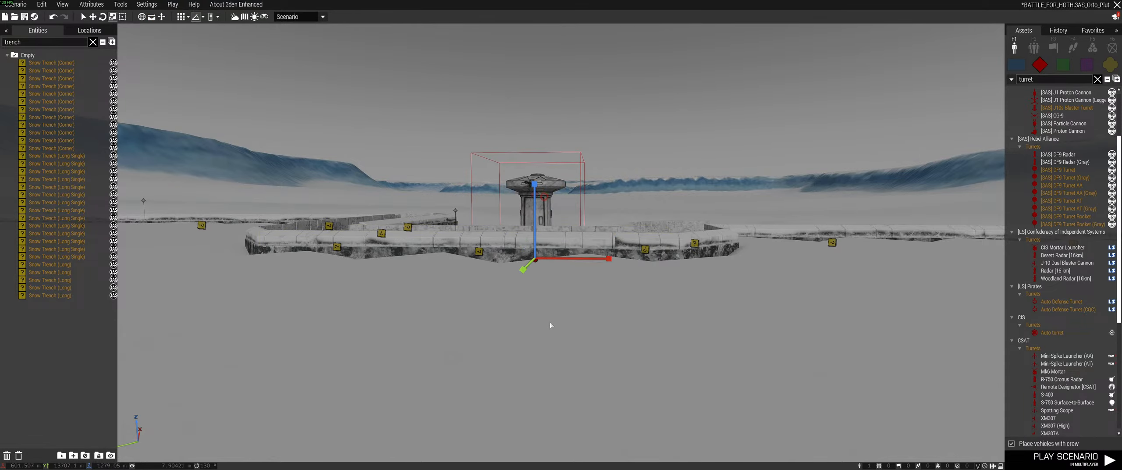
{"action": "left_click_drag", "start_coordinate": [543, 219], "coordinate": [538, 244]}
- Check from ground level in the valley how far the turret rises above the trench line, and save the scenario
{"action": "key", "text": "s"}
{"action": "left_click", "coordinate": [596, 340]}
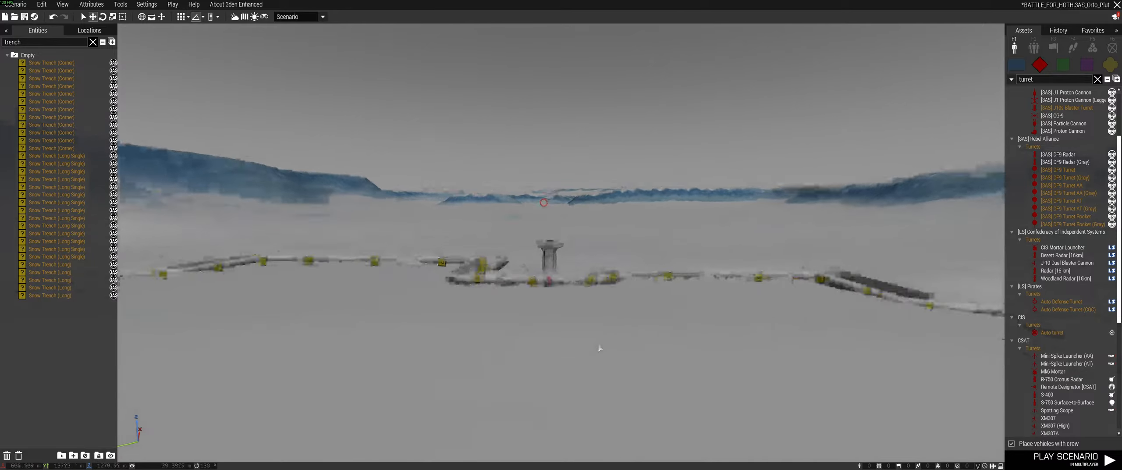
{"action": "right_click_drag", "start_coordinate": [599, 347], "coordinate": [601, 343]}
{"action": "key", "text": "s"}
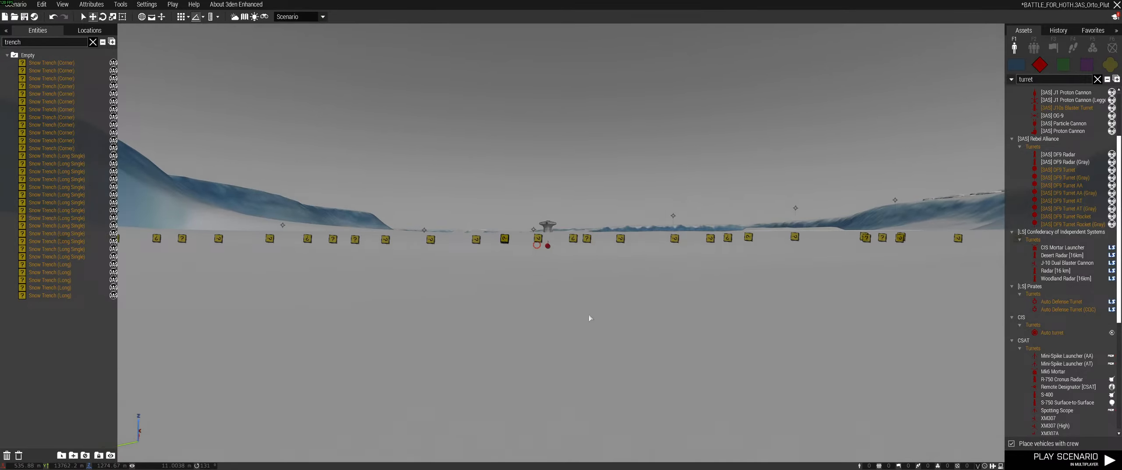
{"action": "key", "text": "BackSpace"}
{"action": "key", "text": "w"}
{"action": "key", "text": "q"}
{"action": "right_click_drag", "start_coordinate": [588, 315], "coordinate": [609, 287]}
{"action": "left_click", "coordinate": [620, 252]}
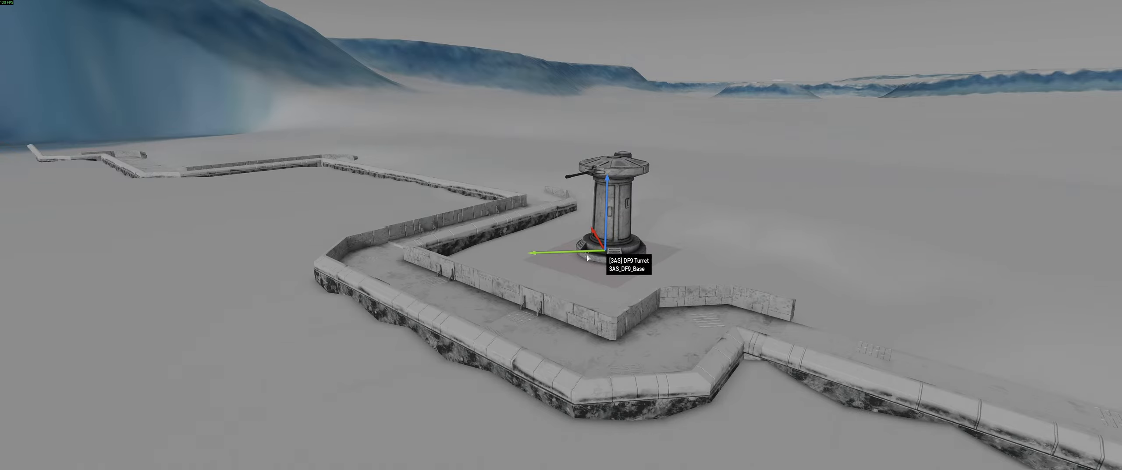
{"action": "key", "text": "BackSpace"}
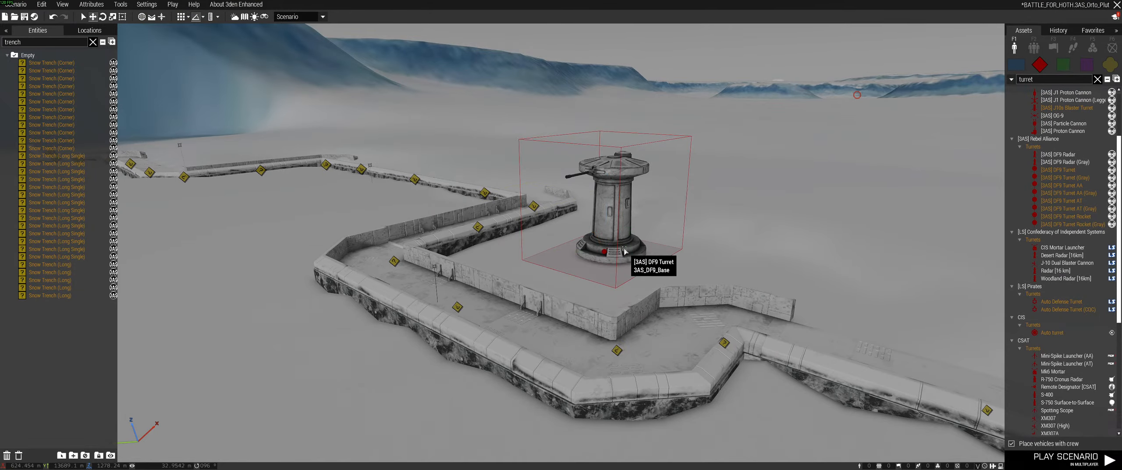
{"action": "key", "text": "ctrl+s"}
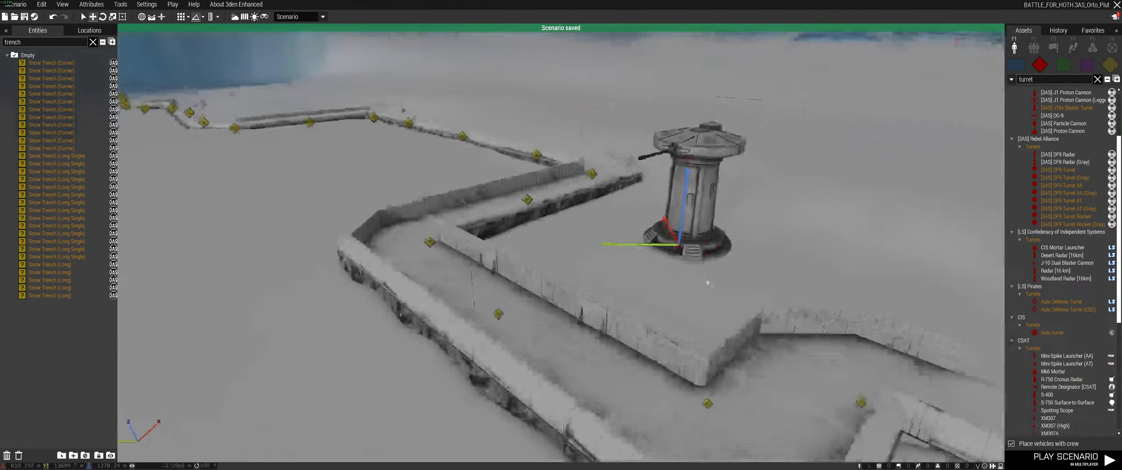
- Line up the Snow Trench (Long) segment beside the turret with the floor of the neighbouring trench piece
{"action": "left_click", "coordinate": [154, 19]}
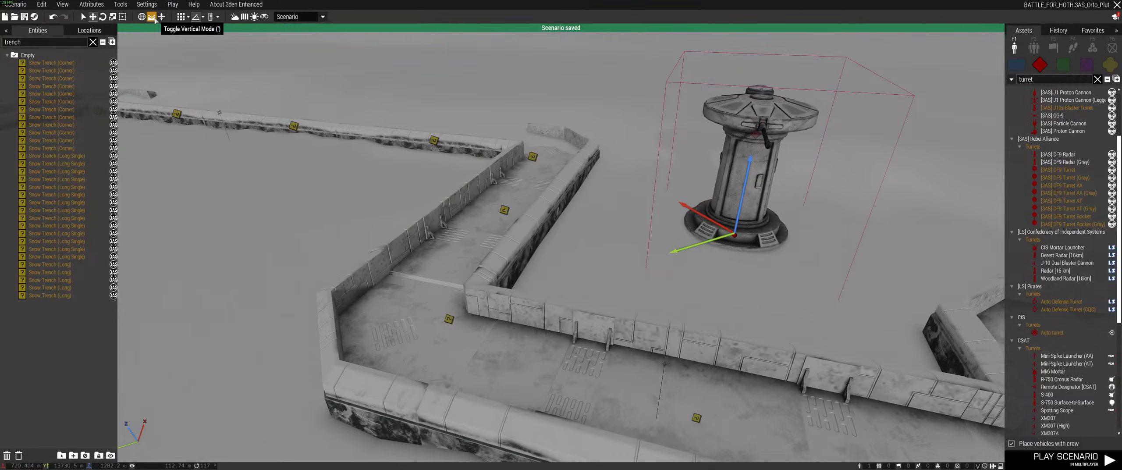
{"action": "key", "text": "w"}
{"action": "left_click", "coordinate": [155, 20]}
{"action": "key", "text": "a"}
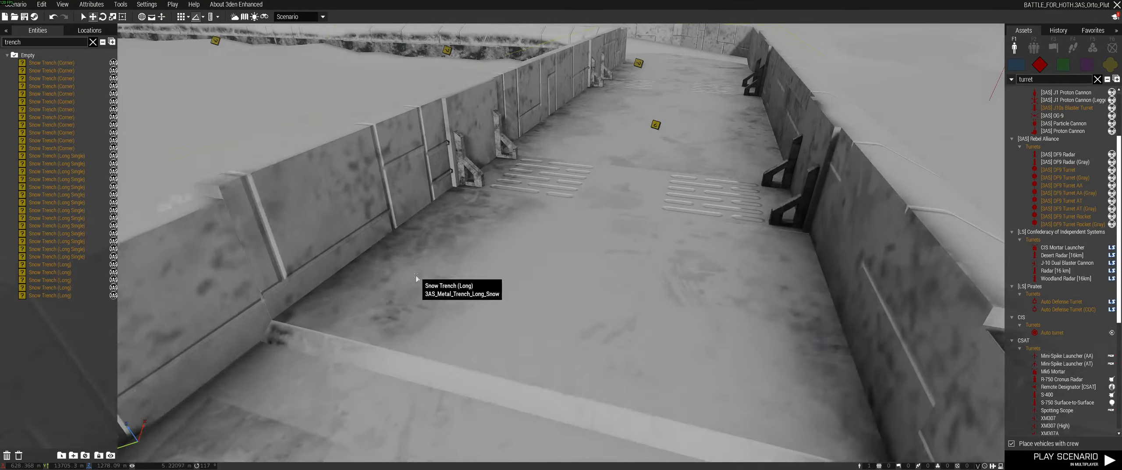
{"action": "left_click", "coordinate": [414, 284]}
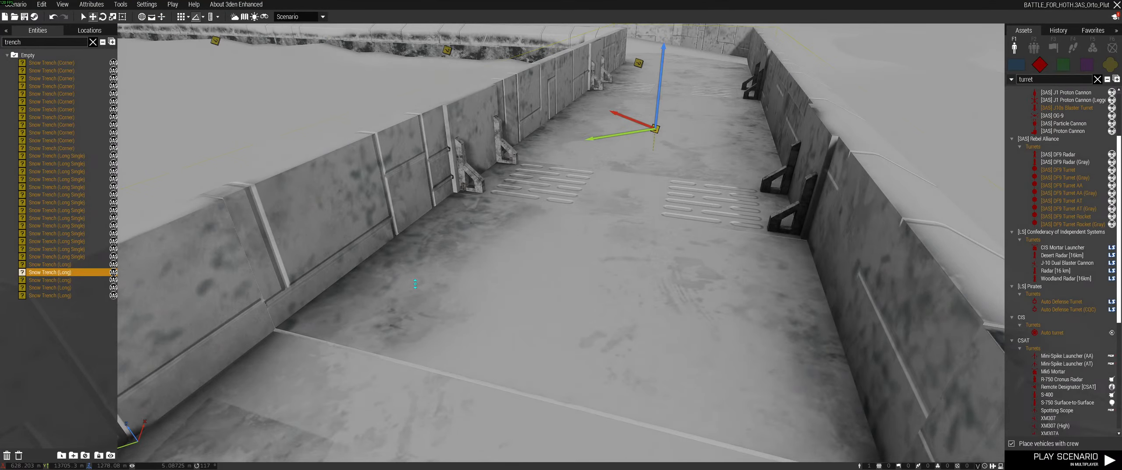
{"action": "right_click_drag", "start_coordinate": [551, 257], "coordinate": [517, 247]}
{"action": "left_click", "coordinate": [769, 183]}
- Sculpt the snow behind the far end of the trench line with a 16 m brush, up to the valley edge
{"action": "key", "text": "d"}
{"action": "key", "text": "w"}
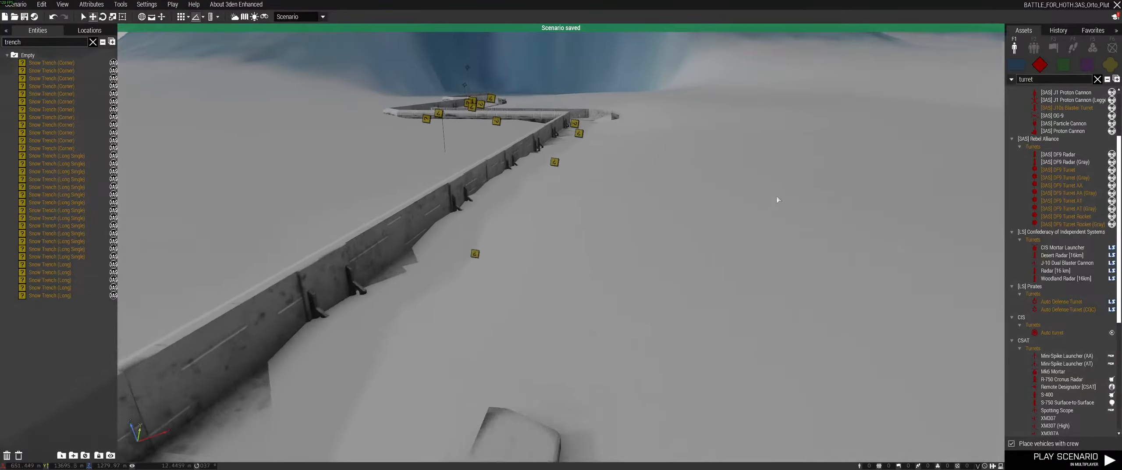
{"action": "key", "text": "w"}
{"action": "key", "text": "BackSpace"}
{"action": "right_click_drag", "start_coordinate": [689, 159], "coordinate": [548, 191]}
{"action": "key", "text": "w"}
{"action": "right_click_drag", "start_coordinate": [898, 198], "coordinate": [846, 224]}
{"action": "key", "text": "w"}
{"action": "key", "text": "q"}
{"action": "key", "text": "q"}
{"action": "key", "text": "s"}
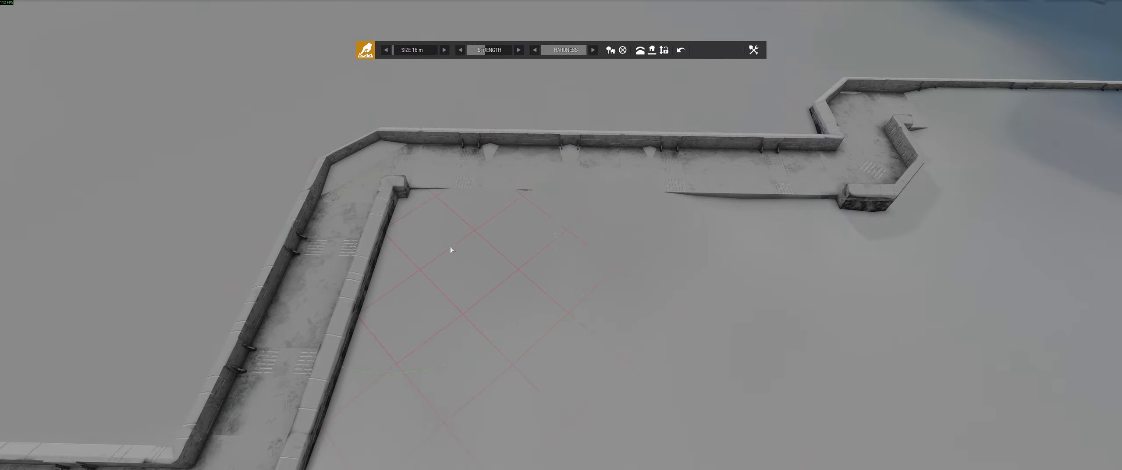
{"action": "left_click_drag", "start_coordinate": [760, 265], "coordinate": [921, 231]}
{"action": "key", "text": "s"}
{"action": "key", "text": "d"}
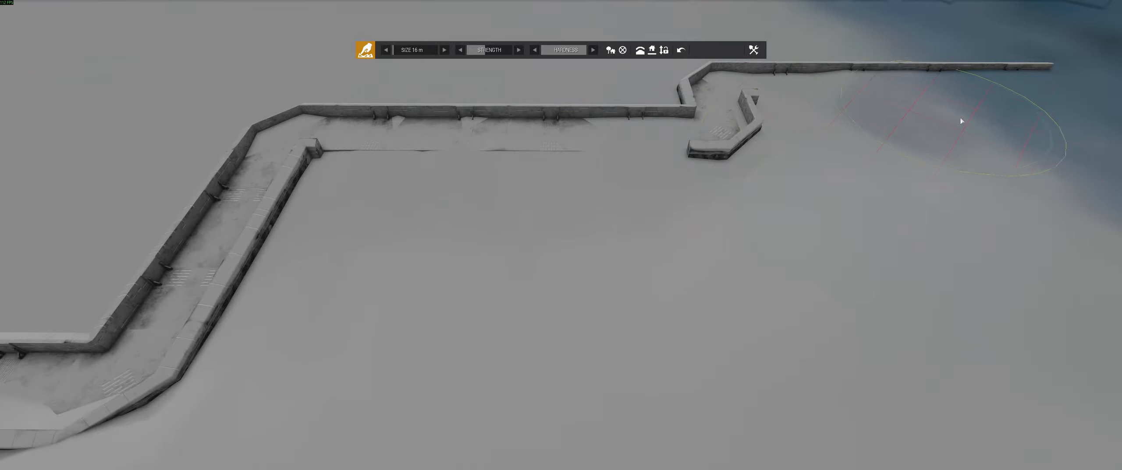
{"action": "middle_click_drag", "start_coordinate": [634, 235], "coordinate": [744, 326]}
- Examine the trench line and turret from ground level across the valley, and survey the open approach from high above
{"action": "right_click_drag", "start_coordinate": [786, 345], "coordinate": [659, 206]}
{"action": "key", "text": "w"}
{"action": "key", "text": "s"}
{"action": "key", "text": "BackSpace"}
{"action": "key", "text": "BackSpace"}
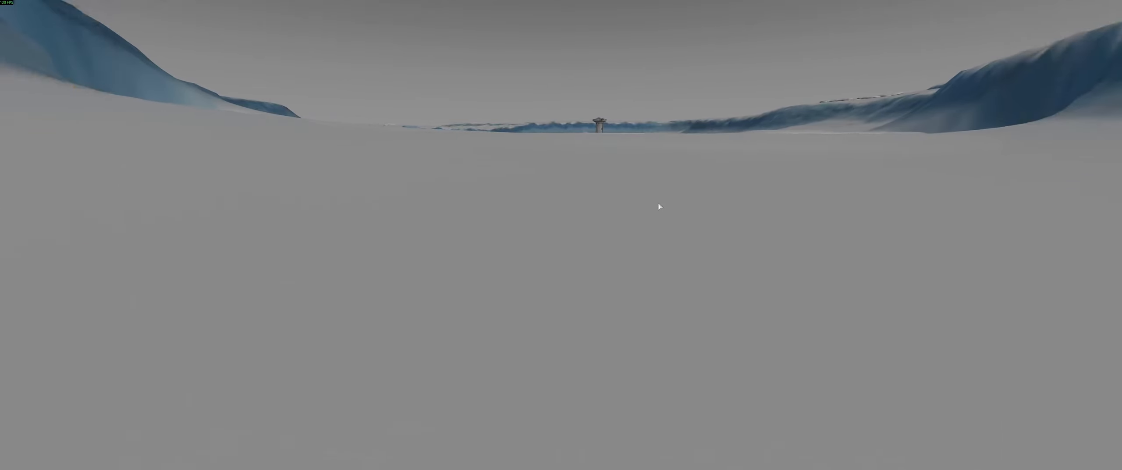
{"action": "key", "text": "s"}
{"action": "right_click_drag", "start_coordinate": [604, 171], "coordinate": [672, 160]}
{"action": "key", "text": "w"}
{"action": "key", "text": "w"}
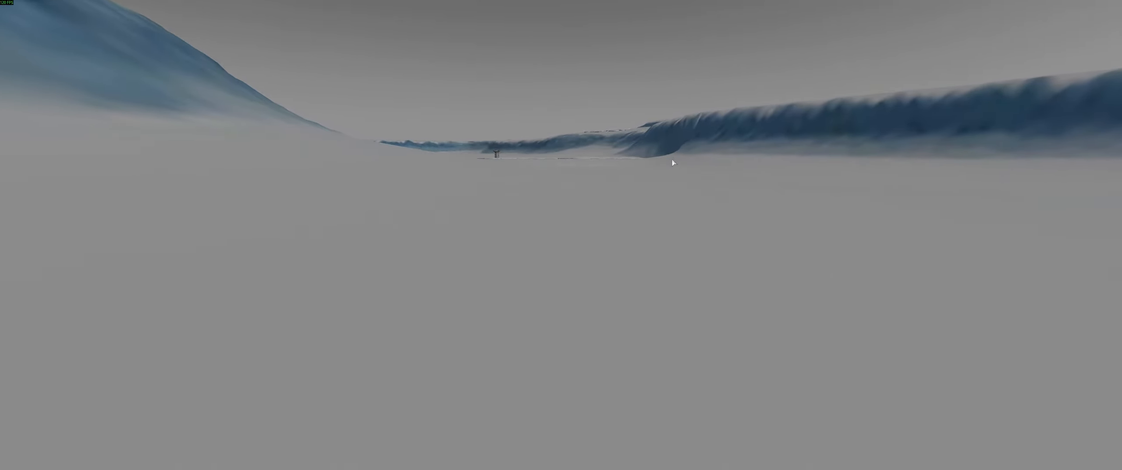
{"action": "left_click_drag", "start_coordinate": [385, 248], "coordinate": [613, 316]}
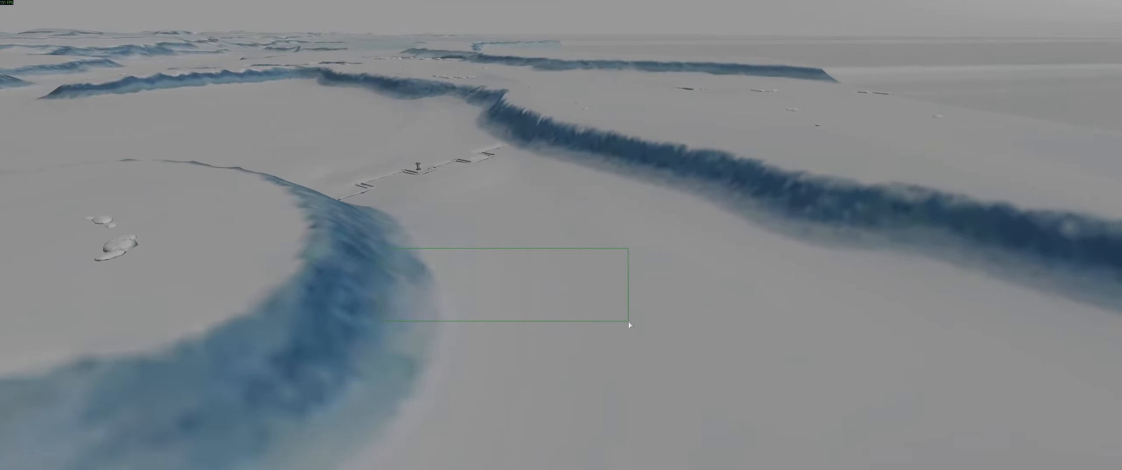
{"action": "scroll", "coordinate": [513, 283], "scroll_direction": "up", "scroll_amount": 4}
{"action": "key", "text": "a"}
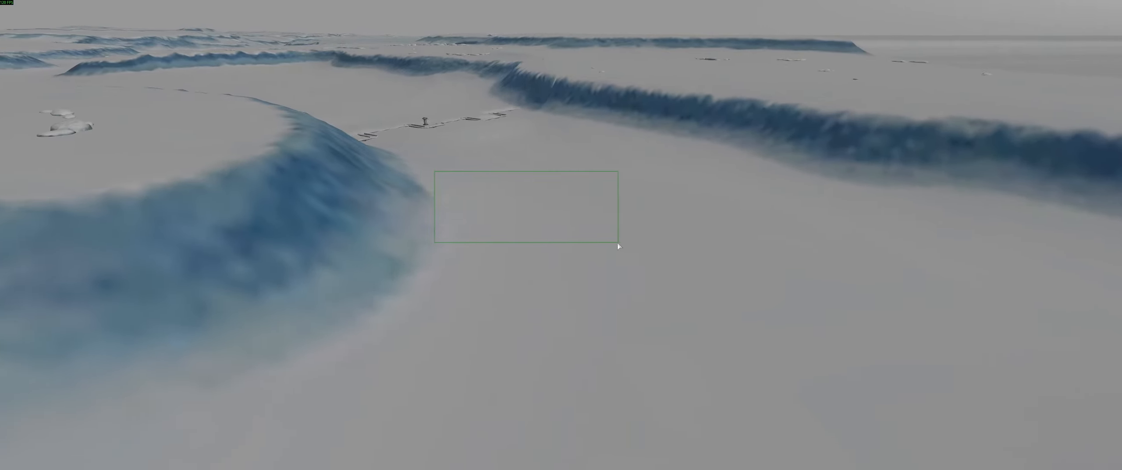
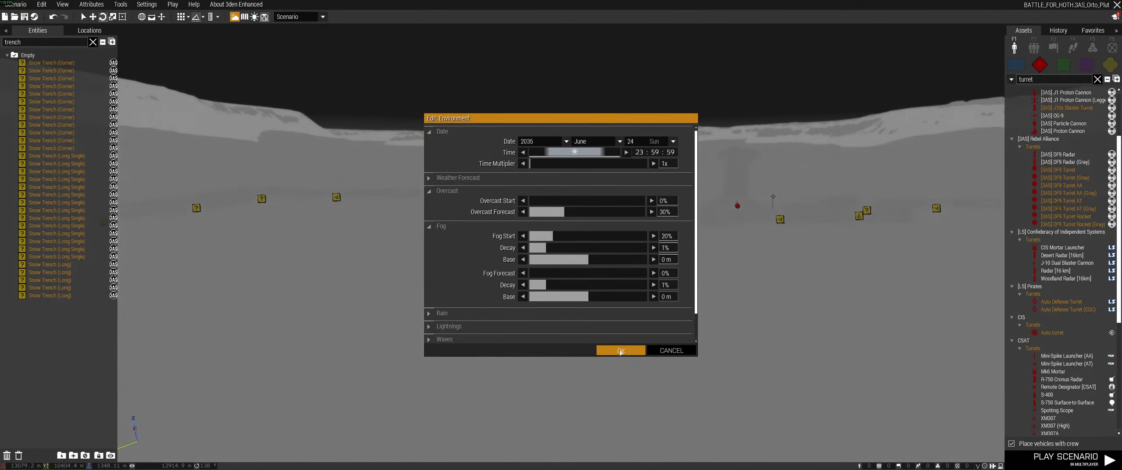
- Set the time of day to 23:59:59 and preview the trench line and valley in night vision
{"action": "left_click", "coordinate": [620, 350]}
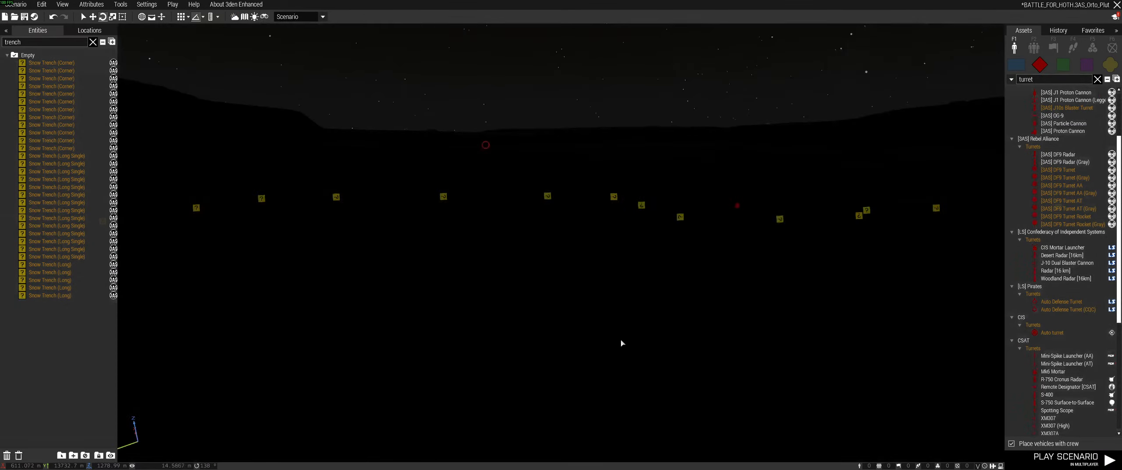
{"action": "key", "text": "n"}
{"action": "right_click_drag", "start_coordinate": [606, 317], "coordinate": [589, 313]}
{"action": "key", "text": "w"}
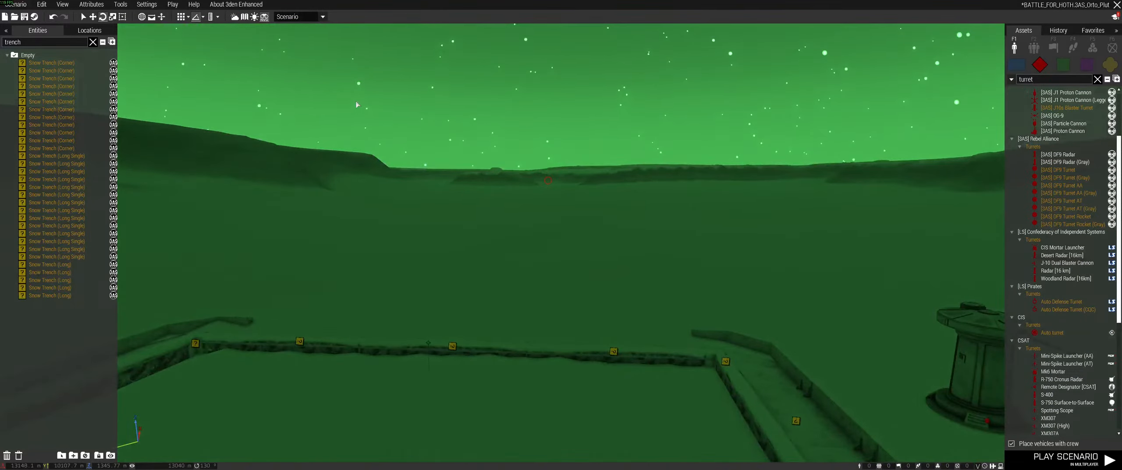
{"action": "left_click", "coordinate": [263, 18]}
{"action": "left_click", "coordinate": [264, 17]}
{"action": "key", "text": "n"}
- Set the time of day to about 18:50 and check the lighting over the trench line
{"action": "left_click", "coordinate": [235, 18]}
{"action": "left_click_drag", "start_coordinate": [604, 158], "coordinate": [602, 156]}
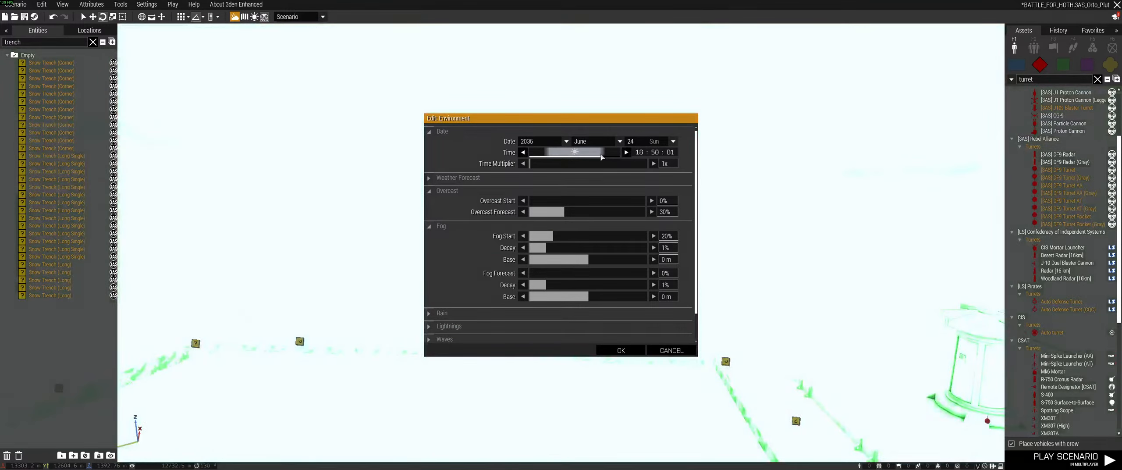
{"action": "left_click", "coordinate": [266, 19]}
{"action": "right_click_drag", "start_coordinate": [408, 155], "coordinate": [387, 148]}
{"action": "left_click", "coordinate": [267, 18]}
{"action": "right_click_drag", "start_coordinate": [528, 208], "coordinate": [550, 228]}
{"action": "key", "text": "z"}
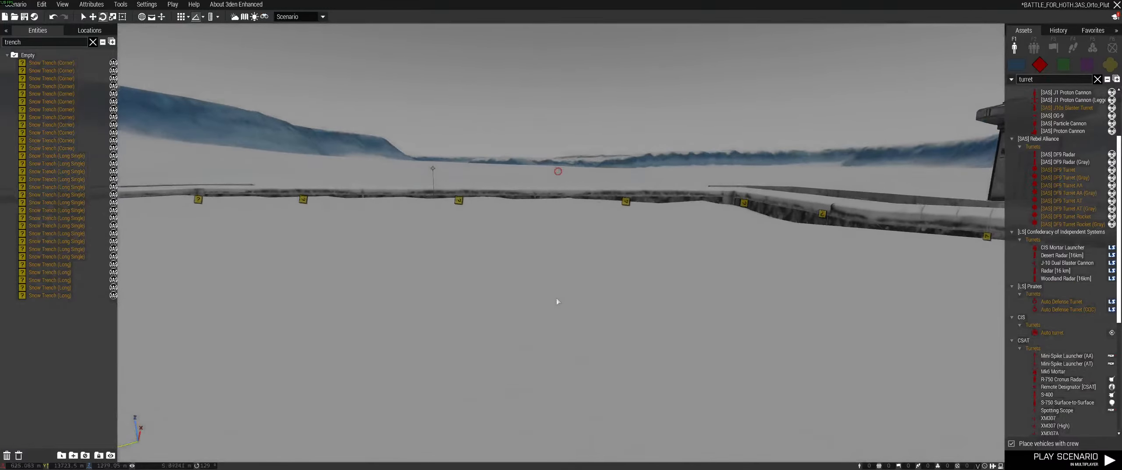
- Place a Baseplate (50x50) on the open snow ahead of the trench line and rotate it
{"action": "key", "text": "q"}
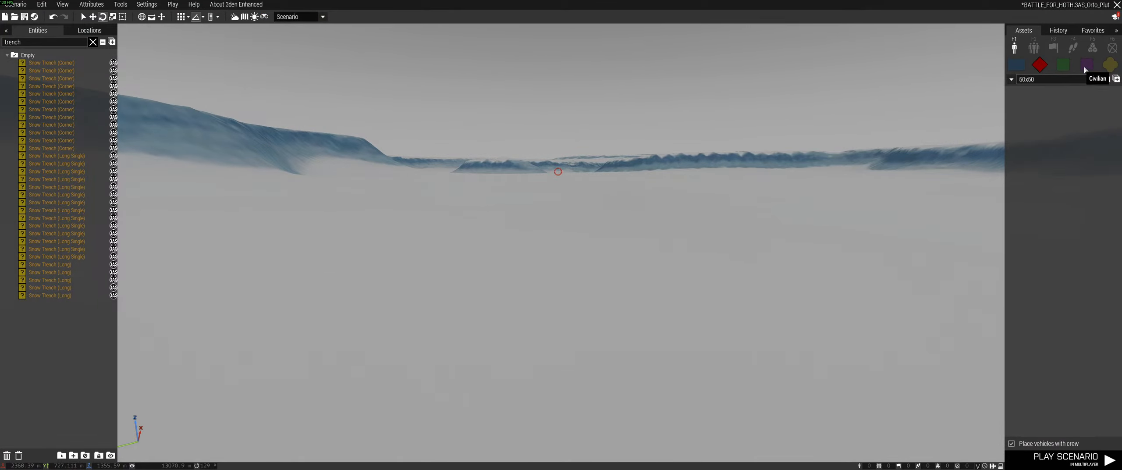
{"action": "left_click", "coordinate": [1110, 64]}
{"action": "left_click", "coordinate": [766, 218]}
{"action": "right_click_drag", "start_coordinate": [766, 217], "coordinate": [814, 287]}
{"action": "key", "text": "q"}
{"action": "left_click_drag", "start_coordinate": [791, 208], "coordinate": [519, 214]}
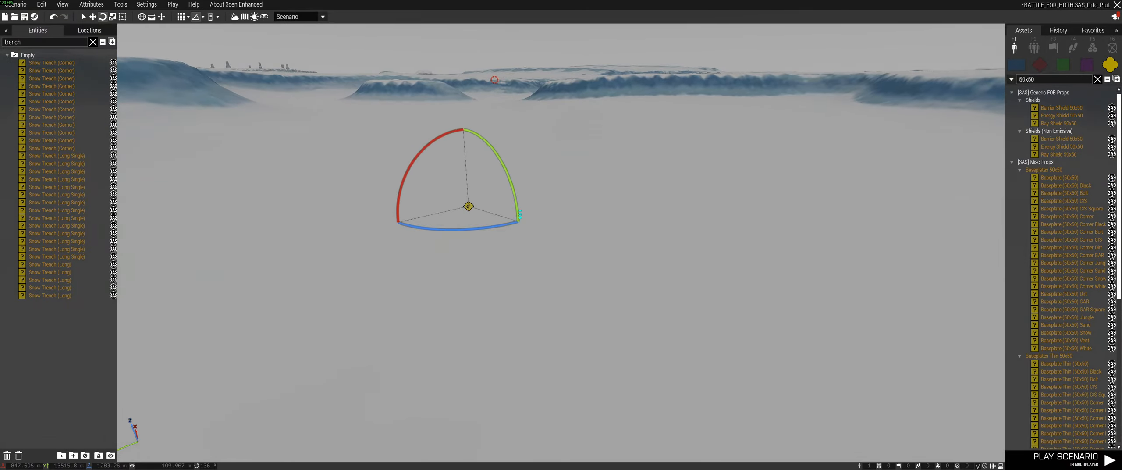
{"action": "right_click_drag", "start_coordinate": [535, 215], "coordinate": [551, 268]}
{"action": "left_click", "coordinate": [551, 267]}
{"action": "left_click_drag", "start_coordinate": [648, 153], "coordinate": [606, 140], "text": "shift"}
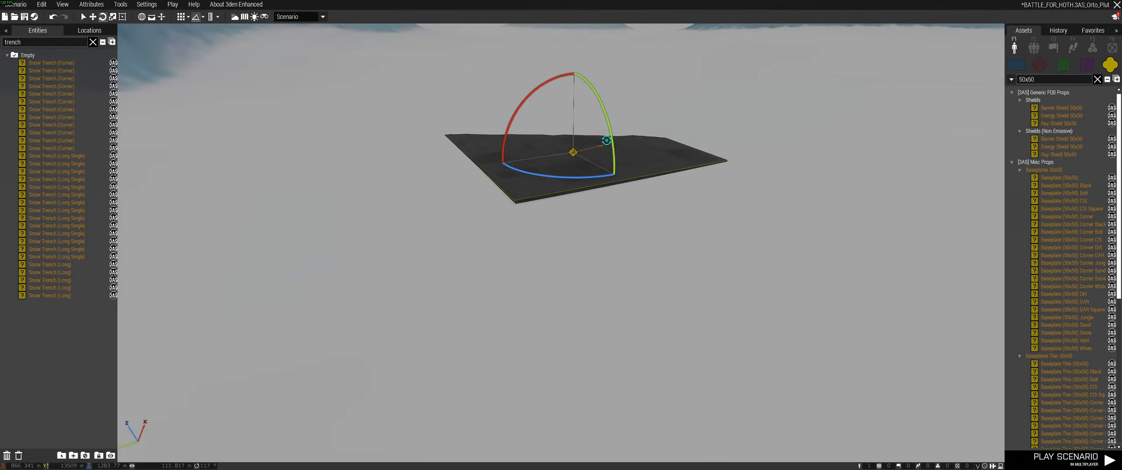
- Copy the 50x50 baseplate on the map into a spaced row of five across the valley ahead of the trench line
{"action": "key", "text": "m"}
{"action": "right_click_drag", "start_coordinate": [511, 186], "coordinate": [480, 85]}
{"action": "left_click", "coordinate": [739, 198]}
{"action": "scroll", "coordinate": [738, 198], "scroll_direction": "down", "scroll_amount": 2}
{"action": "right_click_drag", "start_coordinate": [786, 287], "coordinate": [475, 115]}
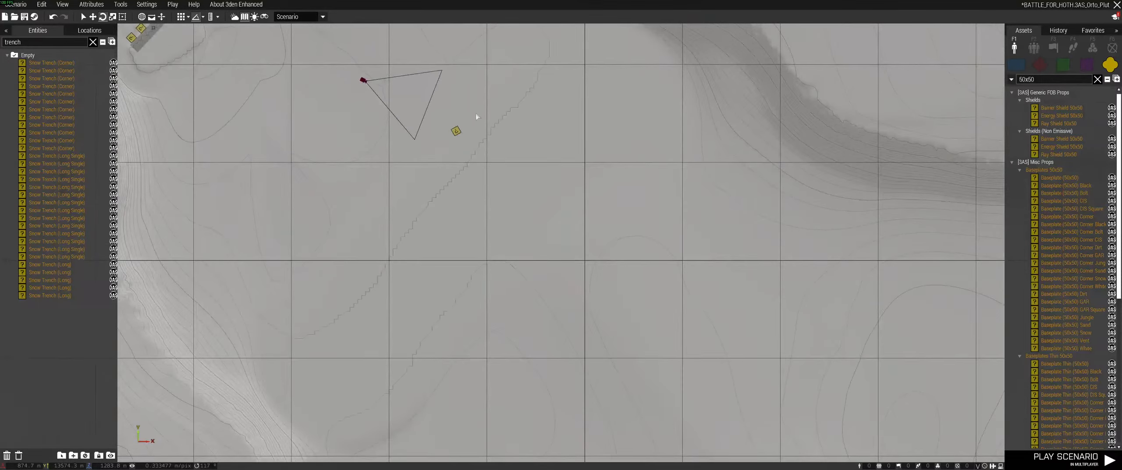
{"action": "right_click_drag", "start_coordinate": [444, 148], "coordinate": [476, 168]}
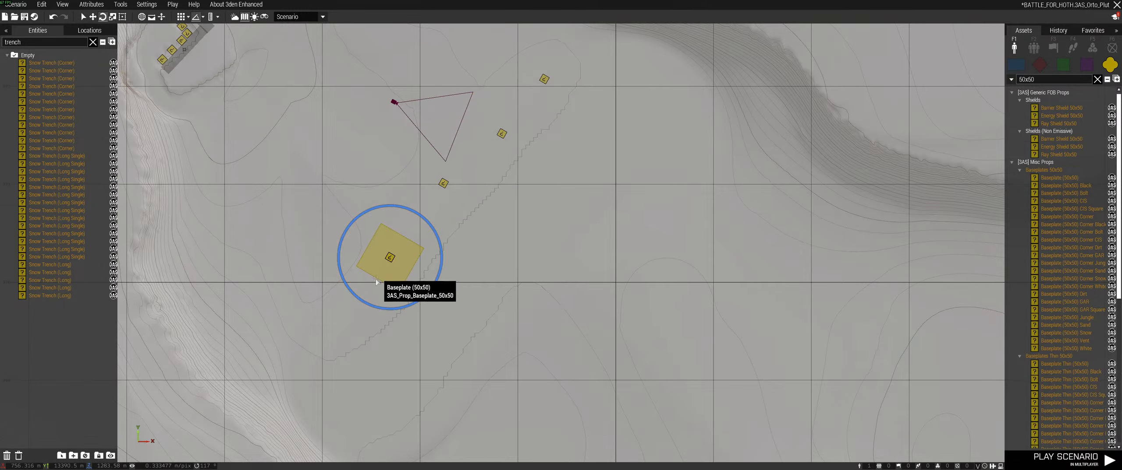
{"action": "key", "text": "m"}
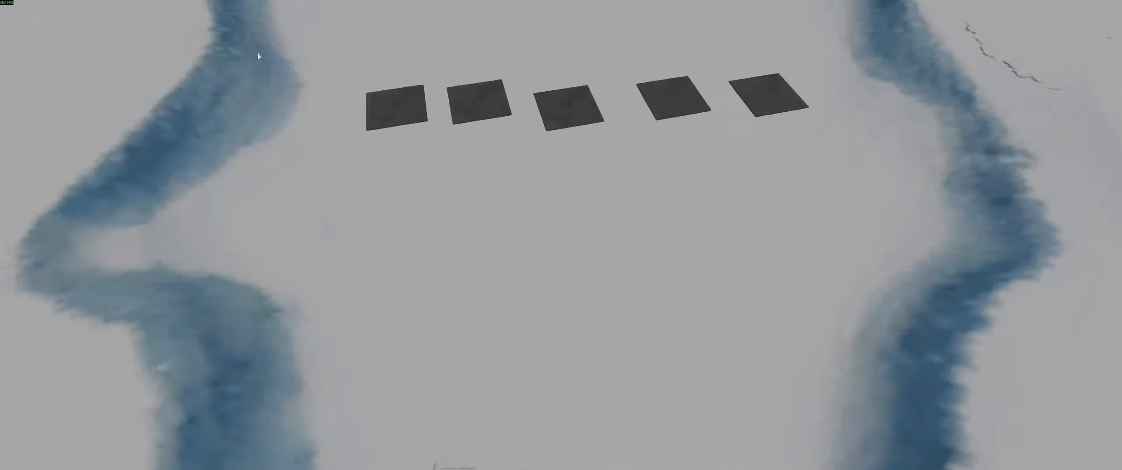
{"action": "left_click_drag", "start_coordinate": [316, 73], "coordinate": [611, 171]}
{"action": "left_click_drag", "start_coordinate": [903, 172], "coordinate": [904, 173]}
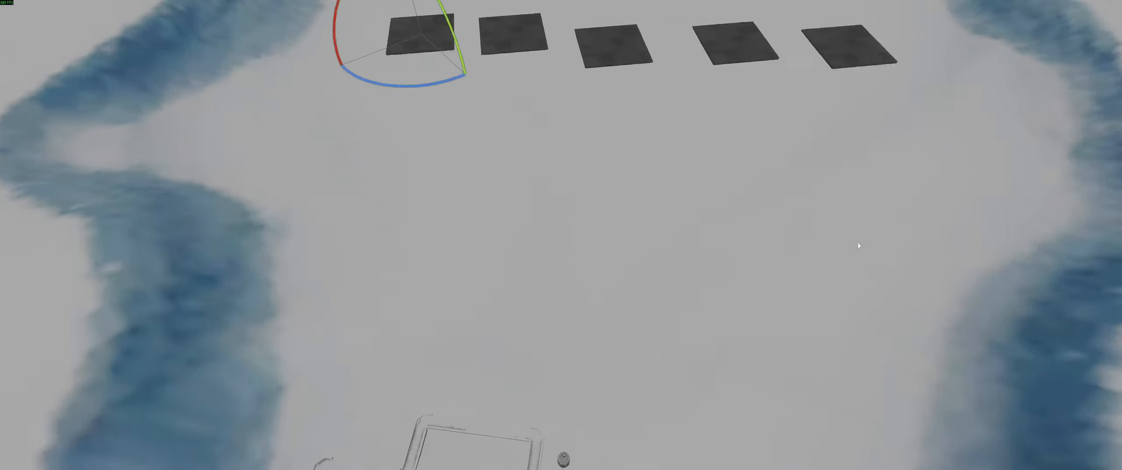
{"action": "middle_click_drag", "start_coordinate": [668, 101], "coordinate": [601, 154]}
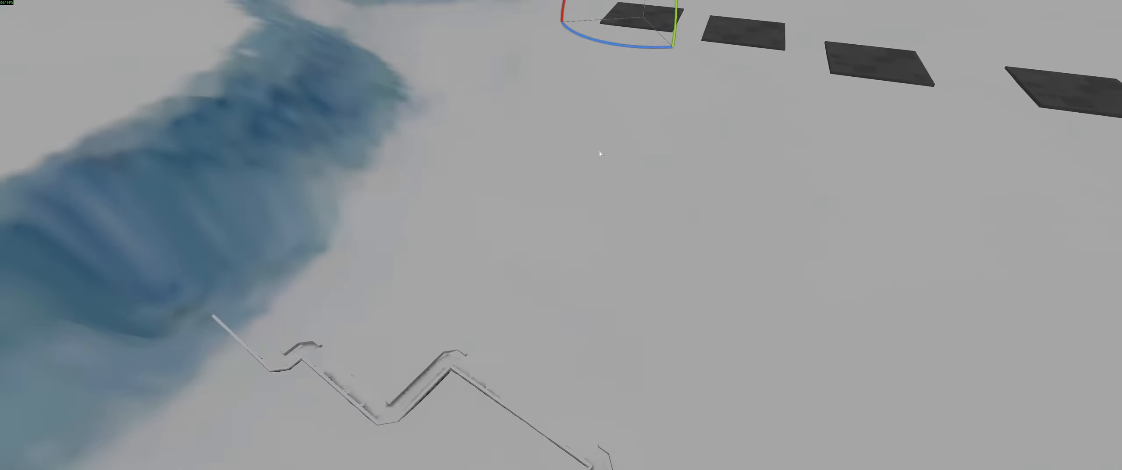
{"action": "middle_click_drag", "start_coordinate": [908, 93], "coordinate": [729, 149]}
{"action": "right_click_drag", "start_coordinate": [729, 149], "coordinate": [715, 217]}
- Try a NATO soldier beside the trench wall as a height reference, and delete the soldier
{"action": "key", "text": "BackSpace"}
{"action": "left_click", "coordinate": [1018, 66]}
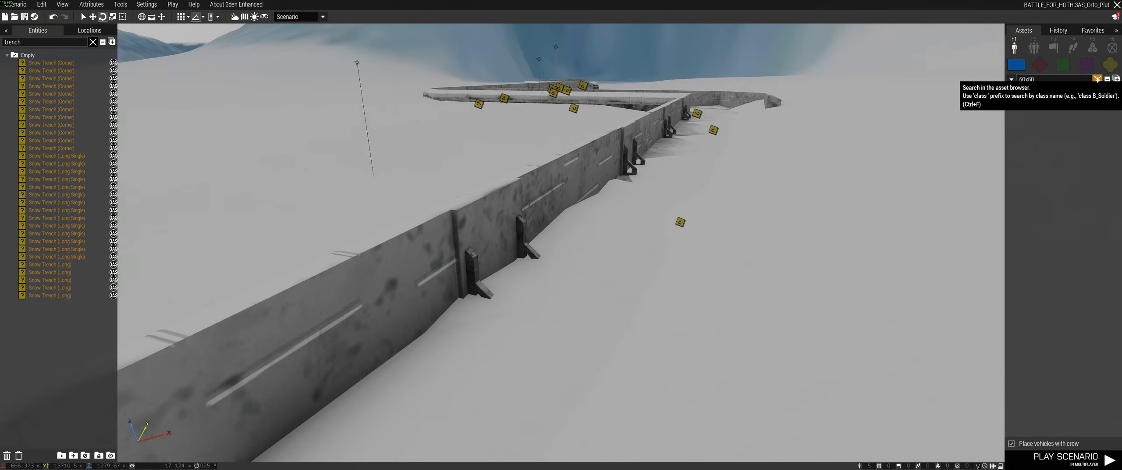
{"action": "left_click", "coordinate": [1067, 294]}
{"action": "key", "text": "w"}
{"action": "left_click", "coordinate": [683, 183]}
{"action": "right_click_drag", "start_coordinate": [683, 184], "coordinate": [718, 200]}
{"action": "left_click_drag", "start_coordinate": [690, 187], "coordinate": [656, 164]}
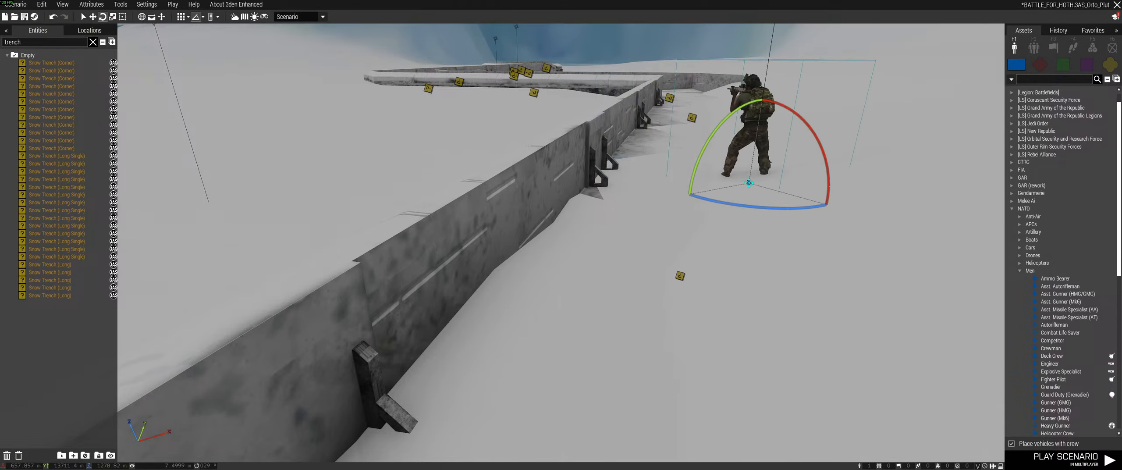
{"action": "key", "text": "Delete"}
- Examine the row of baseplates and the open approach from ground level at the trench line
{"action": "right_click_drag", "start_coordinate": [748, 186], "coordinate": [546, 312]}
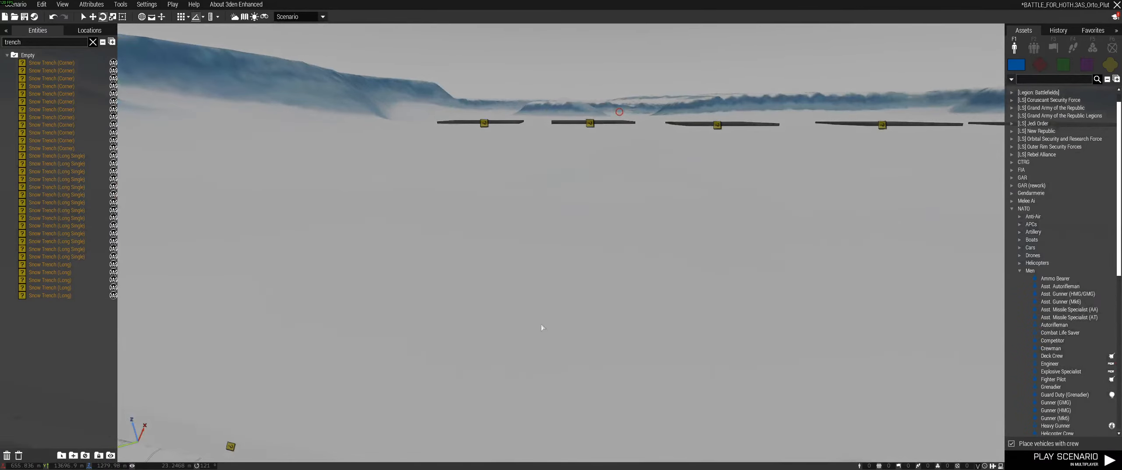
{"action": "key", "text": "a"}
{"action": "right_click_drag", "start_coordinate": [513, 167], "coordinate": [684, 307]}
{"action": "right_click_drag", "start_coordinate": [491, 281], "coordinate": [473, 193]}
{"action": "key", "text": "a"}
{"action": "right_click_drag", "start_coordinate": [482, 281], "coordinate": [206, 263]}
{"action": "key", "text": "d"}
{"action": "right_click_drag", "start_coordinate": [621, 243], "coordinate": [426, 288]}
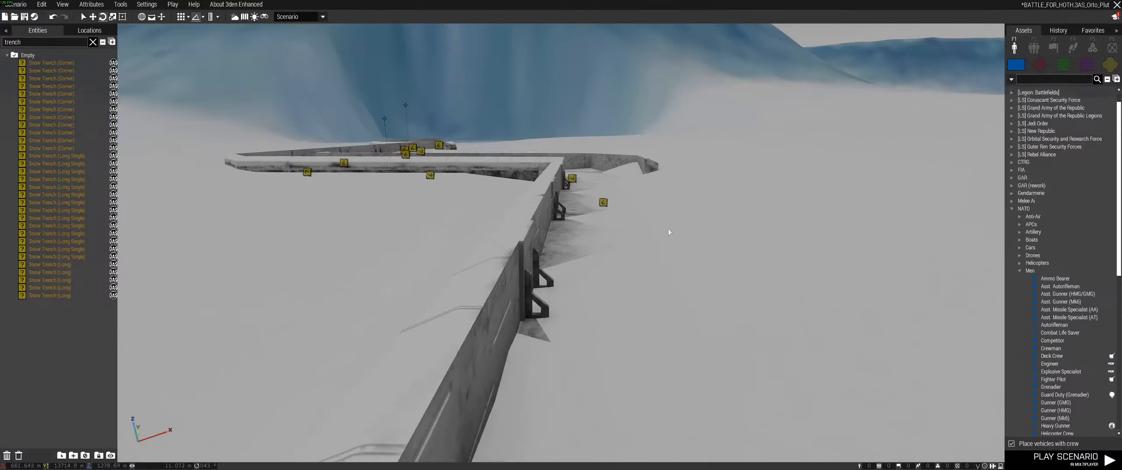
{"action": "right_click_drag", "start_coordinate": [666, 233], "coordinate": [473, 267]}
{"action": "key", "text": "z"}
{"action": "right_click_drag", "start_coordinate": [786, 275], "coordinate": [663, 175]}
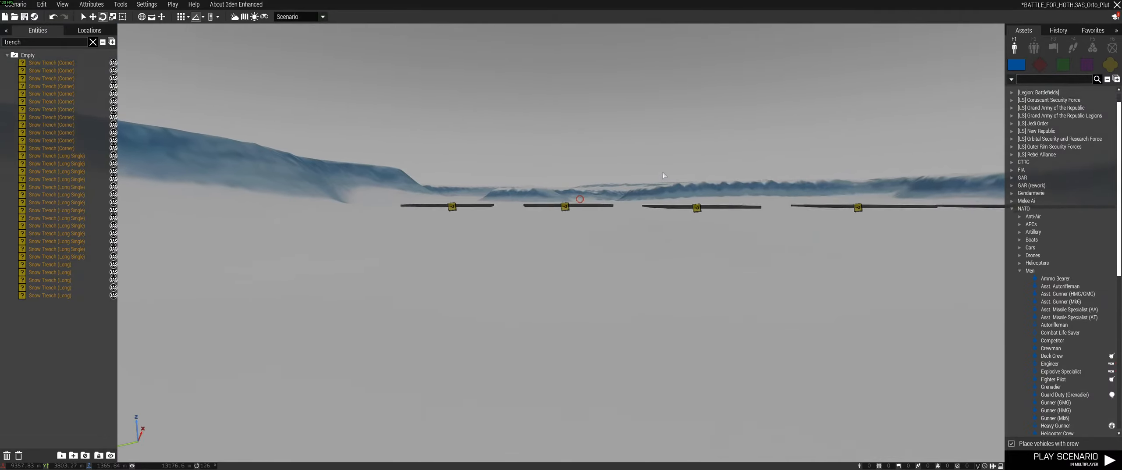
{"action": "key", "text": "z"}
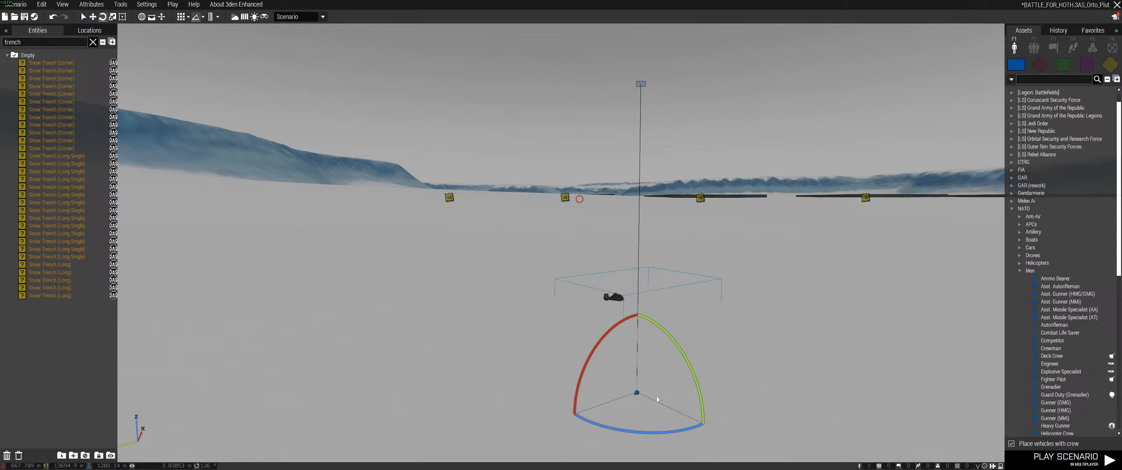
- Delete the test soldier standing on the snow facing the baseplates, and save the scenario
{"action": "key", "text": "Delete"}
{"action": "right_click_drag", "start_coordinate": [767, 350], "coordinate": [768, 403]}
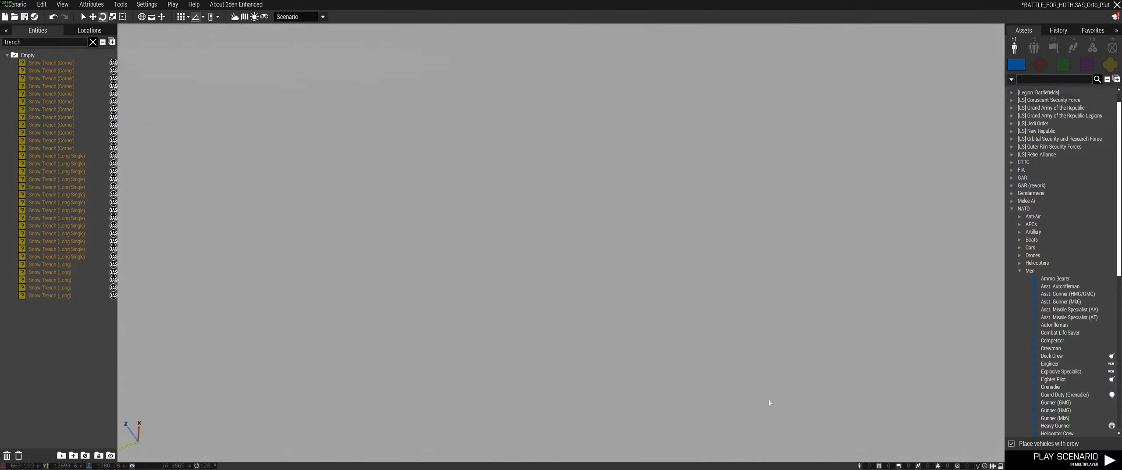
{"action": "scroll", "coordinate": [762, 404], "scroll_direction": "down", "scroll_amount": 5}
{"action": "key", "text": "ctrl+s"}
{"action": "right_click_drag", "start_coordinate": [617, 384], "coordinate": [597, 273]}
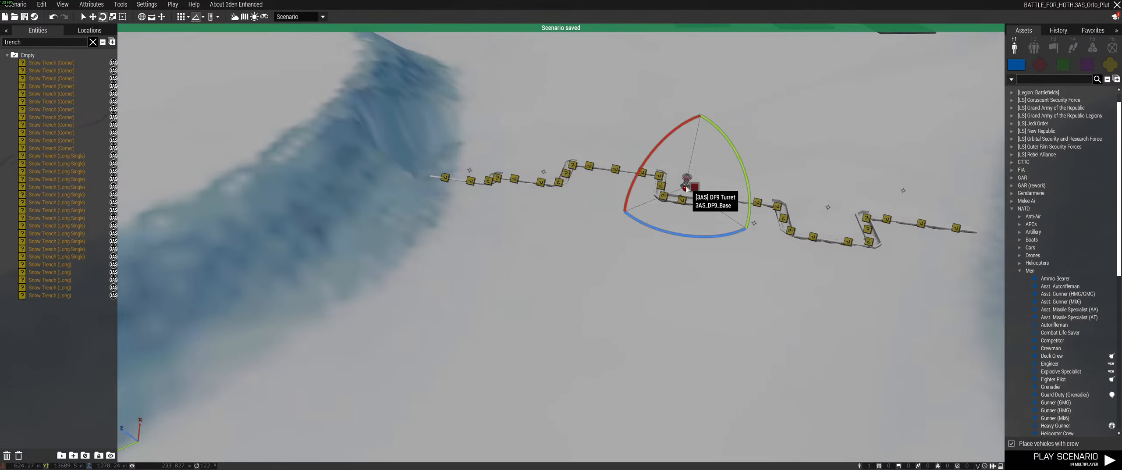
{"action": "left_click", "coordinate": [802, 320]}
{"action": "right_click_drag", "start_coordinate": [801, 321], "coordinate": [814, 323]}
{"action": "key", "text": "w"}
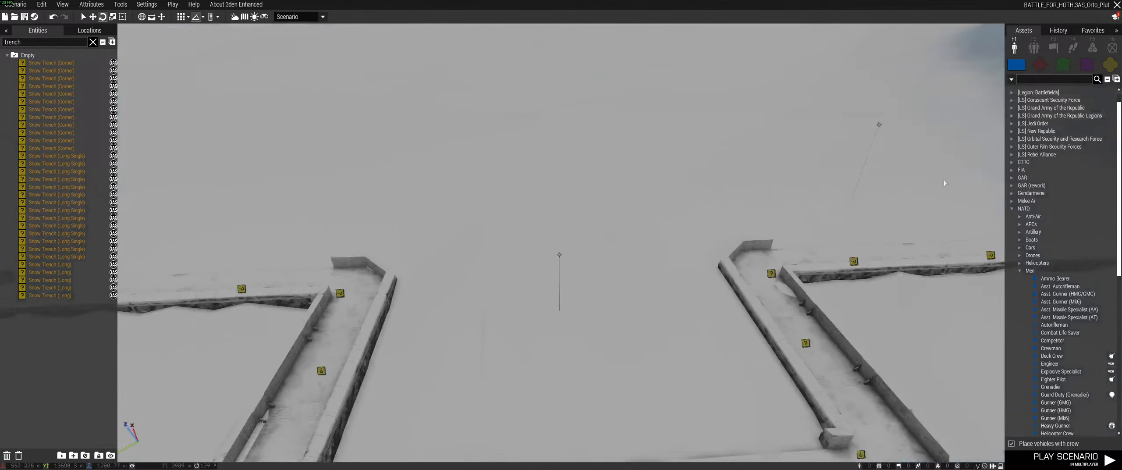
- Add a second DF9 turret in the wide bay between the two diagonal trench segments, and save the scenario
{"action": "left_click", "coordinate": [1040, 64]}
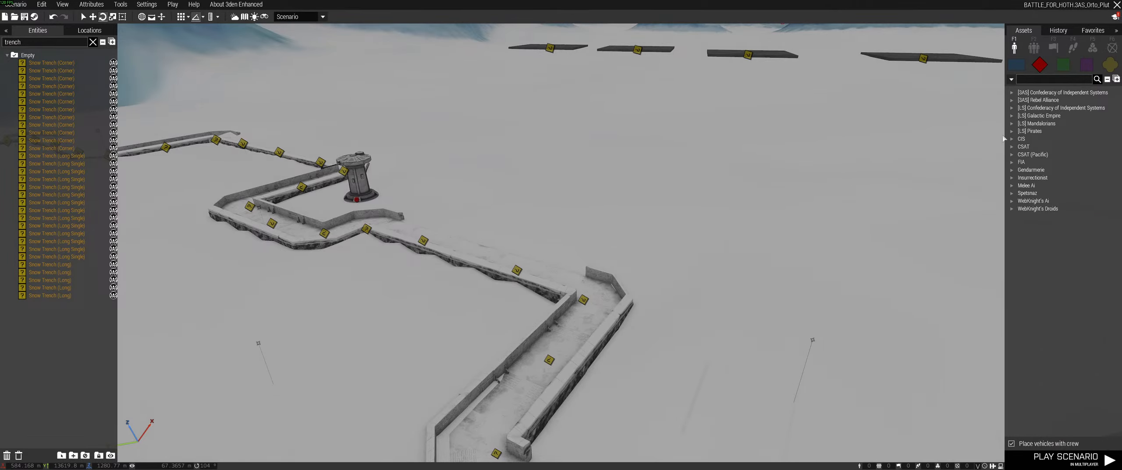
{"action": "right_click_drag", "start_coordinate": [863, 184], "coordinate": [950, 117]}
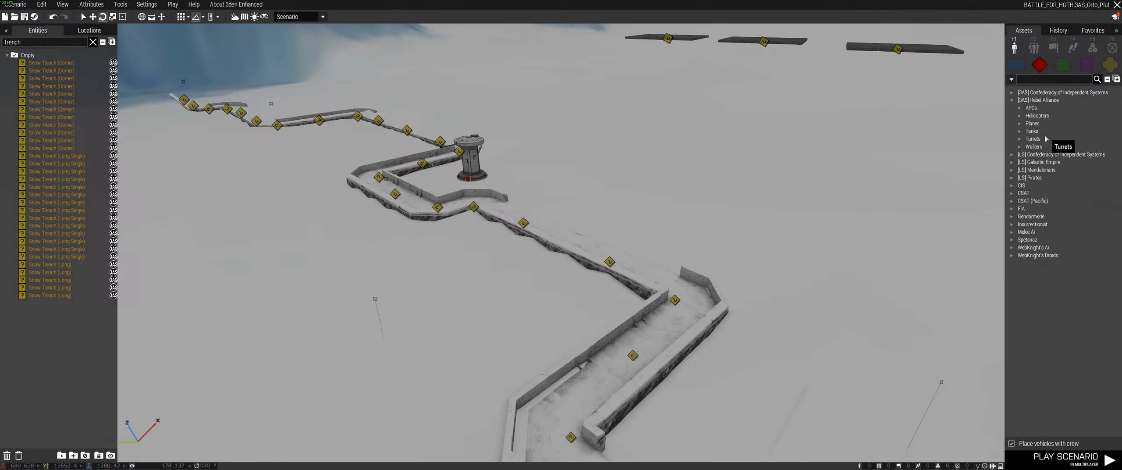
{"action": "right_click_drag", "start_coordinate": [854, 175], "coordinate": [836, 221]}
{"action": "key", "text": "z"}
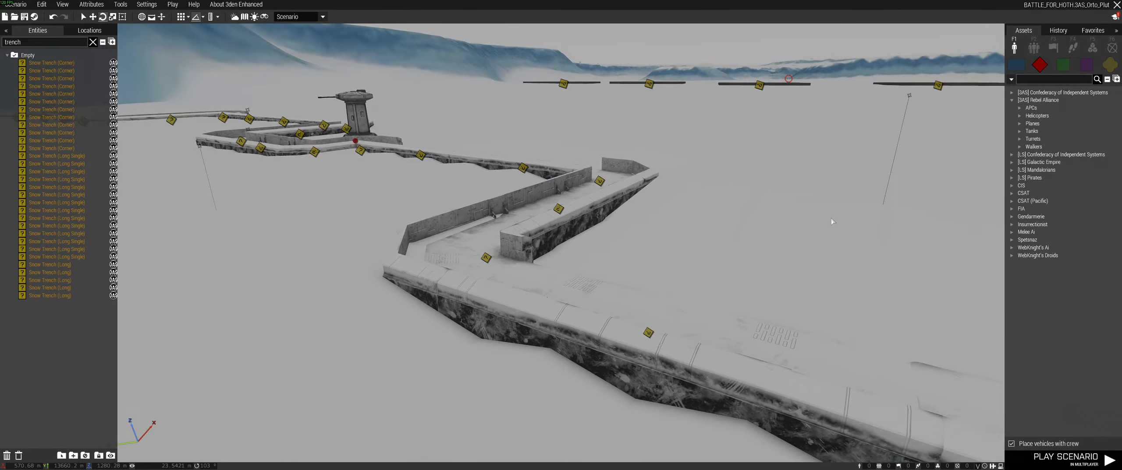
{"action": "right_click_drag", "start_coordinate": [831, 217], "coordinate": [868, 128]}
{"action": "right_click_drag", "start_coordinate": [607, 215], "coordinate": [568, 201]}
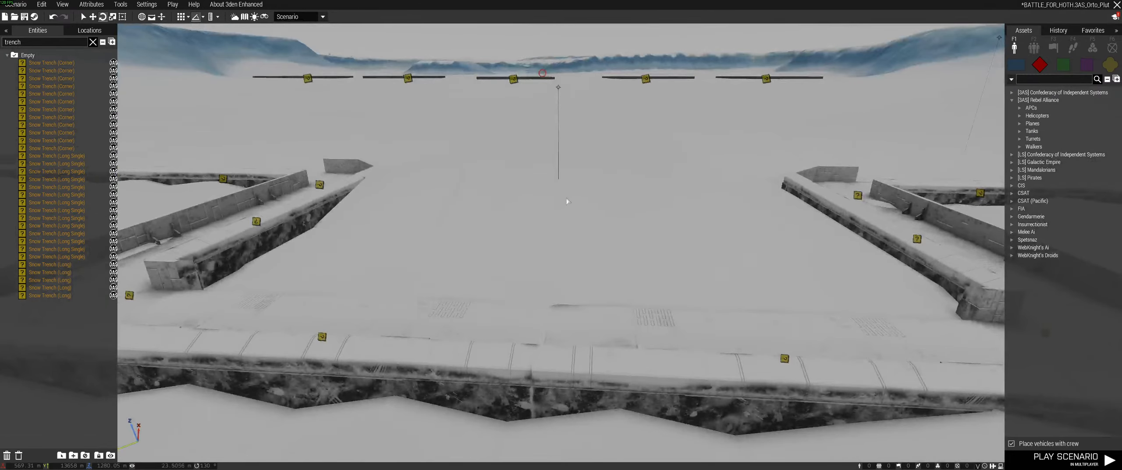
{"action": "left_click_drag", "start_coordinate": [580, 201], "coordinate": [579, 204]}
{"action": "key", "text": "ctrl+s"}
- Move the DF9 turret from the narrow middle bay to beside the trench segments near the ice cliff
{"action": "key", "text": "s"}
{"action": "key", "text": "a"}
{"action": "right_click_drag", "start_coordinate": [653, 236], "coordinate": [708, 223]}
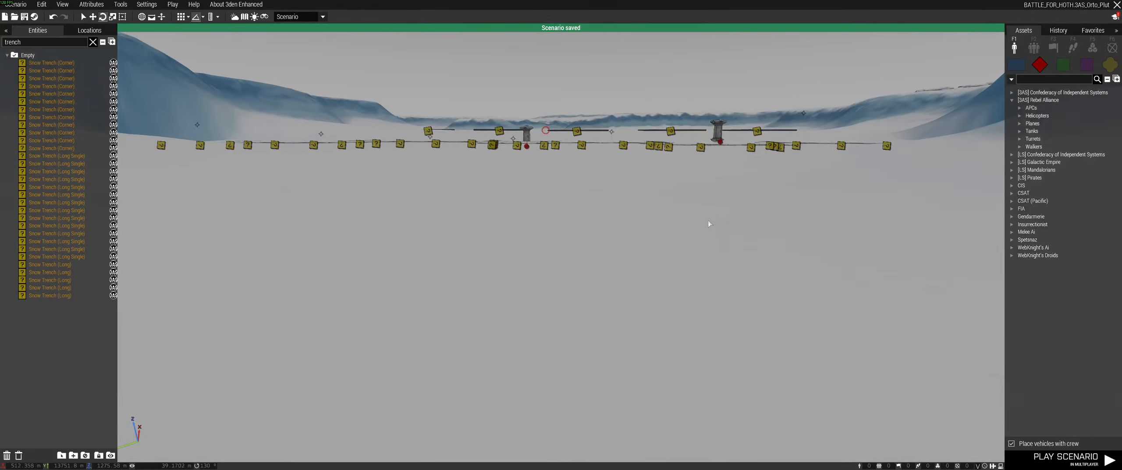
{"action": "key", "text": "BackSpace"}
{"action": "key", "text": "q"}
{"action": "key", "text": "w"}
{"action": "right_click_drag", "start_coordinate": [708, 224], "coordinate": [649, 257]}
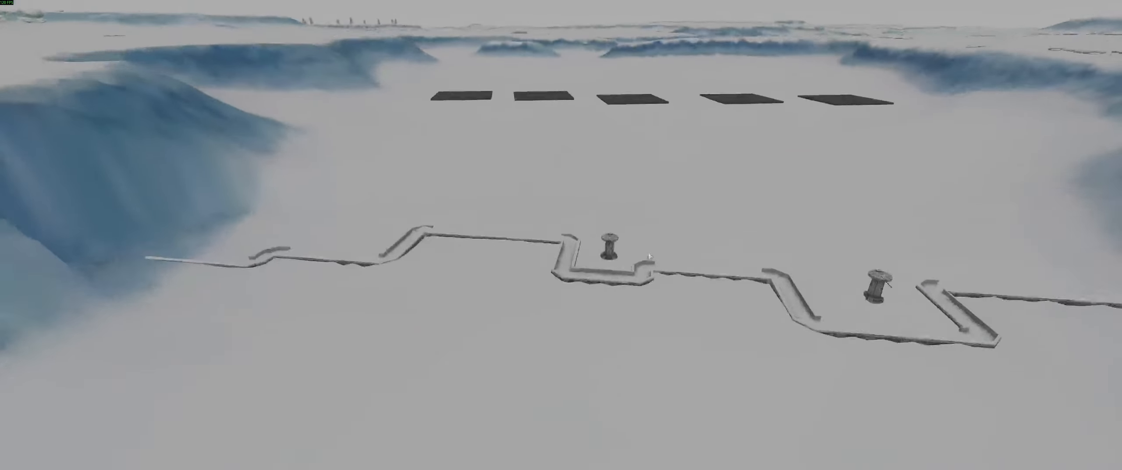
{"action": "key", "text": "z"}
{"action": "key", "text": "a"}
{"action": "left_click_drag", "start_coordinate": [609, 224], "coordinate": [397, 212]}
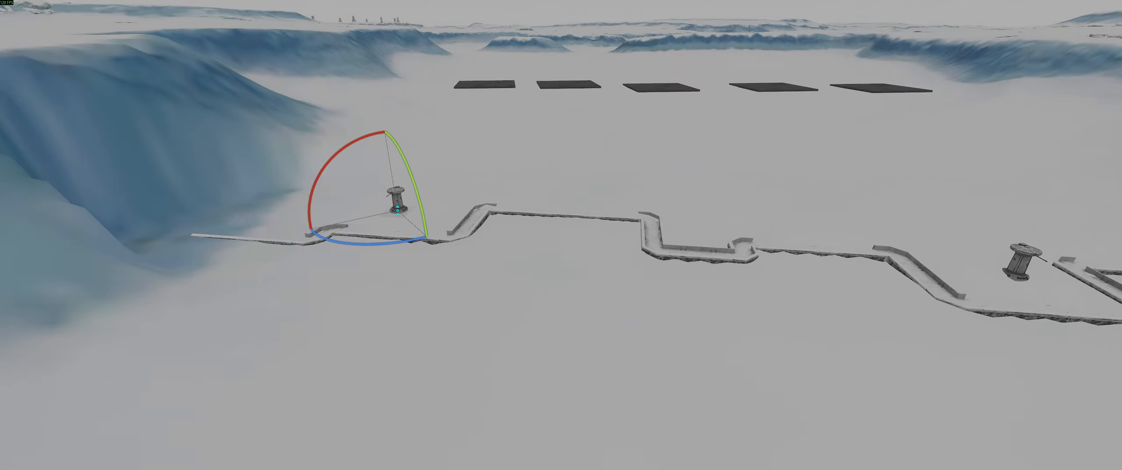
- Examine the spacing of the two turrets along the trench line from above and from ground level across the valley
{"action": "key", "text": "s"}
{"action": "right_click_drag", "start_coordinate": [643, 329], "coordinate": [671, 335]}
{"action": "left_click", "coordinate": [676, 320]}
{"action": "key", "text": "z"}
{"action": "key", "text": "q"}
{"action": "key", "text": "w"}
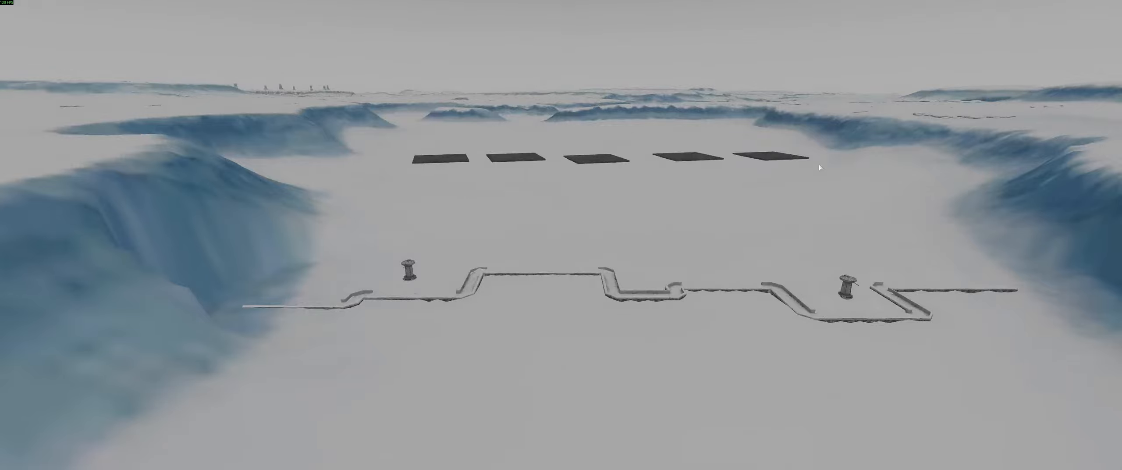
{"action": "key", "text": "d"}
{"action": "key", "text": "z"}
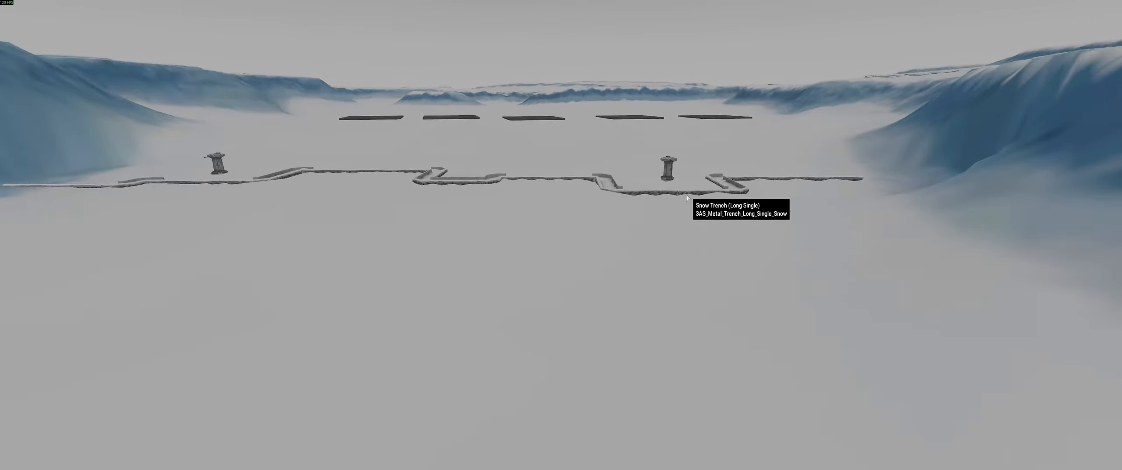
{"action": "right_click_drag", "start_coordinate": [280, 182], "coordinate": [696, 193]}
{"action": "key", "text": "s"}
{"action": "key", "text": "z"}
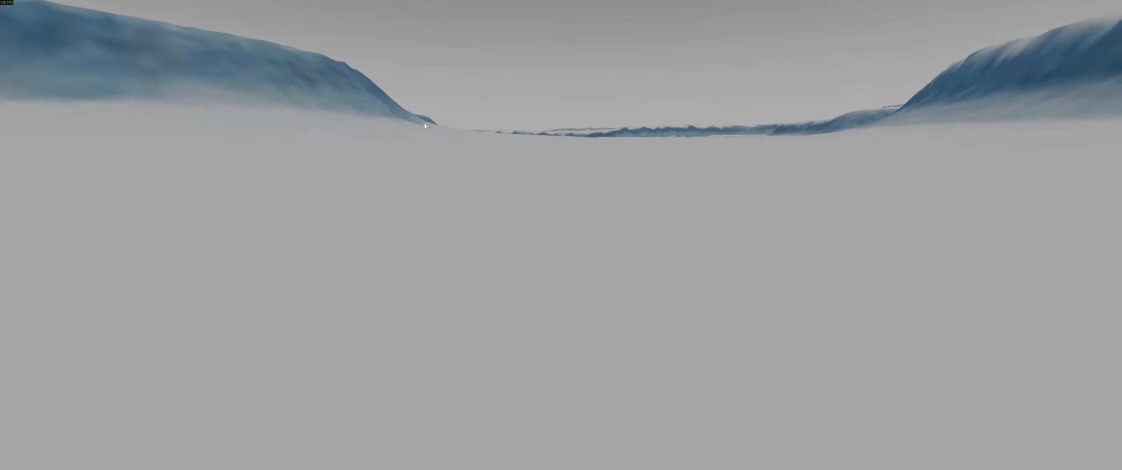
{"action": "key", "text": "q"}
{"action": "right_click_drag", "start_coordinate": [683, 139], "coordinate": [886, 260]}
{"action": "key", "text": "w"}
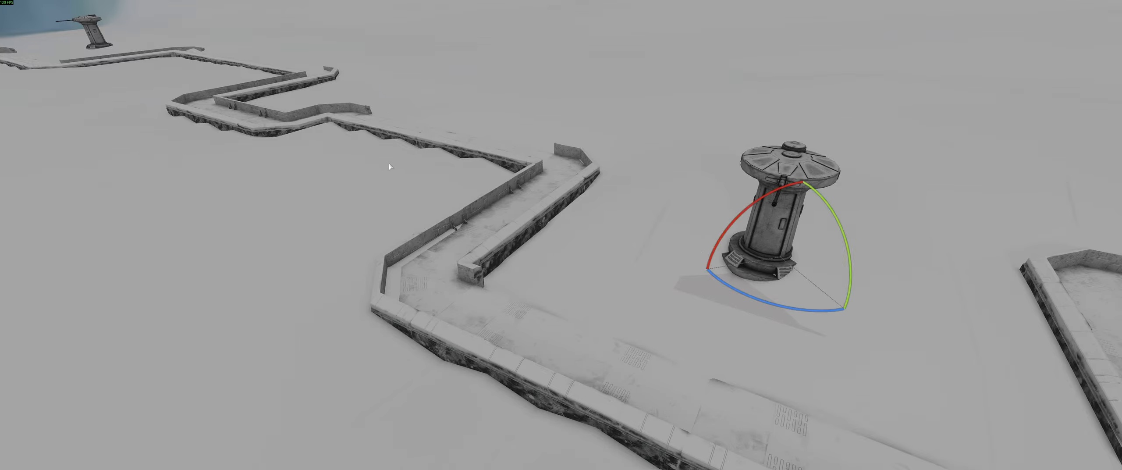
- Open the terrain sculpting tool and survey the land beyond the trench line around the oval snow mound
{"action": "key", "text": "BackSpace"}
{"action": "key", "text": "s"}
{"action": "right_click_drag", "start_coordinate": [456, 128], "coordinate": [579, 73]}
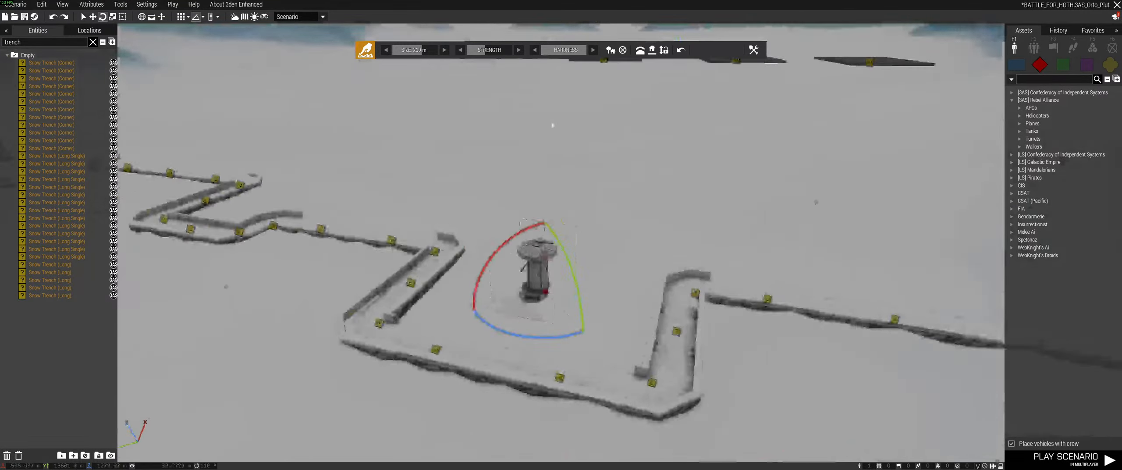
{"action": "key", "text": "q"}
{"action": "key", "text": "w"}
{"action": "key", "text": "s"}
{"action": "right_click_drag", "start_coordinate": [538, 150], "coordinate": [729, 268]}
{"action": "key", "text": "s"}
{"action": "key", "text": "d"}
{"action": "key", "text": "w"}
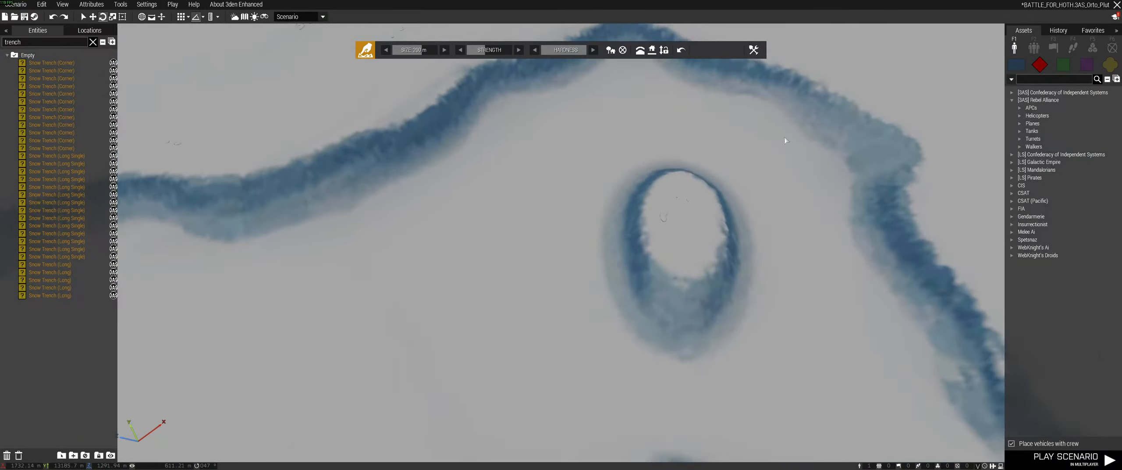
- Survey the snow canyons beyond the trench line, close the terrain sculpting tool, and view the turrets and baseplates across the valley
{"action": "key", "text": "a"}
{"action": "right_click_drag", "start_coordinate": [650, 120], "coordinate": [661, 194]}
{"action": "key", "text": "w"}
{"action": "key", "text": "a"}
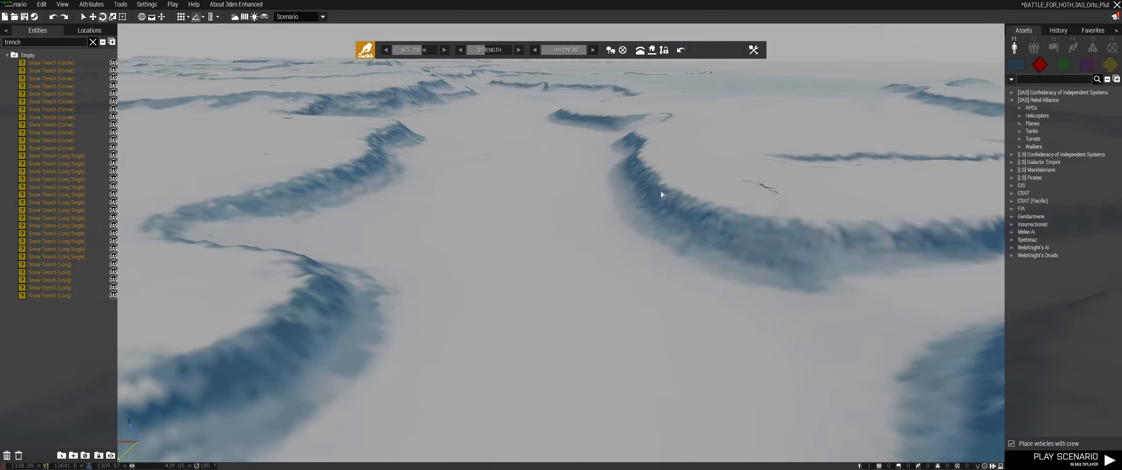
{"action": "right_click_drag", "start_coordinate": [661, 194], "coordinate": [604, 197]}
{"action": "key", "text": "Escape"}
{"action": "key", "text": "w"}
{"action": "key", "text": "w"}
{"action": "key", "text": "d"}
{"action": "mouse_move", "coordinate": [806, 197]}
{"action": "right_mouse_down"}
{"action": "mouse_move", "coordinate": [754, 193]}
{"action": "mouse_move", "coordinate": [760, 159]}
{"action": "mouse_move", "coordinate": [749, 210]}
{"action": "mouse_move", "coordinate": [788, 201]}
{"action": "right_mouse_up"}
{"action": "key", "text": "q"}
{"action": "left_click", "coordinate": [674, 242]}
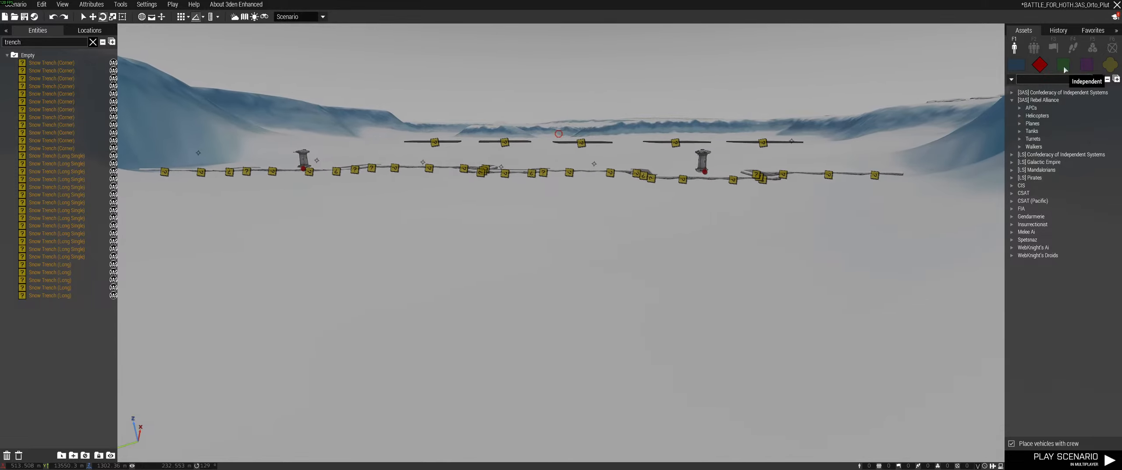
- Clear the "trench" search filter from the scenario's entity list
{"action": "key", "text": "w"}
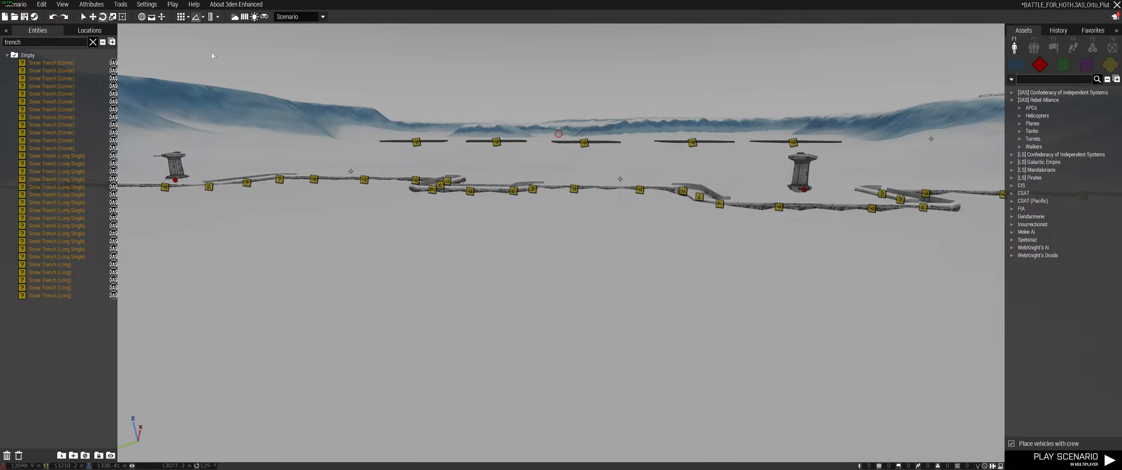
{"action": "left_click", "coordinate": [92, 42]}
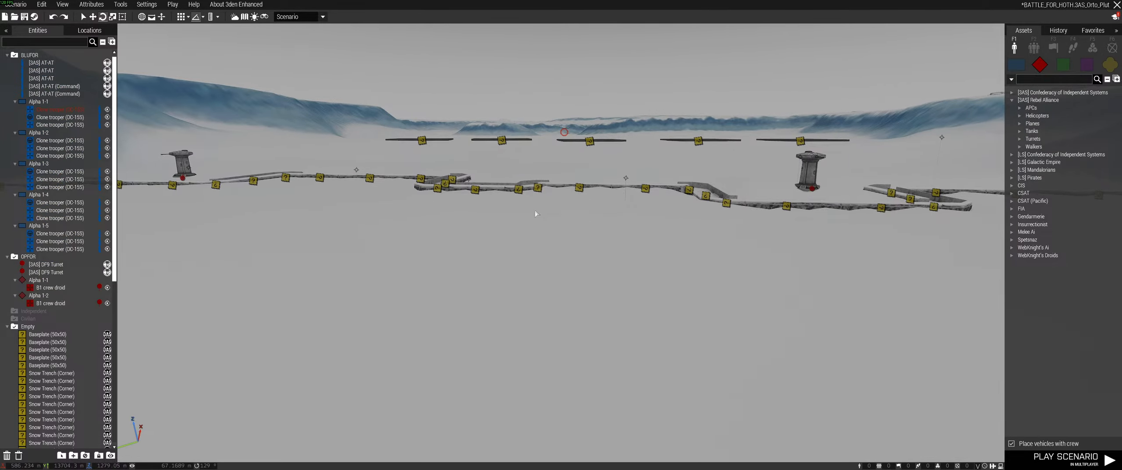
{"action": "key", "text": "w"}
- Examine the zigzag trench and the DF9 turret near the ice cliff from close range
{"action": "right_click_drag", "start_coordinate": [582, 202], "coordinate": [449, 193]}
{"action": "key", "text": "a"}
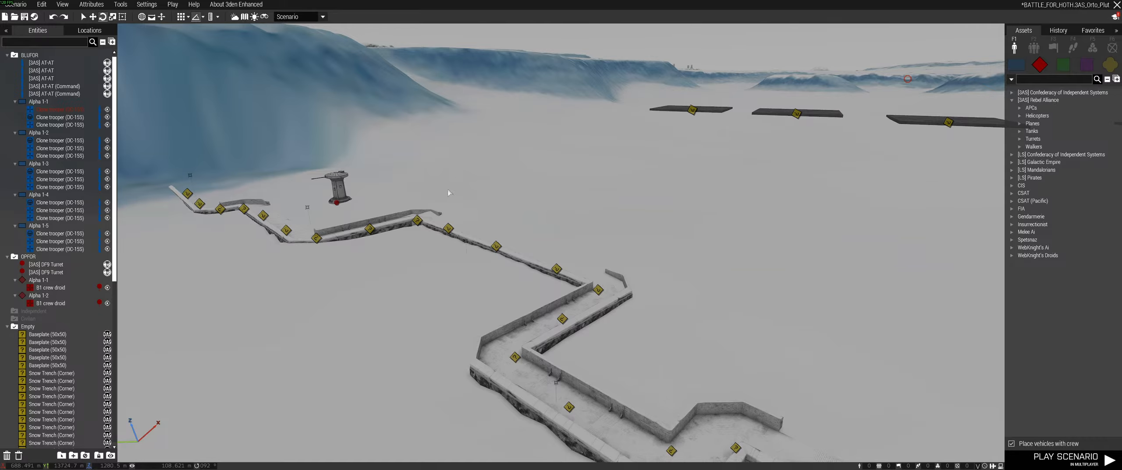
{"action": "right_click_drag", "start_coordinate": [614, 158], "coordinate": [845, 228]}
{"action": "key", "text": "w"}
{"action": "key", "text": "d"}
{"action": "key", "text": "q"}
{"action": "key", "text": "s"}
{"action": "key", "text": "a"}
{"action": "left_click_drag", "start_coordinate": [210, 296], "coordinate": [707, 141]}
{"action": "left_click", "coordinate": [729, 222]}
- Move the nearer AT-AT (Command) walker forward along the valley floor, ahead of the second walker, and save the scenario
{"action": "key", "text": "w"}
{"action": "key", "text": "z"}
{"action": "right_click_drag", "start_coordinate": [756, 282], "coordinate": [5, 193]}
{"action": "key", "text": "w"}
{"action": "key", "text": "d"}
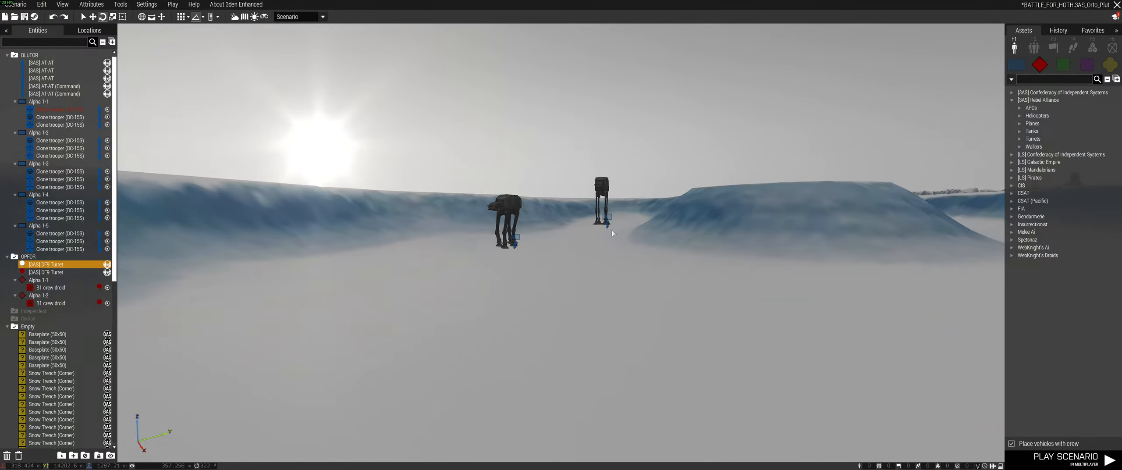
{"action": "right_click_drag", "start_coordinate": [608, 230], "coordinate": [318, 197]}
{"action": "key", "text": "w"}
{"action": "key", "text": "d"}
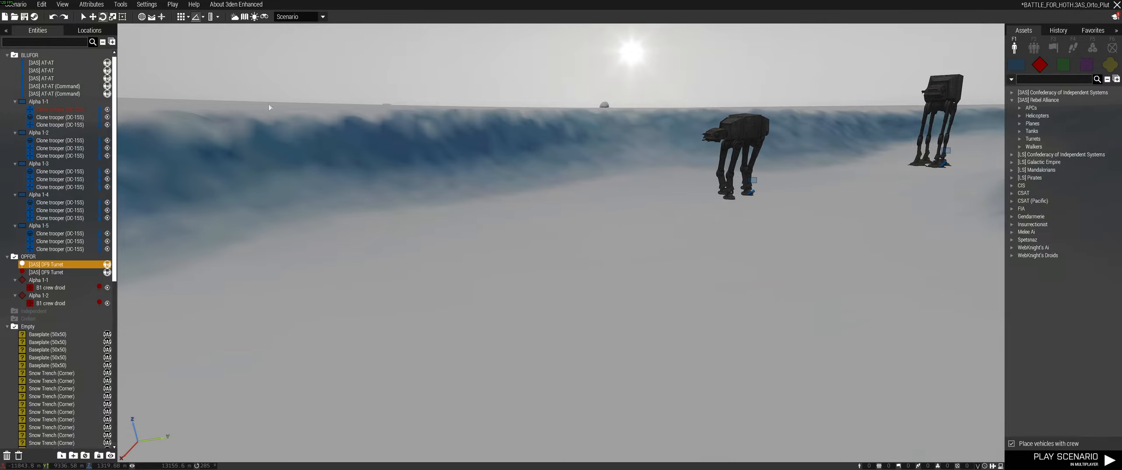
{"action": "left_click_drag", "start_coordinate": [750, 197], "coordinate": [597, 251]}
{"action": "key", "text": "s"}
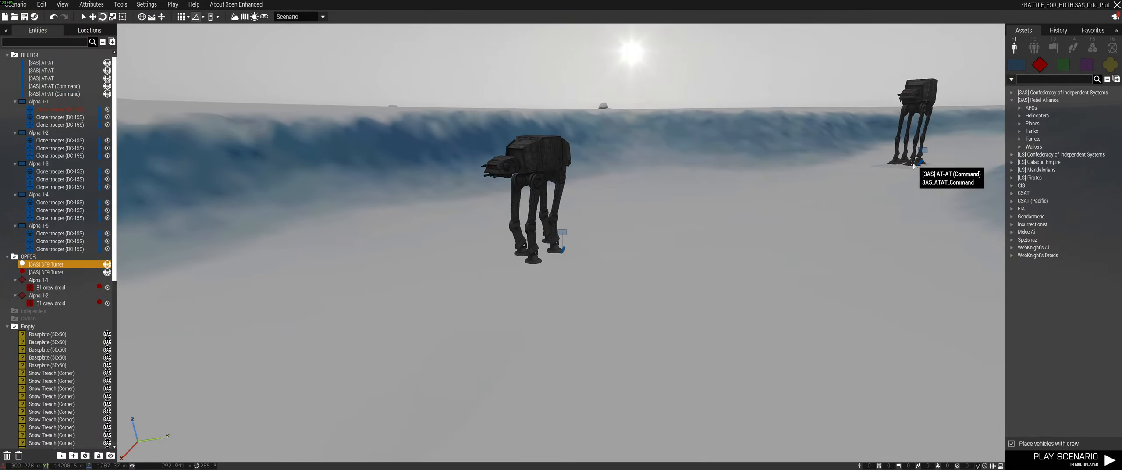
{"action": "key", "text": "q"}
{"action": "right_click_drag", "start_coordinate": [896, 240], "coordinate": [1001, 302]}
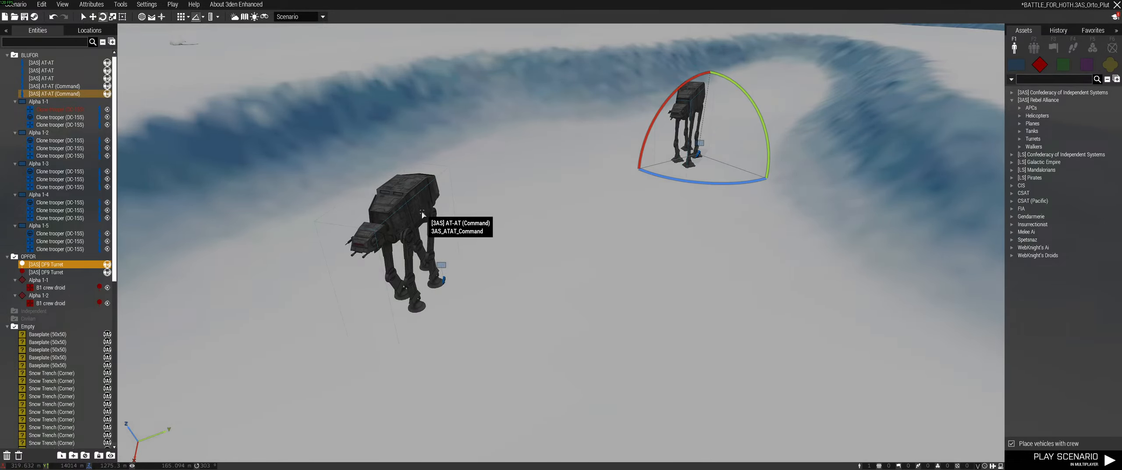
{"action": "left_click", "coordinate": [678, 285]}
{"action": "key", "text": "s"}
- Check the approach from the walkers to the trench line and its turrets with the editor interface hidden
{"action": "right_click_drag", "start_coordinate": [678, 285], "coordinate": [459, 253]}
{"action": "key", "text": "w"}
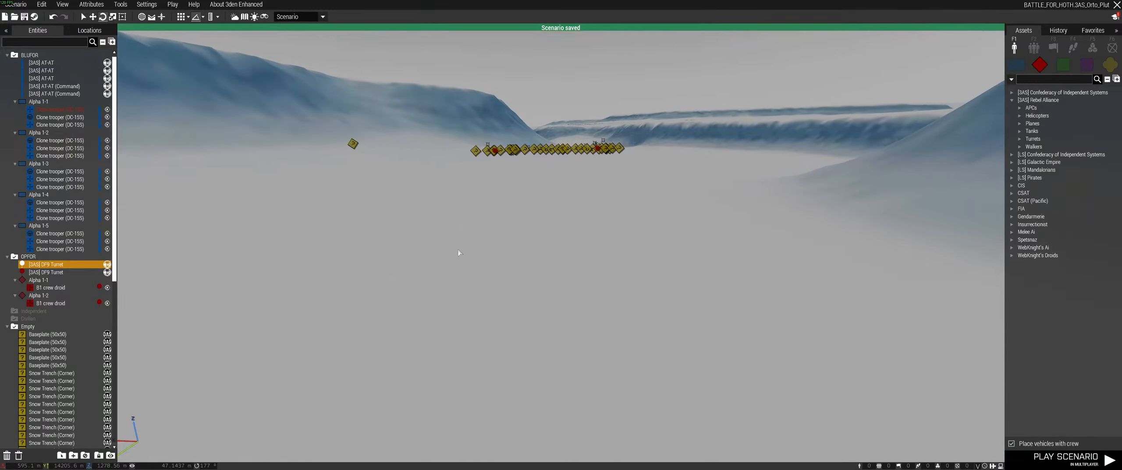
{"action": "key", "text": "w"}
{"action": "key", "text": "d"}
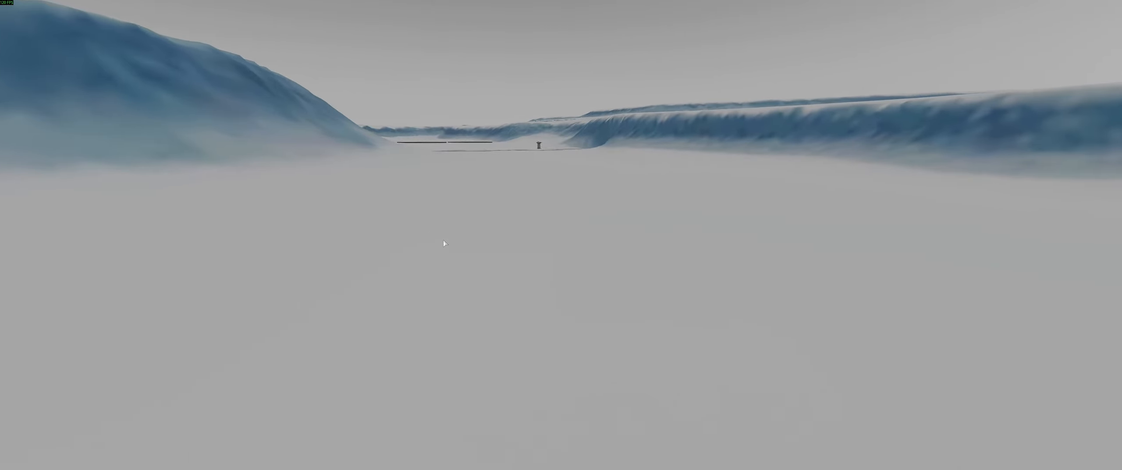
{"action": "key", "text": "w"}
{"action": "key", "text": "w"}
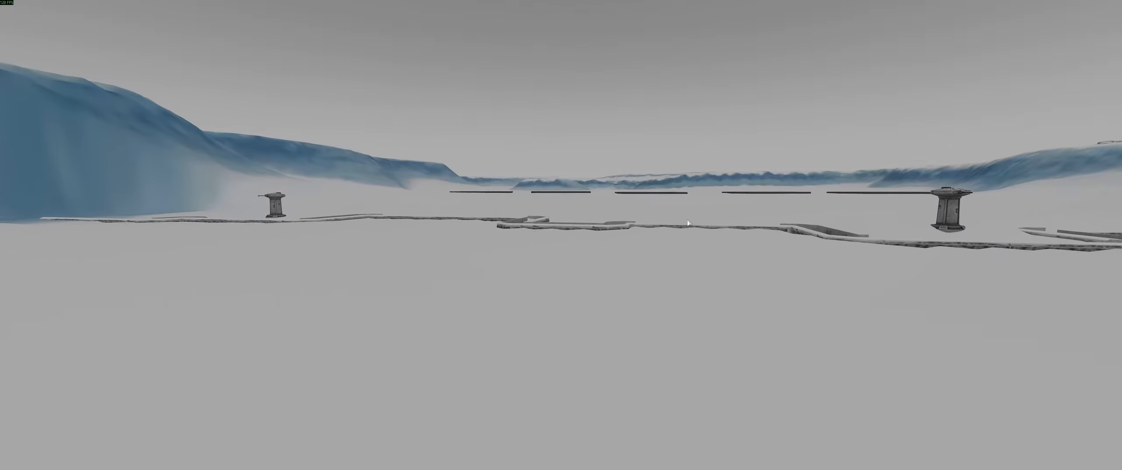
{"action": "key", "text": "w"}
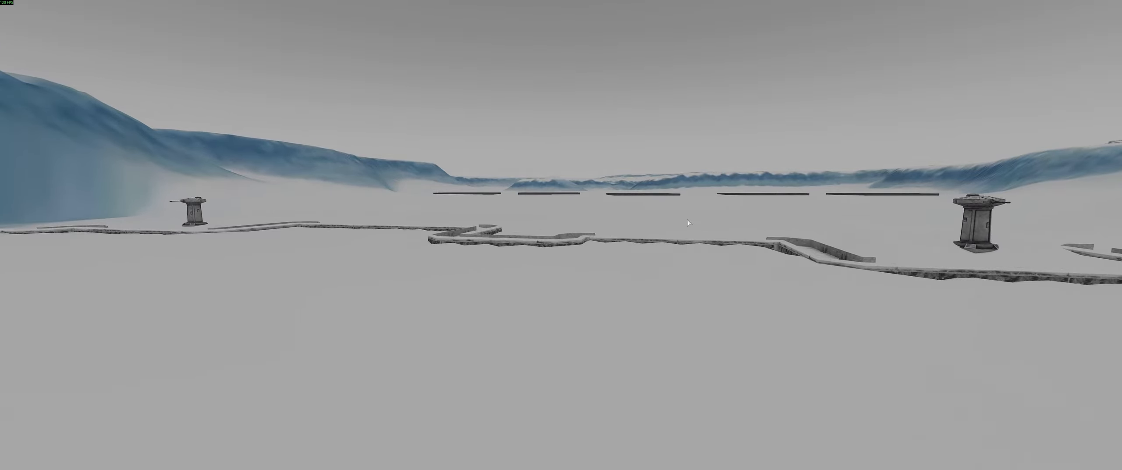
{"action": "key", "text": "w"}
{"action": "right_click_drag", "start_coordinate": [689, 223], "coordinate": [779, 268]}
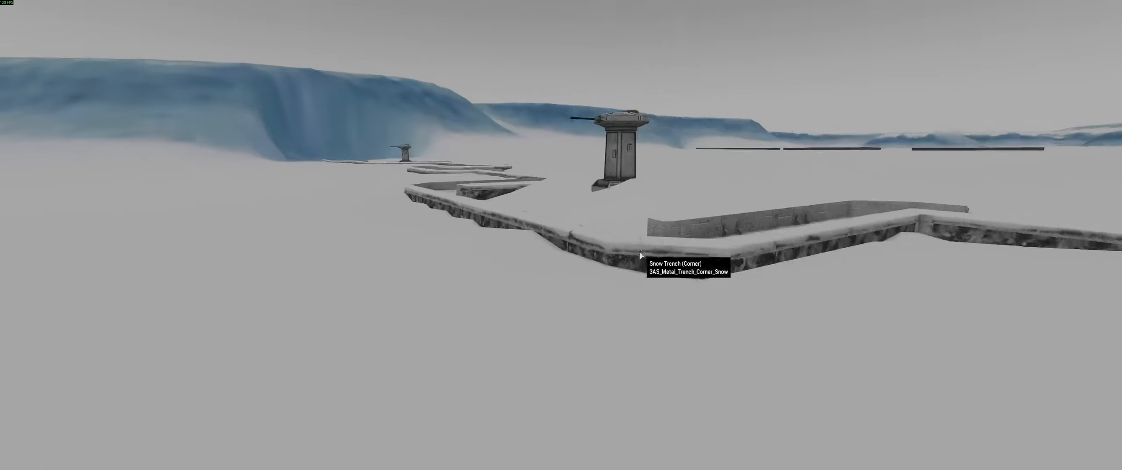
{"action": "key", "text": "w"}
{"action": "key", "text": "BackSpace"}
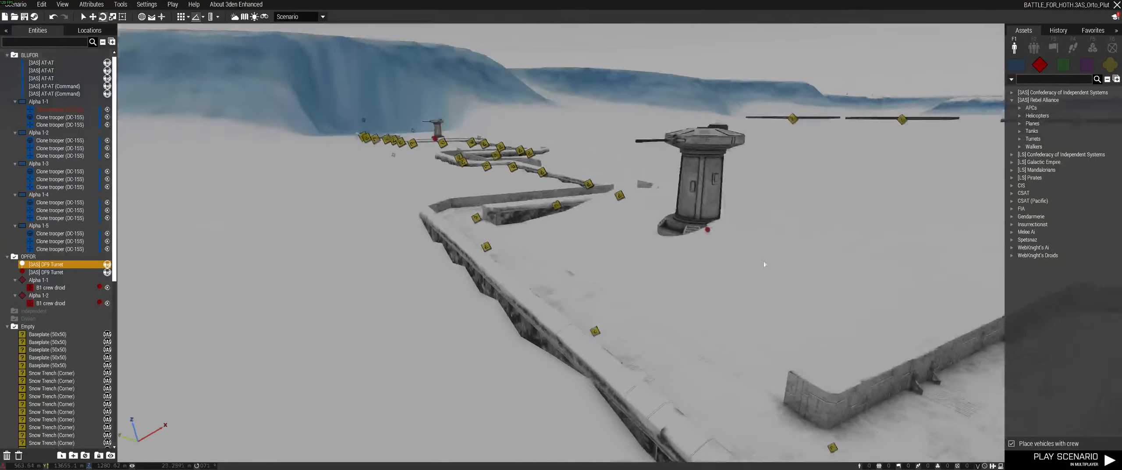
- Level the snow around the base of the DF9 turret in the wide trench bay using the 8 m terrain brush with height lock
{"action": "right_click_drag", "start_coordinate": [765, 265], "coordinate": [701, 239]}
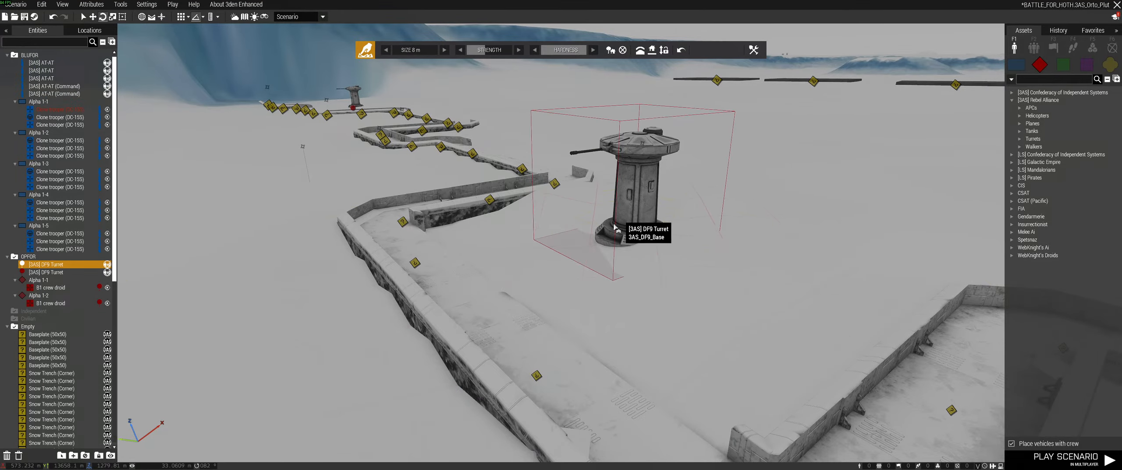
{"action": "left_click", "coordinate": [631, 240]}
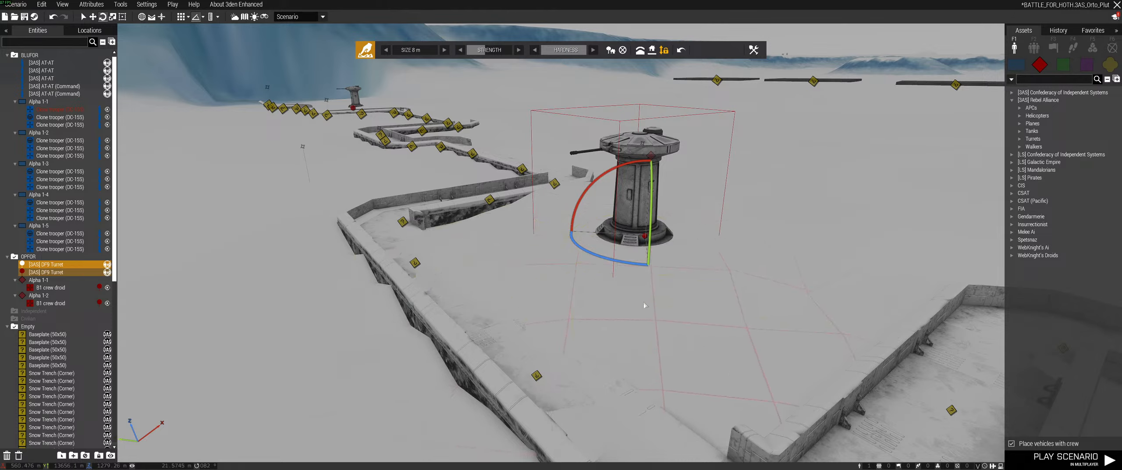
{"action": "key", "text": "s"}
{"action": "right_click_drag", "start_coordinate": [783, 306], "coordinate": [731, 414]}
- Remove the B1 crew droids from both DF9 turrets and save the scenario
{"action": "key", "text": "BackSpace"}
{"action": "key", "text": "a"}
{"action": "key", "text": "q"}
{"action": "key", "text": "w"}
{"action": "scroll", "coordinate": [548, 270], "scroll_direction": "up", "scroll_amount": 5}
{"action": "left_click_drag", "start_coordinate": [476, 202], "coordinate": [496, 202]}
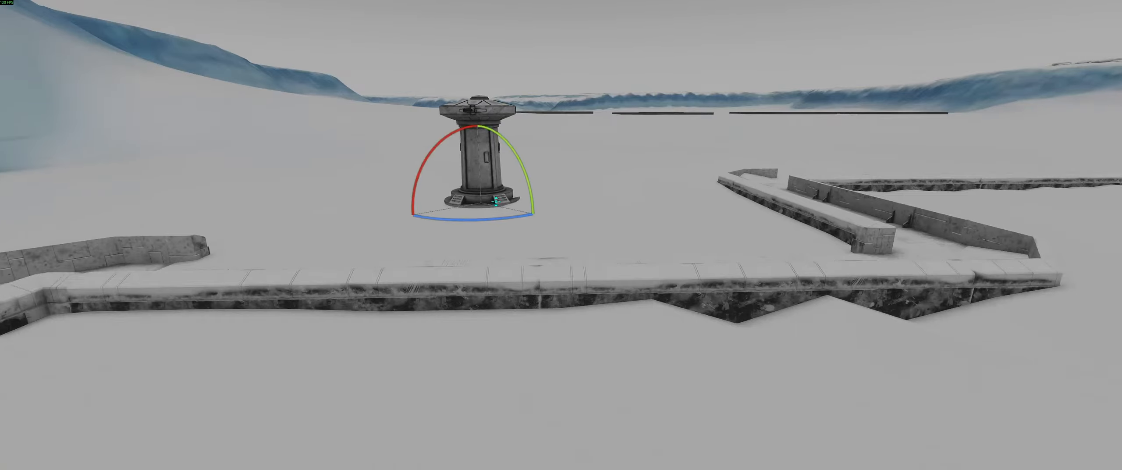
{"action": "key", "text": "ctrl+alt+s"}
{"action": "key", "text": "Escape"}
{"action": "left_click", "coordinate": [666, 388]}
{"action": "key", "text": "s"}
- Inspect the two AT-AT walkers up close and their approach to the trench line and baseplates
{"action": "right_click_drag", "start_coordinate": [799, 424], "coordinate": [721, 83]}
{"action": "key", "text": "q"}
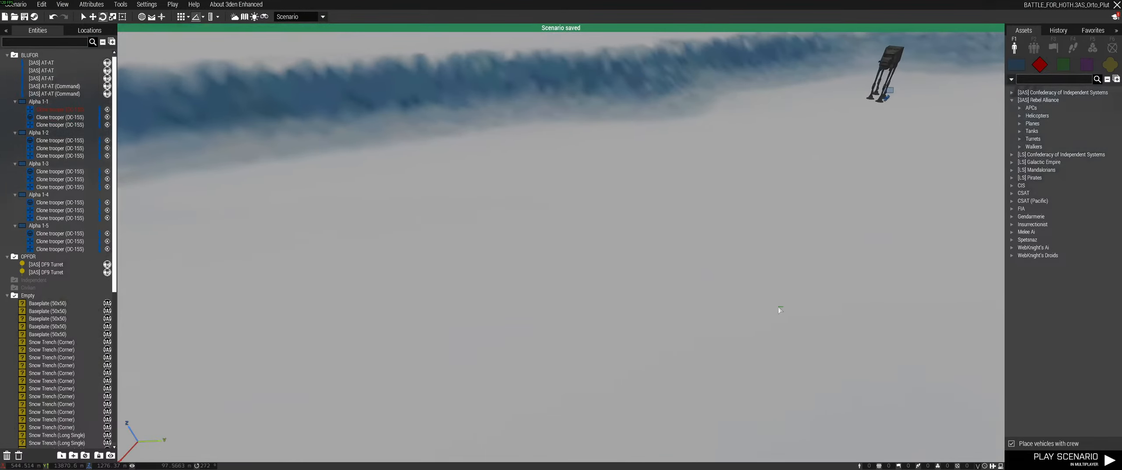
{"action": "key", "text": "w"}
{"action": "key", "text": "d"}
{"action": "right_click_drag", "start_coordinate": [775, 235], "coordinate": [809, 240]}
{"action": "key", "text": "z"}
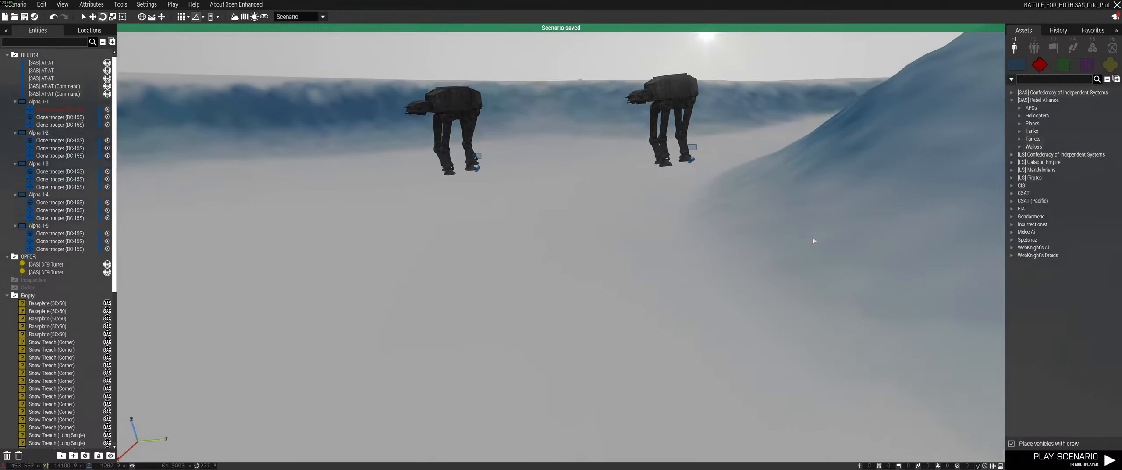
{"action": "key", "text": "w"}
{"action": "right_click_drag", "start_coordinate": [816, 230], "coordinate": [811, 148]}
{"action": "key", "text": "w"}
{"action": "key", "text": "w"}
{"action": "key", "text": "q"}
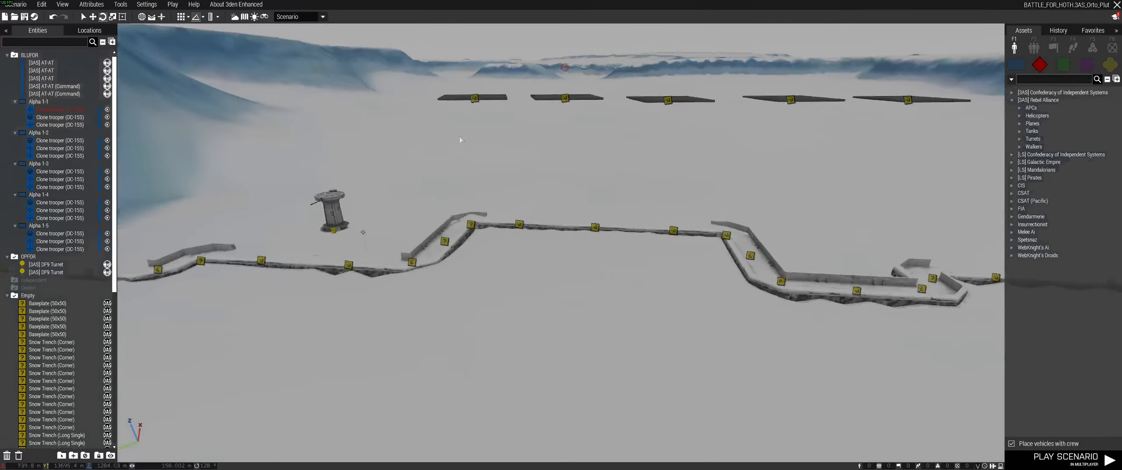
- Survey the canyon walls around the battlefield with the terrain sculpting tool open, then close the tool
{"action": "key", "text": "s"}
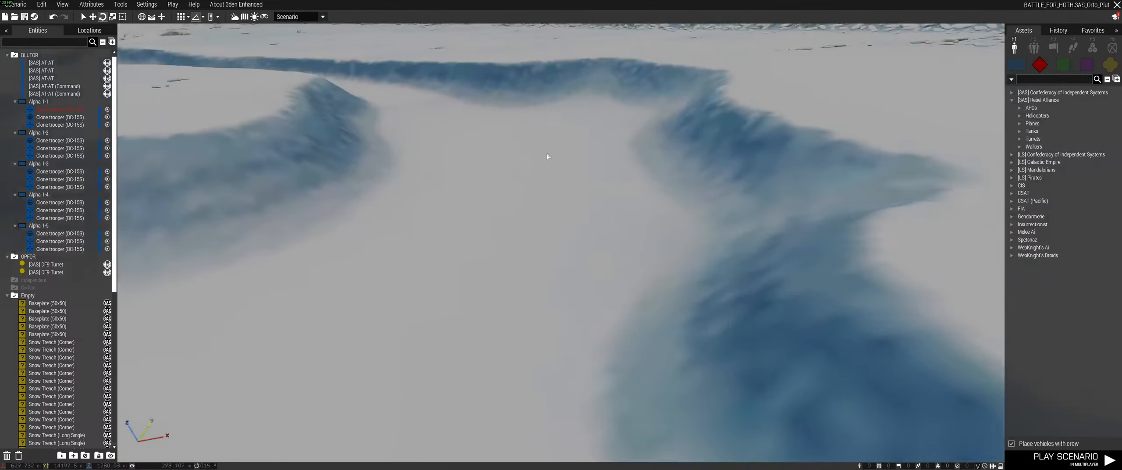
{"action": "right_click_drag", "start_coordinate": [547, 152], "coordinate": [554, 119]}
{"action": "key", "text": "d"}
{"action": "right_click_drag", "start_coordinate": [566, 168], "coordinate": [538, 132]}
{"action": "key", "text": "w"}
{"action": "key", "text": "w"}
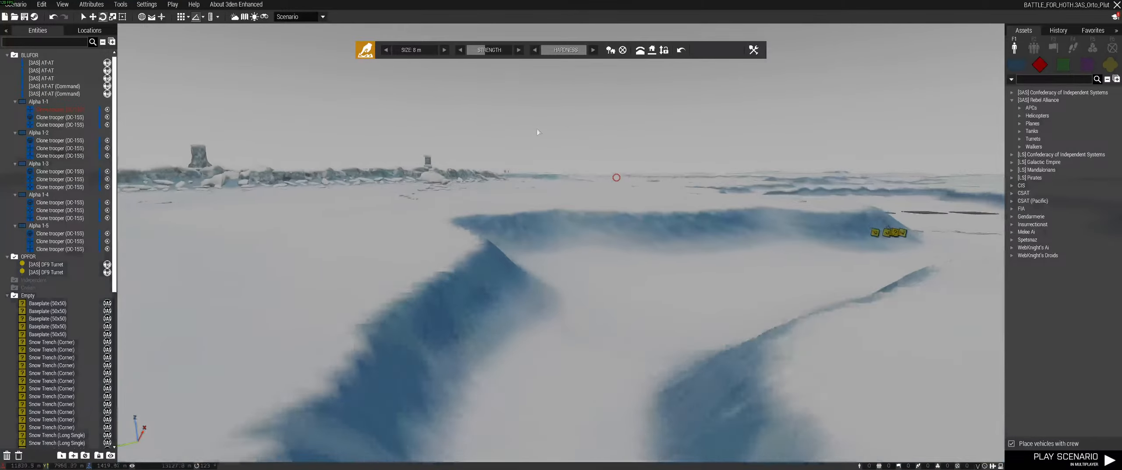
{"action": "key", "text": "w"}
{"action": "right_click_drag", "start_coordinate": [539, 132], "coordinate": [579, 213]}
{"action": "key", "text": "w"}
{"action": "key", "text": "w"}
{"action": "key", "text": "w"}
{"action": "right_click_drag", "start_coordinate": [465, 108], "coordinate": [711, 178]}
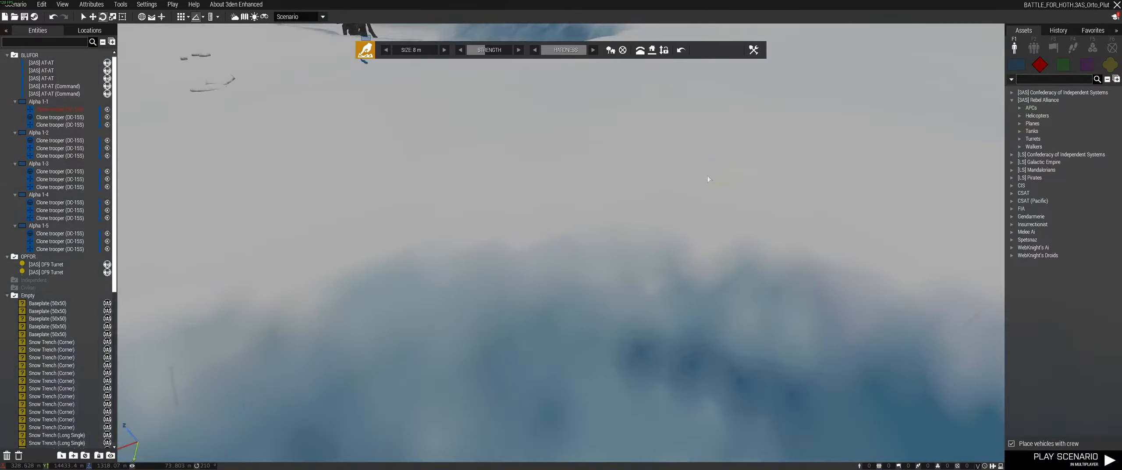
{"action": "key", "text": "Escape"}
- Switch to YouTube in the browser and watch the opening of the Star Wars Battlefront 2 Hoth gameplay as battlefield reference
{"action": "key", "text": "alt+Tab"}
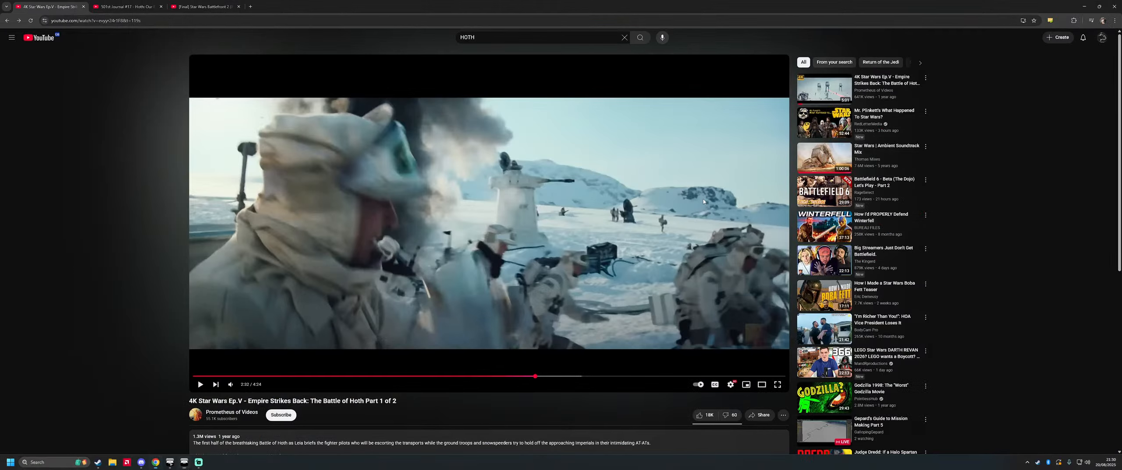
{"action": "left_click", "coordinate": [203, 7]}
{"action": "left_click", "coordinate": [137, 6]}
{"action": "left_click", "coordinate": [205, 7]}
{"action": "left_click", "coordinate": [212, 376]}
{"action": "left_click", "coordinate": [210, 376]}
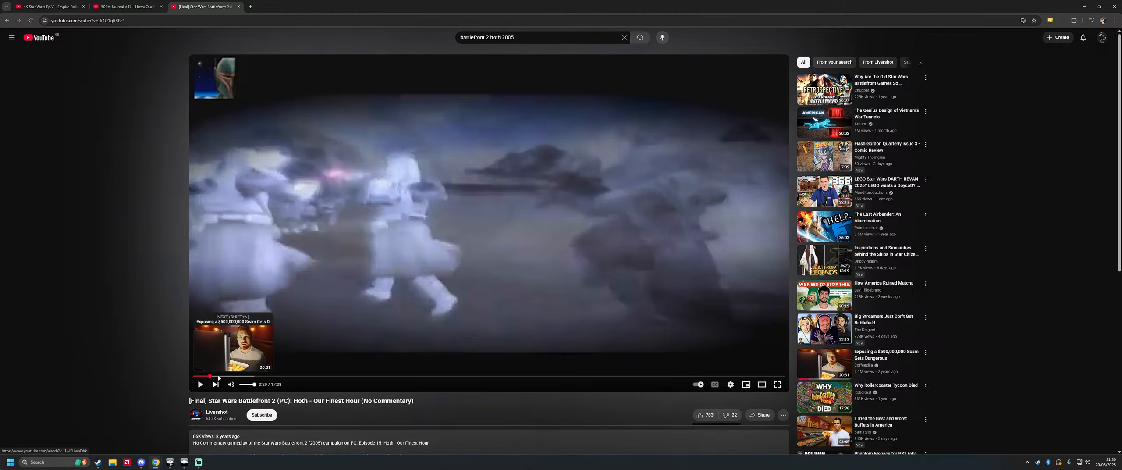
{"action": "left_click", "coordinate": [217, 337]}
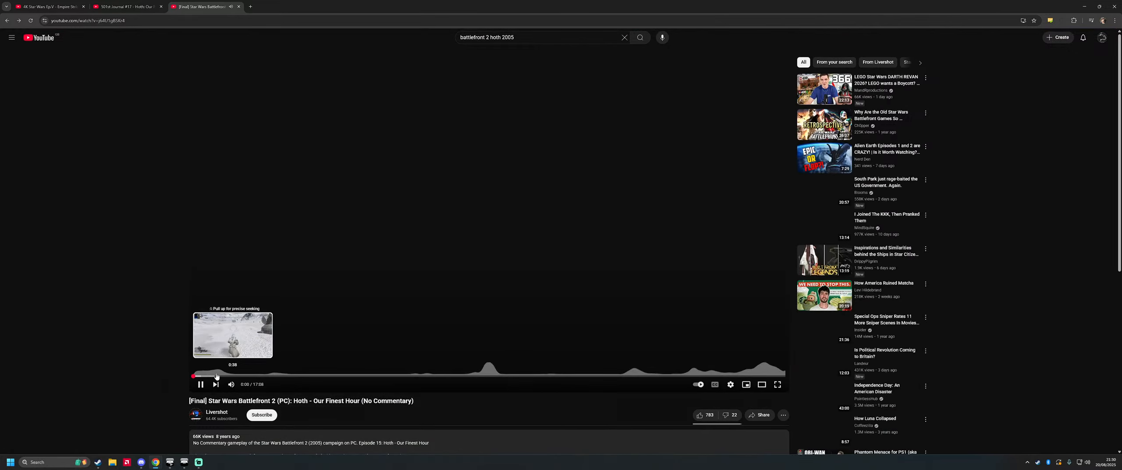
{"action": "left_click", "coordinate": [216, 376]}
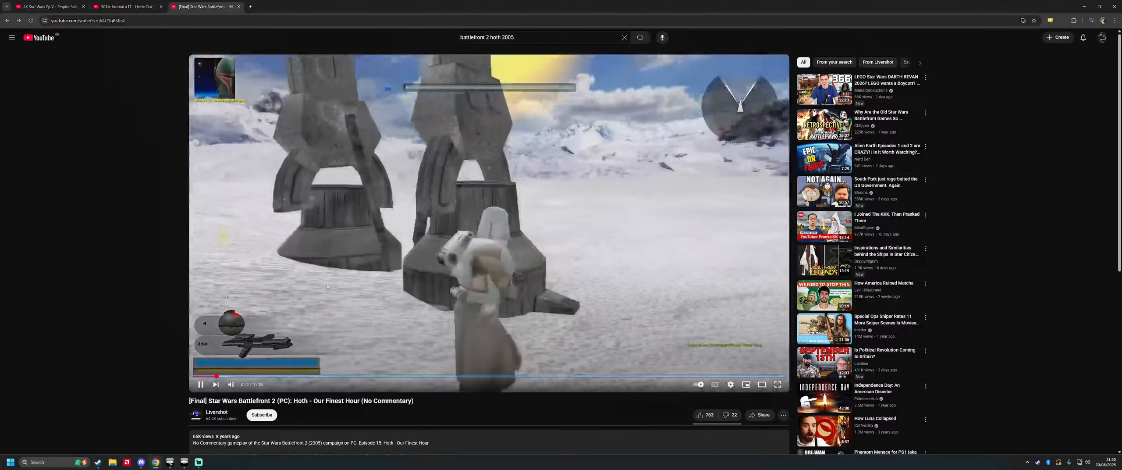
{"action": "left_click", "coordinate": [328, 285]}
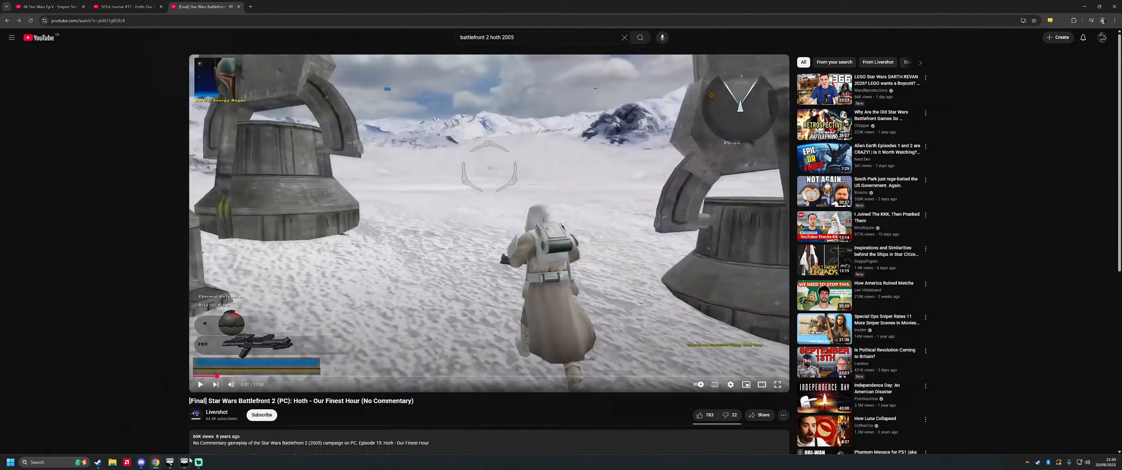
- Return to the Arma 3 Eden Editor and examine the valley layout around the AT-AT walkers and the trench line
{"action": "left_click", "coordinate": [189, 460]}
{"action": "right_click_drag", "start_coordinate": [497, 244], "coordinate": [296, 240]}
{"action": "key", "text": "w"}
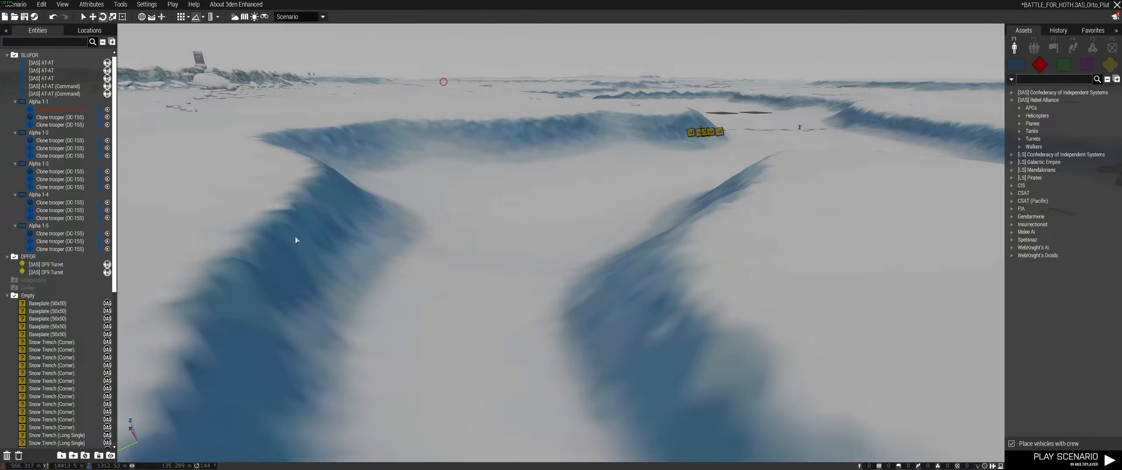
{"action": "key", "text": "w"}
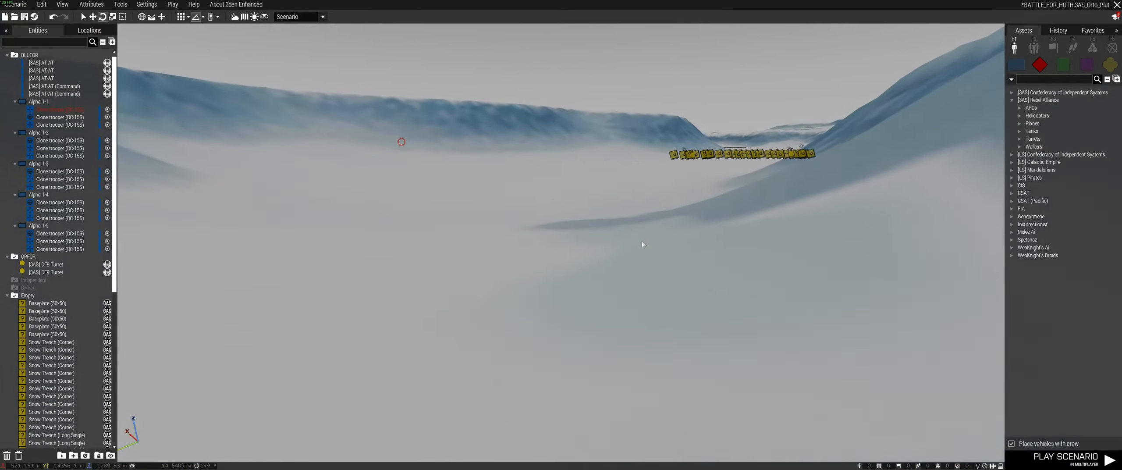
{"action": "right_click_drag", "start_coordinate": [640, 245], "coordinate": [736, 259]}
{"action": "right_click_drag", "start_coordinate": [561, 278], "coordinate": [729, 212]}
{"action": "key", "text": "s"}
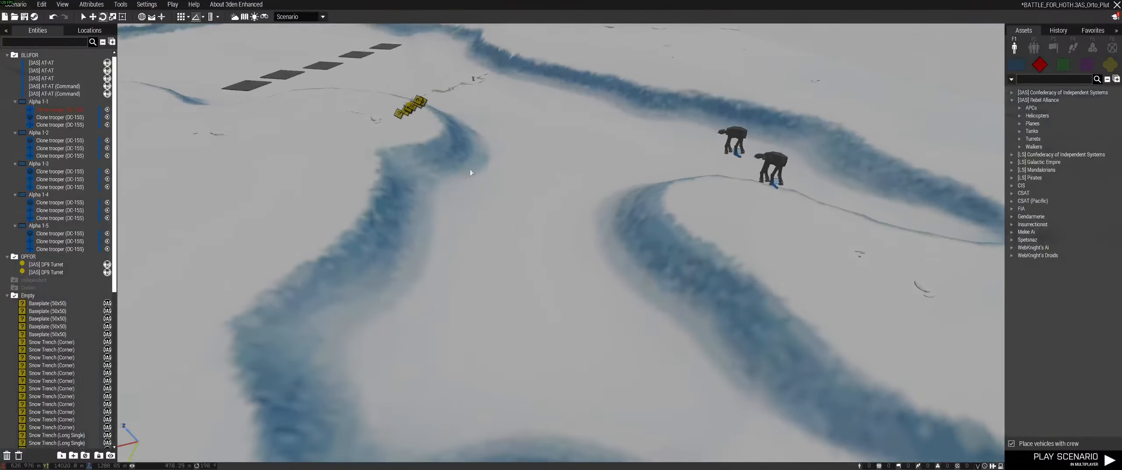
{"action": "key", "text": "s"}
{"action": "left_click_drag", "start_coordinate": [609, 221], "coordinate": [598, 200]}
{"action": "right_click_drag", "start_coordinate": [598, 200], "coordinate": [520, 204]}
{"action": "left_click_drag", "start_coordinate": [520, 178], "coordinate": [722, 315]}
{"action": "right_click_drag", "start_coordinate": [722, 315], "coordinate": [569, 228]}
{"action": "key", "text": "w"}
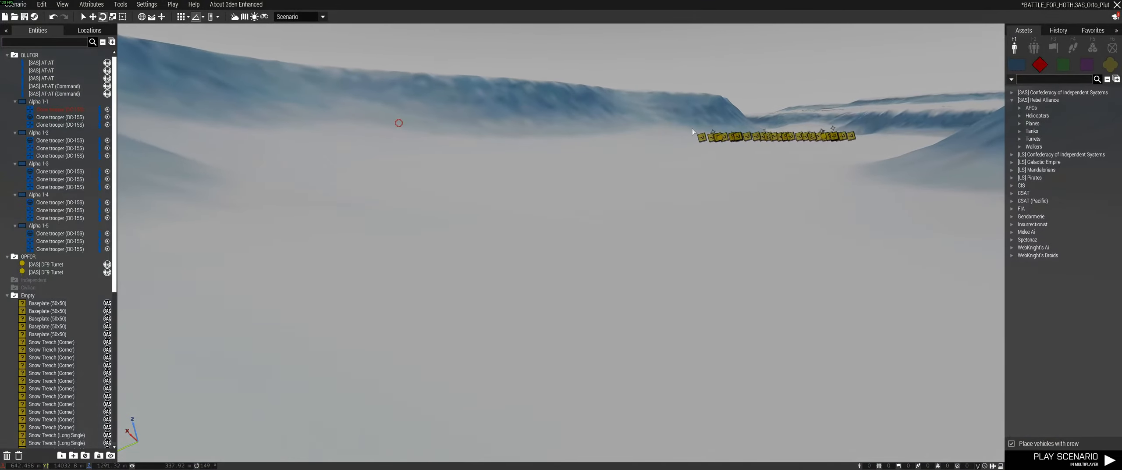
- Try to reshape the canyon wall near the trench line with the terrain sculpting brush at a locked height
{"action": "mouse_move", "coordinate": [631, 191]}
{"action": "right_mouse_down"}
{"action": "mouse_move", "coordinate": [667, 186]}
{"action": "mouse_move", "coordinate": [716, 248]}
{"action": "mouse_move", "coordinate": [413, 318]}
{"action": "mouse_move", "coordinate": [565, 257]}
{"action": "mouse_move", "coordinate": [708, 277]}
{"action": "right_mouse_up"}
{"action": "key", "text": "q"}
{"action": "key", "text": "ctrl+d"}
{"action": "key", "text": "d"}
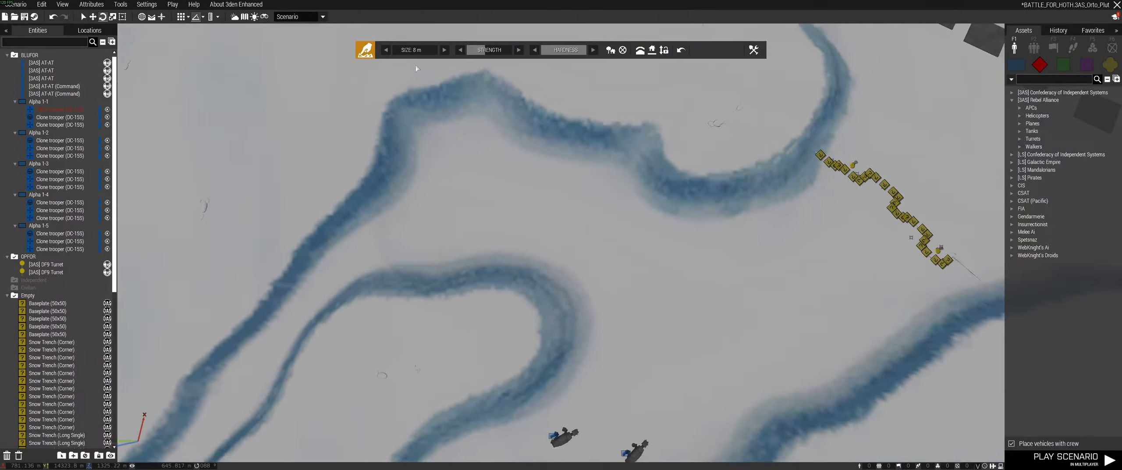
{"action": "left_click", "coordinate": [664, 50]}
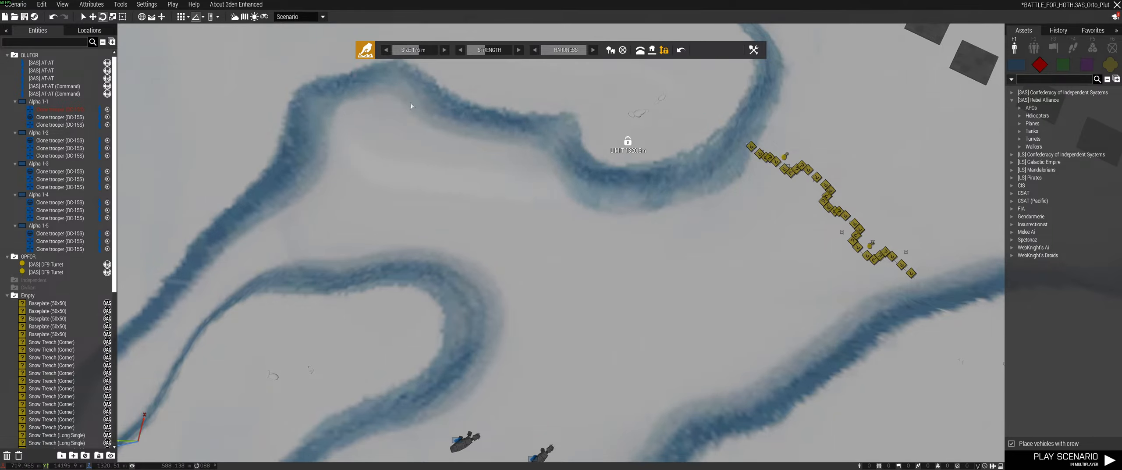
{"action": "right_click_drag", "start_coordinate": [218, 144], "coordinate": [58, 121]}
{"action": "key", "text": "w"}
{"action": "right_click_drag", "start_coordinate": [534, 219], "coordinate": [401, 91]}
{"action": "key", "text": "s"}
{"action": "right_click_drag", "start_coordinate": [572, 175], "coordinate": [604, 256]}
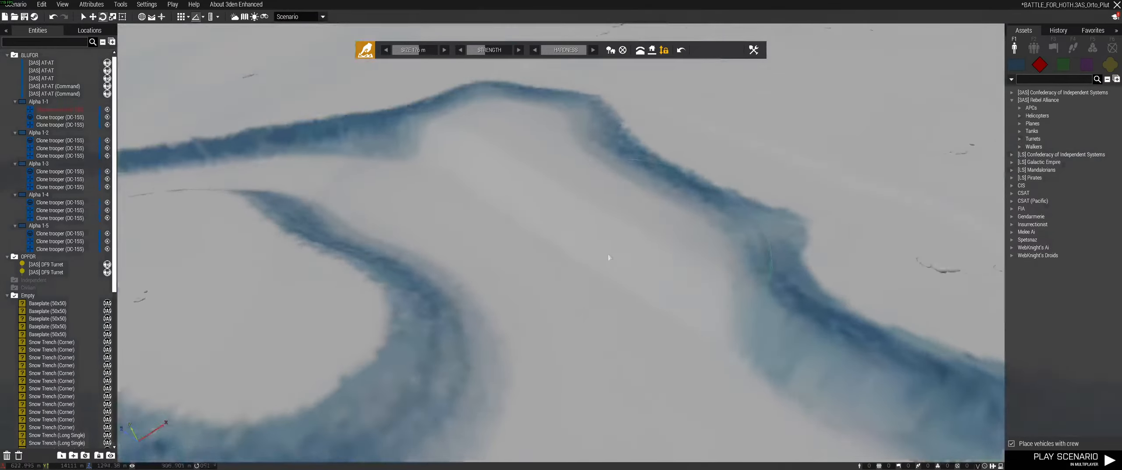
{"action": "right_click_drag", "start_coordinate": [514, 183], "coordinate": [661, 273]}
{"action": "key", "text": "w"}
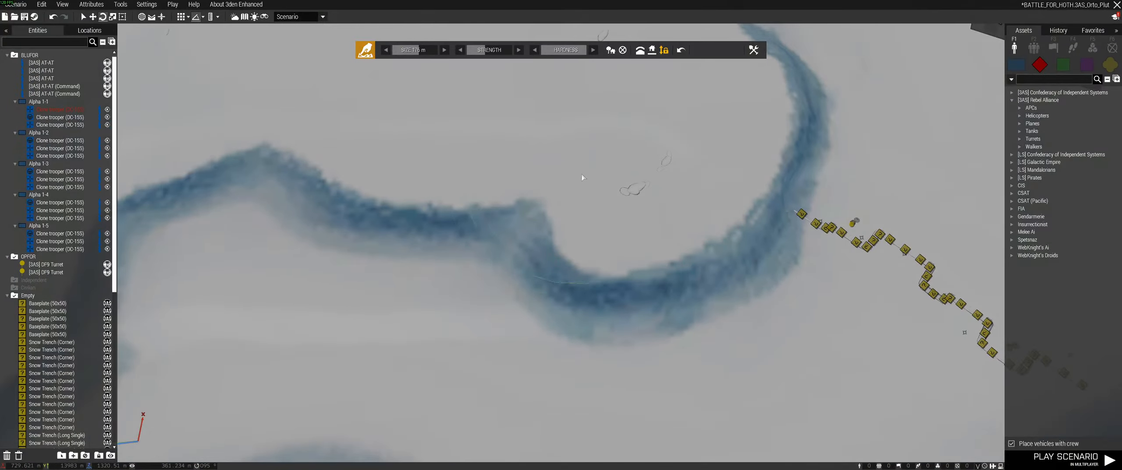
- Undo the last terrain edits on the canyon wall and close the sculpting tool
{"action": "left_click", "coordinate": [683, 50]}
{"action": "key", "text": "w"}
{"action": "right_click_drag", "start_coordinate": [560, 274], "coordinate": [634, 86]}
{"action": "key", "text": "s"}
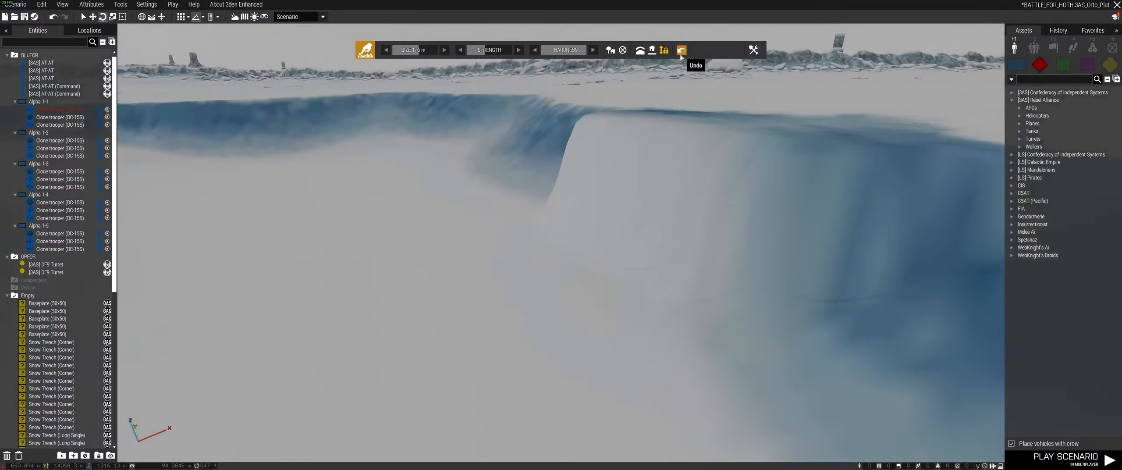
{"action": "left_click", "coordinate": [680, 50]}
{"action": "key", "text": "Escape"}
- Survey the canyon walls and the approach to the trench line, and save the scenario
{"action": "right_click_drag", "start_coordinate": [556, 276], "coordinate": [583, 258]}
{"action": "key", "text": "w"}
{"action": "key", "text": "s"}
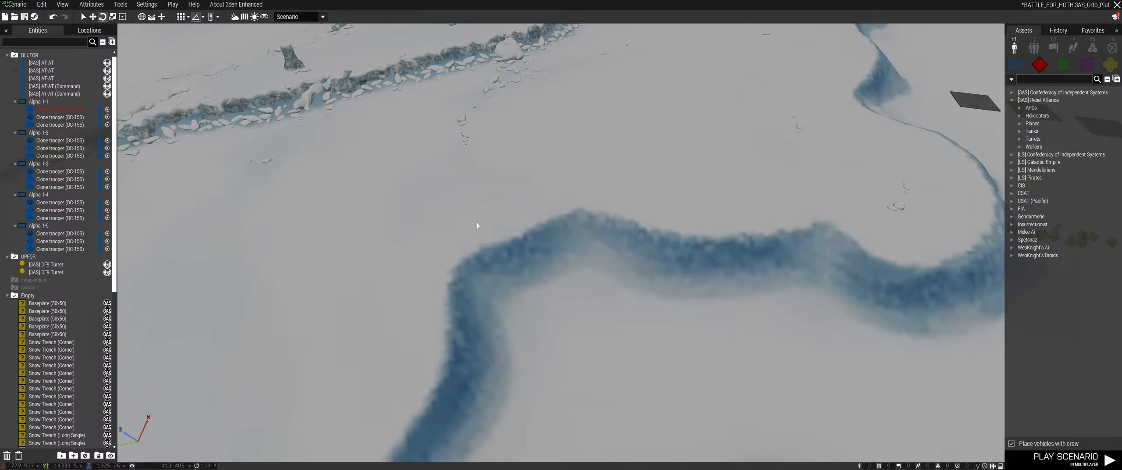
{"action": "key", "text": "w"}
{"action": "right_click_drag", "start_coordinate": [719, 310], "coordinate": [710, 250]}
{"action": "key", "text": "w"}
{"action": "key", "text": "ctrl+s"}
{"action": "right_click_drag", "start_coordinate": [611, 278], "coordinate": [802, 186]}
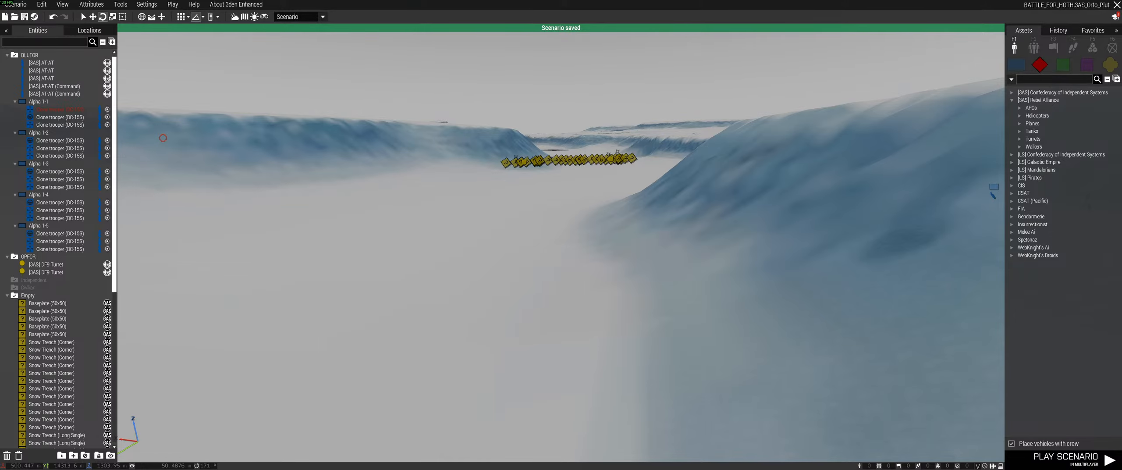
{"action": "key", "text": "q"}
{"action": "right_click_drag", "start_coordinate": [570, 279], "coordinate": [553, 332]}
{"action": "key", "text": "w"}
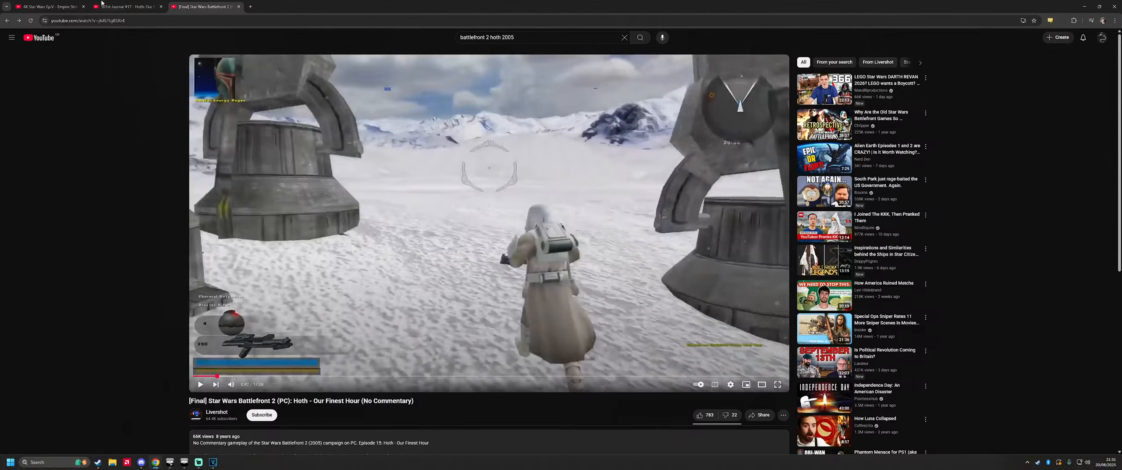
- Switch to the browser and open the Y2Mate YouTube to MP3 converter in a new tab
{"action": "left_click", "coordinate": [101, 2]}
{"action": "double_click", "coordinate": [246, 6]}
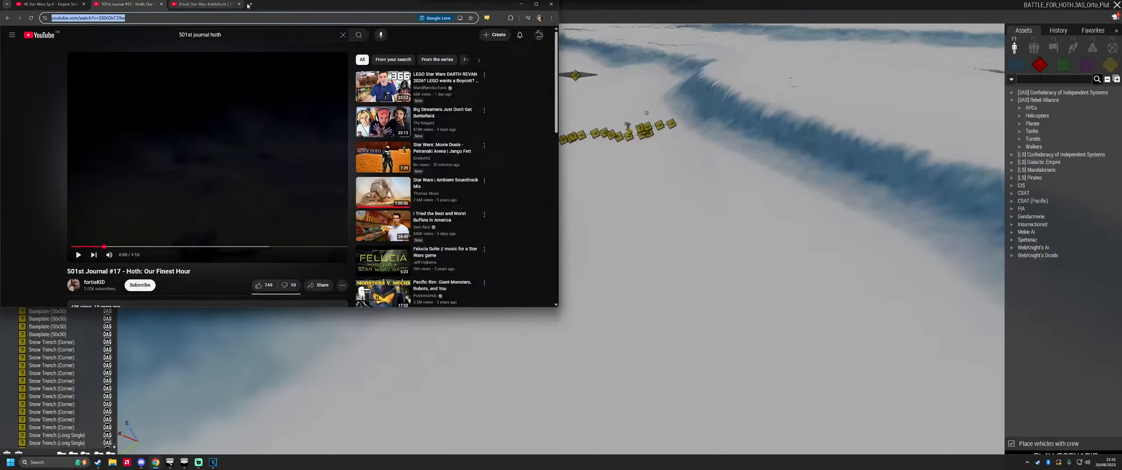
{"action": "left_click", "coordinate": [250, 6]}
{"action": "type", "text": "y2m"}
{"action": "key", "text": "Return"}
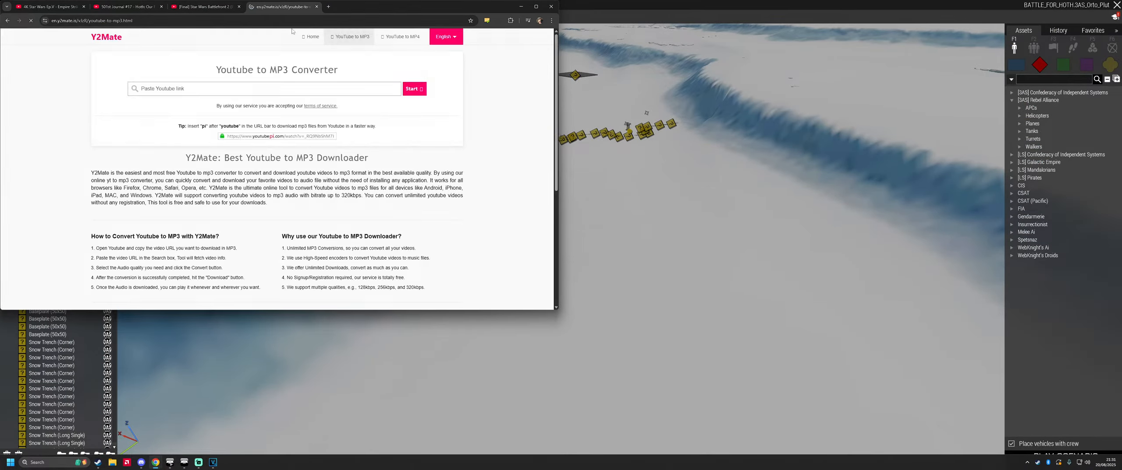
{"action": "double_click", "coordinate": [364, 6]}
- Convert the YouTube video "501st Journal #17 - Hoth: Our Finest Hour" to MP3 by its link
{"action": "left_click", "coordinate": [128, 5]}
{"action": "left_click", "coordinate": [152, 20]}
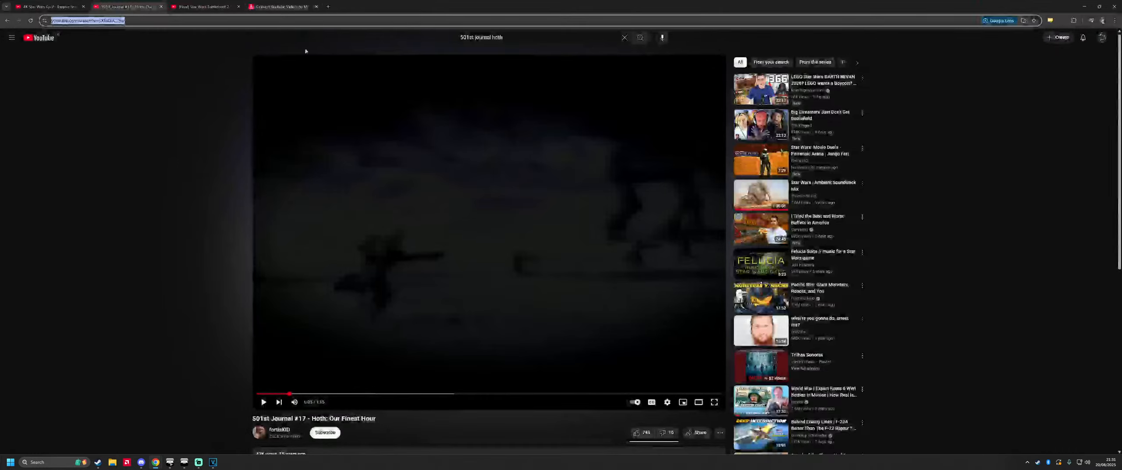
{"action": "left_click", "coordinate": [284, 7]}
{"action": "left_click", "coordinate": [694, 87]}
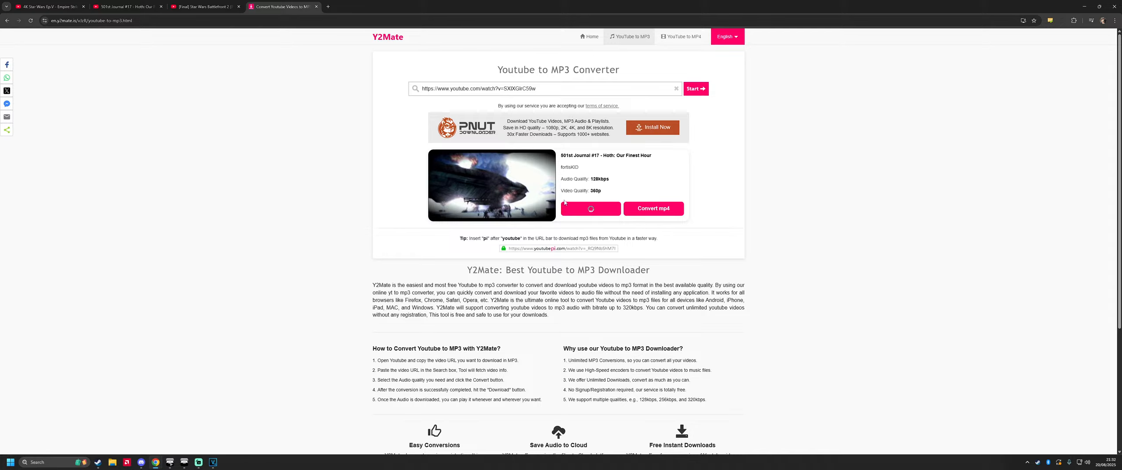
- Watch the 501st Journal Hoth video from its start to listen to the narration
{"action": "left_click", "coordinate": [102, 5]}
{"action": "left_click", "coordinate": [258, 393]}
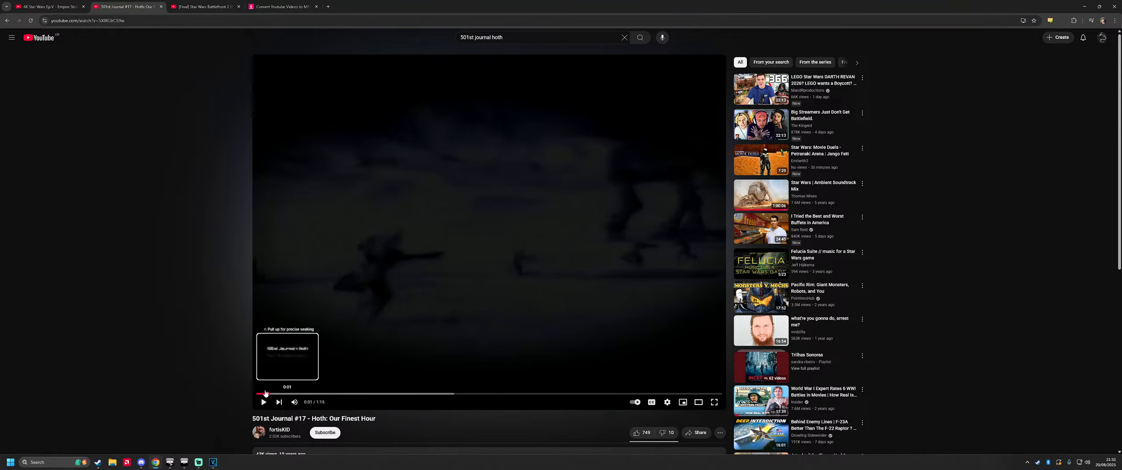
{"action": "left_click", "coordinate": [323, 313]}
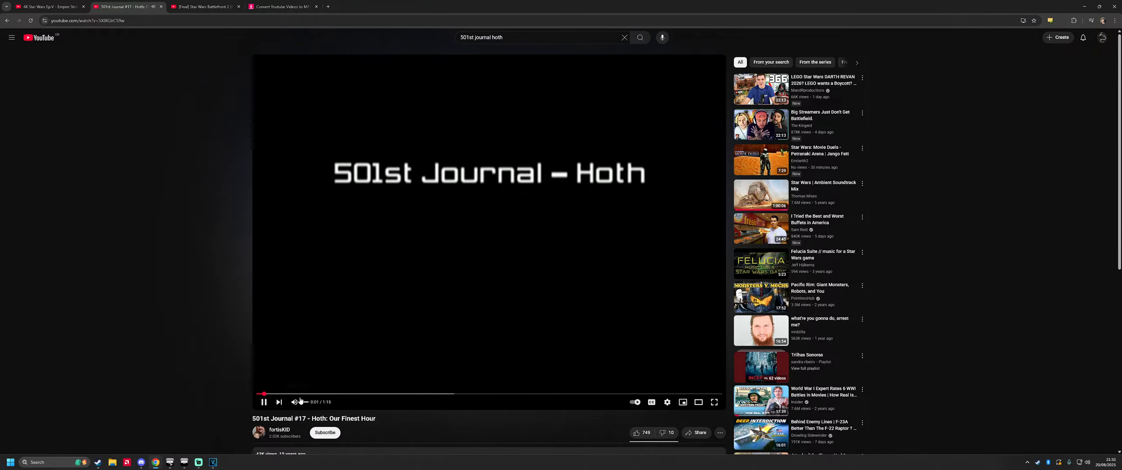
{"action": "left_click", "coordinate": [279, 393]}
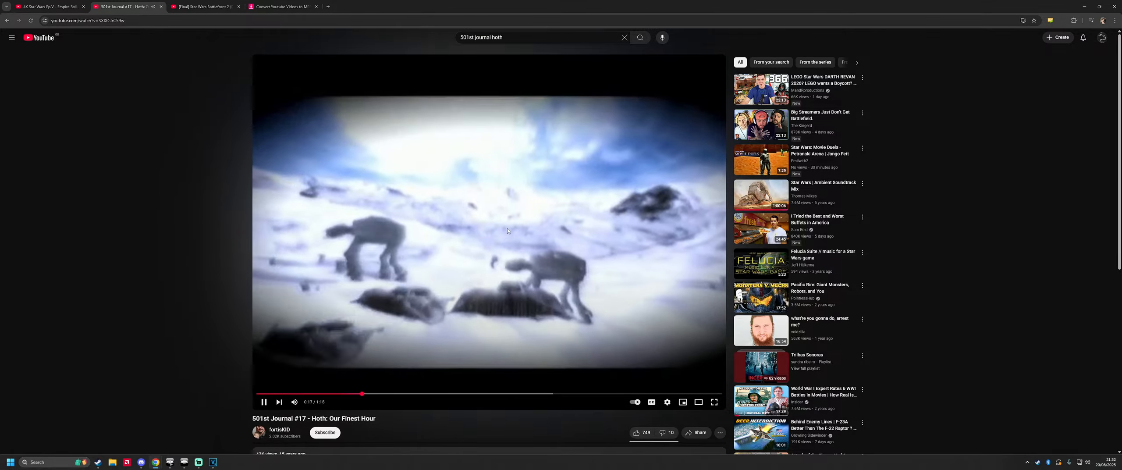
- Download the converted 501st Journal MP3 and open the Voice Isolator in ElevenLabs
{"action": "left_click", "coordinate": [280, 7]}
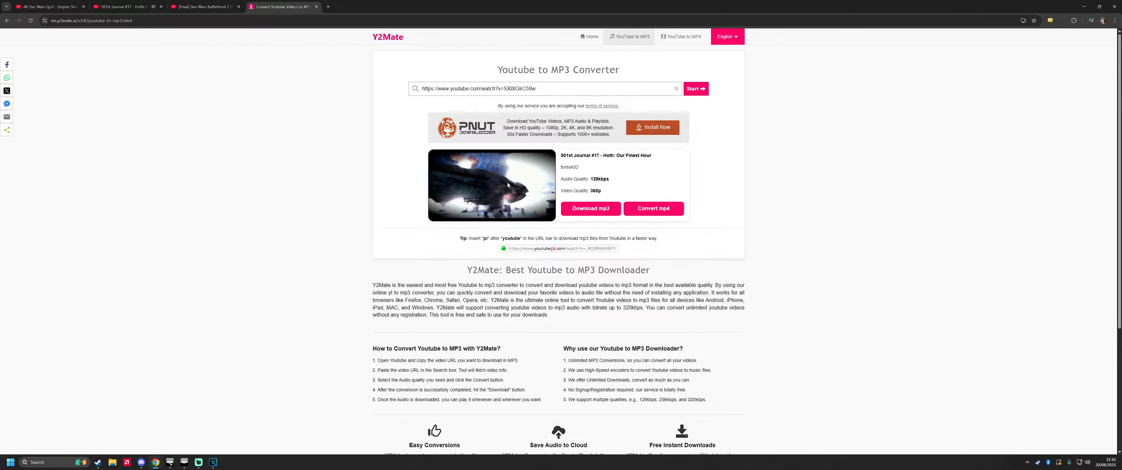
{"action": "type", "text": "elevenlabs.io/app/voice-lab?voiceId=iaXIlkW2Vsq3HLjQCDzq"}
{"action": "key", "text": "Return"}
{"action": "left_click", "coordinate": [1079, 21]}
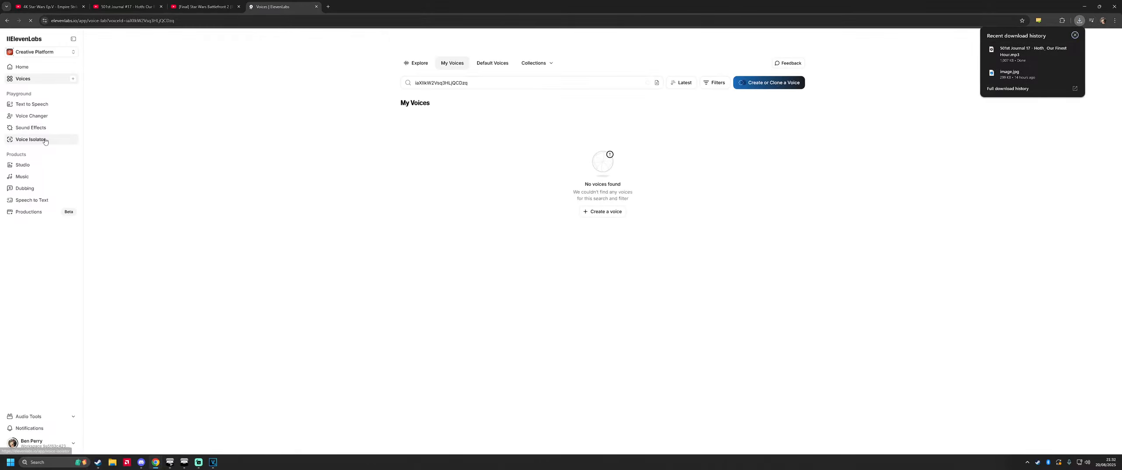
{"action": "left_click", "coordinate": [30, 139]}
- Load "501st Journal 17 - Hoth_ Our Finest Hour.mp3" into the Voice Isolator and isolate the voice
{"action": "left_click", "coordinate": [1079, 21]}
{"action": "left_click_drag", "start_coordinate": [1033, 51], "coordinate": [528, 195]}
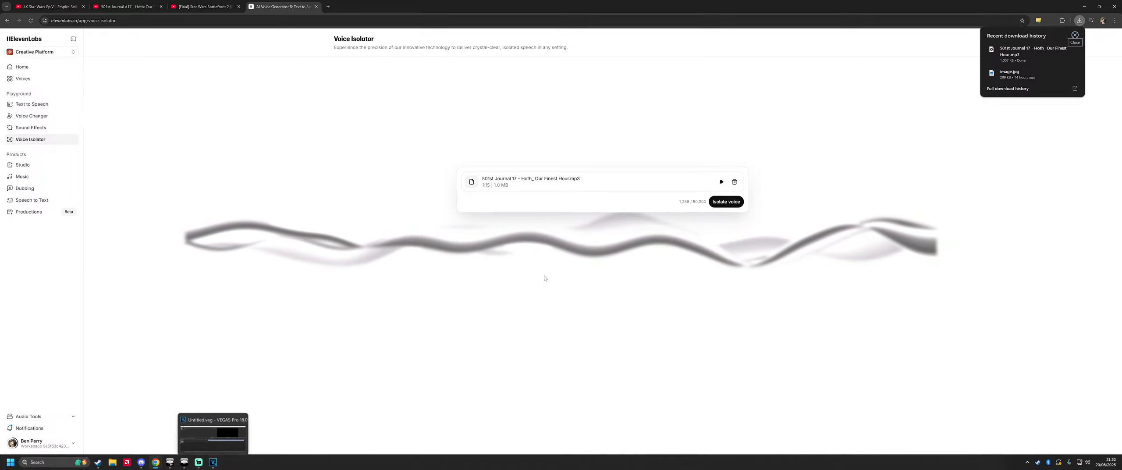
{"action": "left_click", "coordinate": [724, 202]}
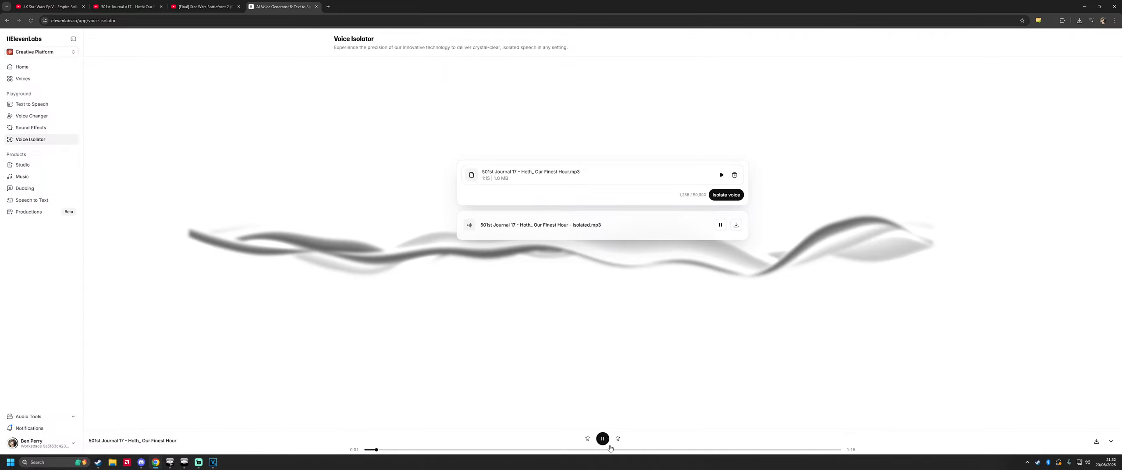
- Download the isolated 501st Journal voice MP3 and bring it into the VEGAS Pro project
{"action": "left_click", "coordinate": [740, 225]}
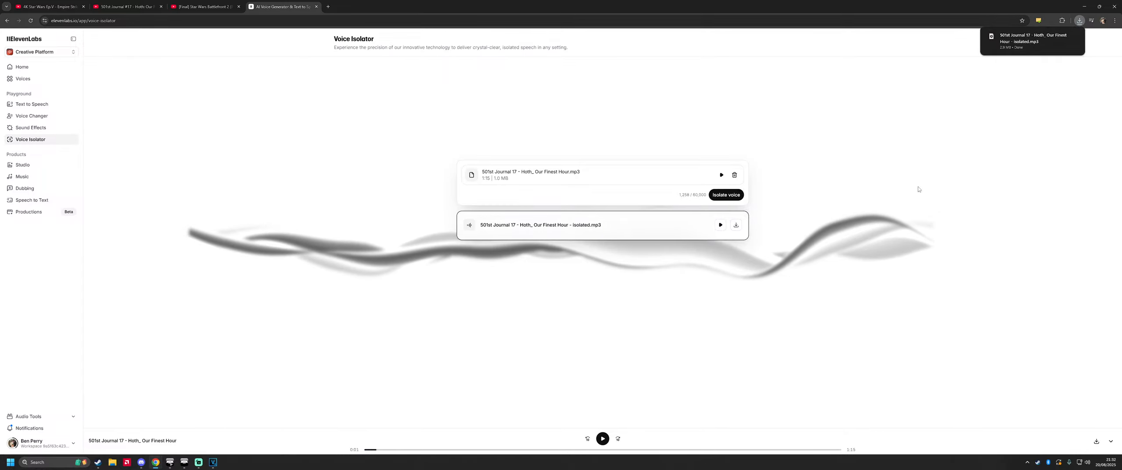
{"action": "left_click_drag", "start_coordinate": [1015, 43], "coordinate": [215, 463]}
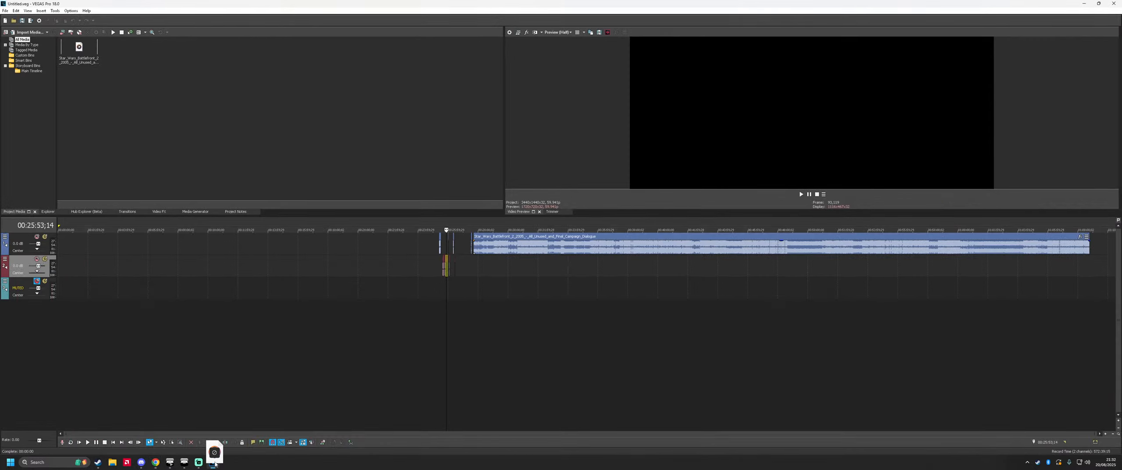